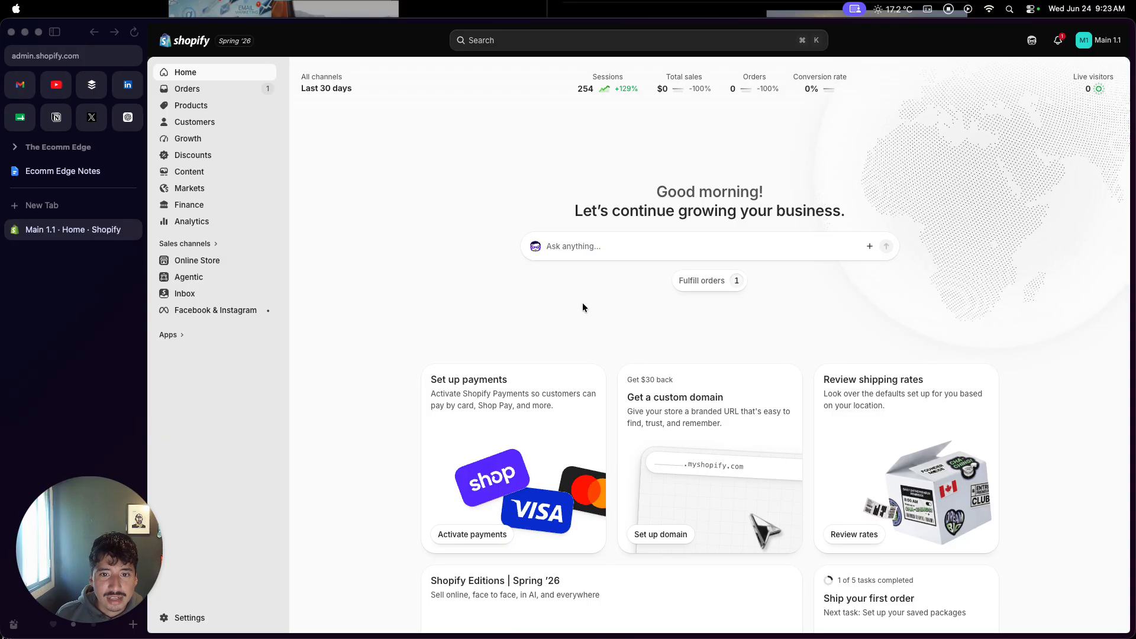
pyautogui.click(446, 306)
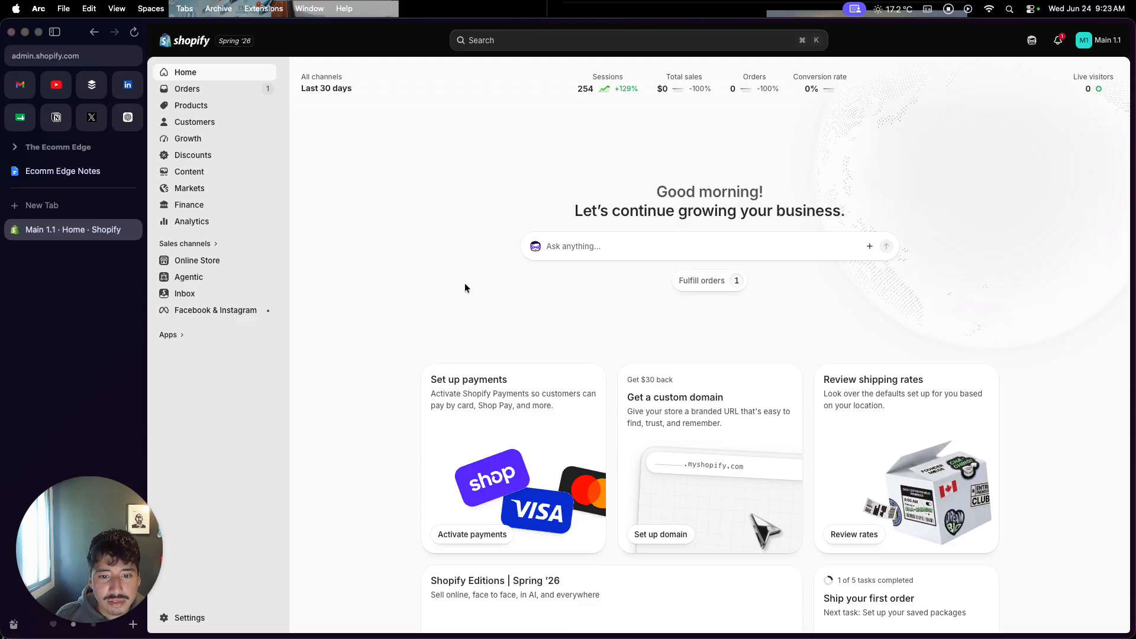
pyautogui.click(755, 86)
pyautogui.click(590, 340)
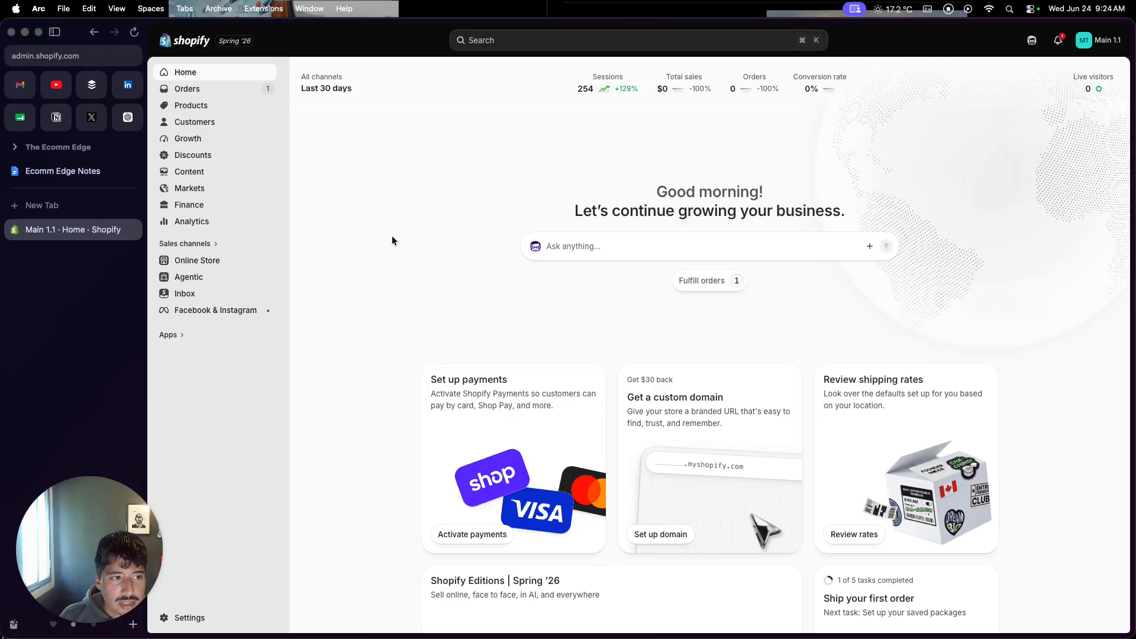
# Start a new product and title it "Men's Classic Stainless Steel Watch".
pyautogui.click(251, 108)
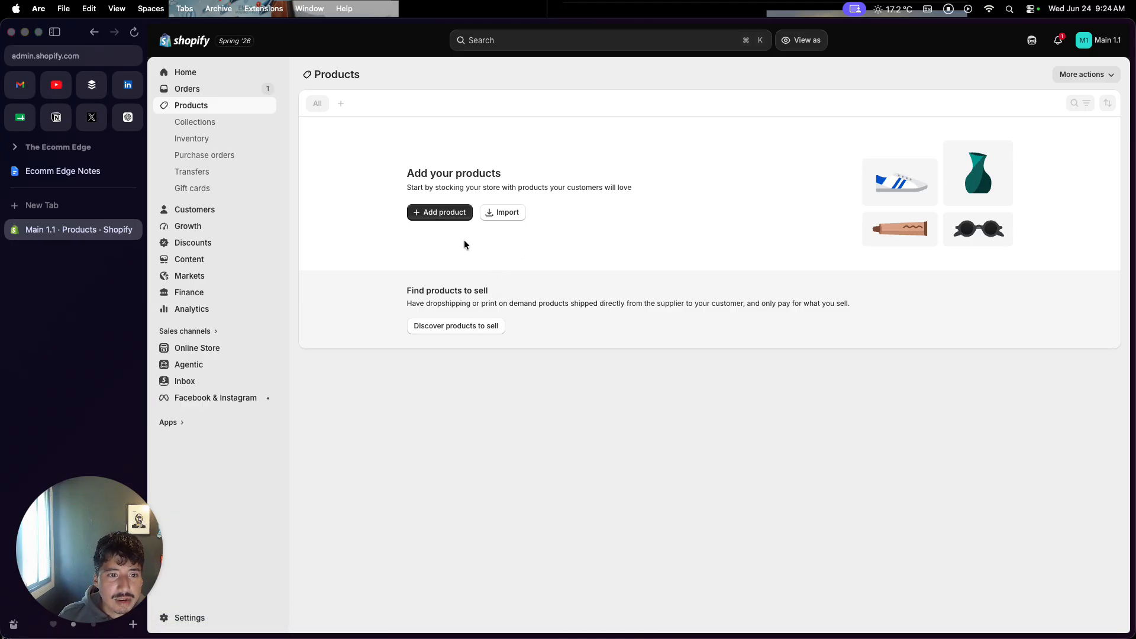
pyautogui.click(445, 215)
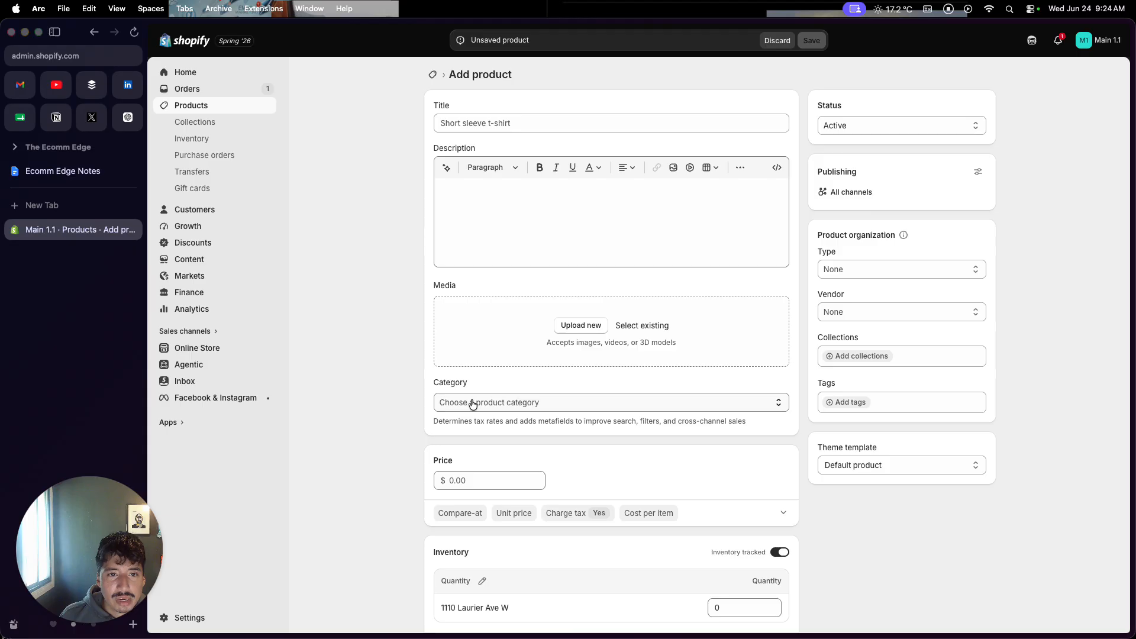
pyautogui.click(536, 125)
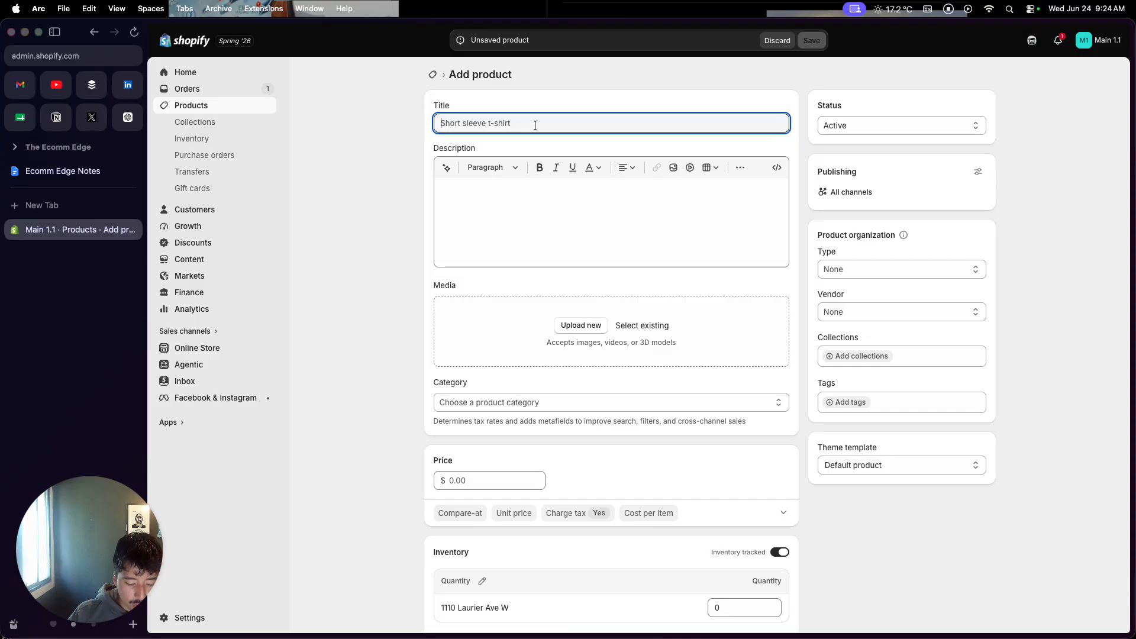
pyautogui.write('Men')
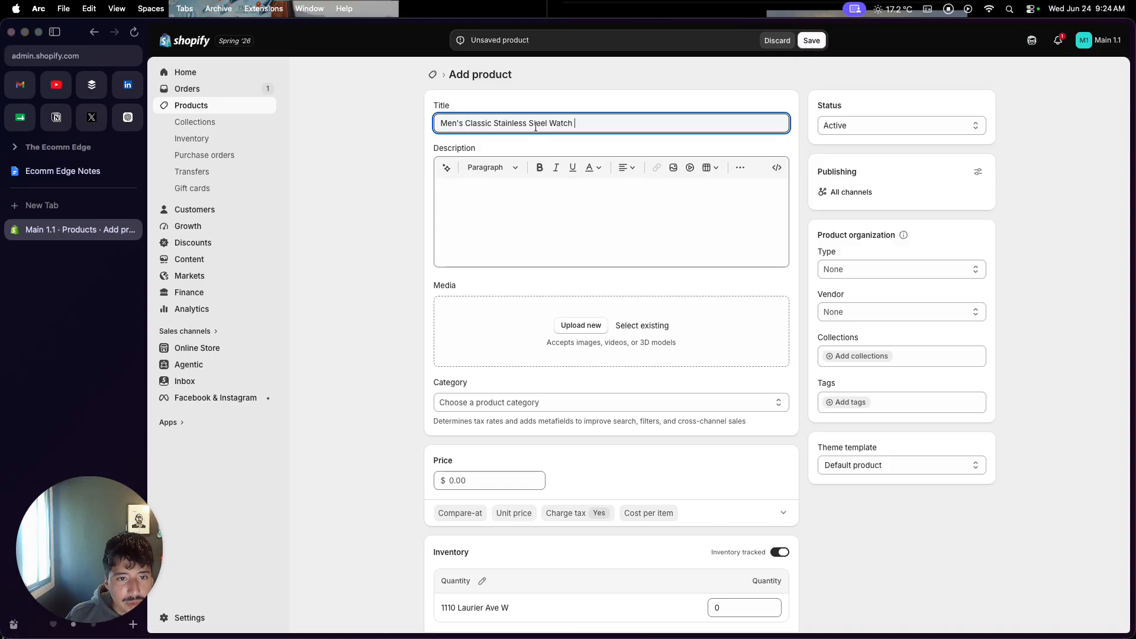
# Generate the product description with the AI text generator, using a copy of the product title as the prompt.
pyautogui.press('super+a')
pyautogui.press('super+c')
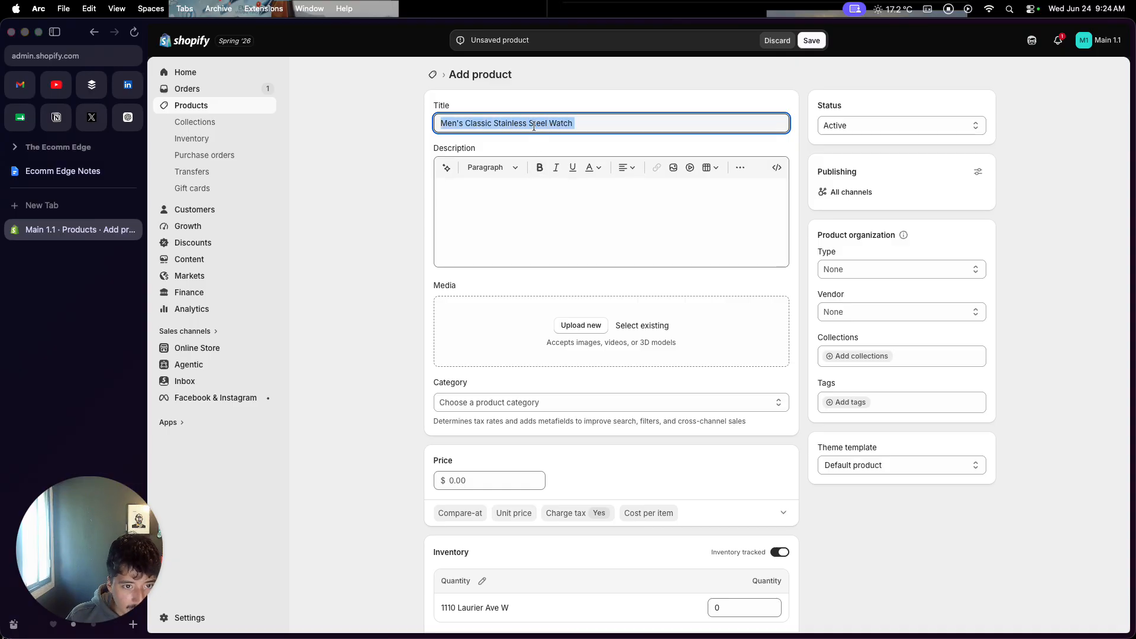
pyautogui.click(447, 168)
pyautogui.press('super+v')
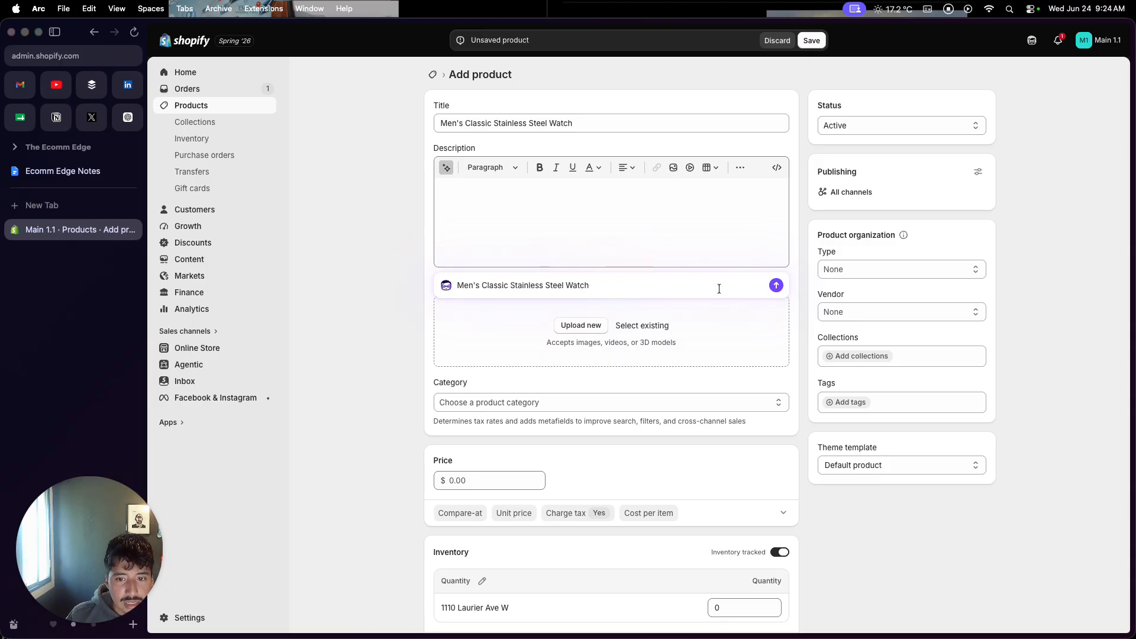
pyautogui.click(776, 286)
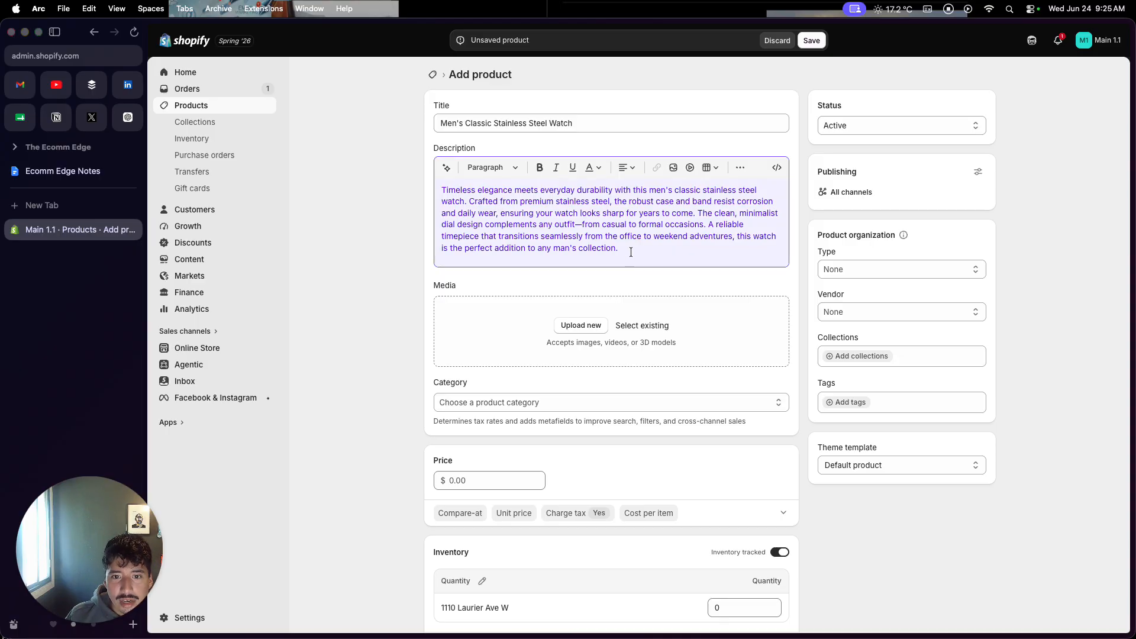
# Replace the dash after "complements any outfit" in the description with a comma.
pyautogui.click(582, 227)
pyautogui.press('BackSpace')
pyautogui.write(',')
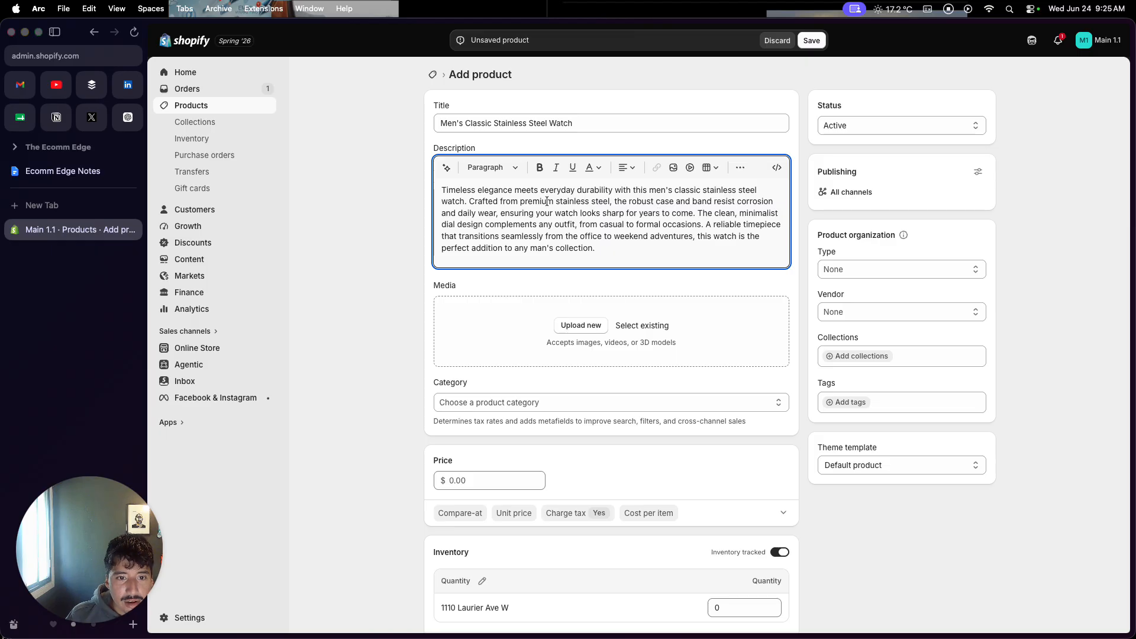
pyautogui.scroll(-1, 579, 257)
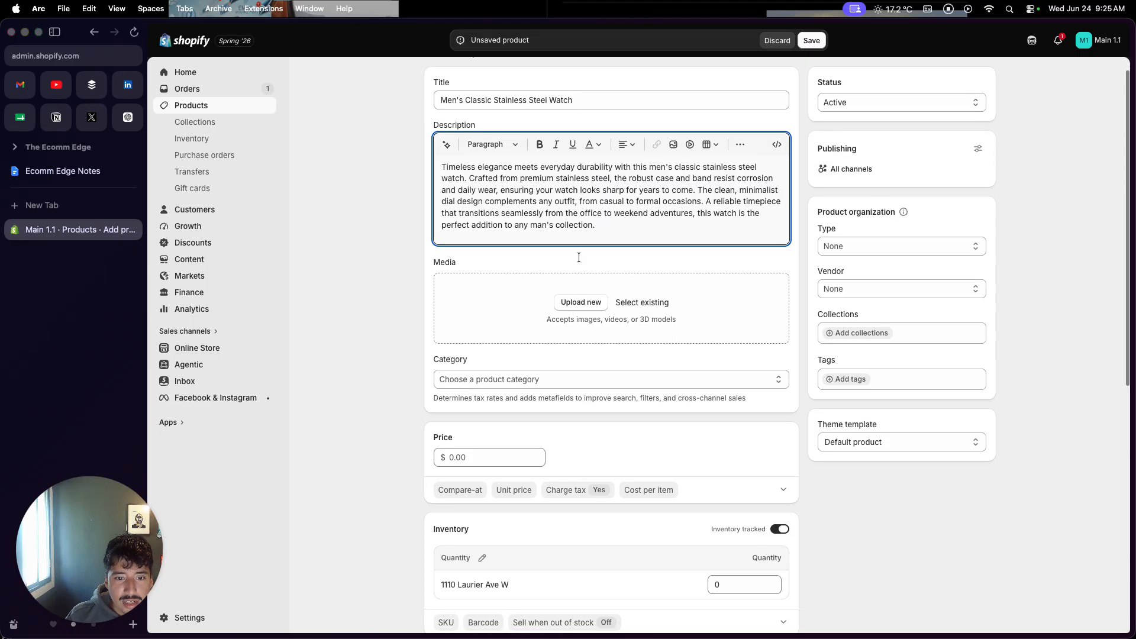
pyautogui.click(564, 264)
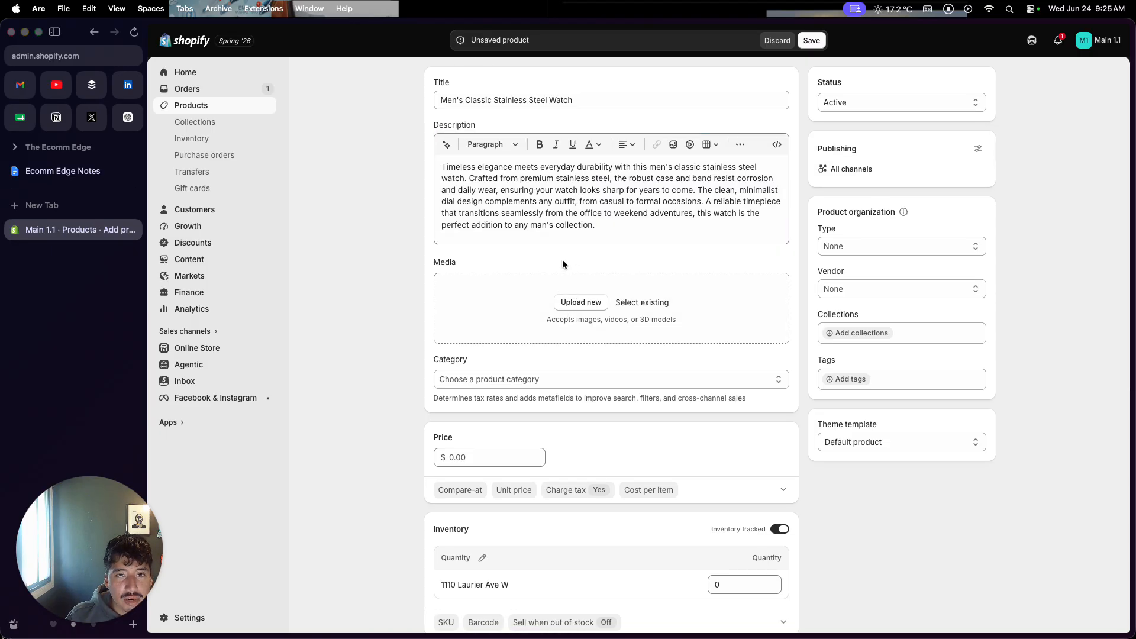
# Upload PNG image 7 copy.png from the products folder as the product's first media image.
pyautogui.click(567, 303)
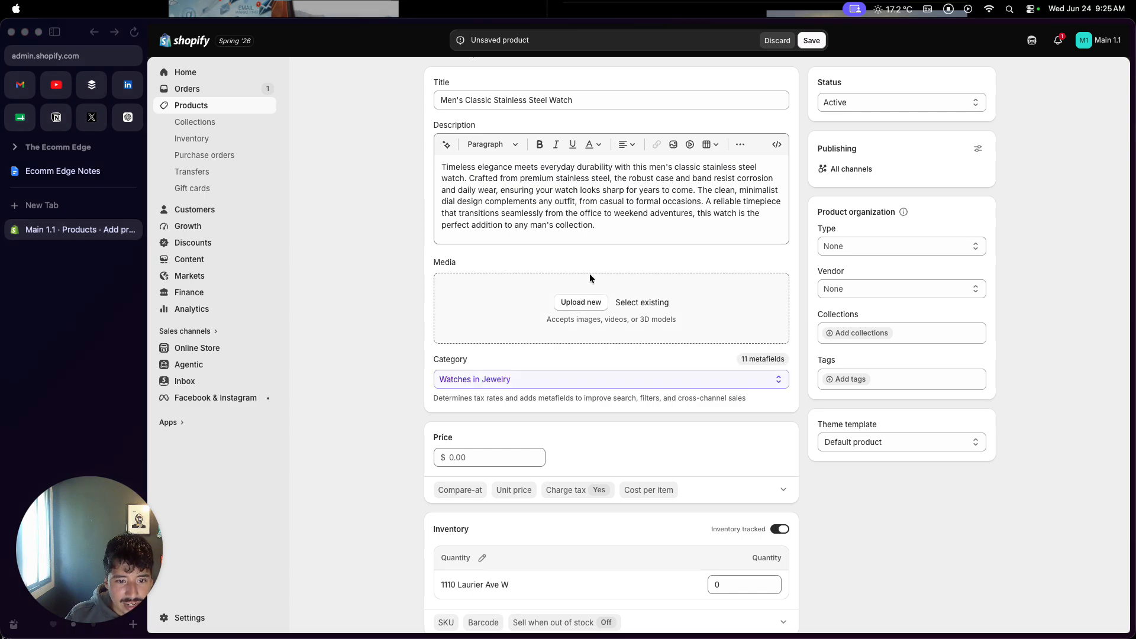
pyautogui.click(603, 305)
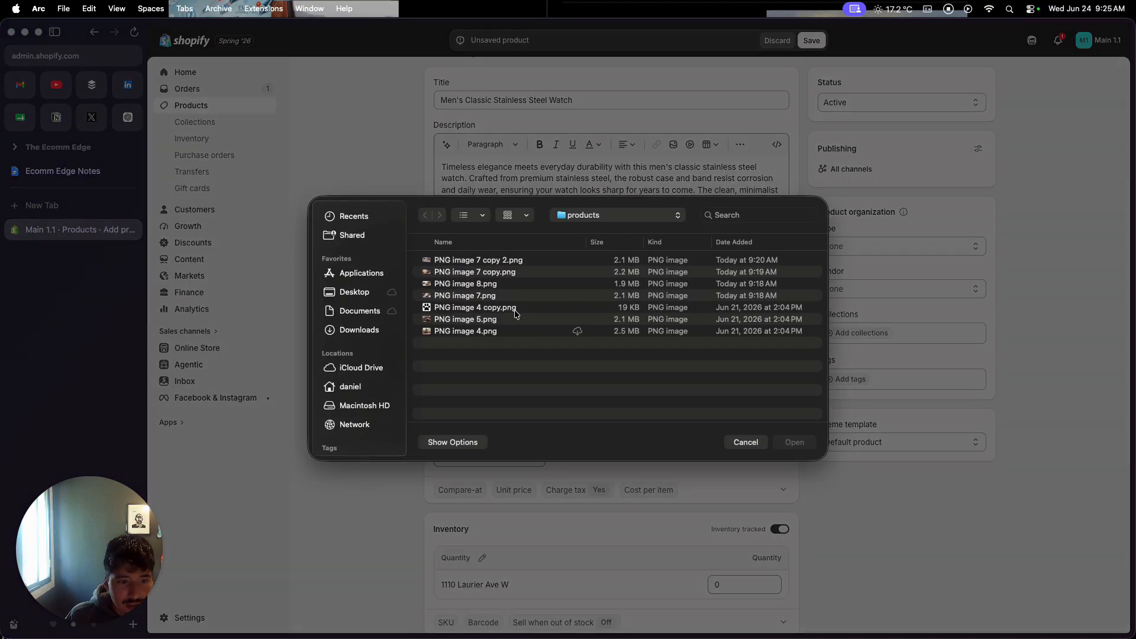
pyautogui.click(488, 284)
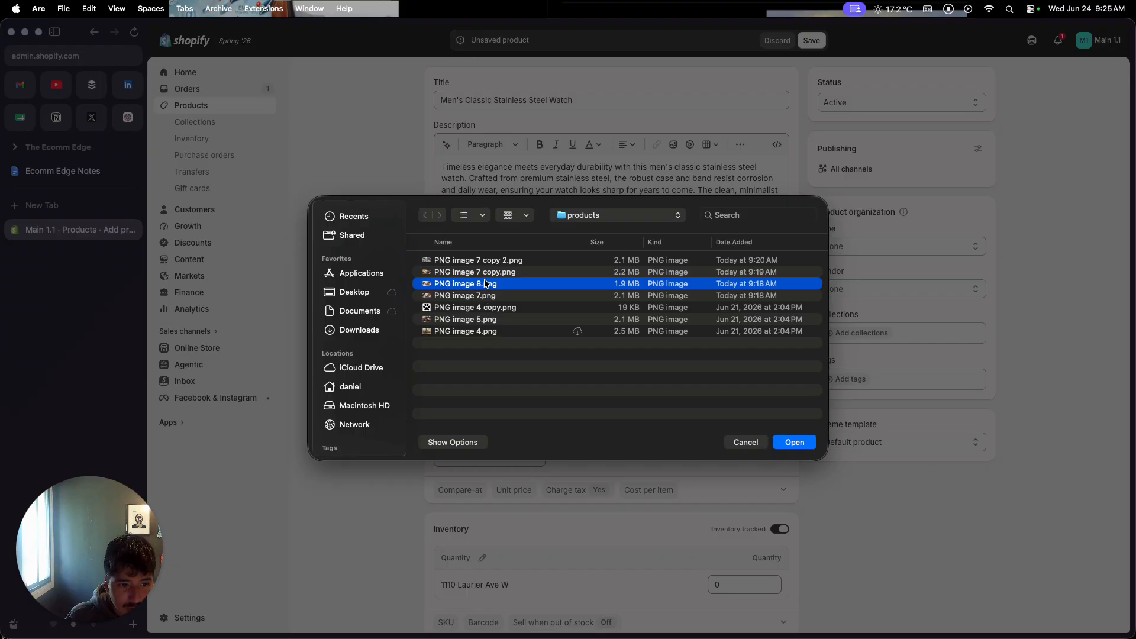
pyautogui.click(486, 273)
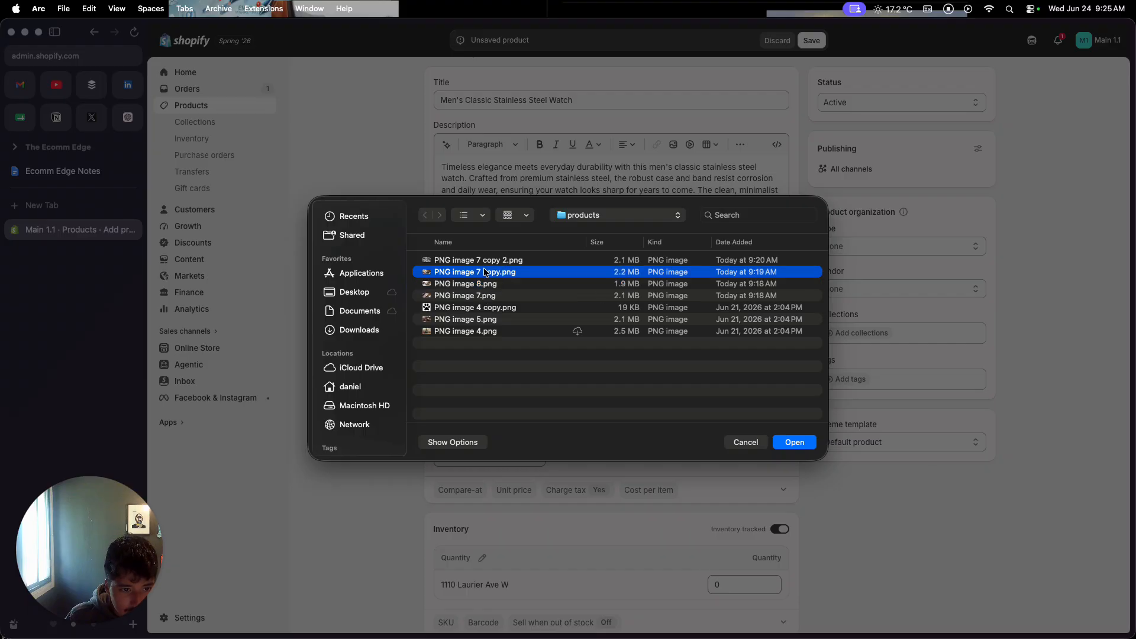
pyautogui.click(795, 442)
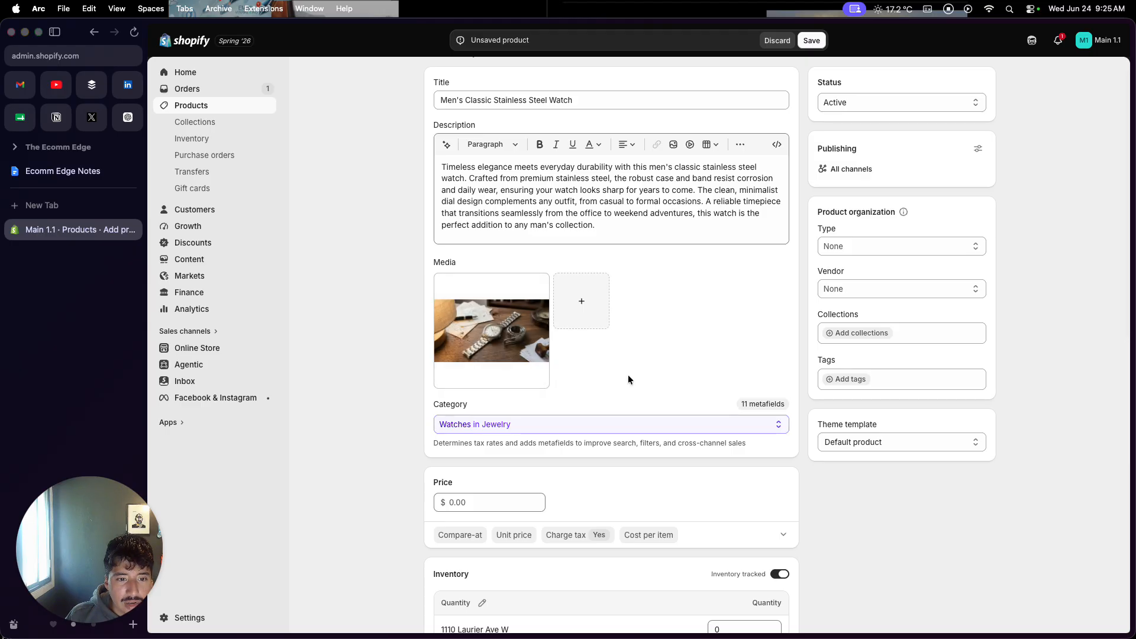
# Upload PNG image 7.png and PNG image 8.png from the products folder and add both to the product's media.
pyautogui.click(599, 324)
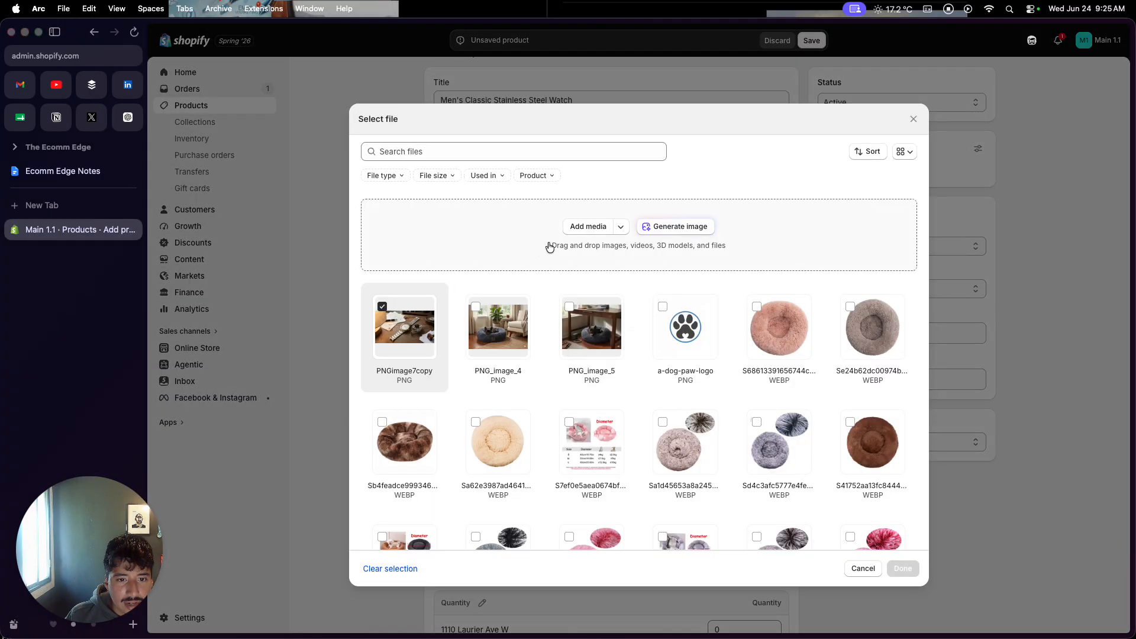
pyautogui.click(580, 228)
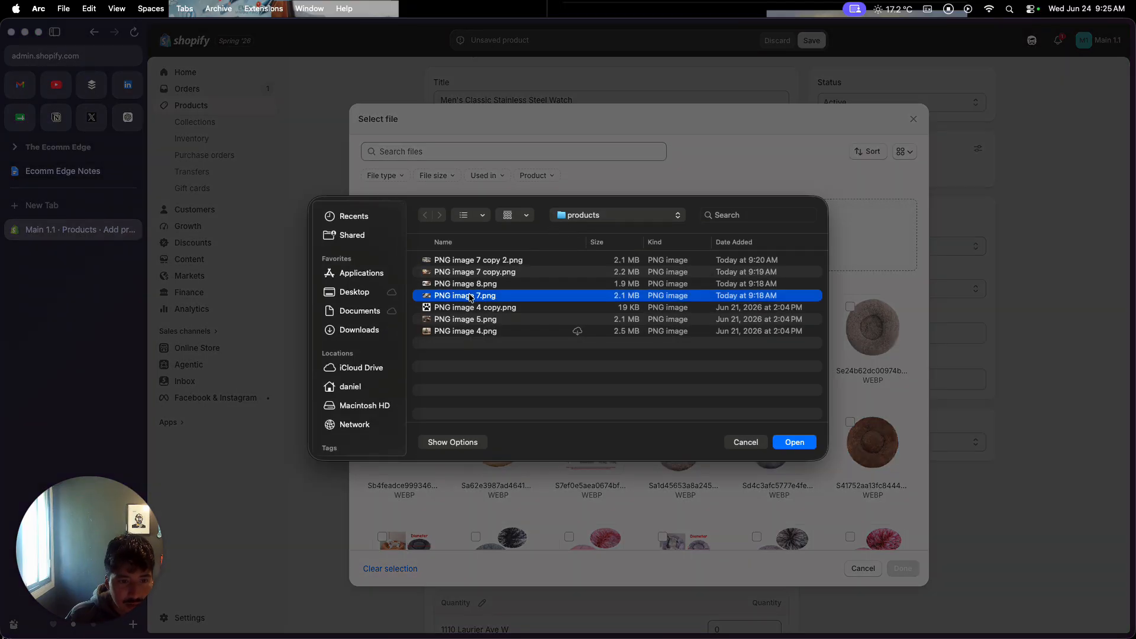
pyautogui.click(471, 296)
pyautogui.keyDown('shift'); pyautogui.click(472, 284); pyautogui.keyUp('shift')
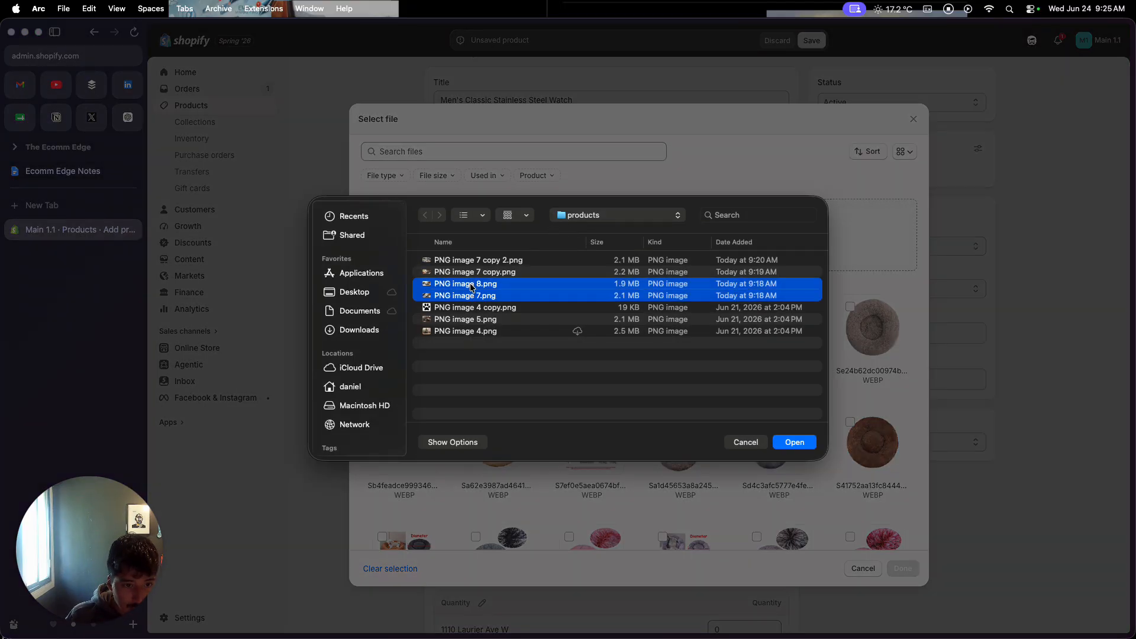
pyautogui.click(810, 445)
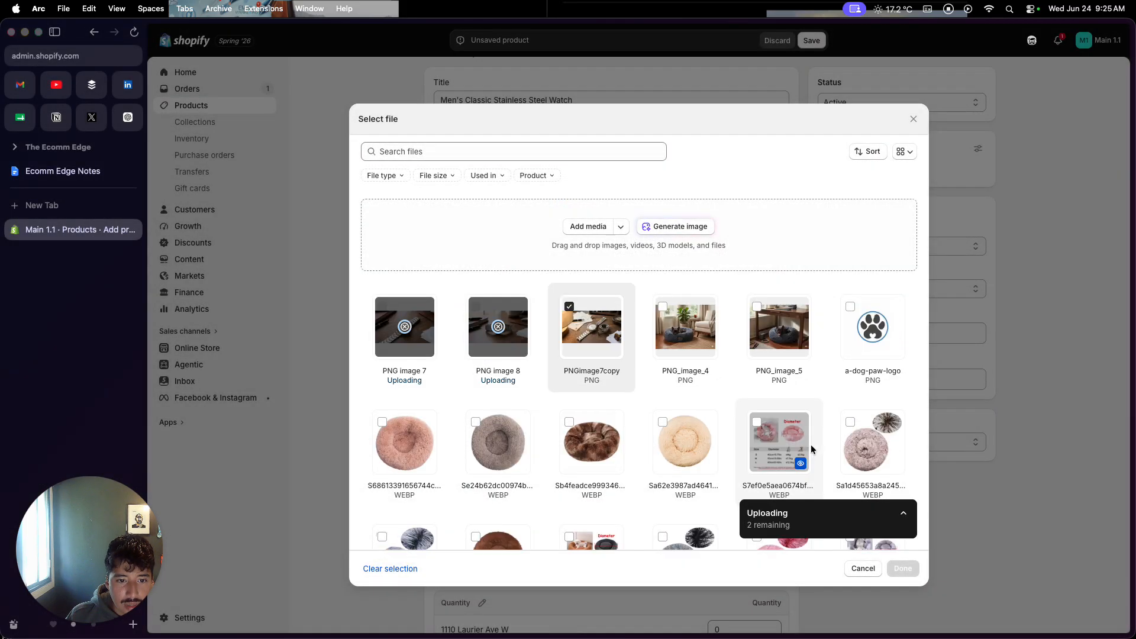
pyautogui.click(900, 570)
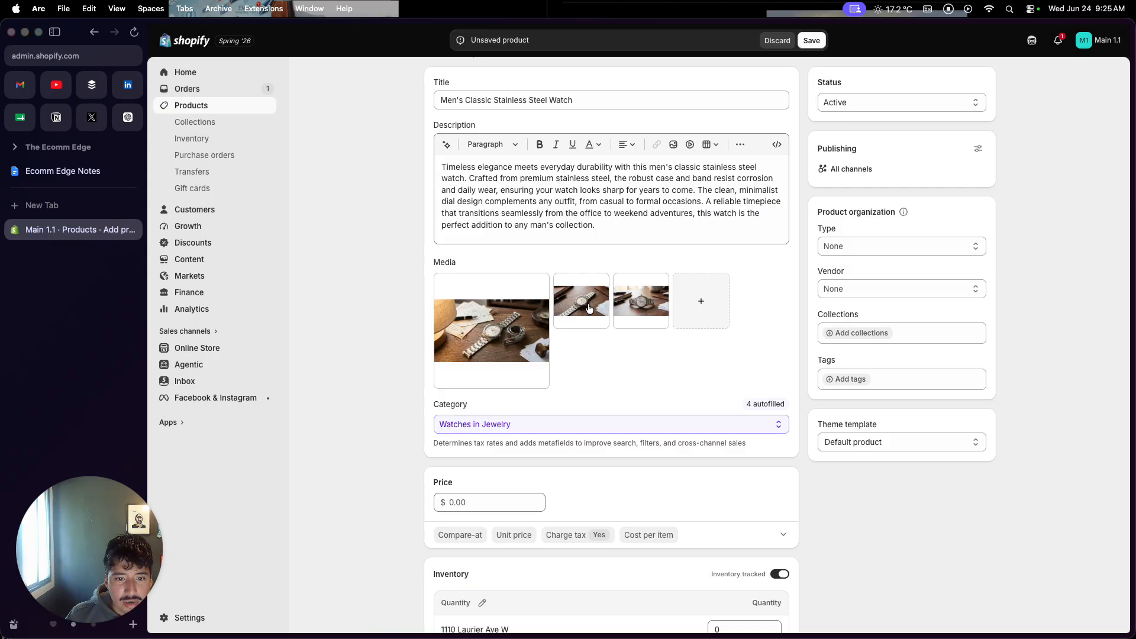
# Reorder the media so the single watch beside the pen comes first, the other single-watch photo second and the multi-watch photo last.
pyautogui.moveTo(572, 308); pyautogui.dragTo(491, 325)
pyautogui.moveTo(614, 315); pyautogui.dragTo(479, 325)
pyautogui.moveTo(628, 305); pyautogui.dragTo(577, 309)
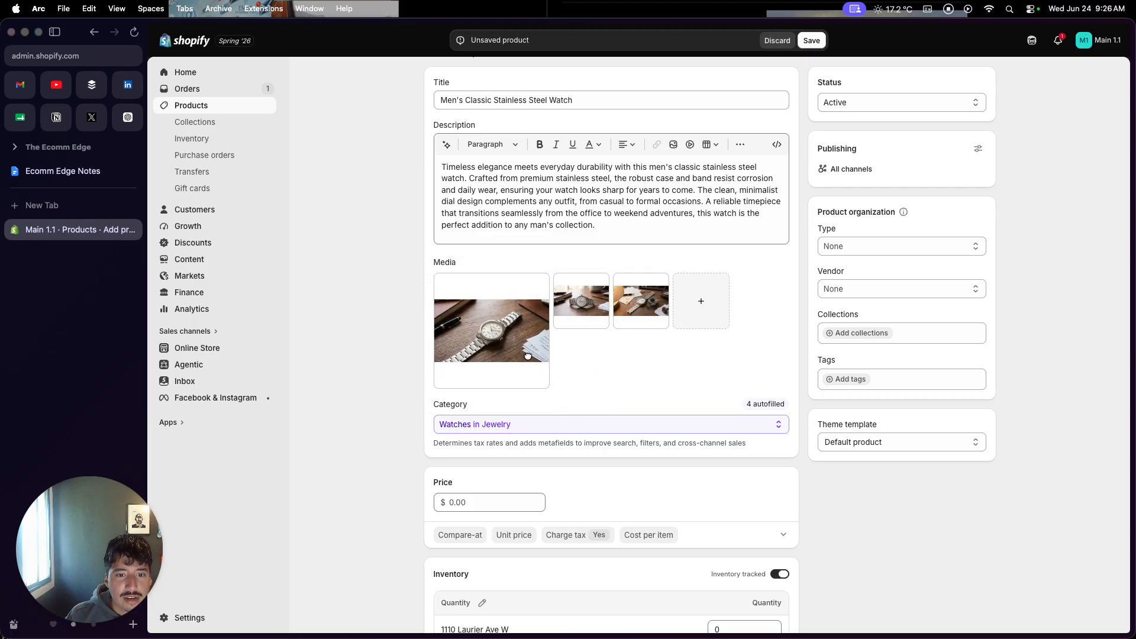
# Set the product's price to $200 and its inventory quantity to 10.
pyautogui.scroll(-5, 356, 488)
pyautogui.click(484, 363)
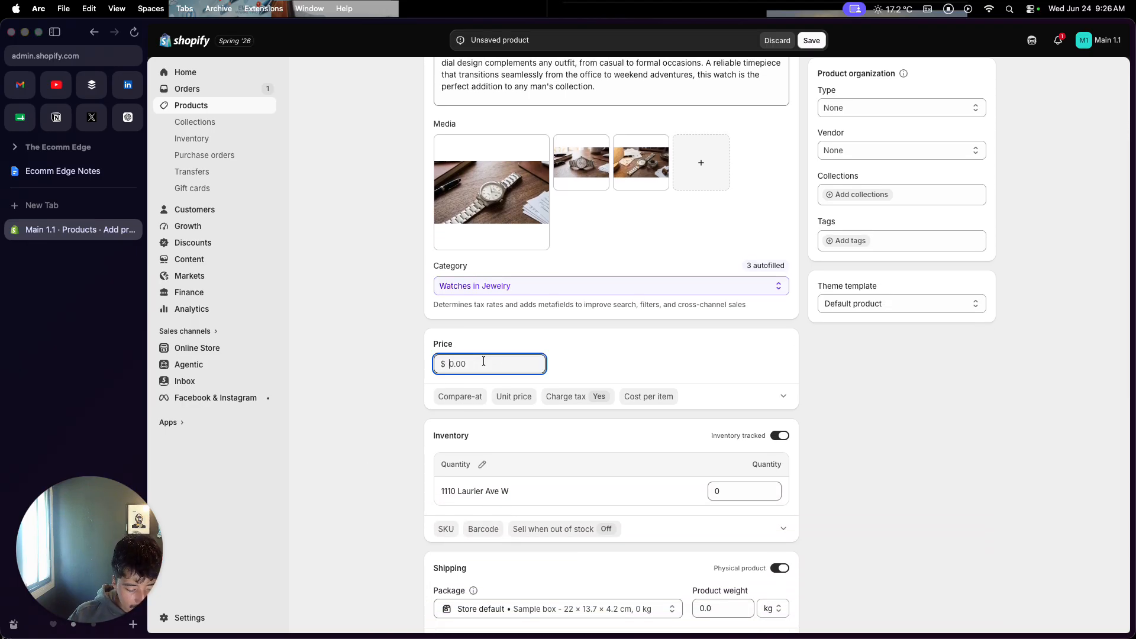
pyautogui.write('200')
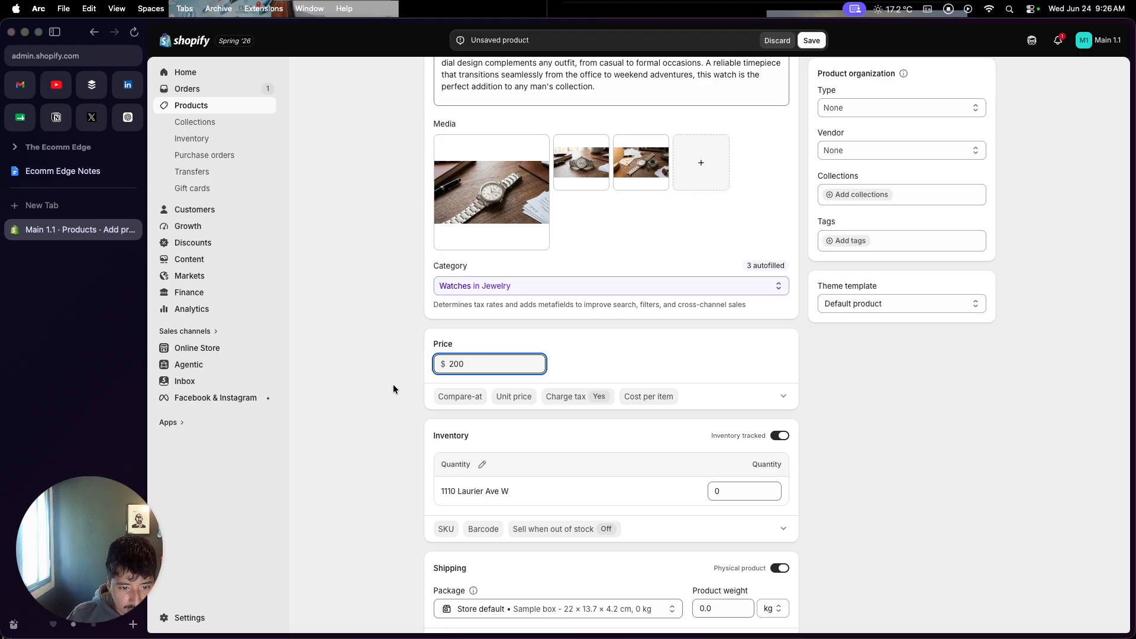
pyautogui.click(372, 392)
pyautogui.scroll(-4, 392, 445)
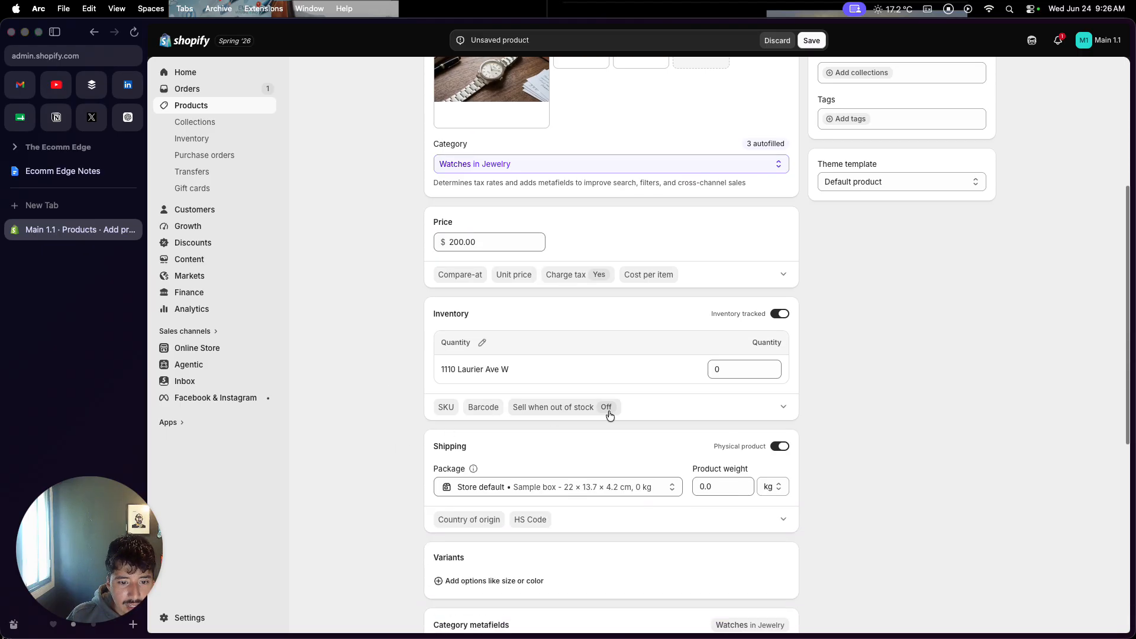
pyautogui.click(741, 368)
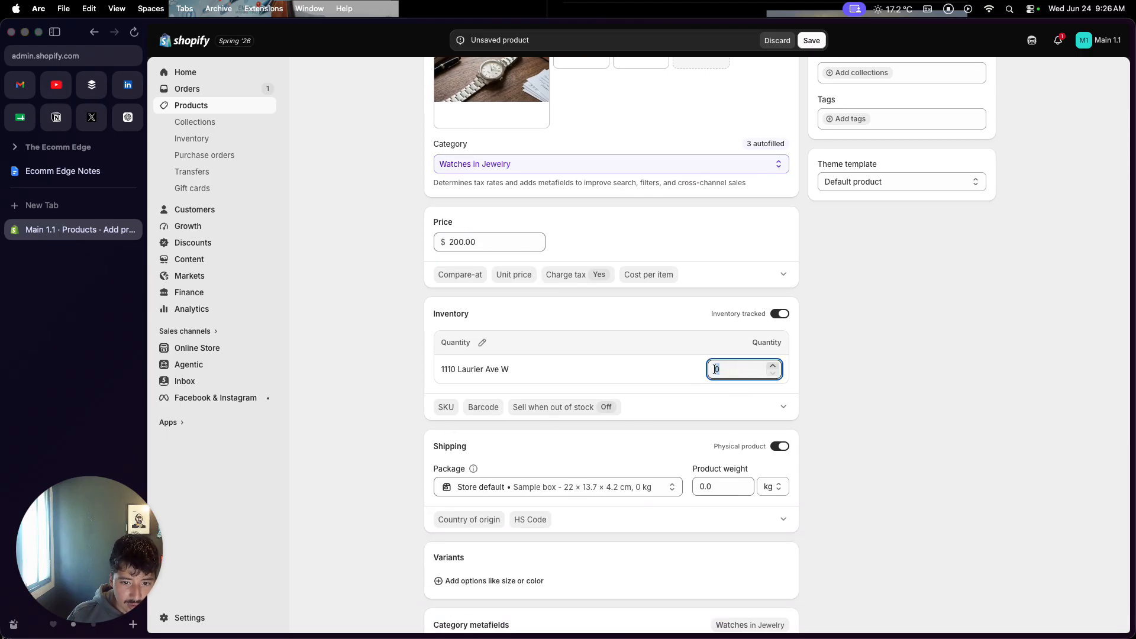
pyautogui.write('10')
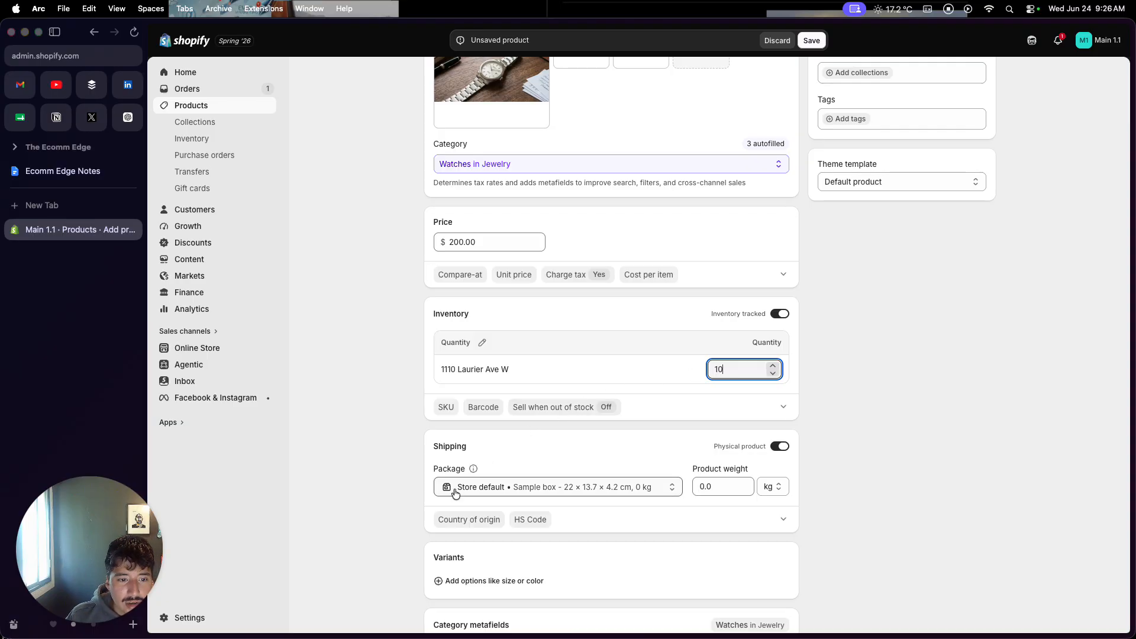
# Examine the additional inventory details, the shipping settings and the variant options available for the watch.
pyautogui.scroll(-1, 452, 494)
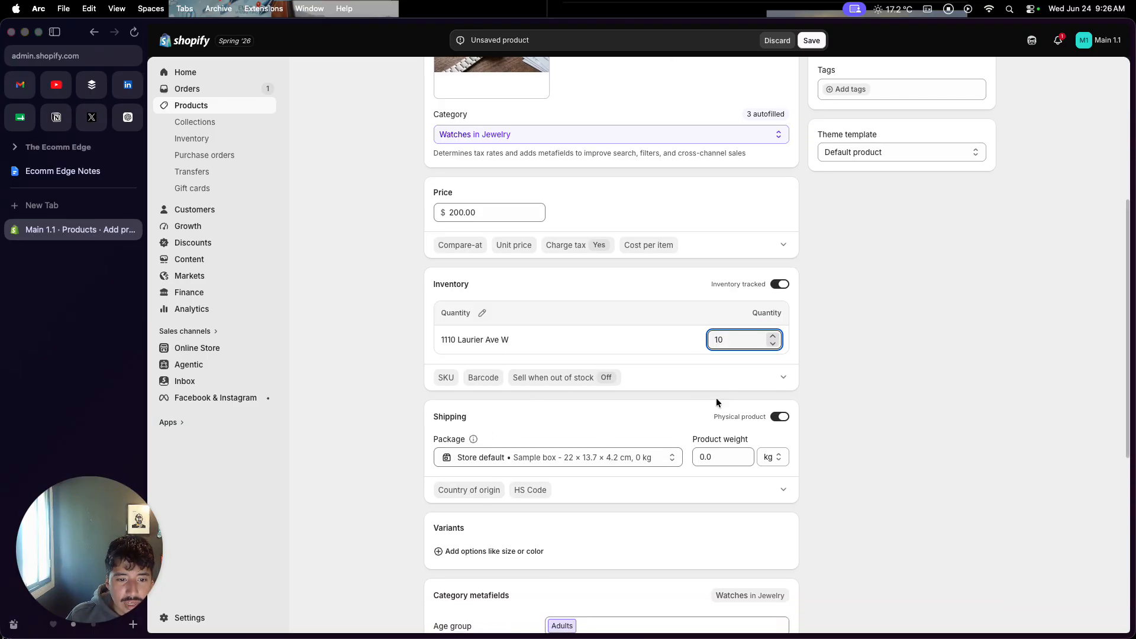
pyautogui.click(783, 377)
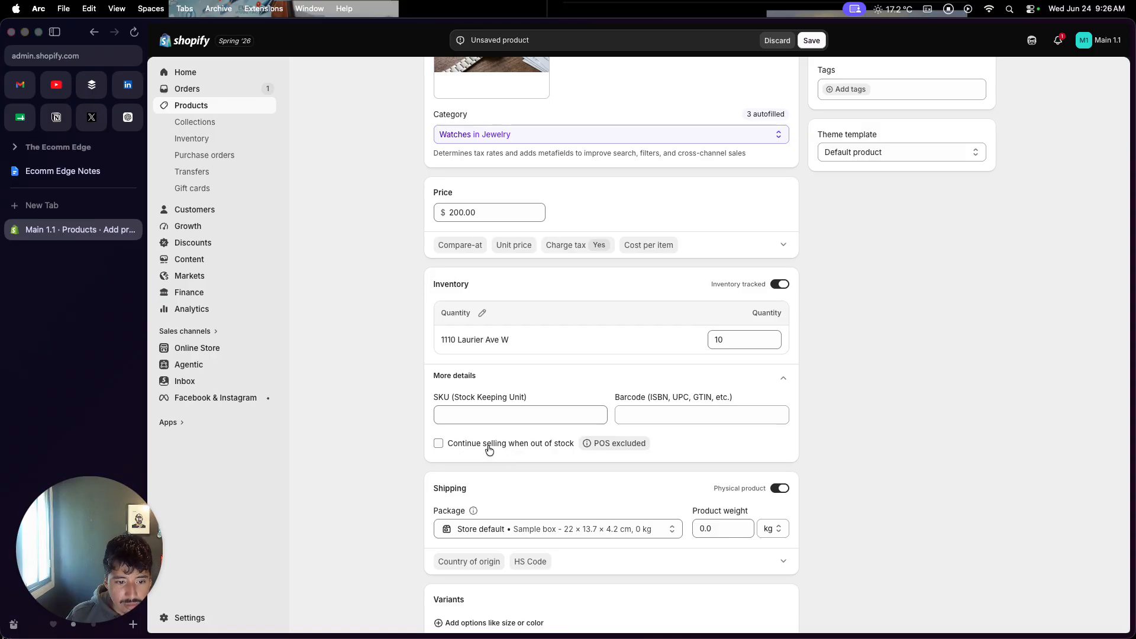
pyautogui.scroll(-4, 389, 506)
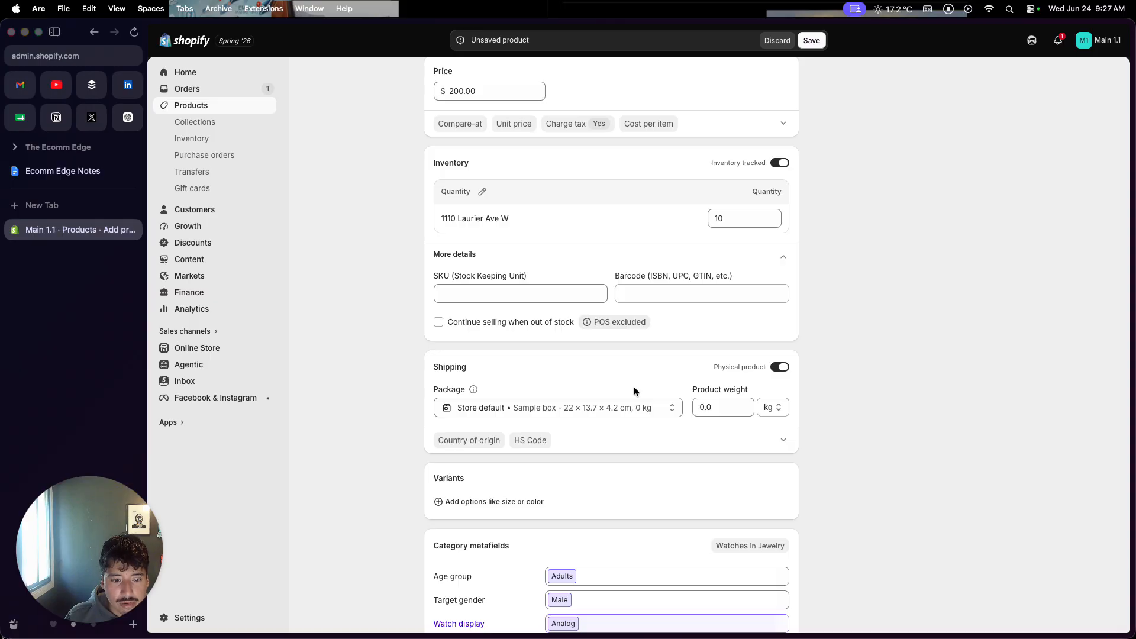
pyautogui.scroll(-4, 634, 389)
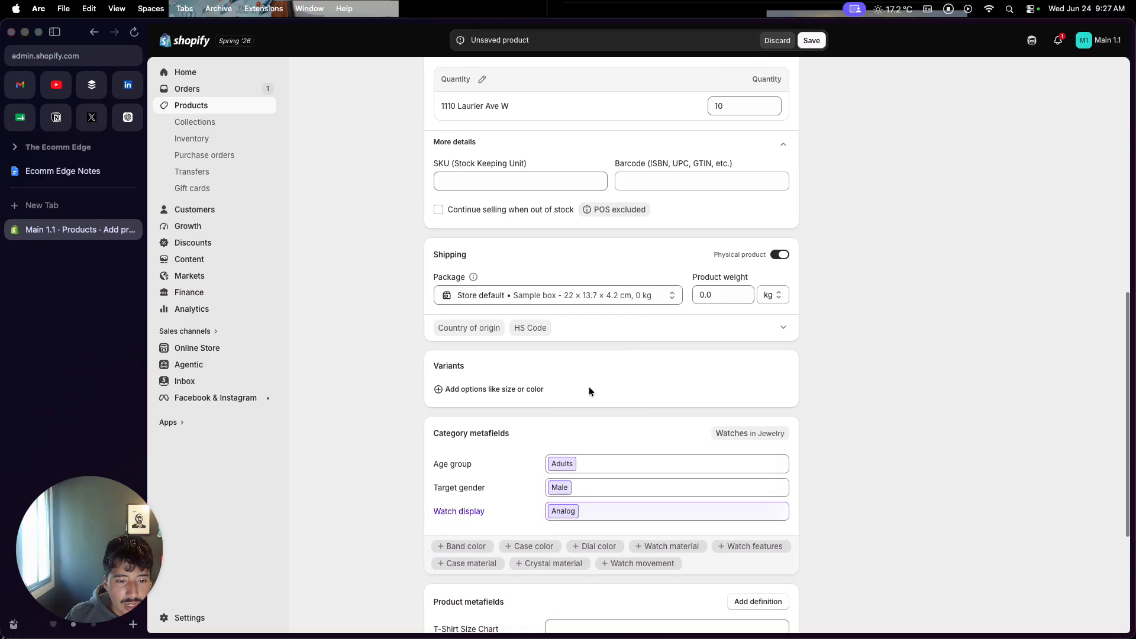
pyautogui.click(526, 395)
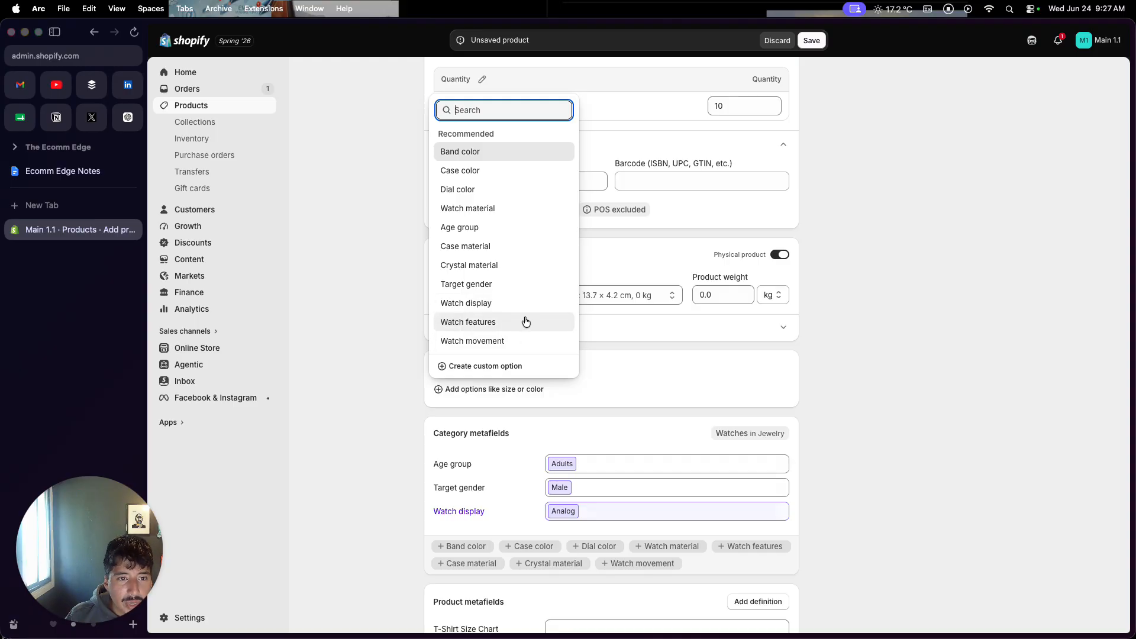
pyautogui.click(394, 373)
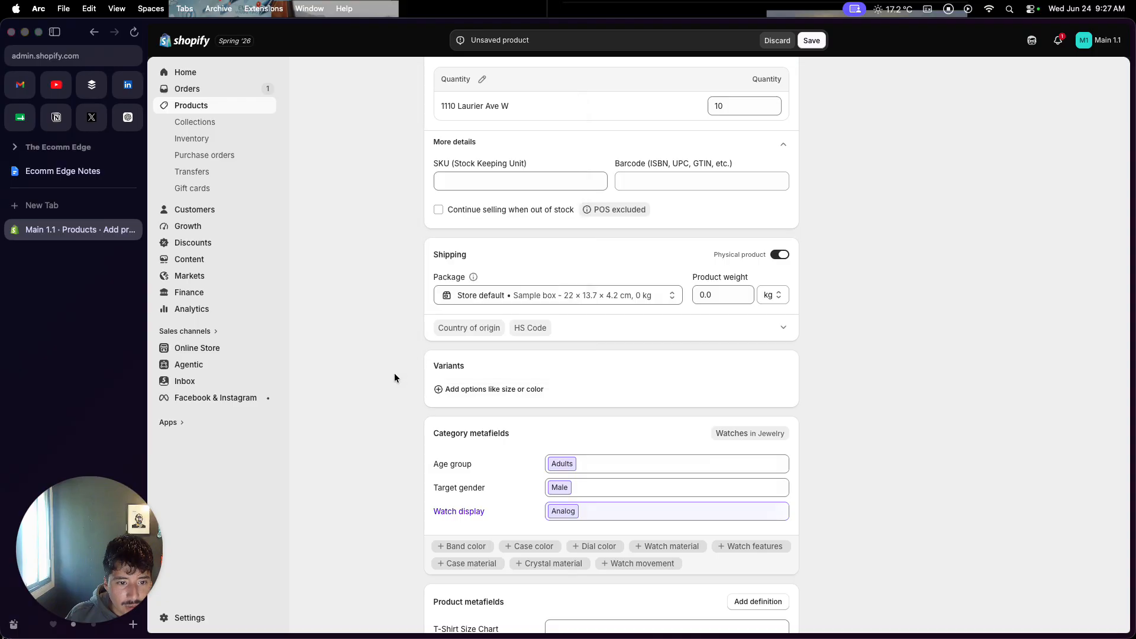
pyautogui.scroll(10, 394, 373)
pyautogui.scroll(-6, 400, 457)
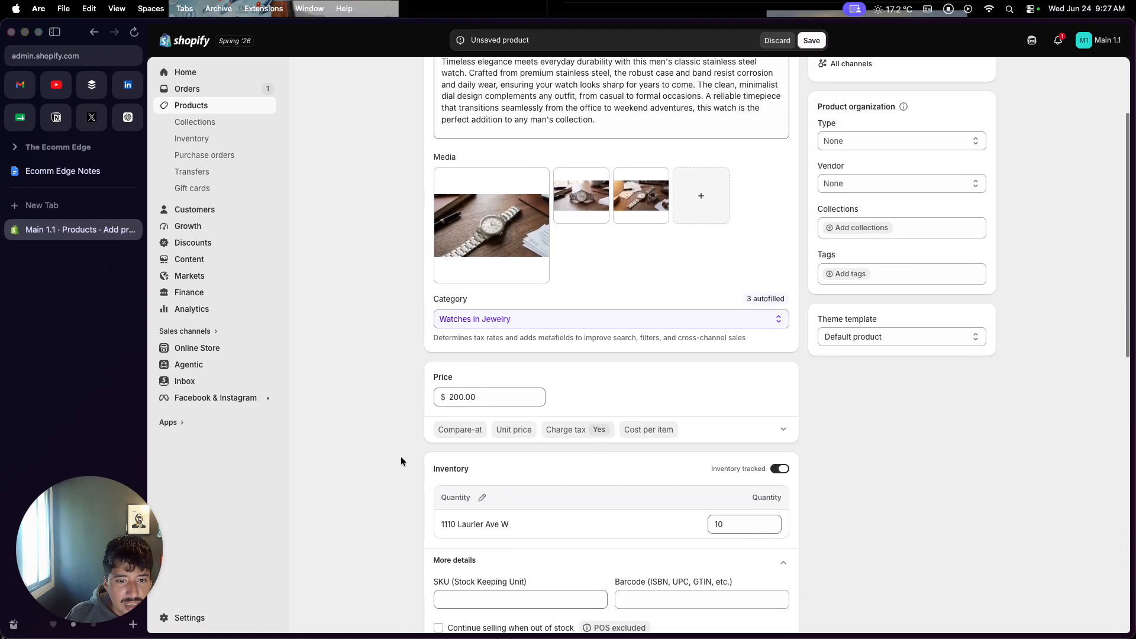
# Try out a custom variant option named Watch Band for the product and delete it.
pyautogui.scroll(-4, 401, 457)
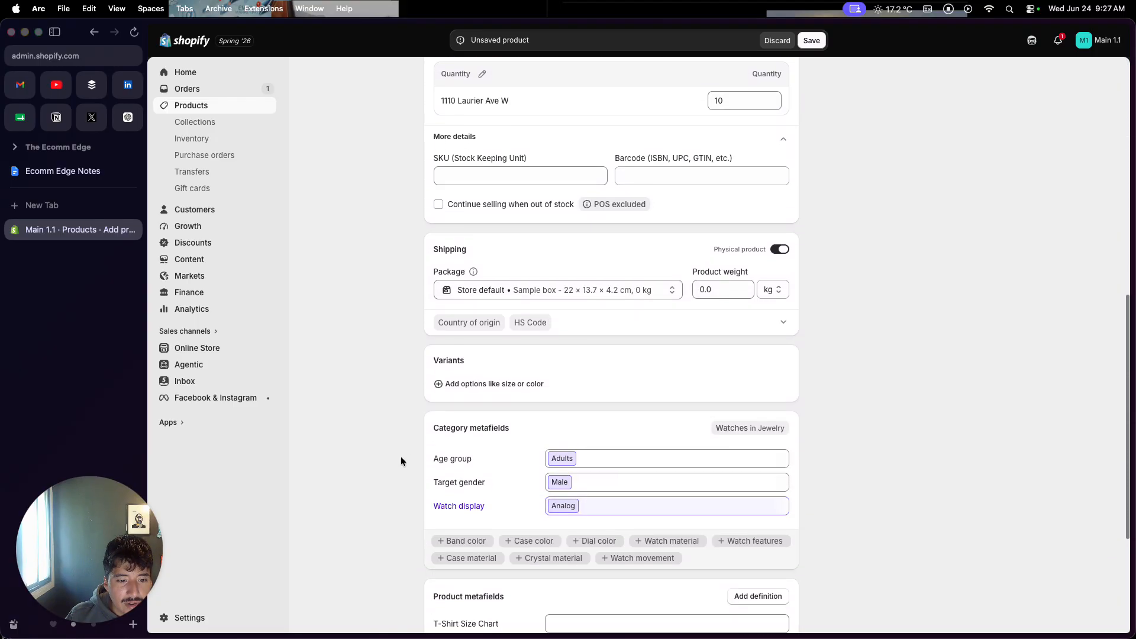
pyautogui.click(467, 367)
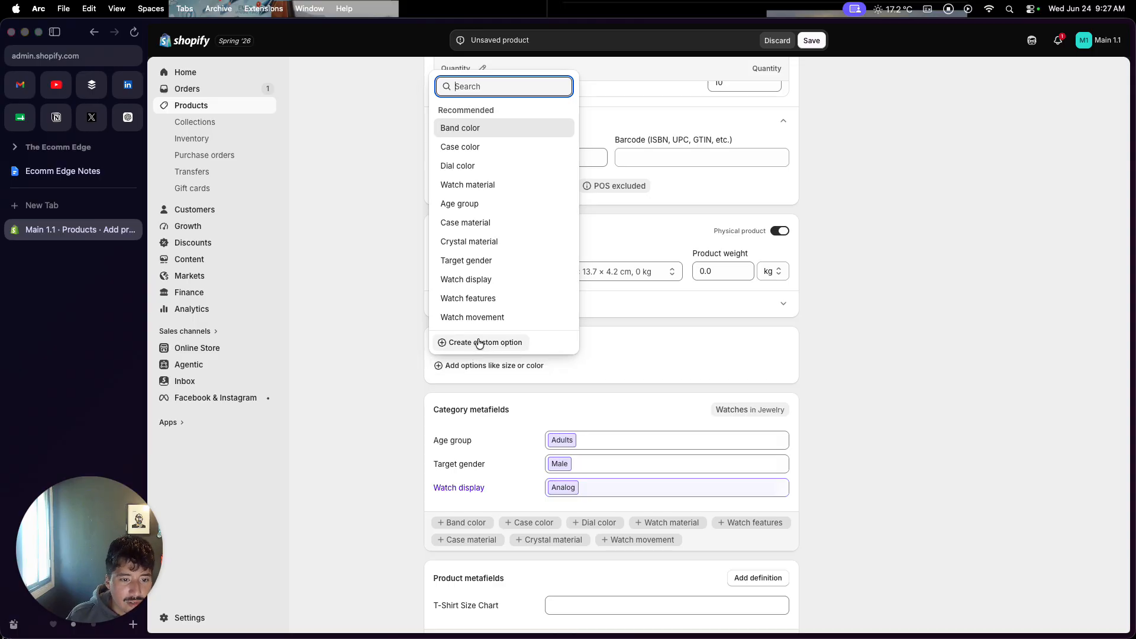
pyautogui.click(480, 343)
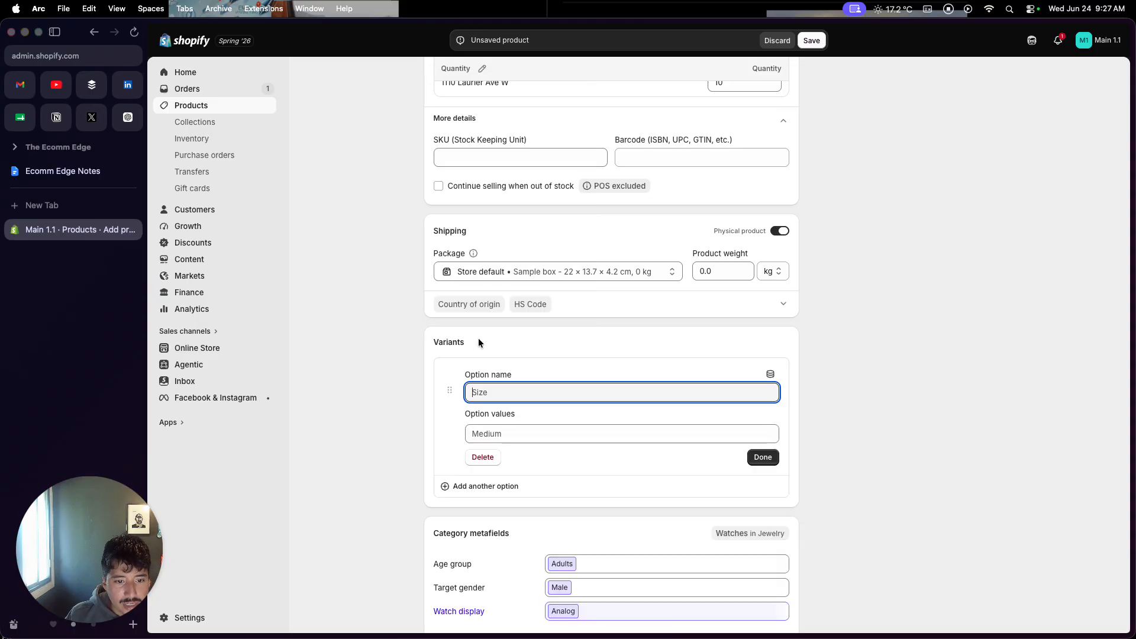
pyautogui.write('Wtach B')
pyautogui.press('BackSpace')
pyautogui.press('BackSpace')
pyautogui.press('BackSpace')
pyautogui.press('BackSpace')
pyautogui.write('atch Band')
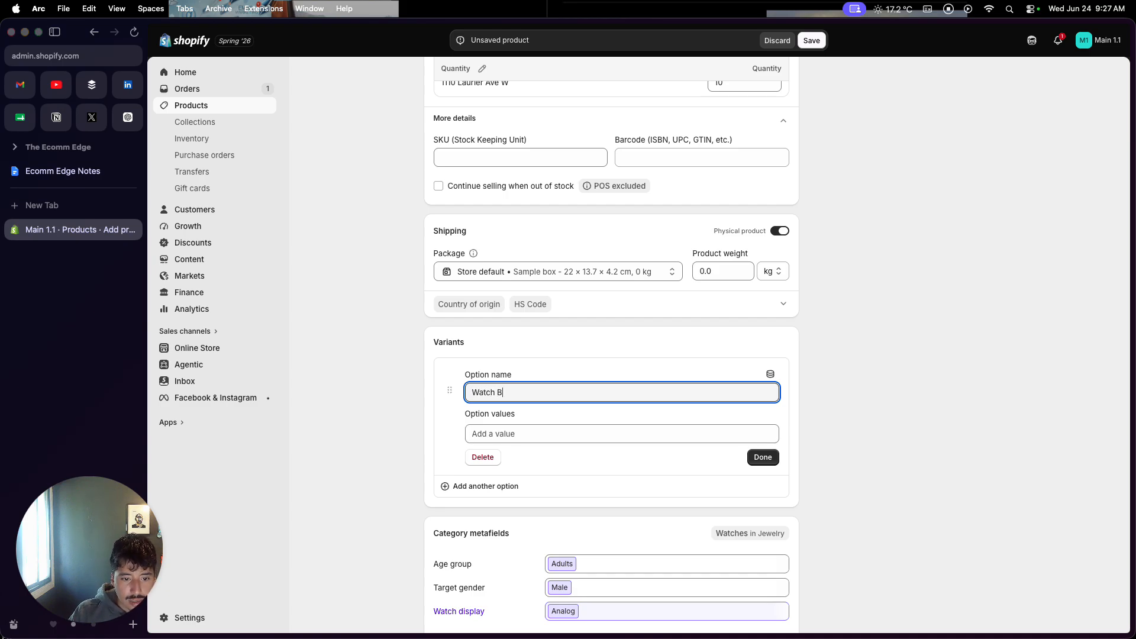
pyautogui.click(514, 432)
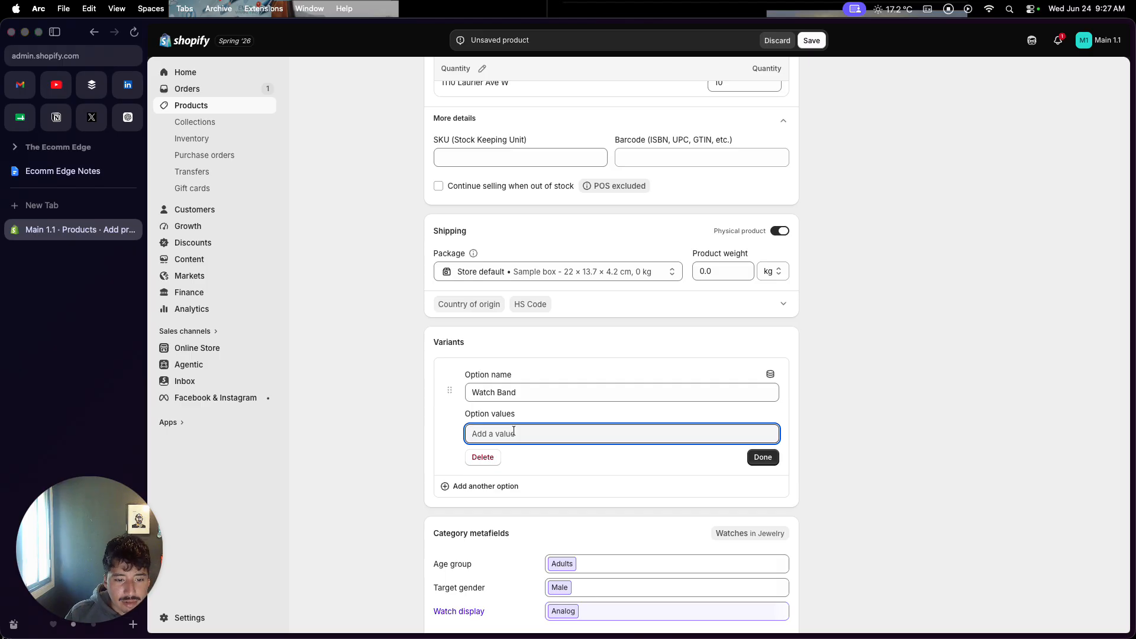
pyautogui.click(481, 464)
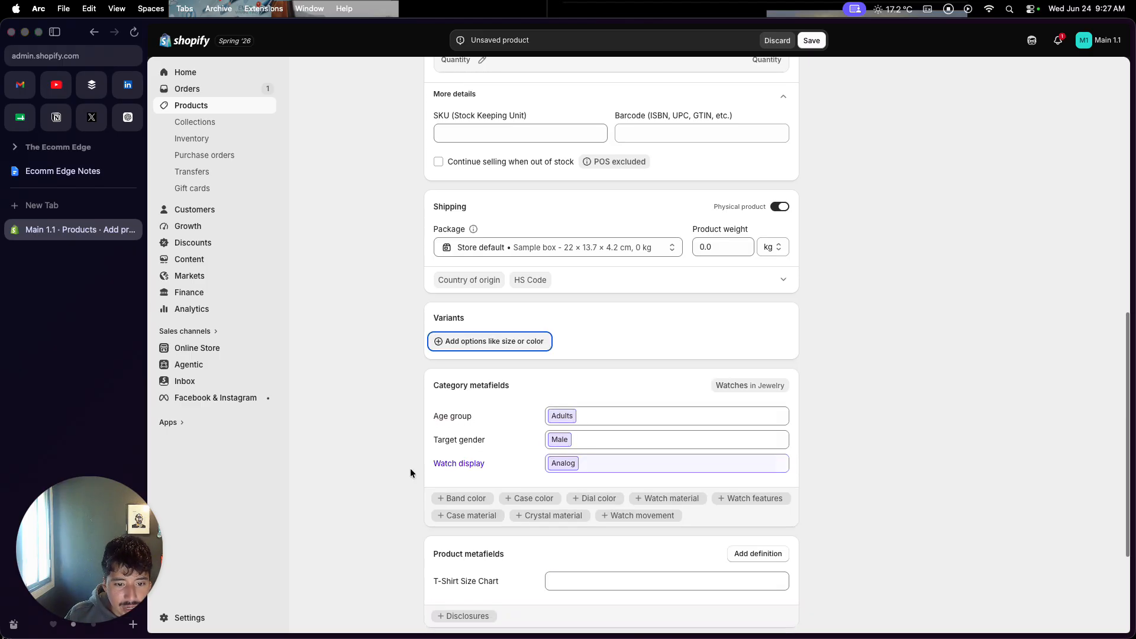
# Examine the product's metafields and the search engine listing's page title, meta description and URL handle.
pyautogui.scroll(-1, 411, 472)
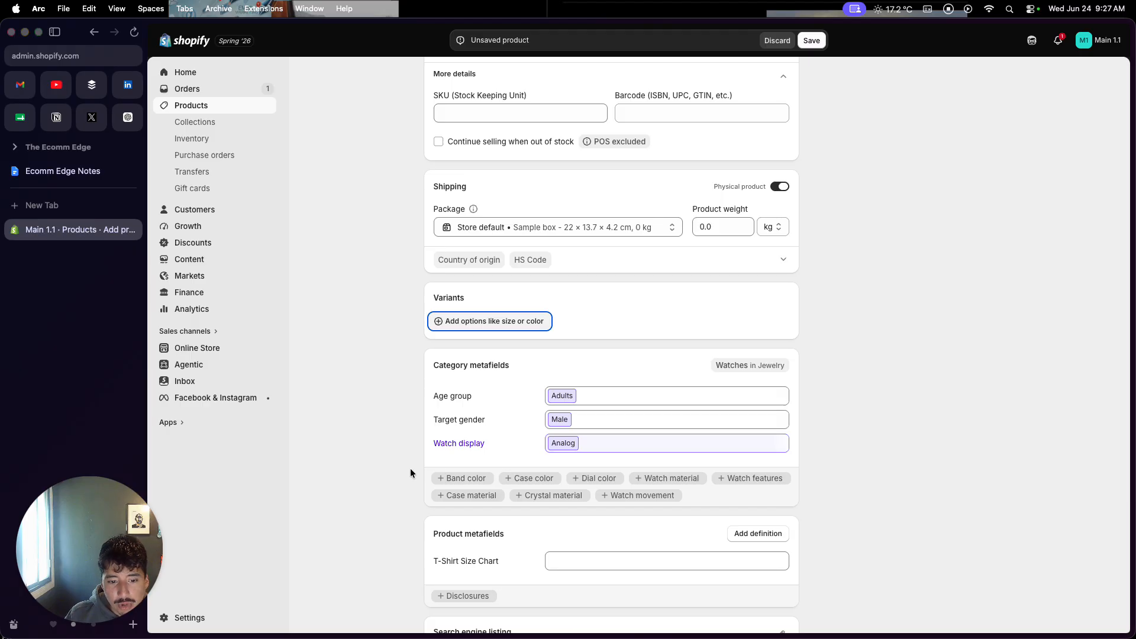
pyautogui.scroll(-3, 410, 472)
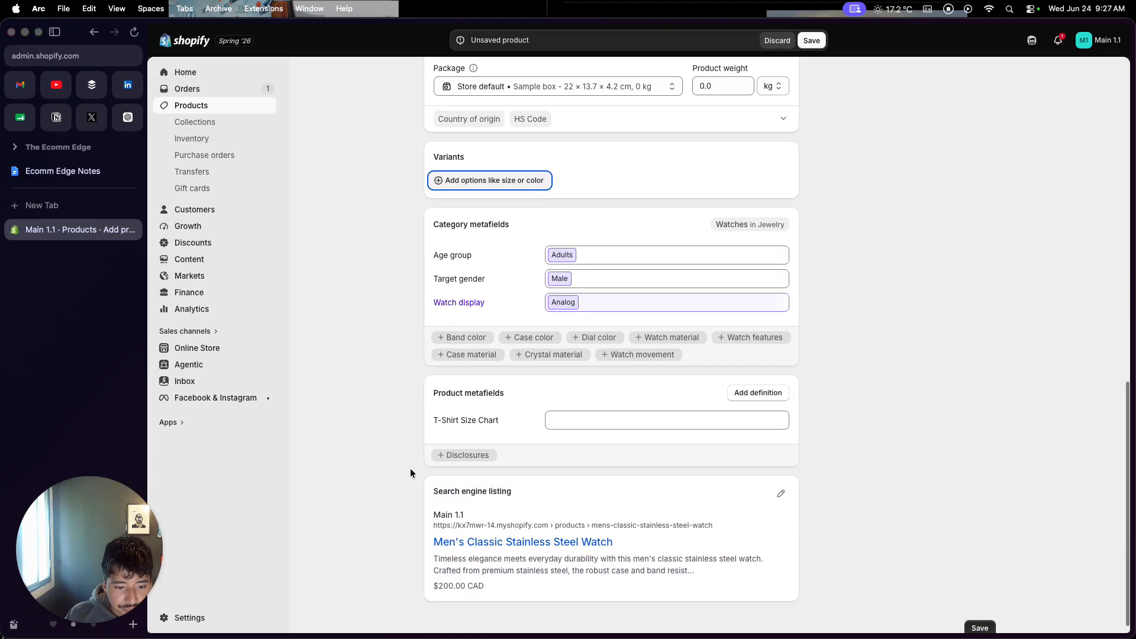
pyautogui.click(781, 493)
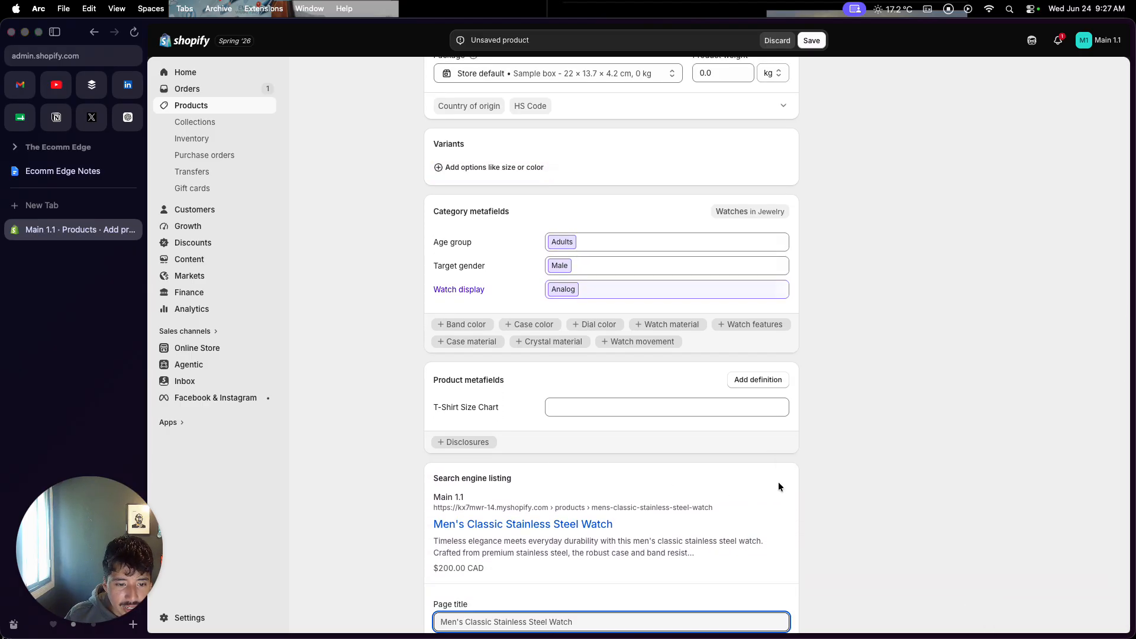
pyautogui.scroll(-5, 748, 503)
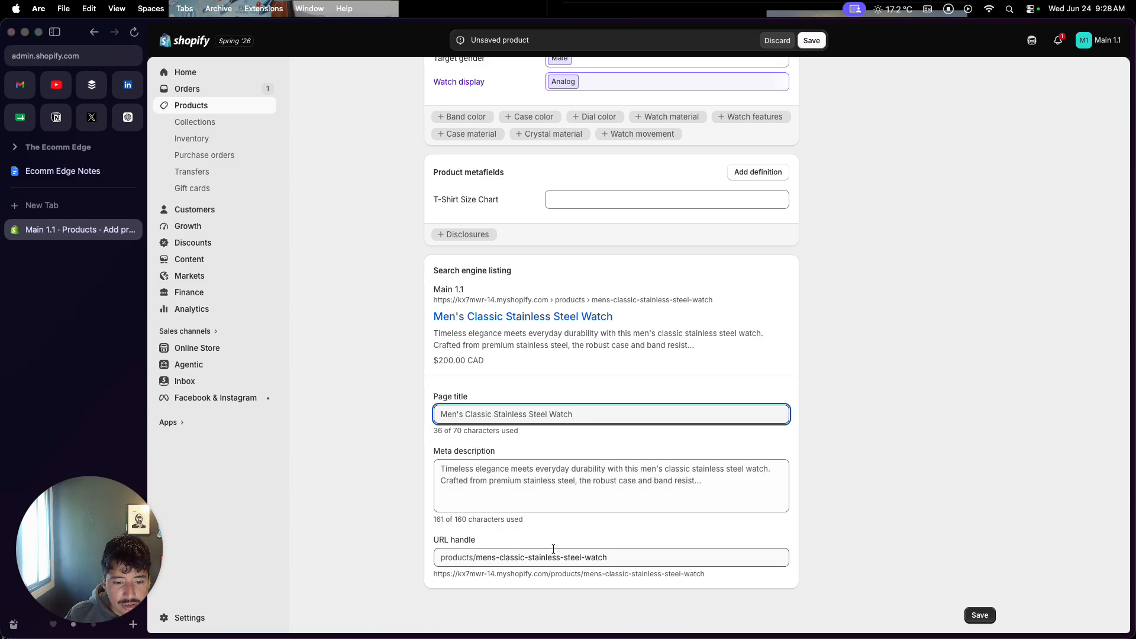
# Exclude the watch from Point of Sale, Shop, Inbox and Facebook & Instagram, leaving Online Store enabled, and save the product.
pyautogui.scroll(15, 577, 521)
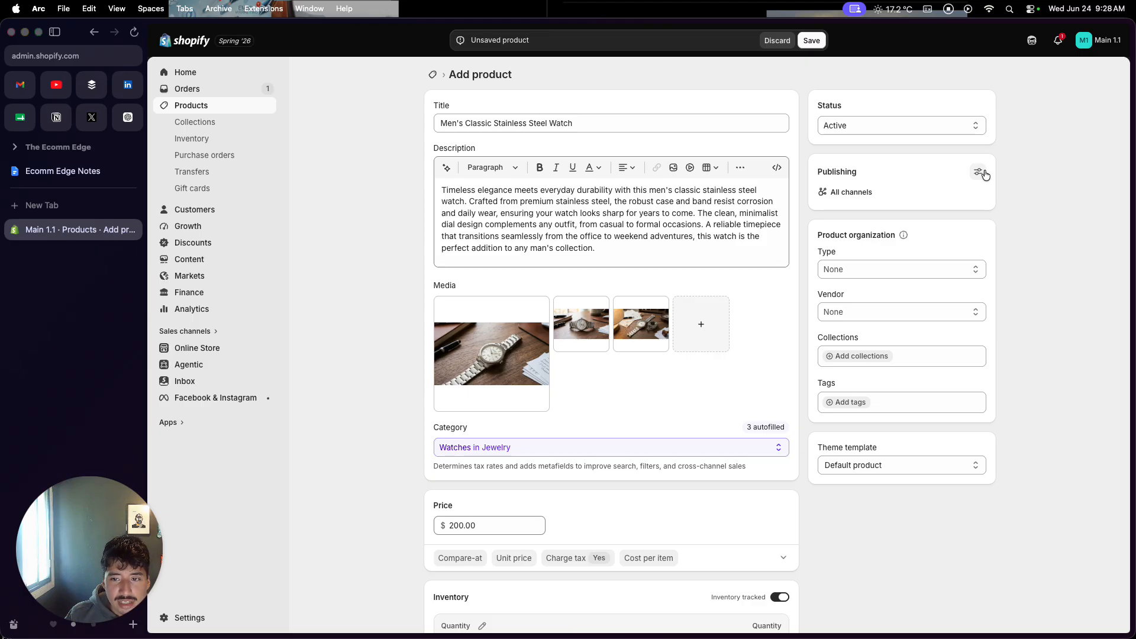
pyautogui.click(985, 171)
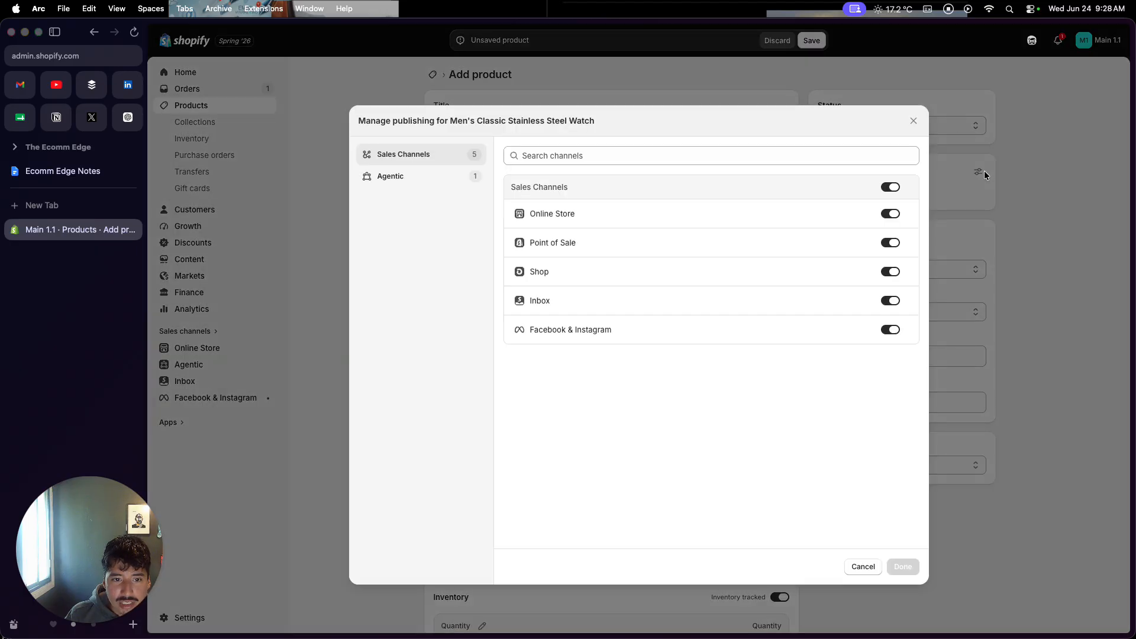
pyautogui.click(891, 330)
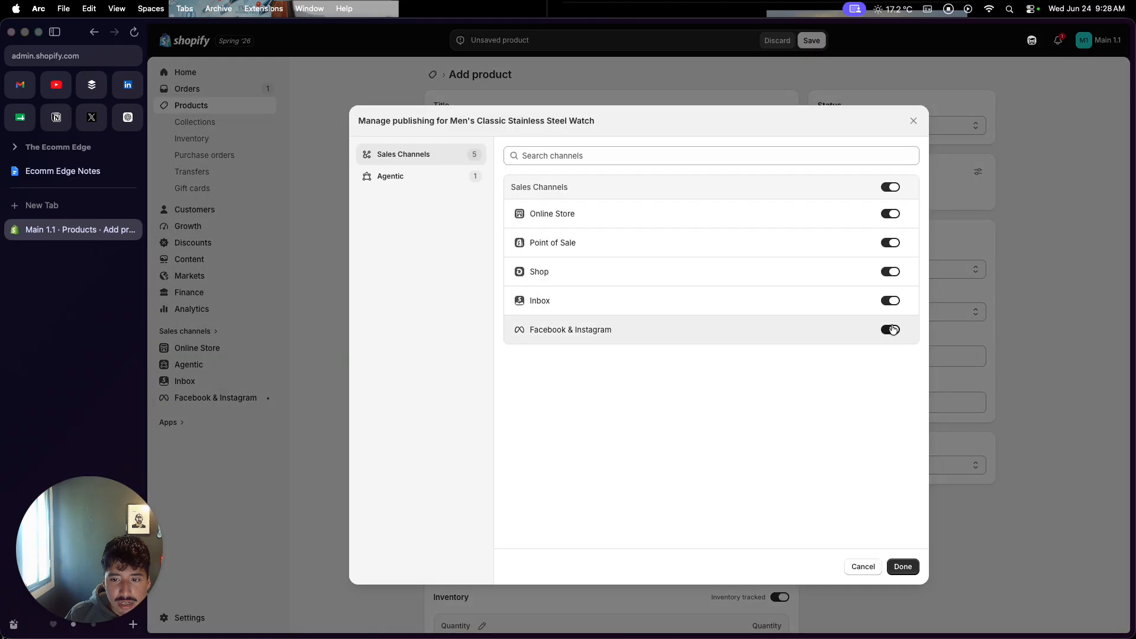
pyautogui.click(891, 302)
pyautogui.click(891, 271)
pyautogui.click(891, 242)
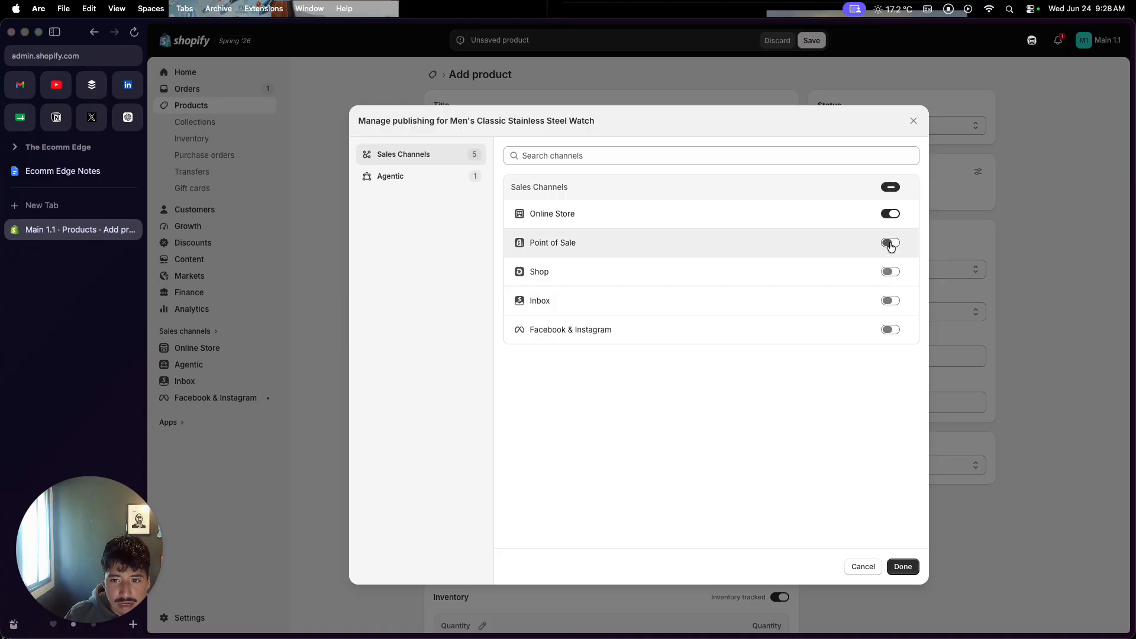
pyautogui.click(900, 567)
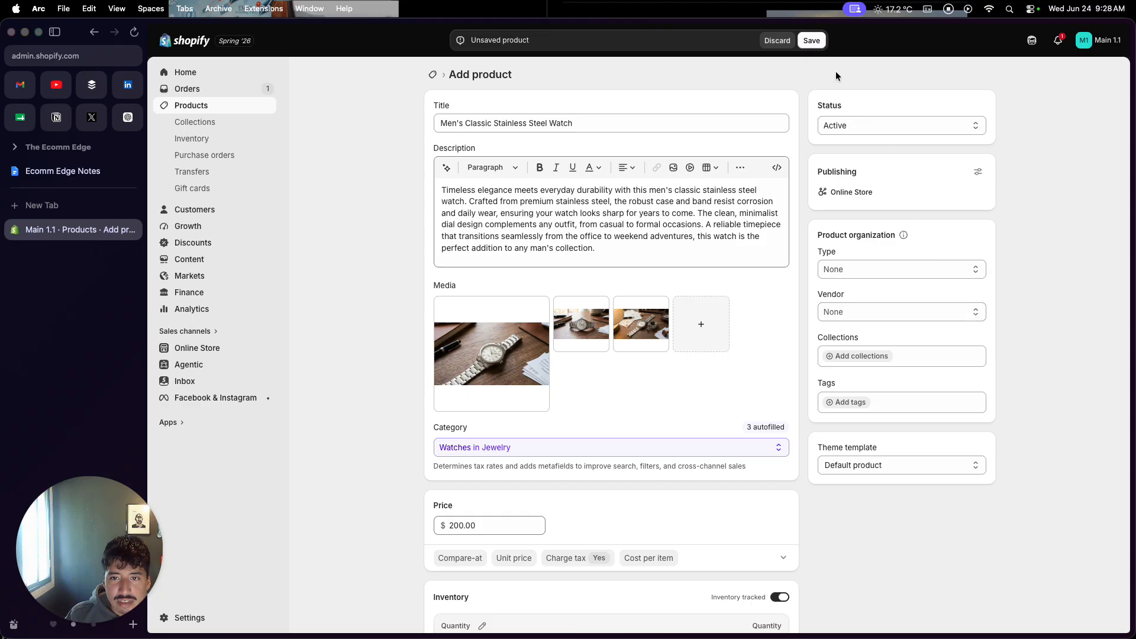
pyautogui.click(815, 45)
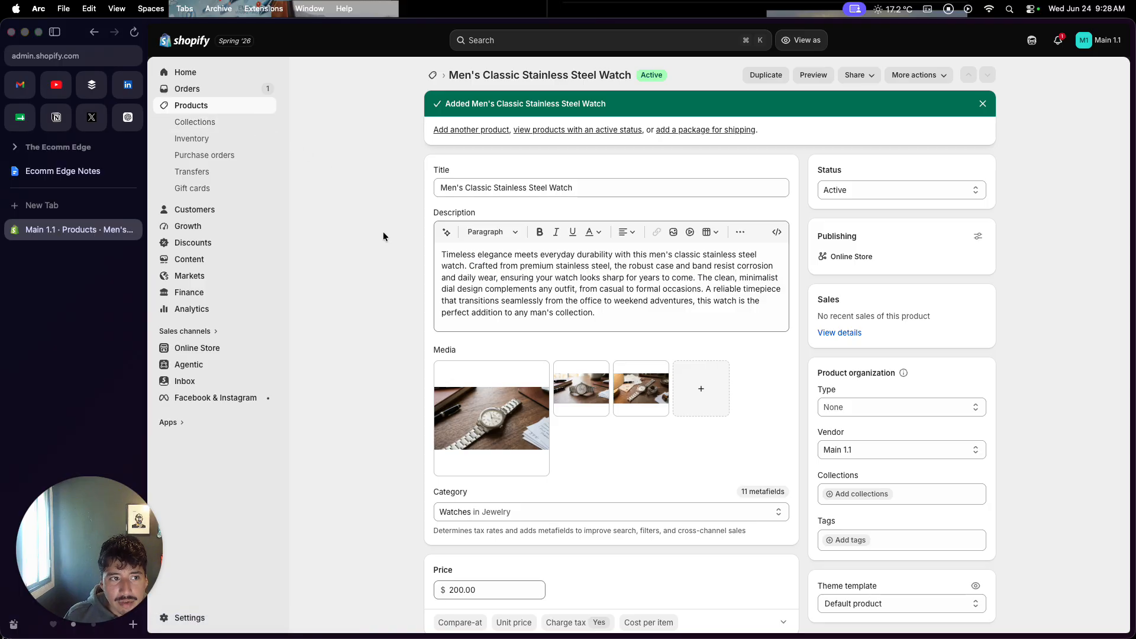
# Review the store's collections and its product list.
pyautogui.click(236, 122)
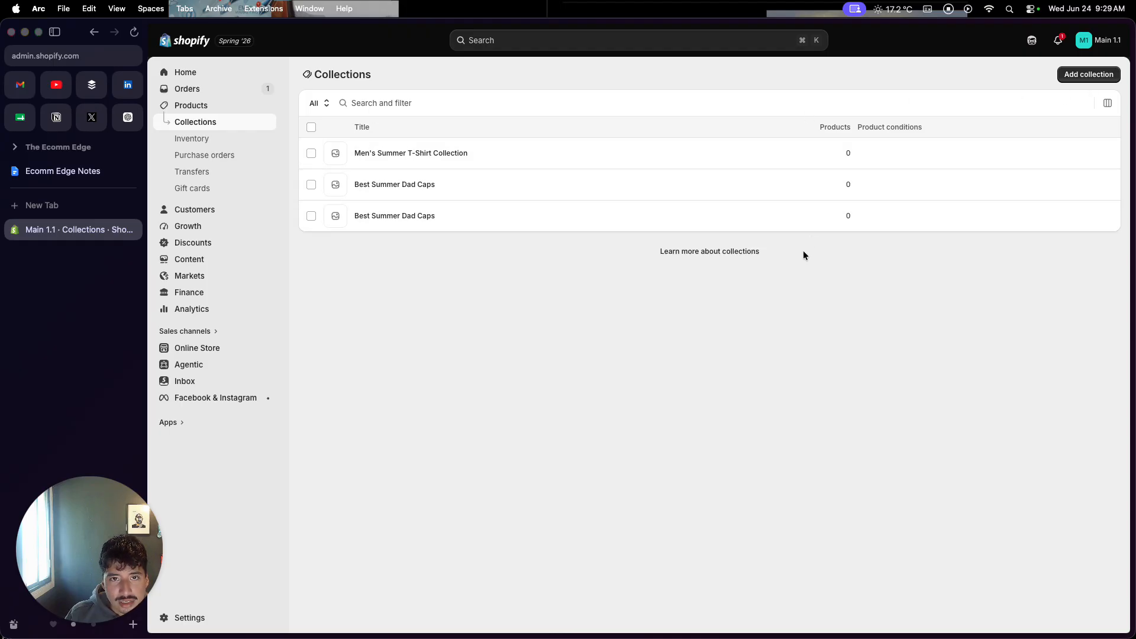
pyautogui.click(229, 108)
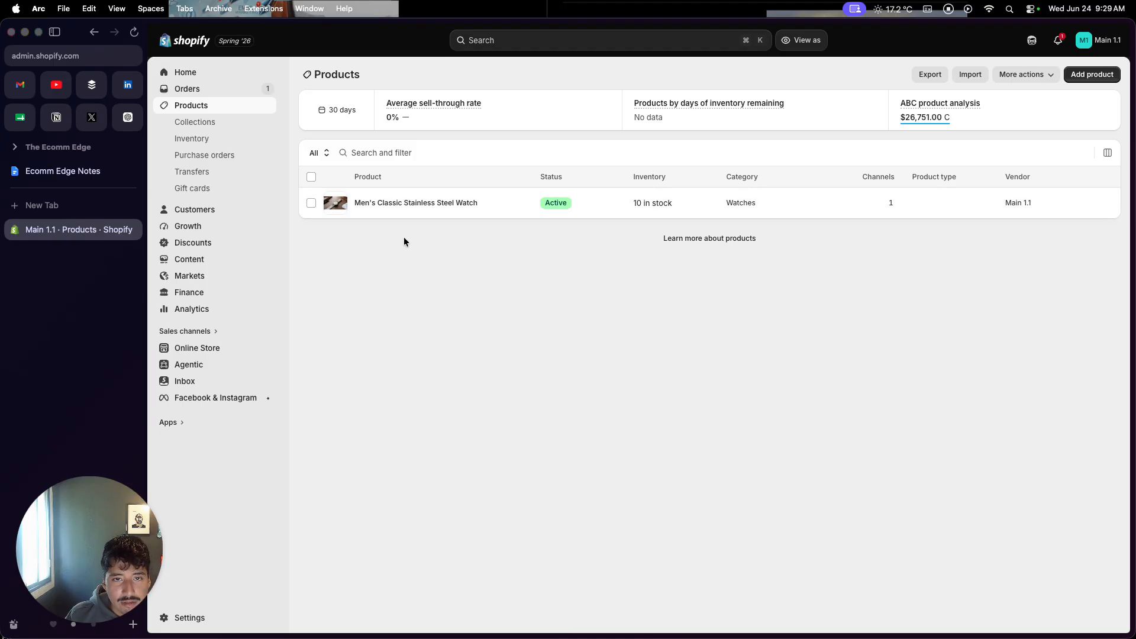
# Examine the online store's current Horizon theme, the AI-generated storefront designs and the suggested Shopify themes.
pyautogui.click(228, 350)
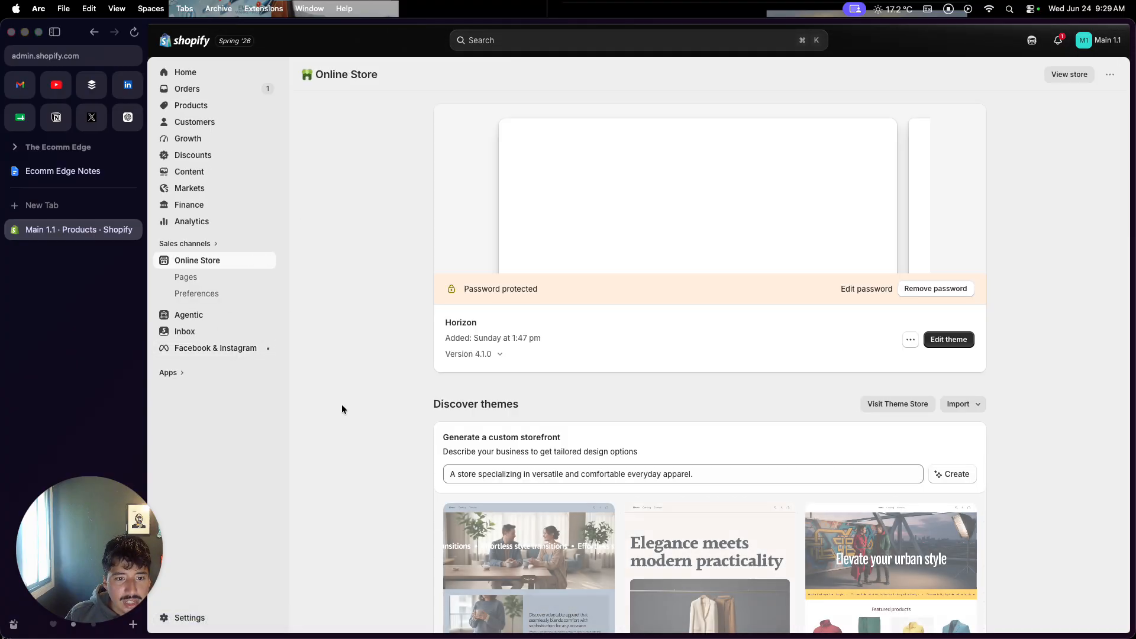
pyautogui.moveTo(446, 322); pyautogui.dragTo(478, 326)
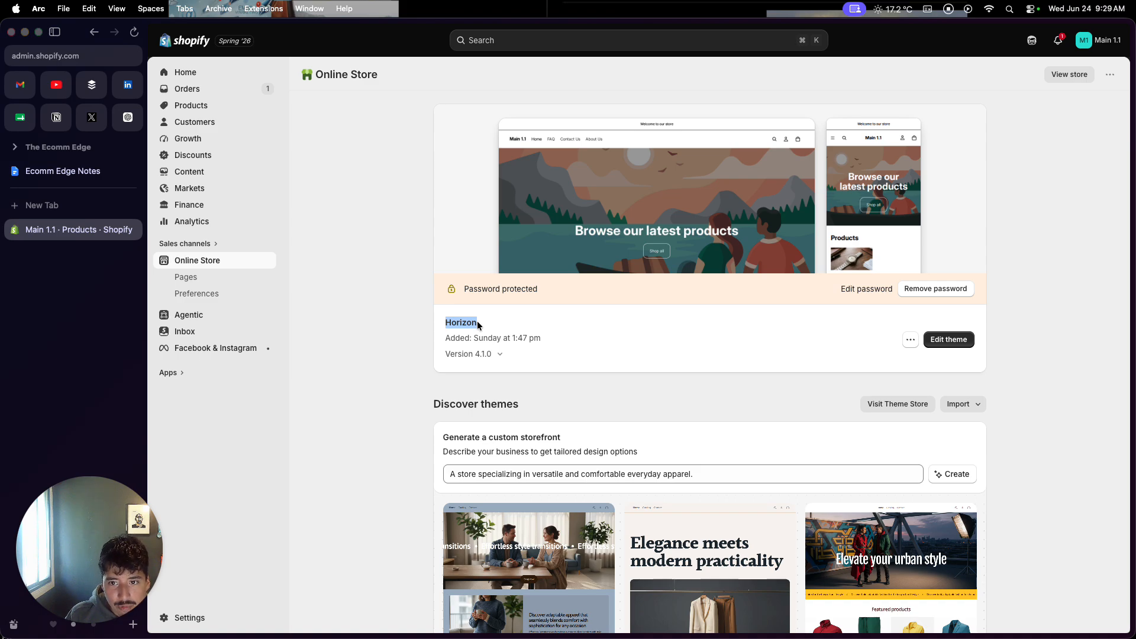
pyautogui.scroll(-3, 413, 403)
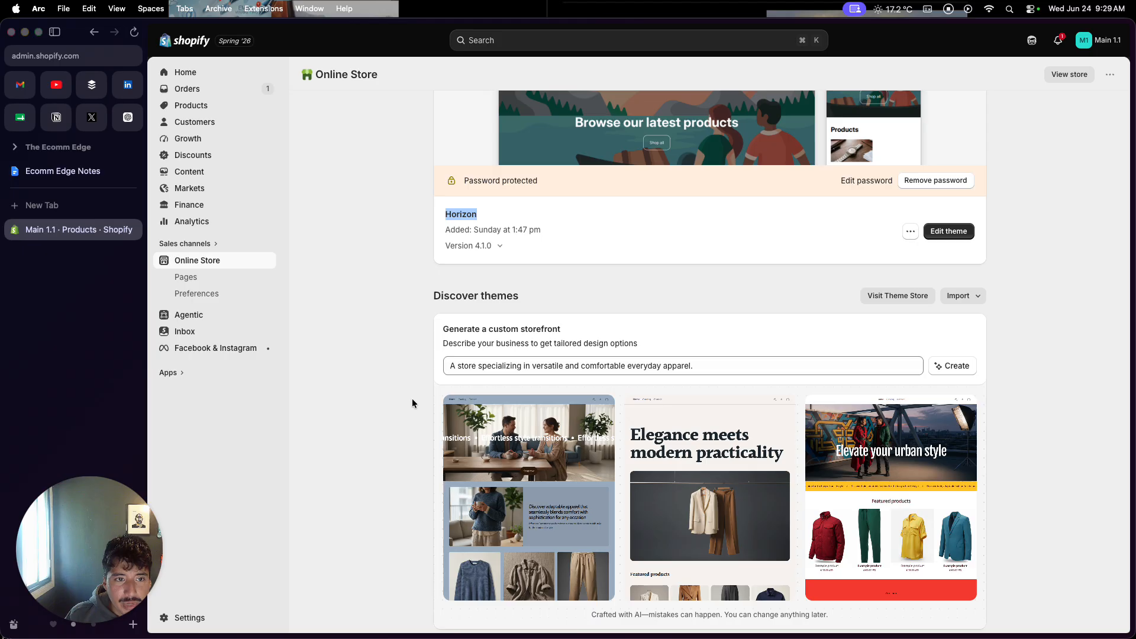
pyautogui.scroll(-2, 412, 403)
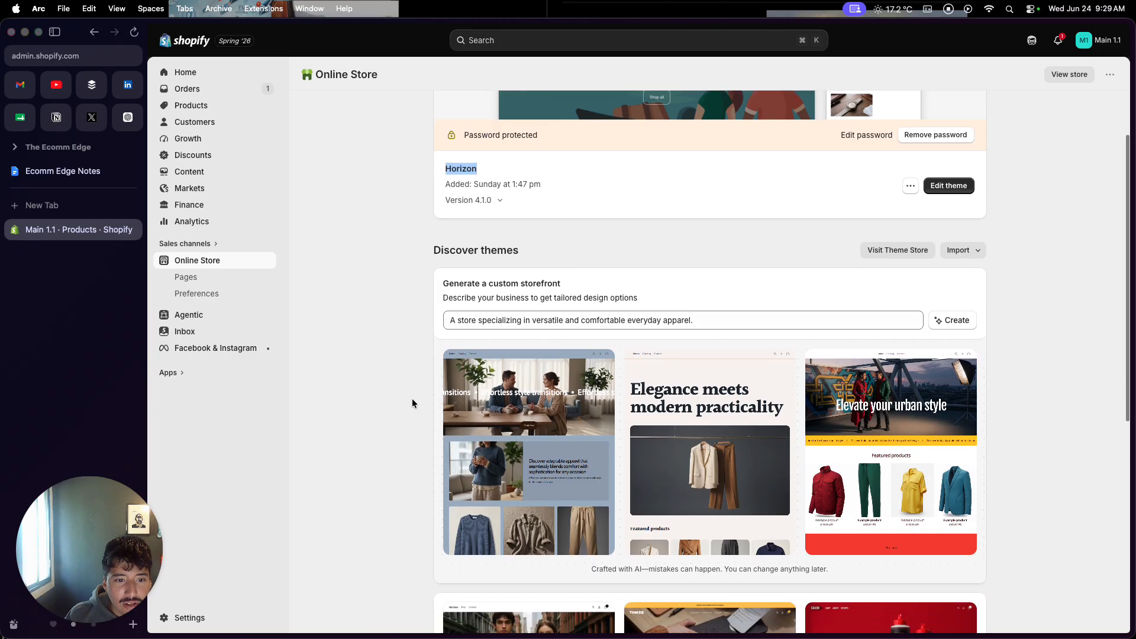
pyautogui.moveTo(579, 401)
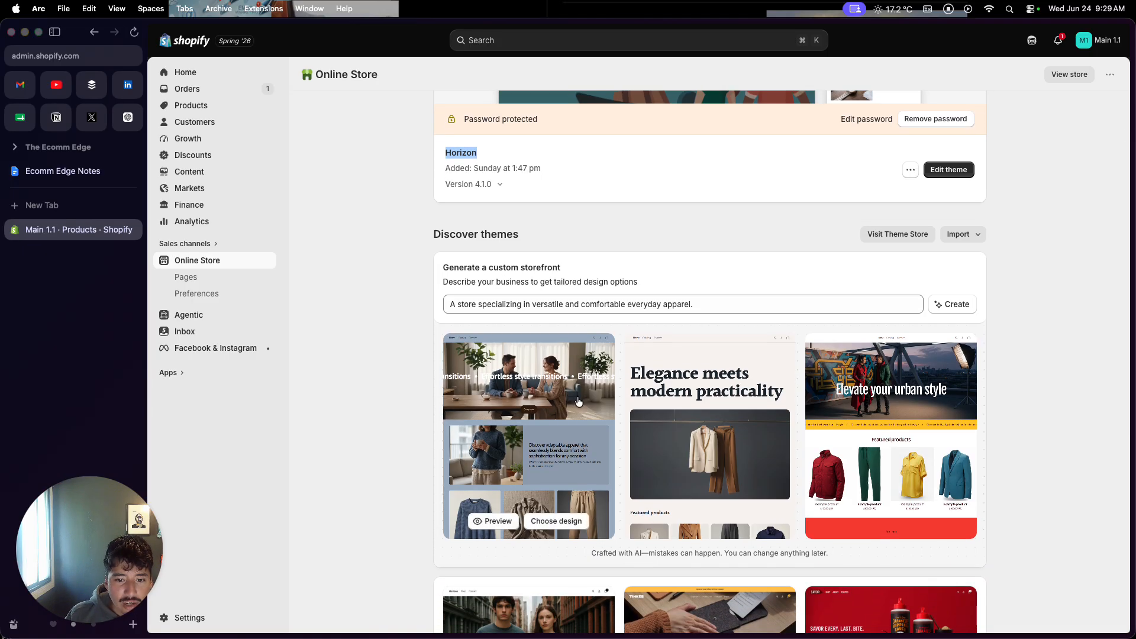
pyautogui.moveTo(666, 412)
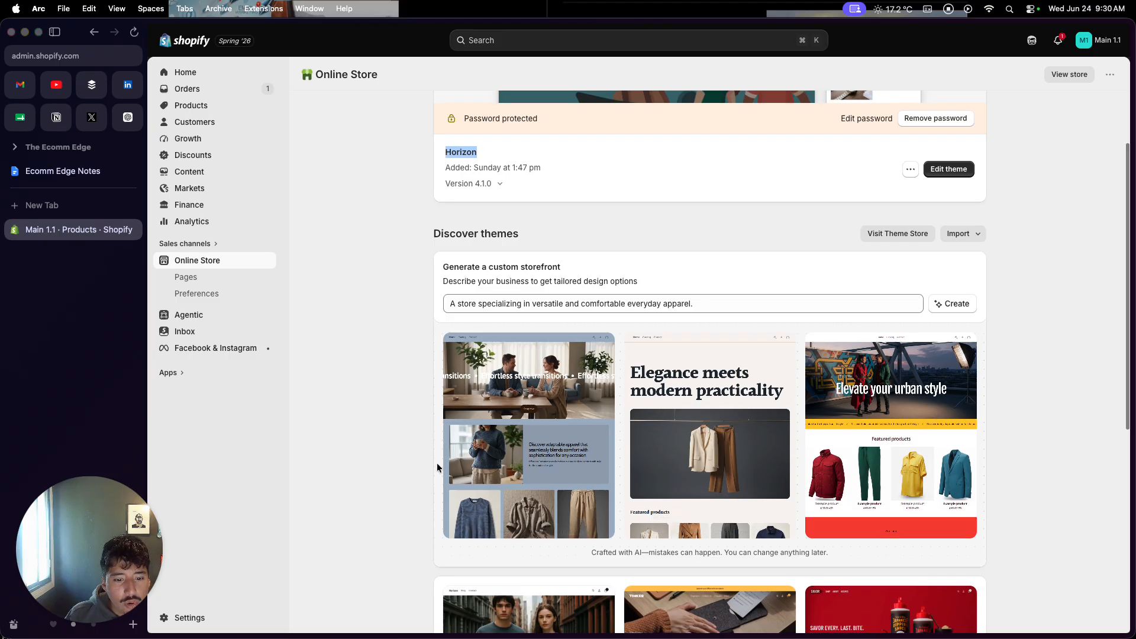
pyautogui.scroll(-5, 437, 466)
pyautogui.scroll(-4, 437, 467)
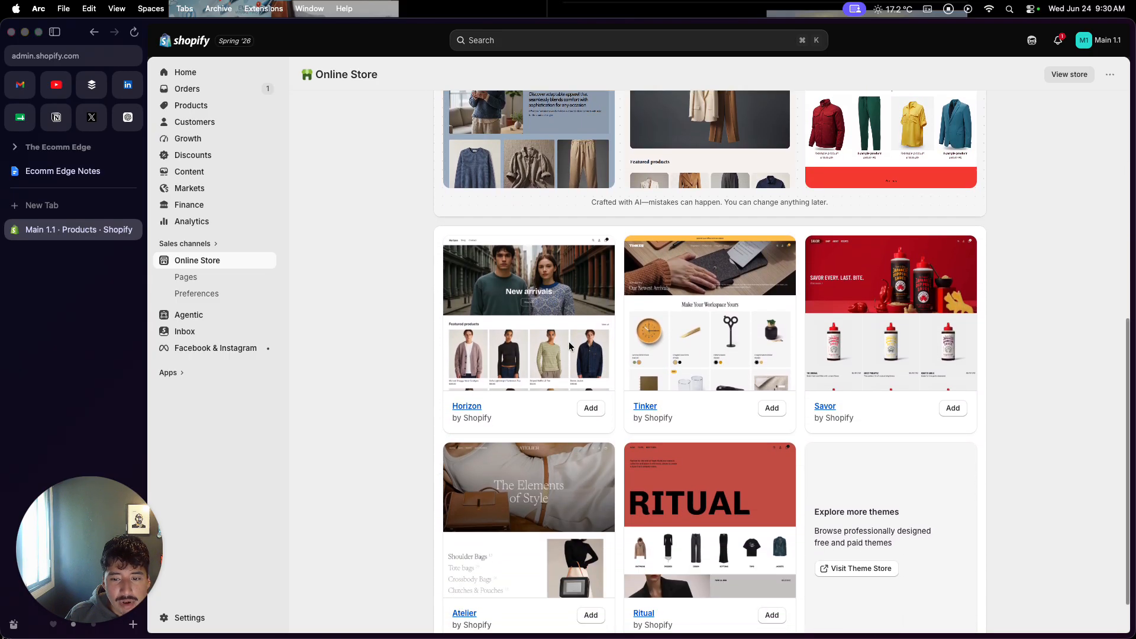
# Browse all themes in the Shopify Theme Store along with their prices and filters.
pyautogui.click(839, 570)
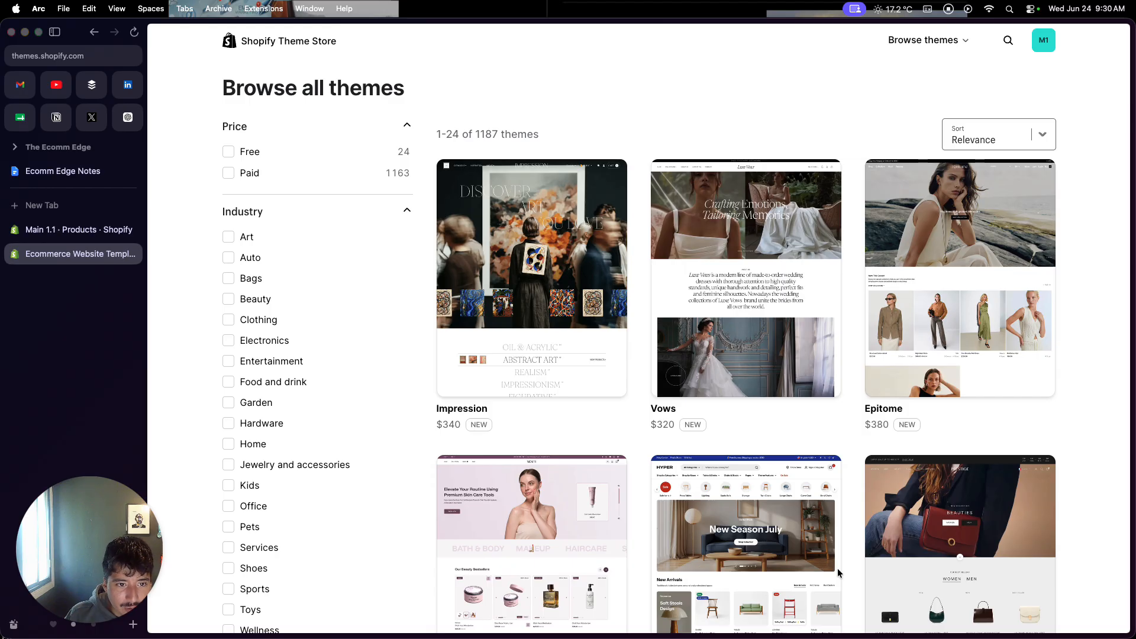
pyautogui.scroll(-2, 716, 471)
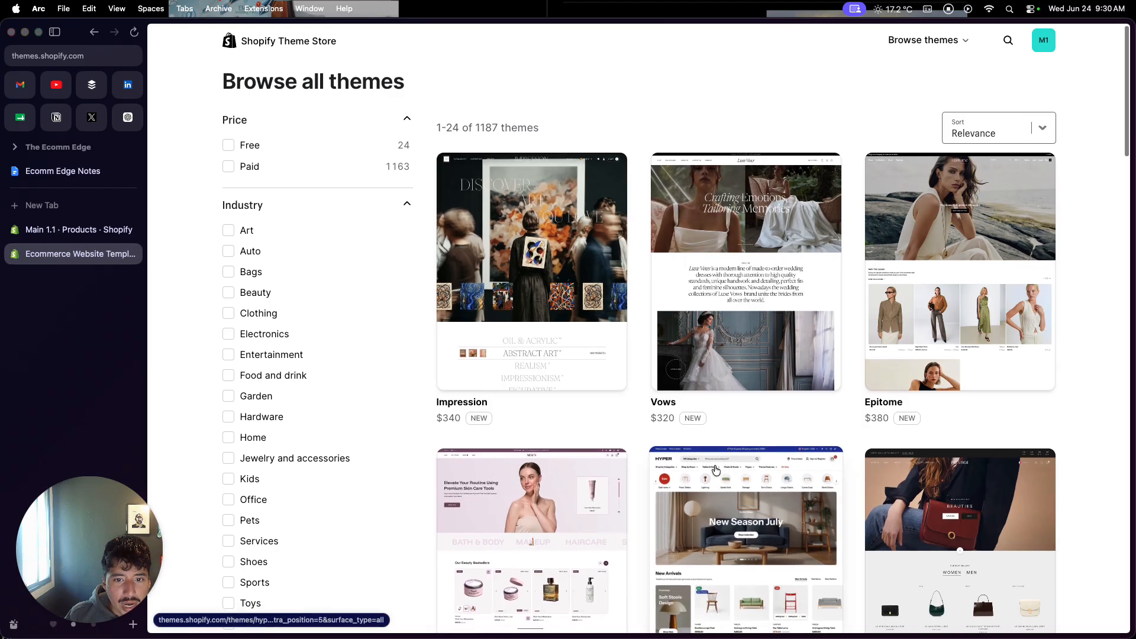
pyautogui.scroll(-4, 717, 471)
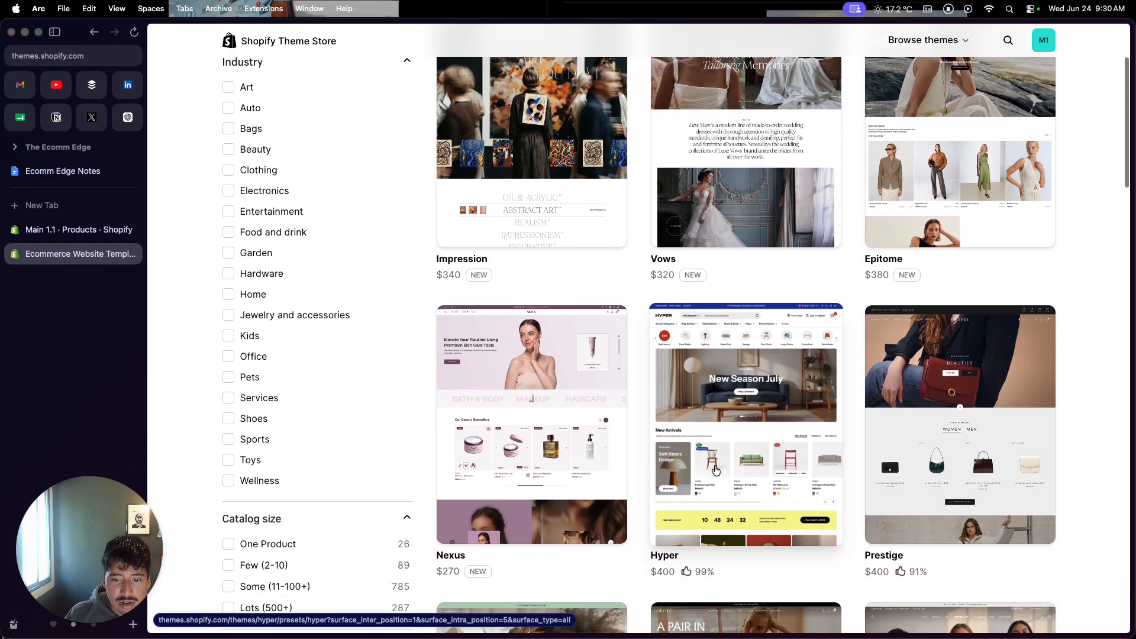
pyautogui.scroll(5, 716, 471)
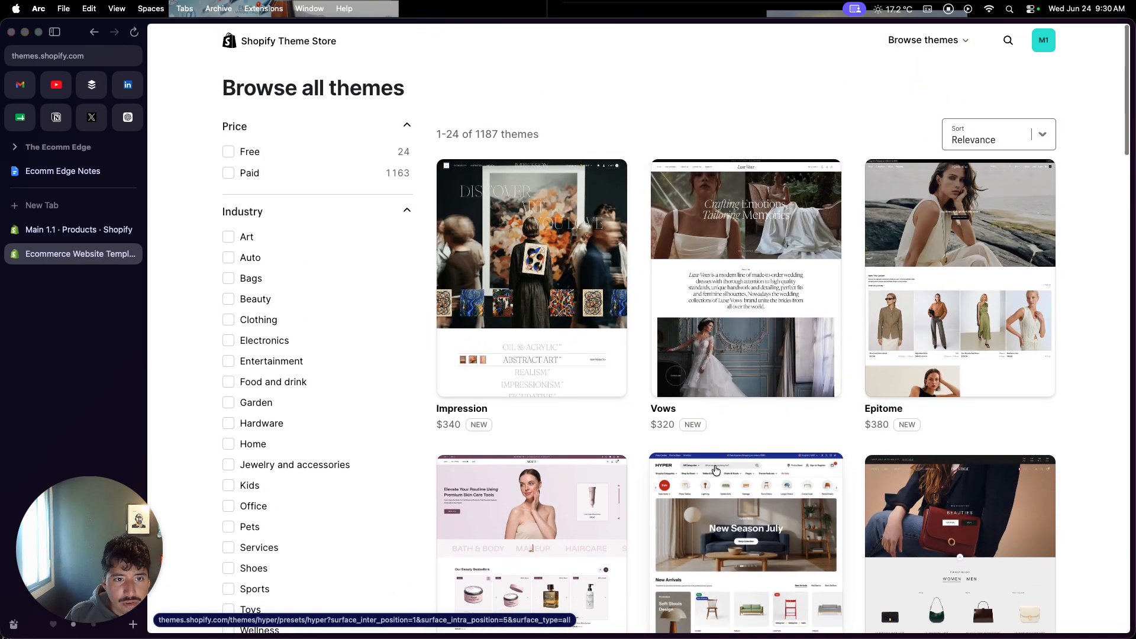
pyautogui.scroll(-1, 736, 421)
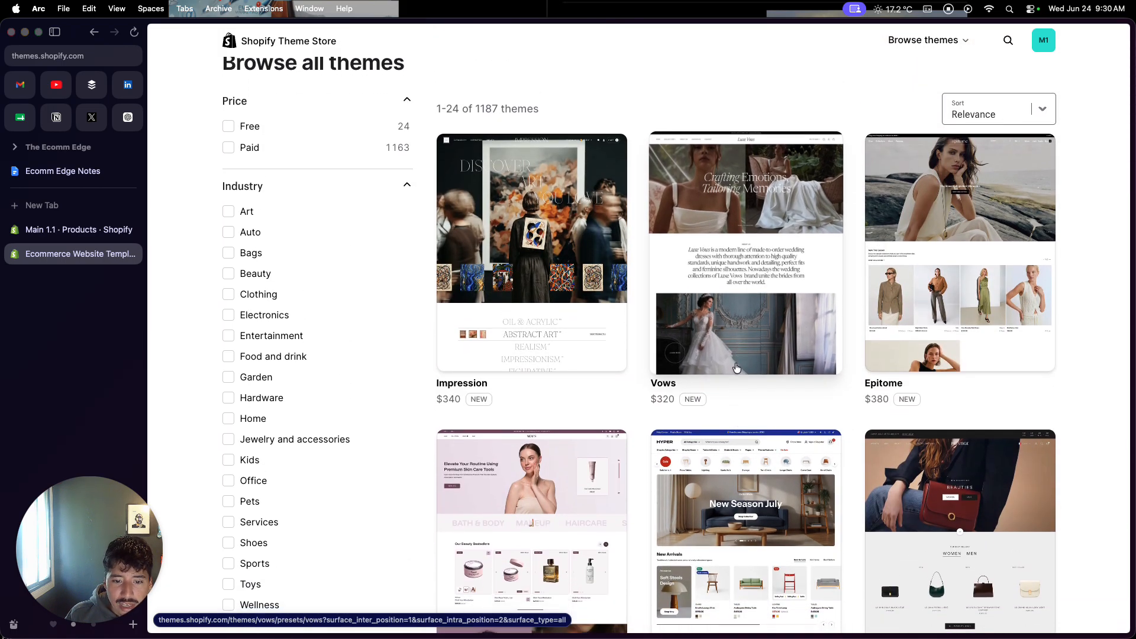
pyautogui.scroll(-2, 740, 347)
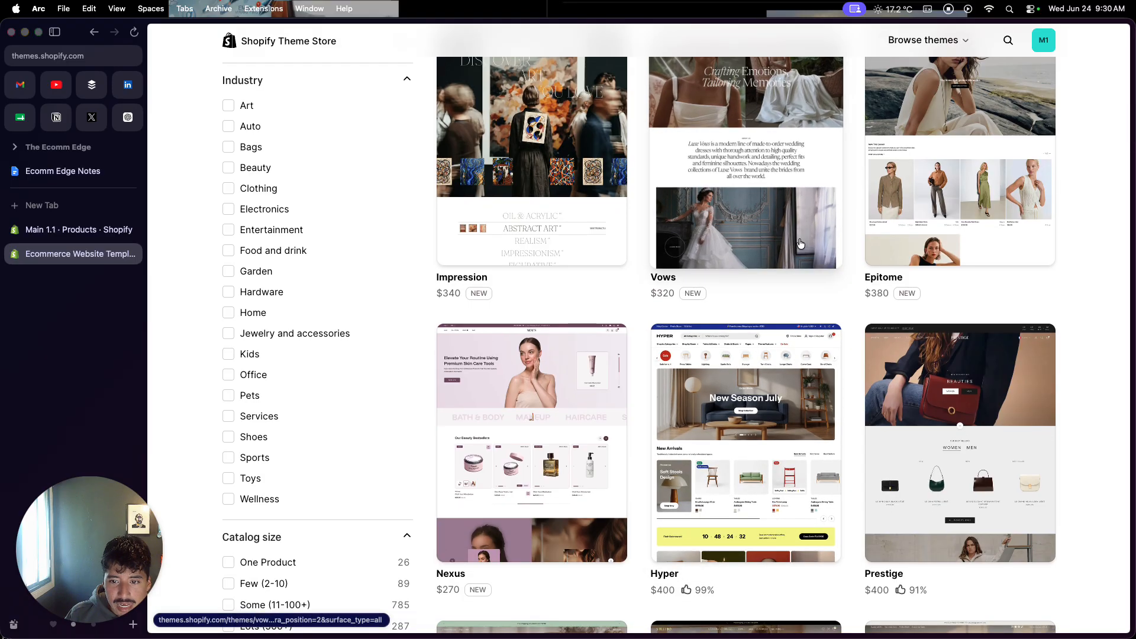
# Open the demo of the Vows theme and look through its home page.
pyautogui.click(800, 243)
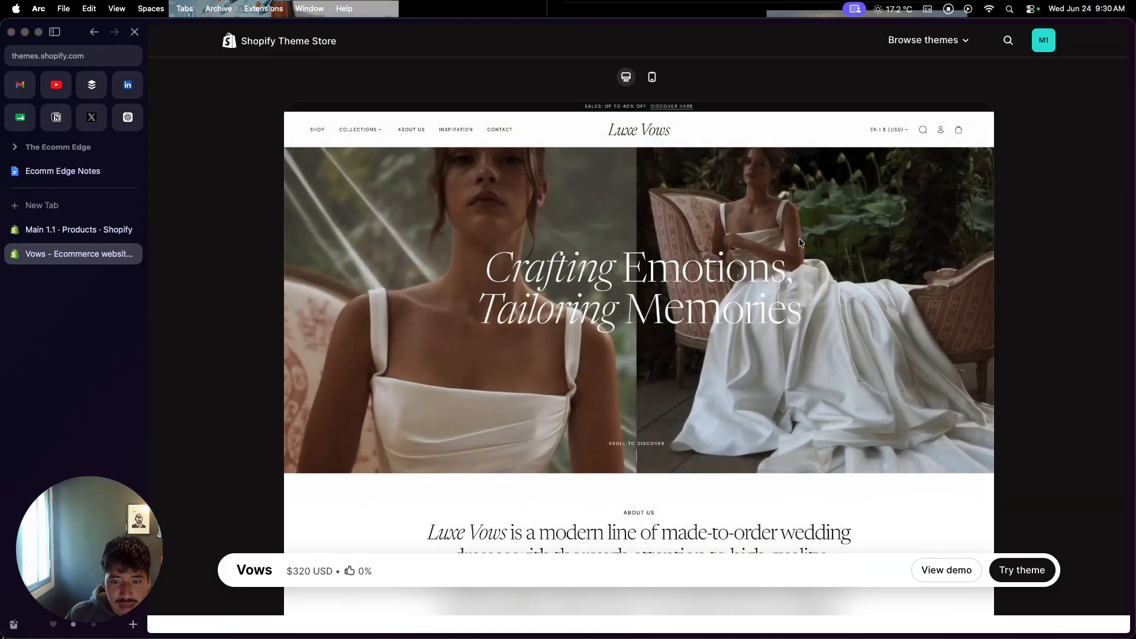
pyautogui.click(933, 578)
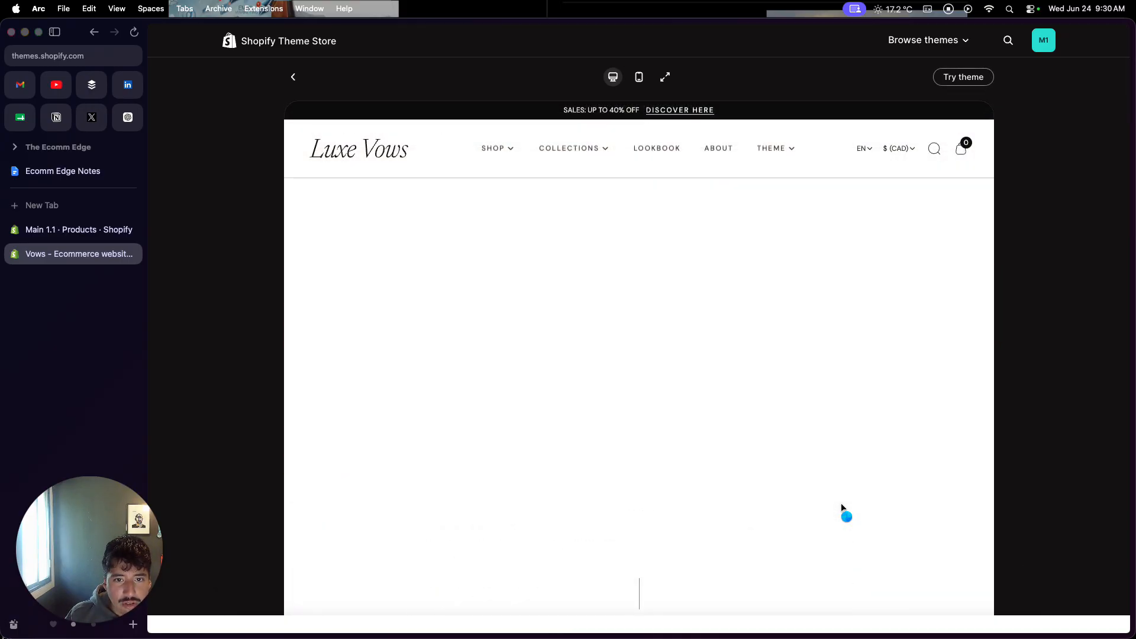
pyautogui.scroll(-5, 843, 508)
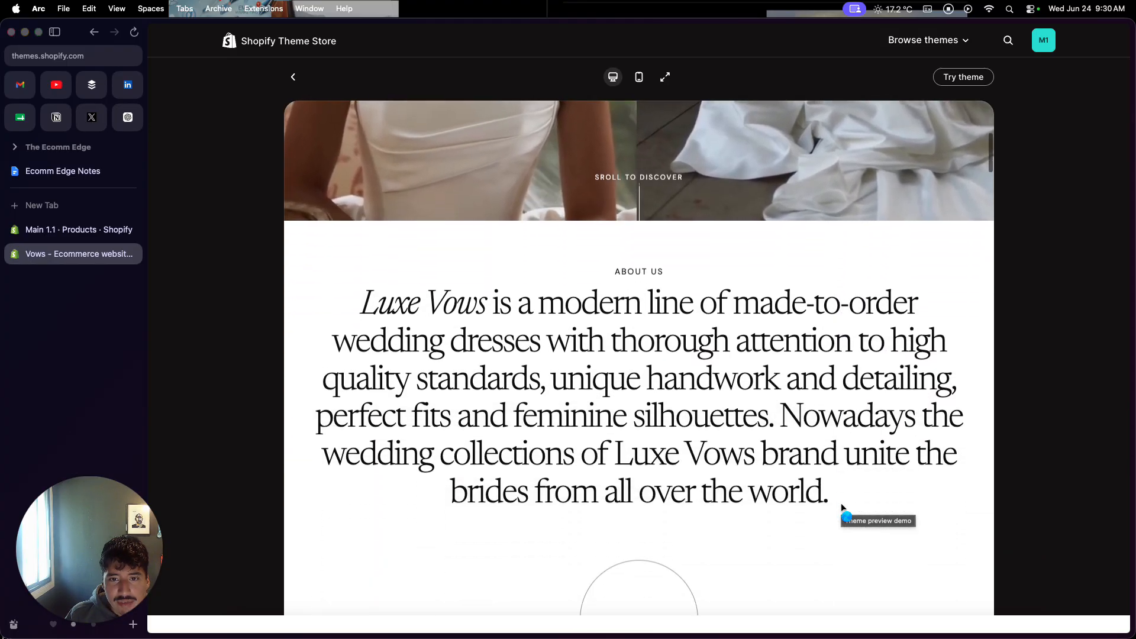
pyautogui.scroll(-3, 842, 508)
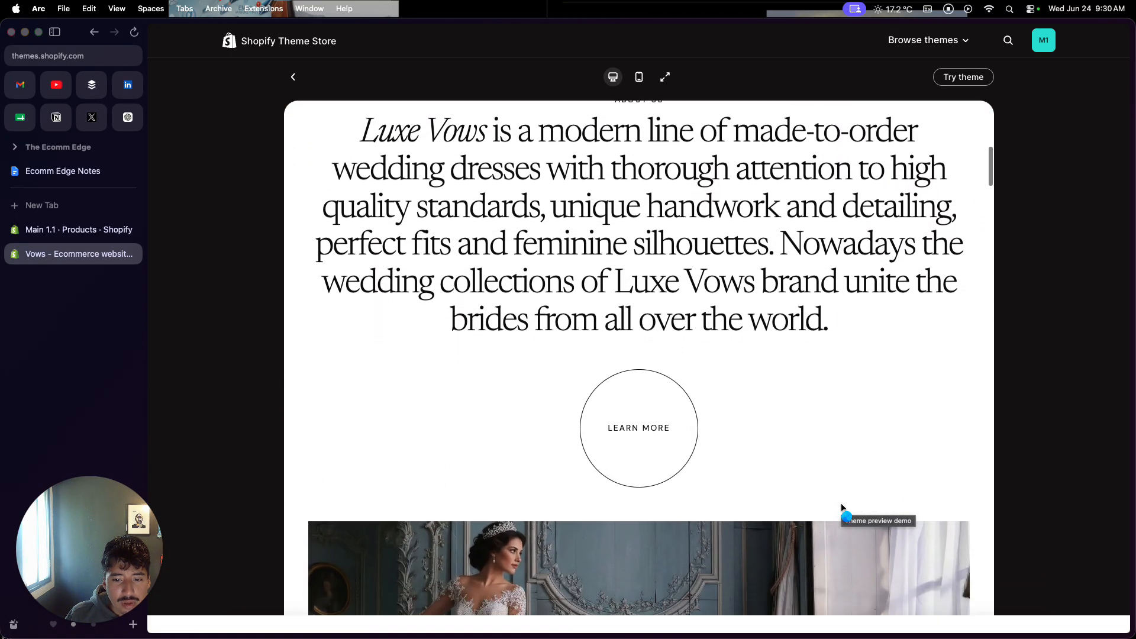
# Look through the further home page sections of the Vows theme demo and return to its hero banner.
pyautogui.scroll(-10, 843, 508)
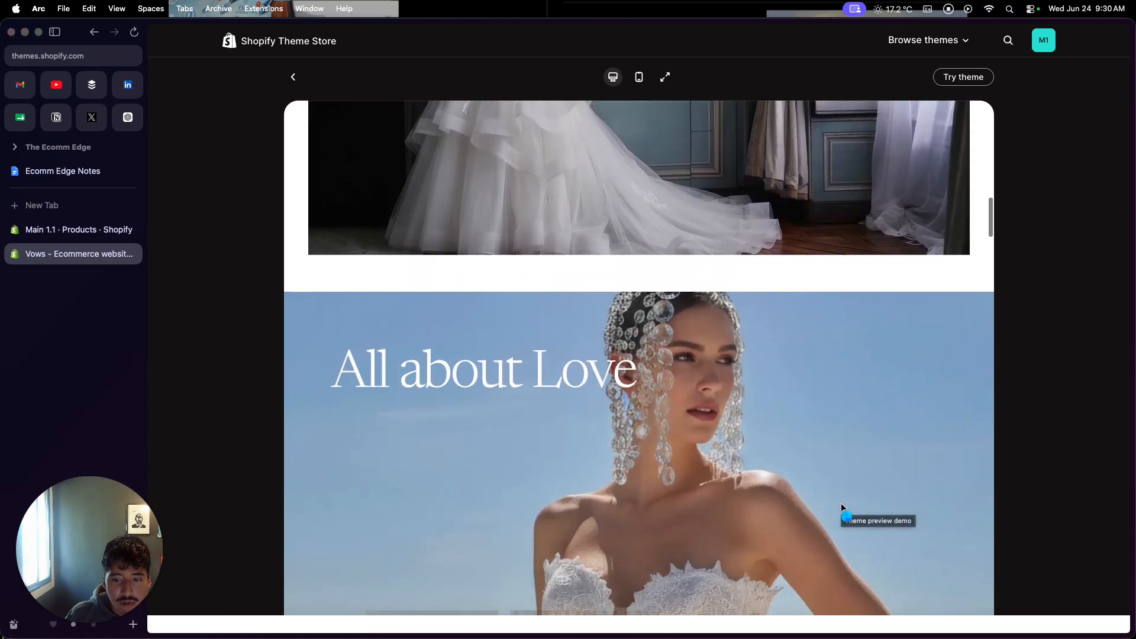
pyautogui.scroll(-3, 843, 508)
pyautogui.scroll(-3, 1034, 353)
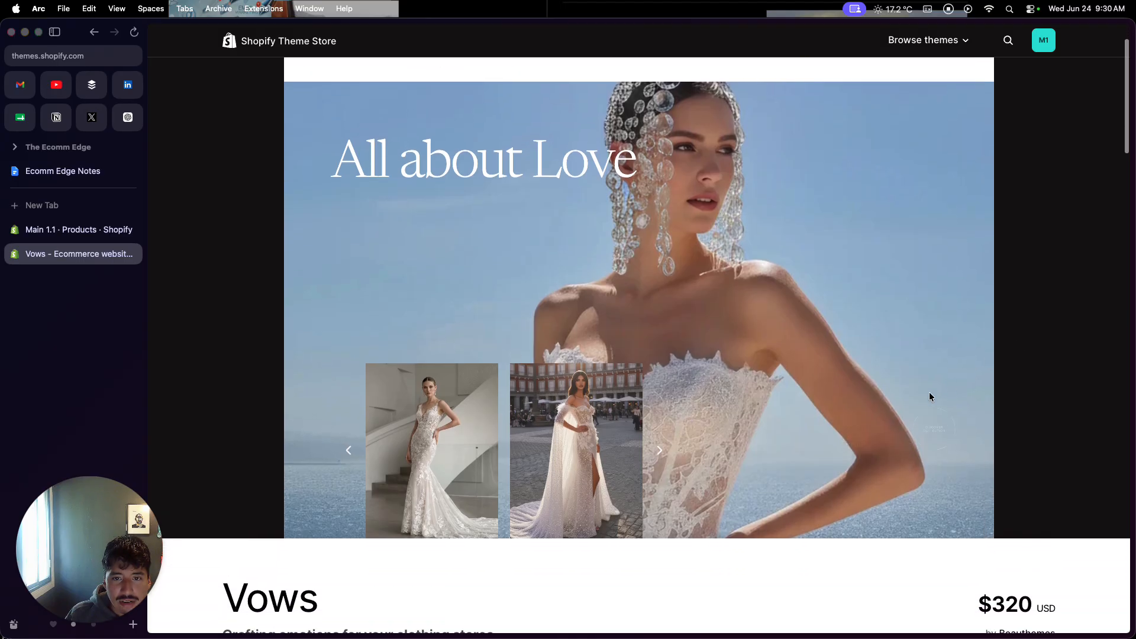
pyautogui.scroll(-5, 930, 393)
pyautogui.scroll(5, 822, 441)
pyautogui.scroll(10, 824, 442)
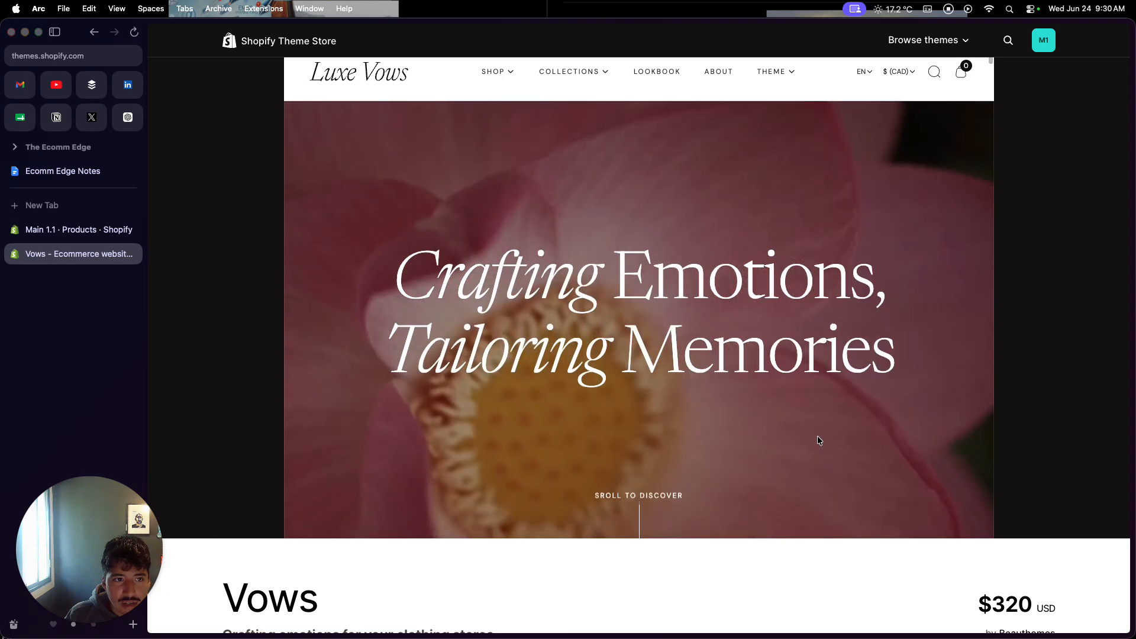
# Return to the full theme listing and filter it to show only free themes.
pyautogui.hscroll(-5, 818, 441)
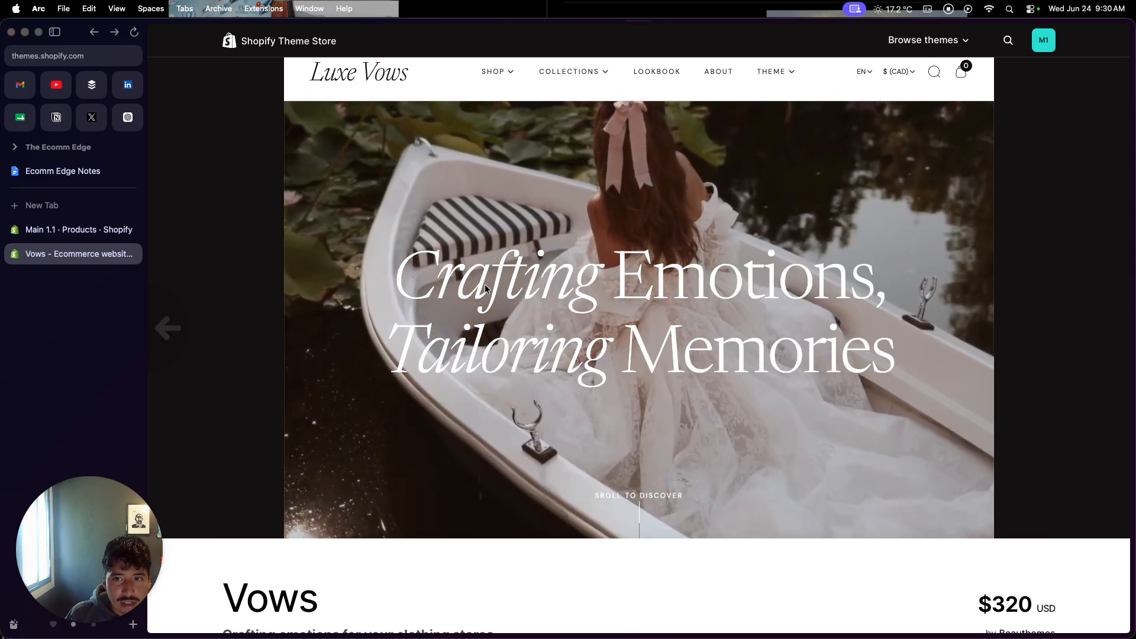
pyautogui.scroll(3, 376, 317)
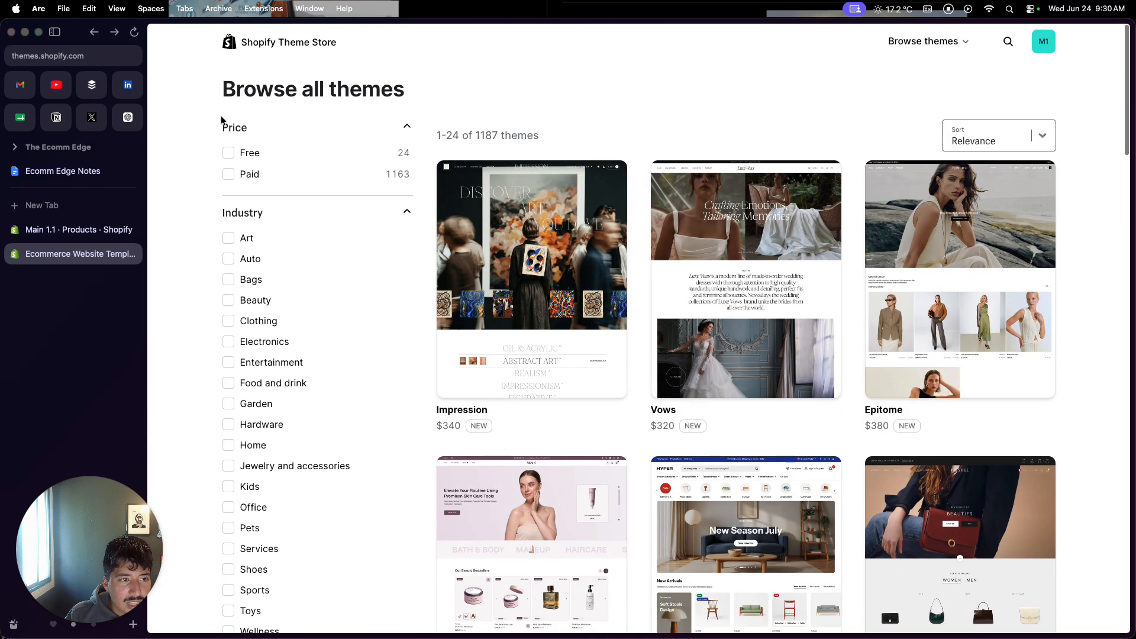
pyautogui.click(228, 152)
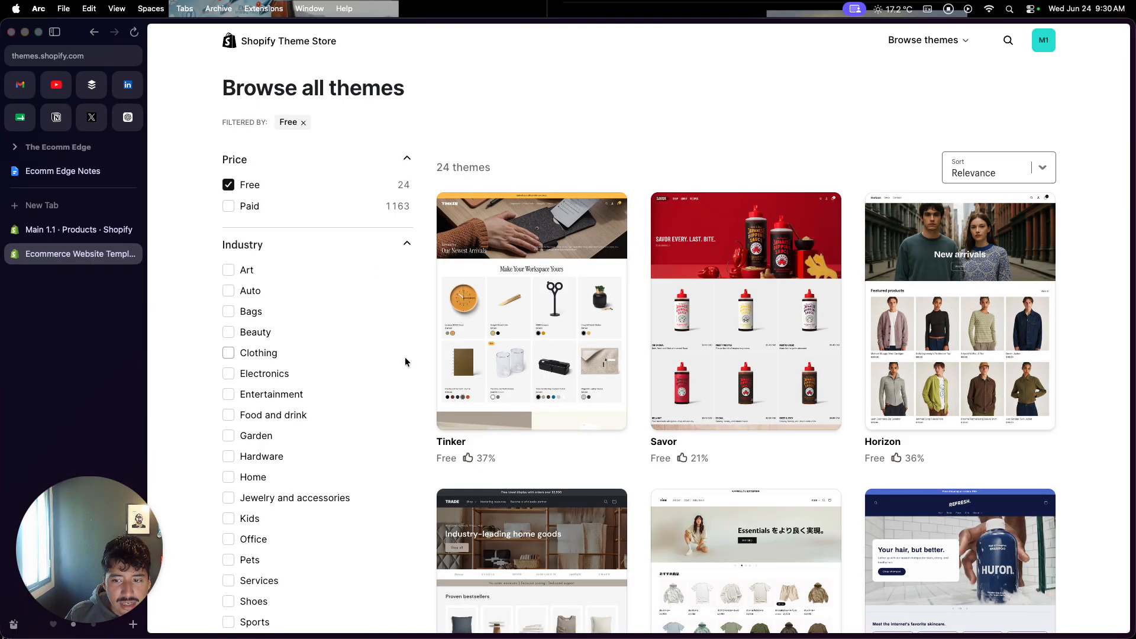
# Browse the free themes and compare their previews and ratings.
pyautogui.scroll(-7, 432, 461)
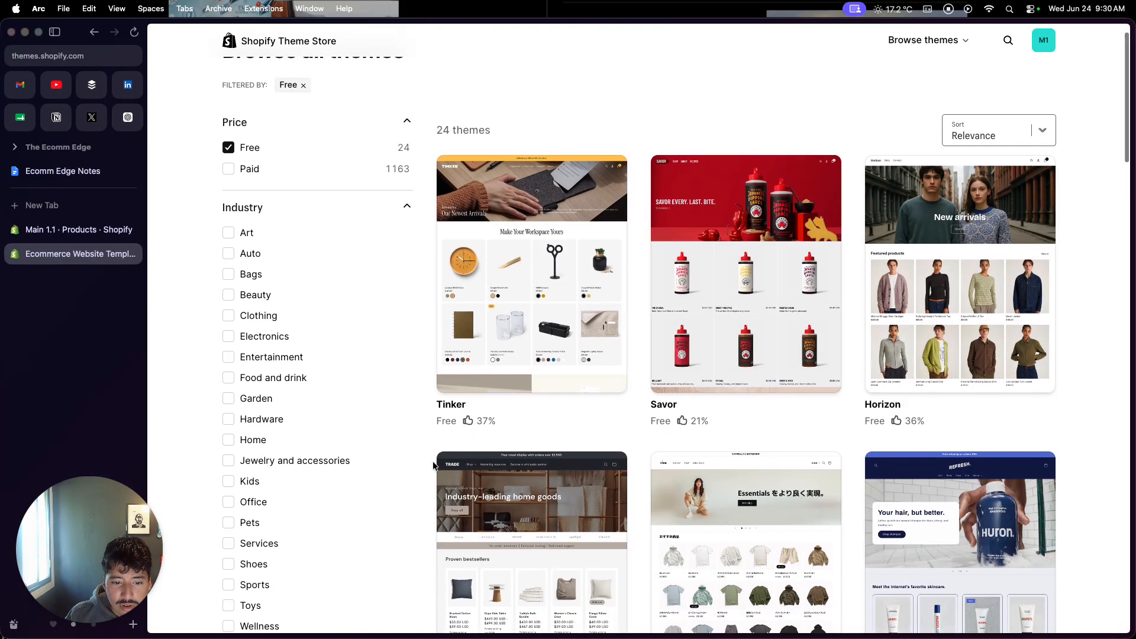
pyautogui.scroll(-5, 432, 460)
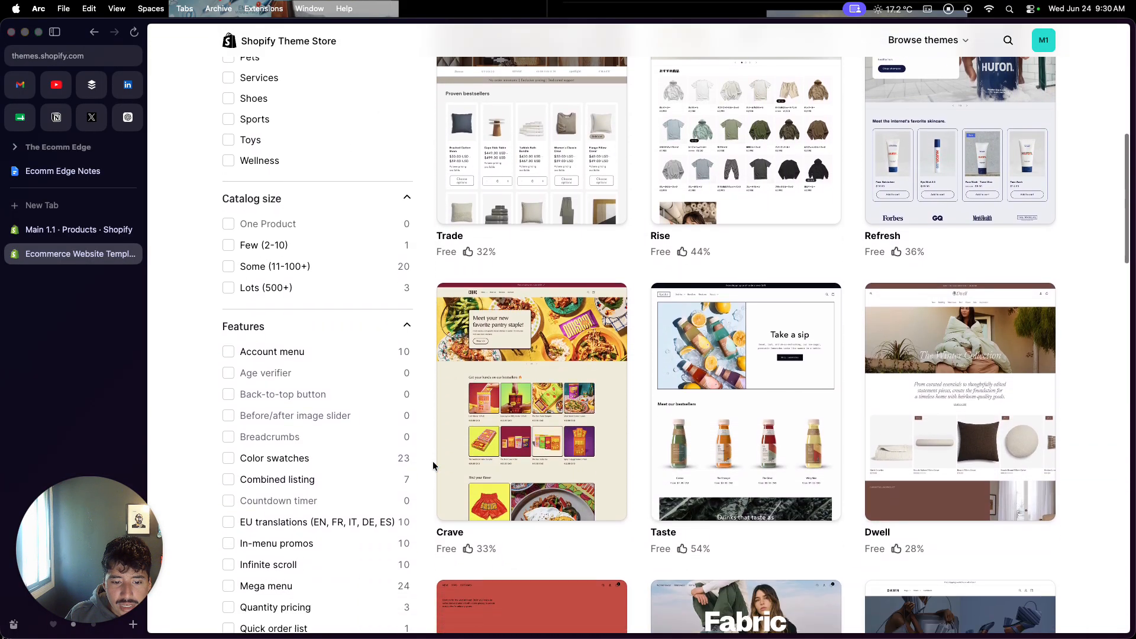
pyautogui.scroll(-8, 432, 461)
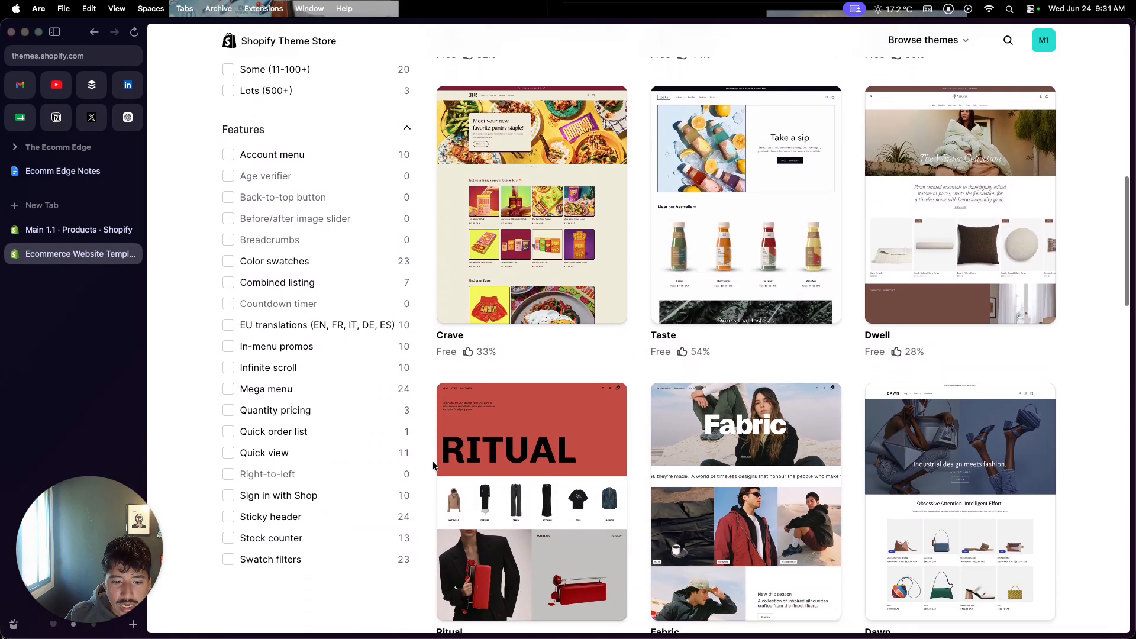
pyautogui.scroll(-2, 433, 466)
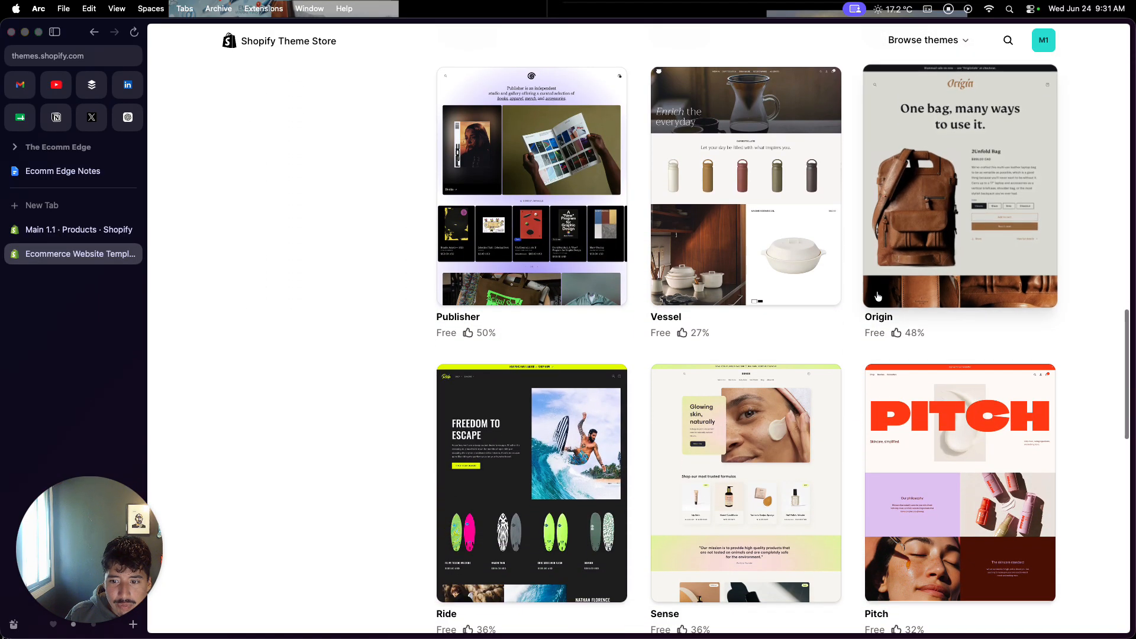
pyautogui.scroll(-8, 685, 409)
pyautogui.scroll(-4, 684, 413)
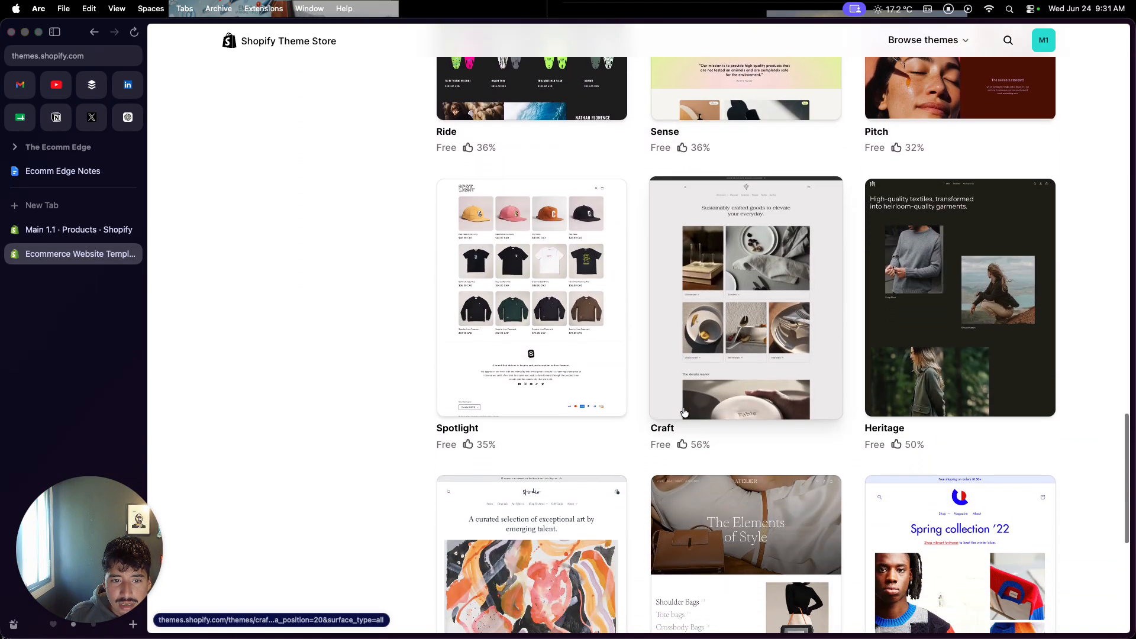
pyautogui.scroll(14, 685, 412)
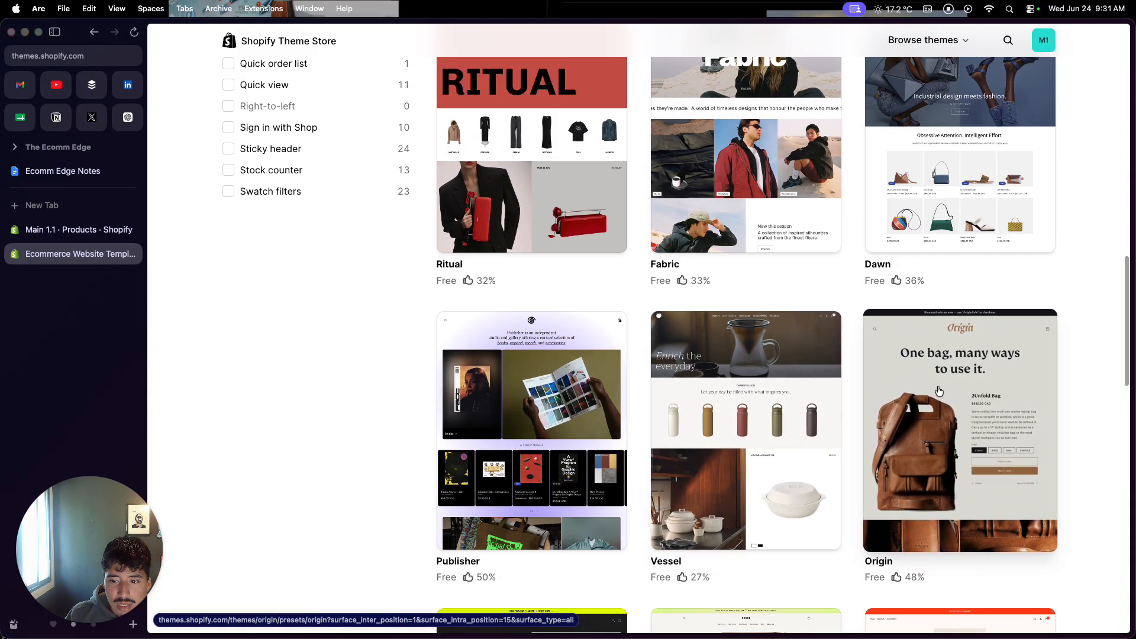
pyautogui.scroll(2, 939, 391)
pyautogui.scroll(8, 940, 390)
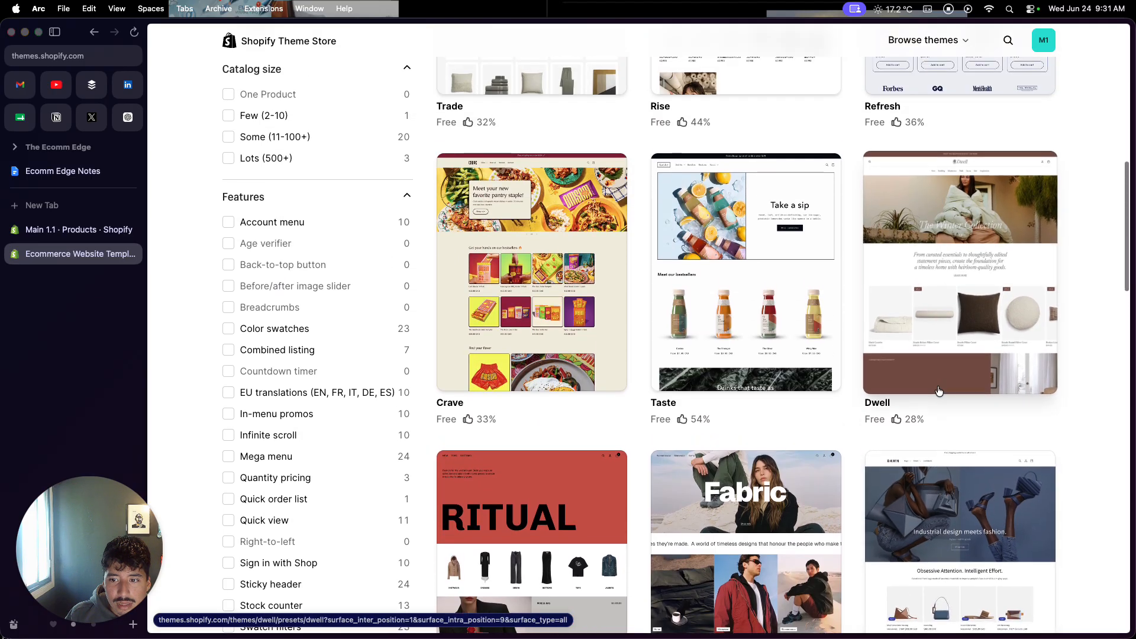
pyautogui.scroll(1, 942, 343)
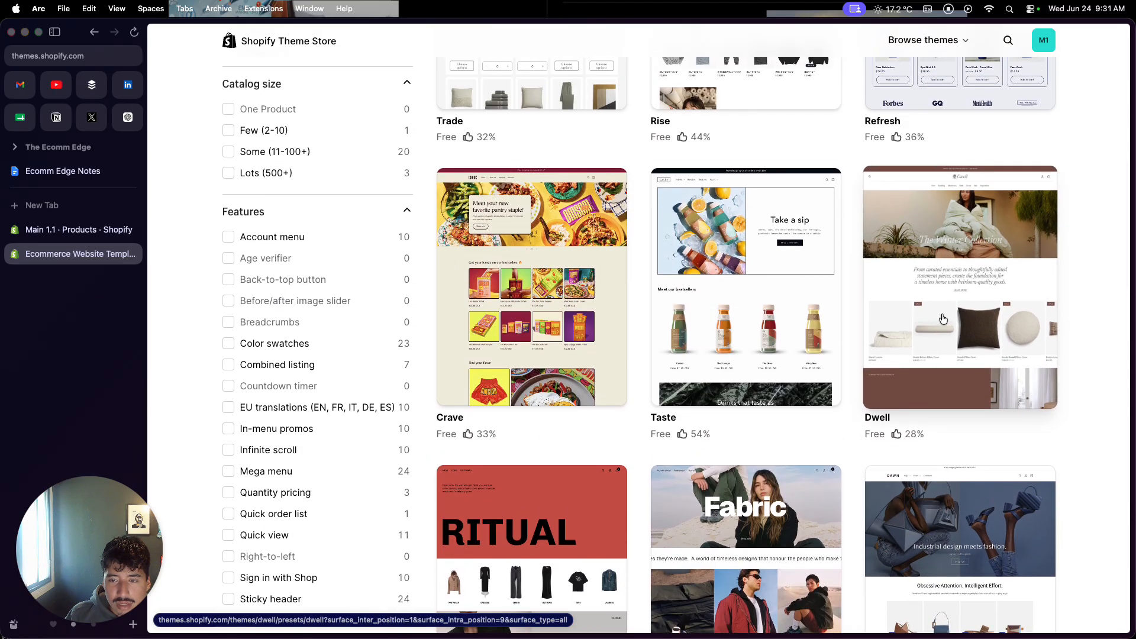
# Add the free Dwell theme to the store and close the old Products browser tab.
pyautogui.click(956, 319)
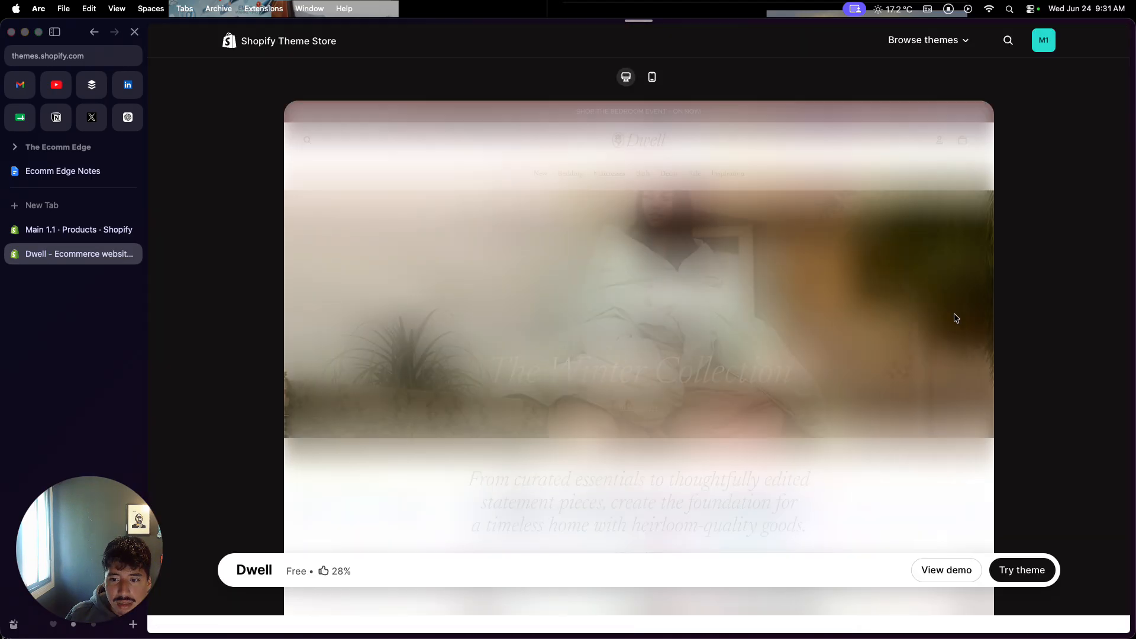
pyautogui.click(1014, 576)
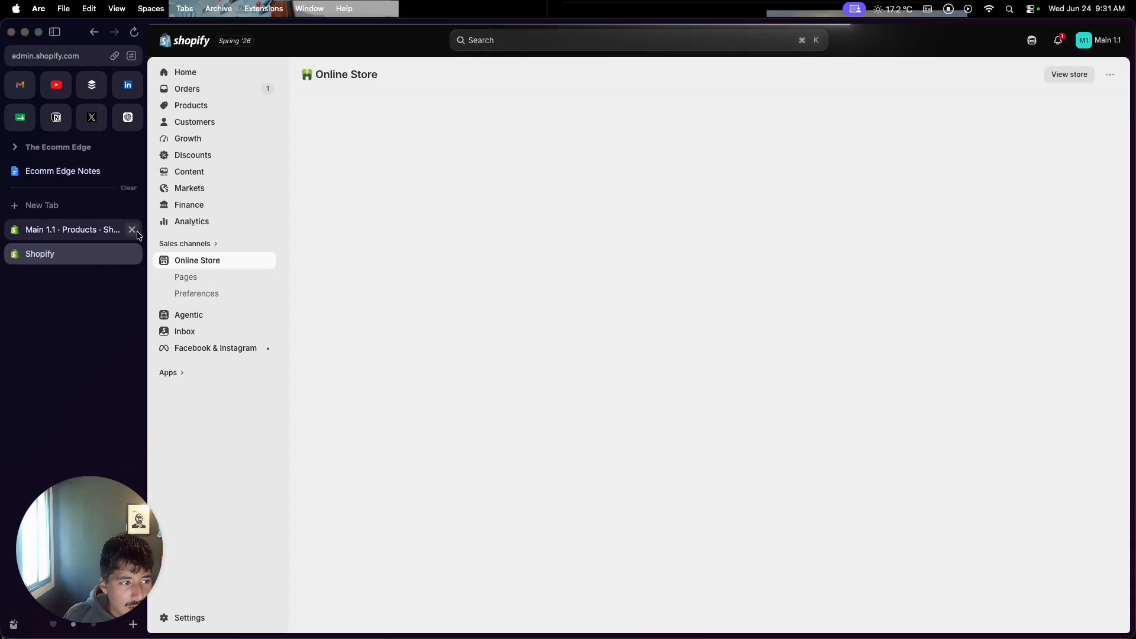
pyautogui.click(132, 230)
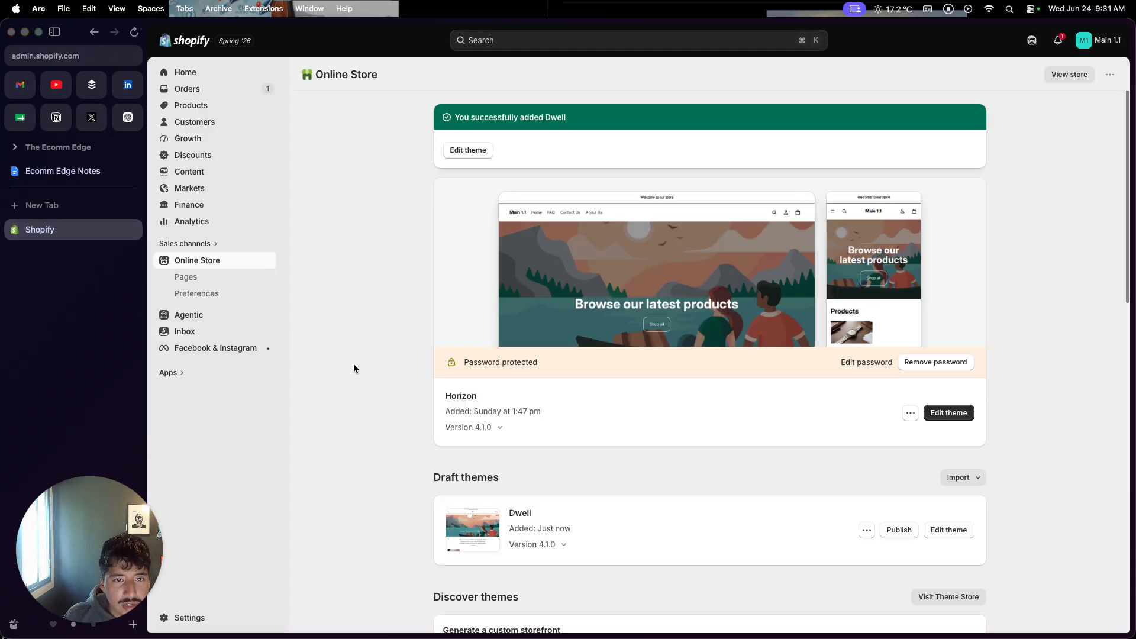
# Publish the Dwell draft theme as the store's current theme in place of Horizon.
pyautogui.scroll(-5, 354, 363)
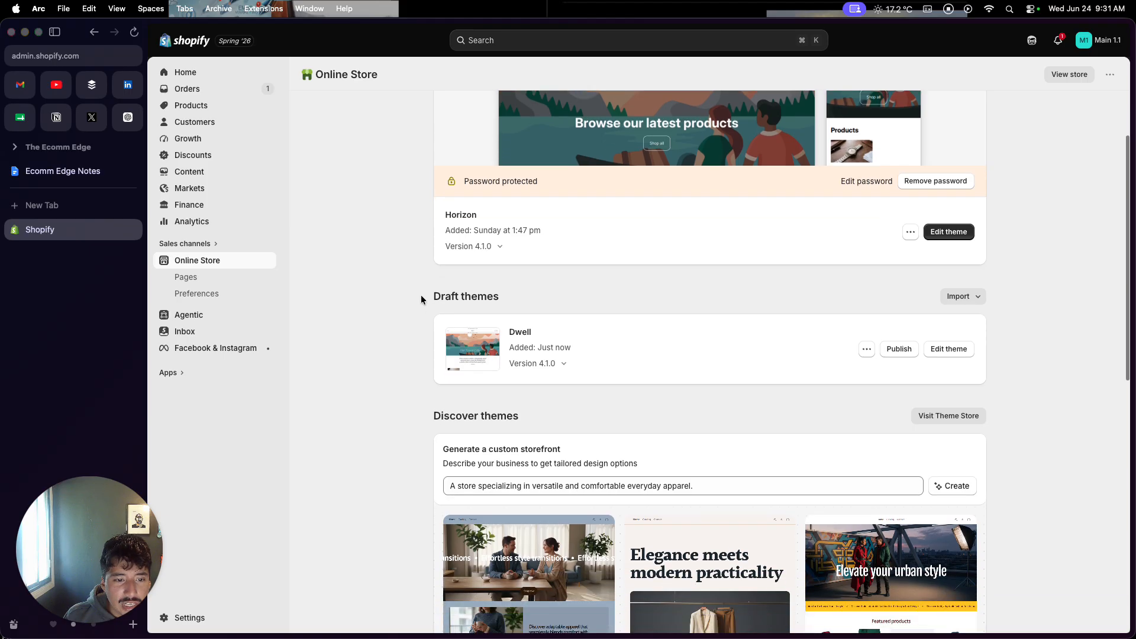
pyautogui.moveTo(436, 296); pyautogui.dragTo(497, 297)
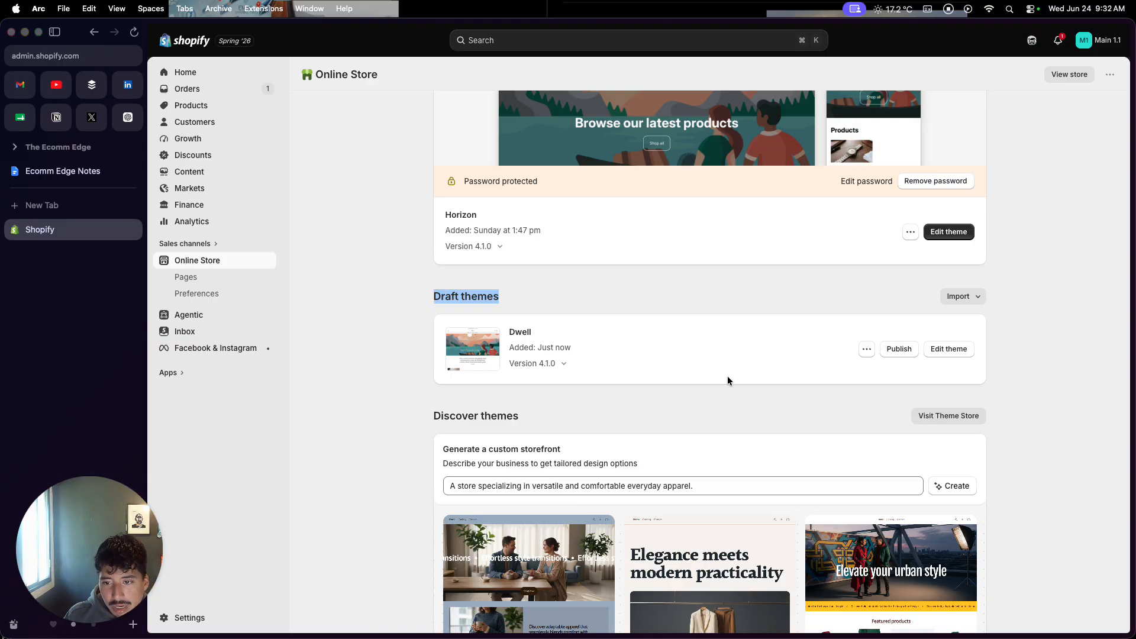
pyautogui.scroll(2, 728, 380)
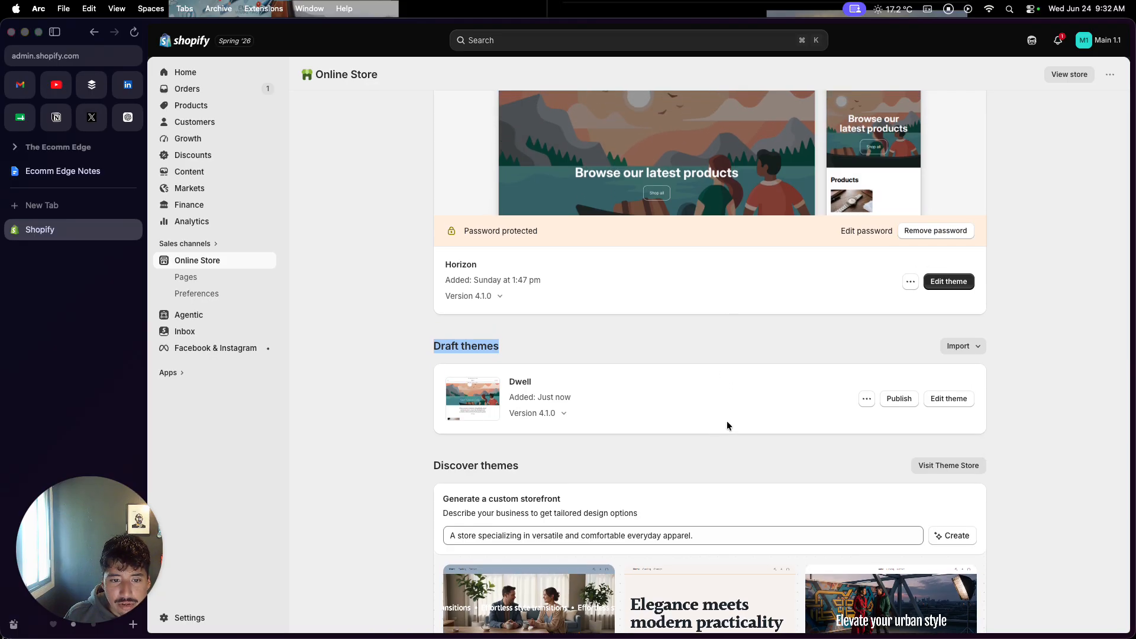
pyautogui.click(892, 401)
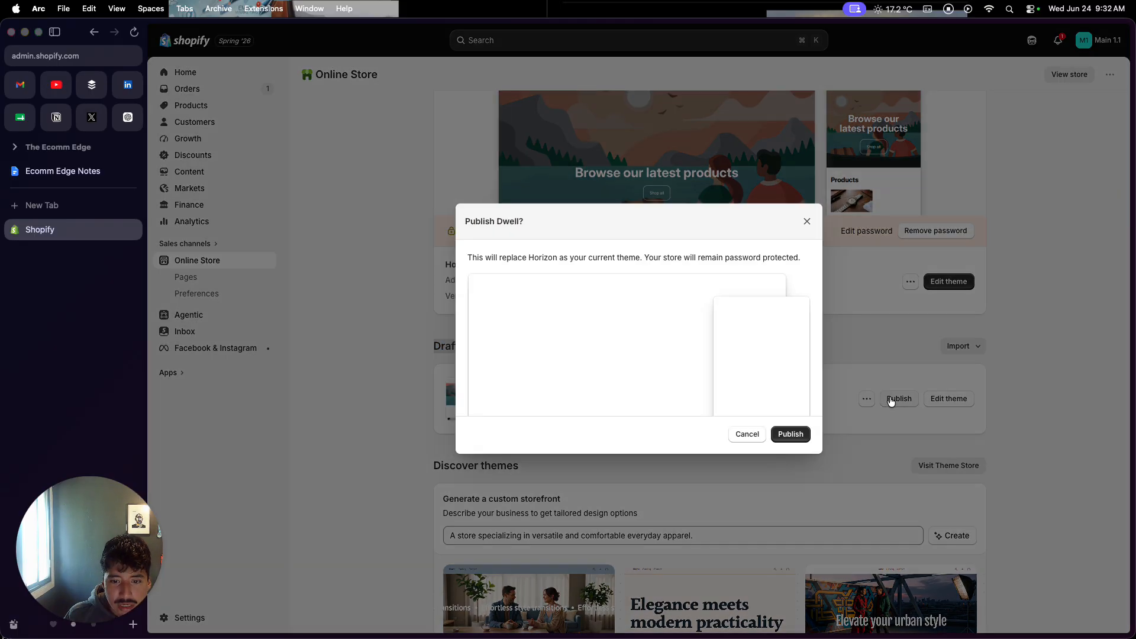
pyautogui.click(796, 434)
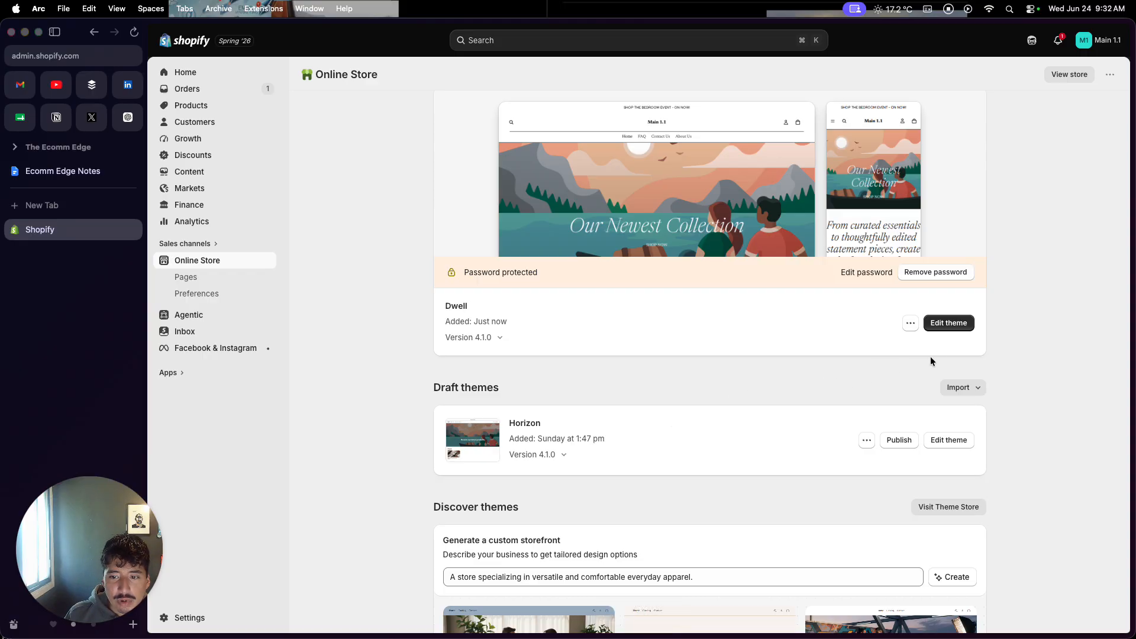
# Open the Dwell theme for editing and review the settings of the home page's Header section.
pyautogui.click(954, 323)
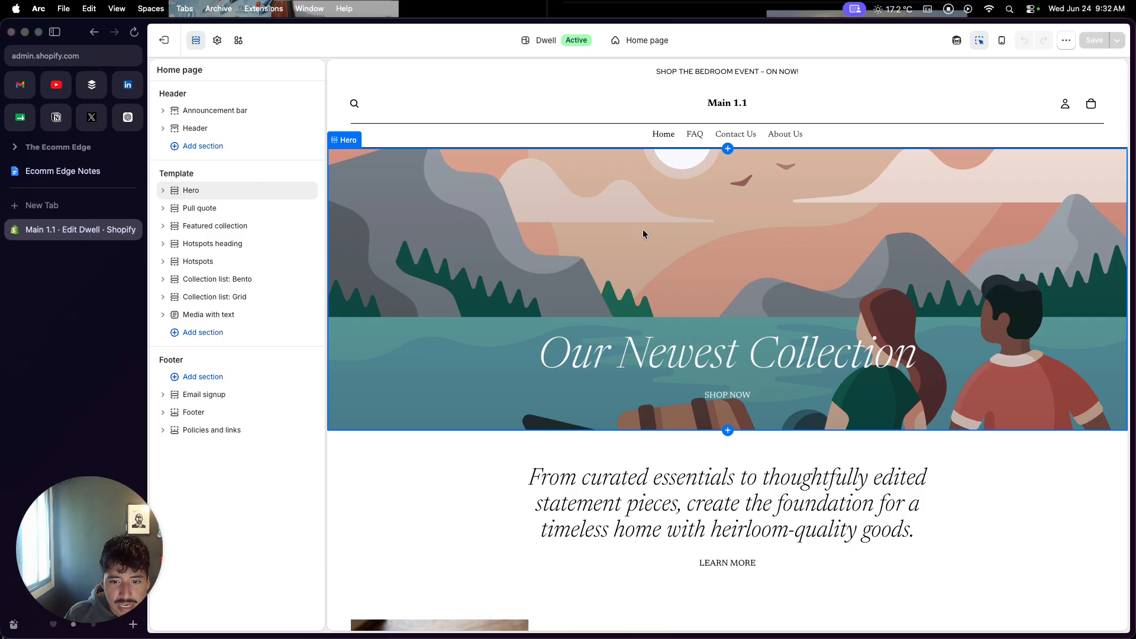
pyautogui.click(592, 134)
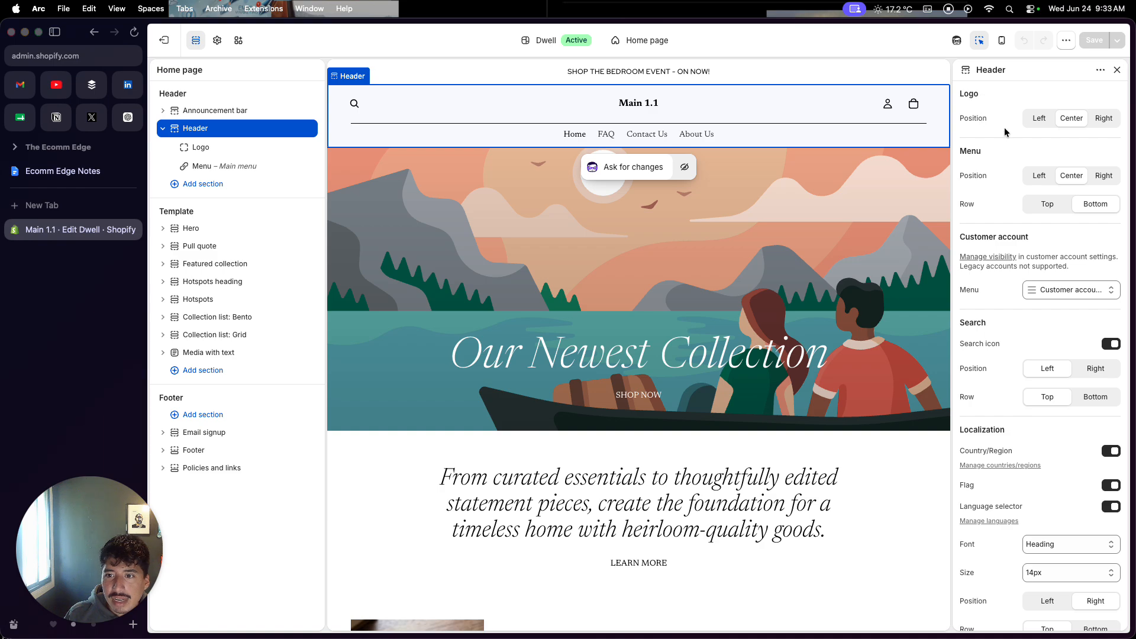
pyautogui.scroll(-10, 1012, 235)
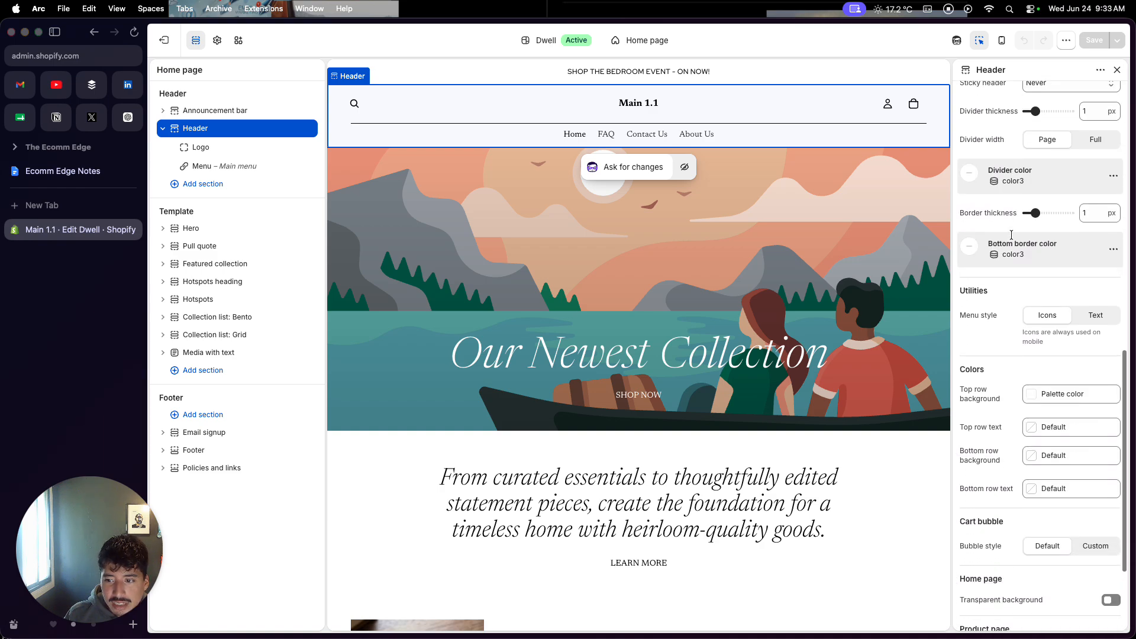
pyautogui.scroll(8, 1012, 239)
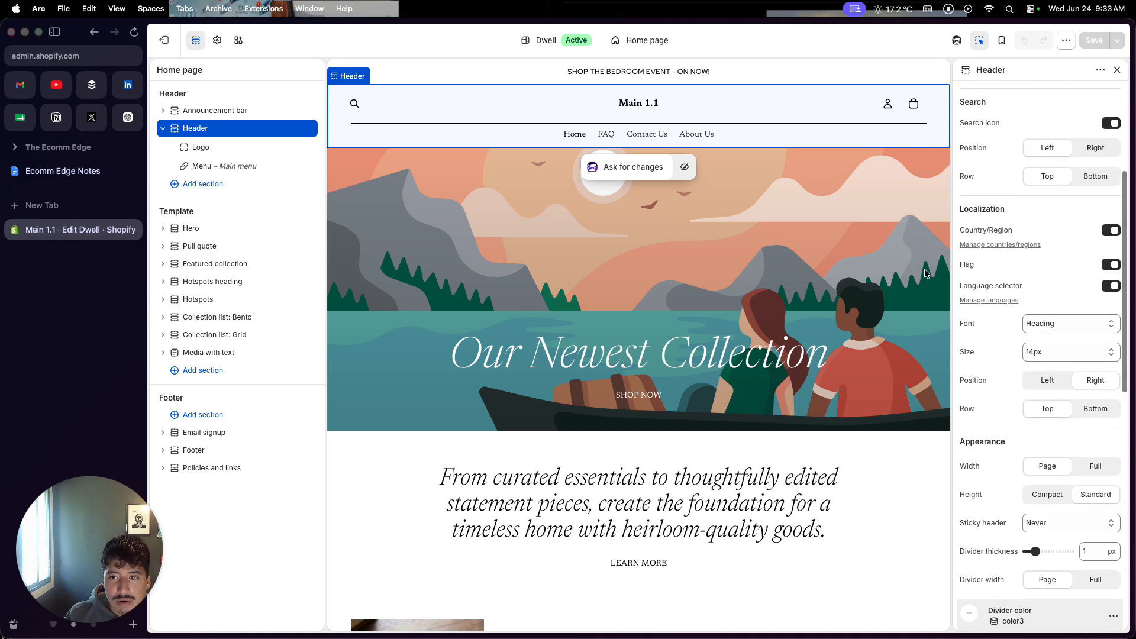
pyautogui.scroll(5, 971, 351)
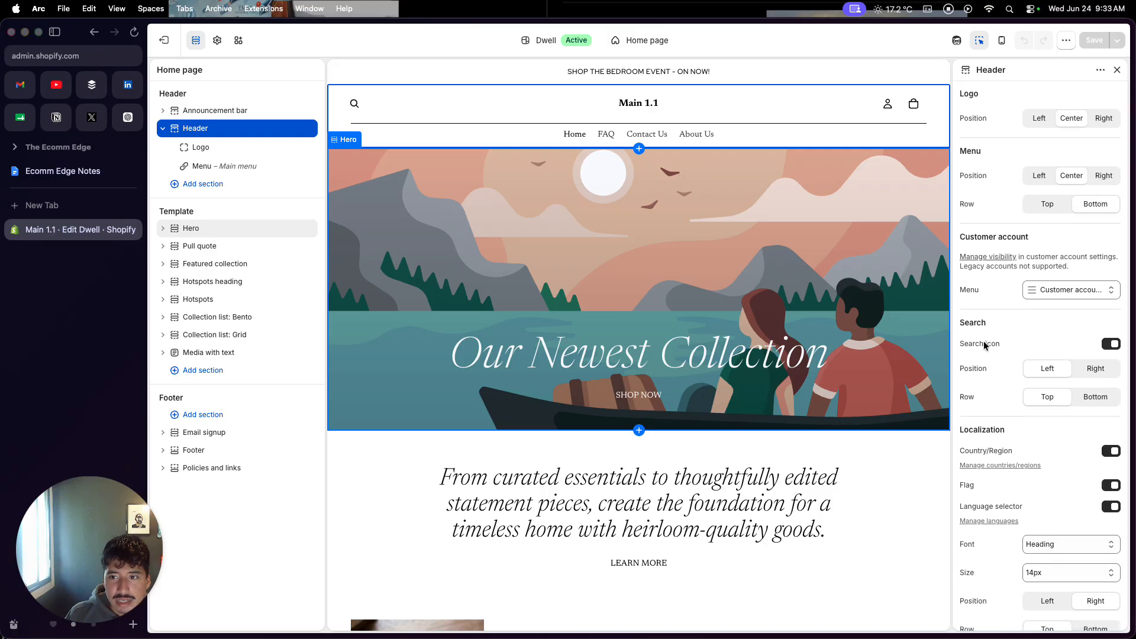
# Set the header's menu position to Left and turn off its search icon.
pyautogui.click(1042, 184)
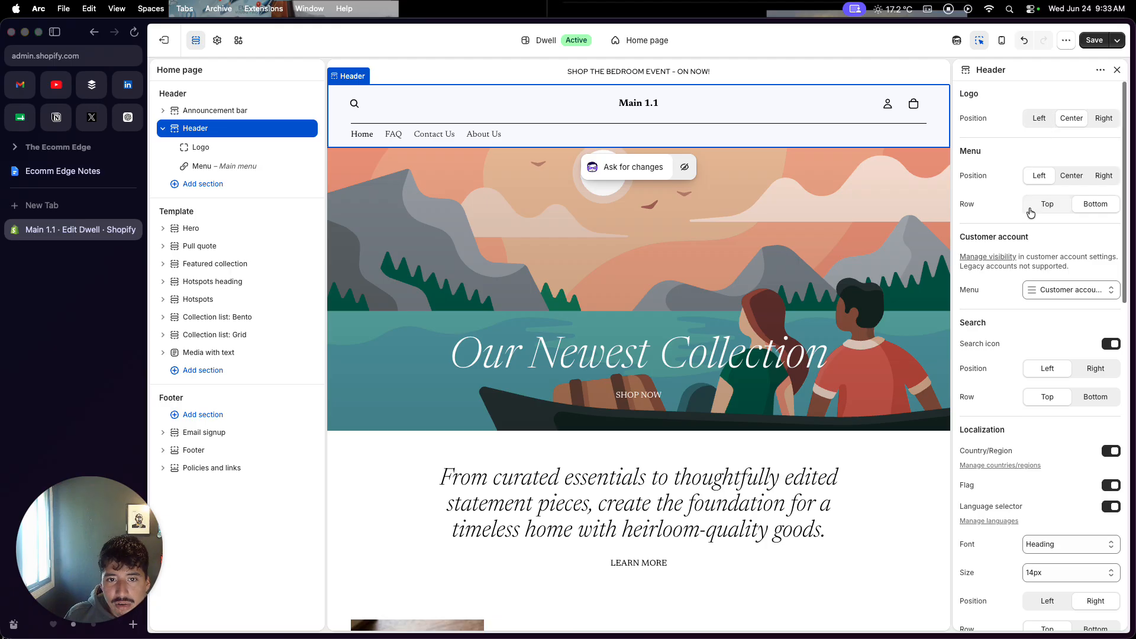
pyautogui.scroll(-3, 1029, 212)
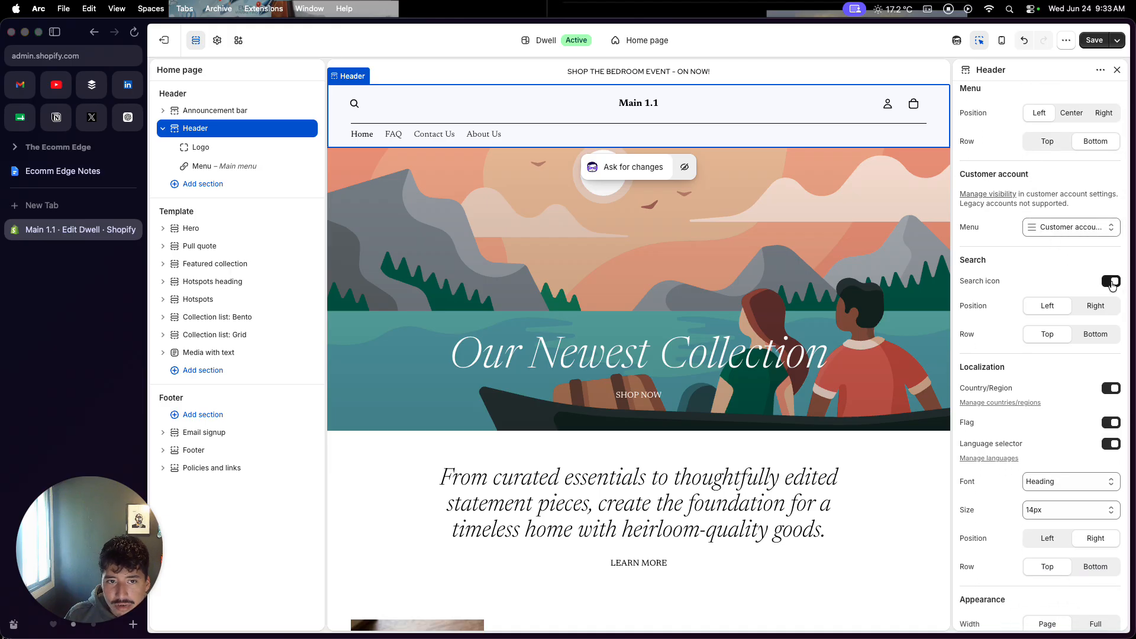
pyautogui.click(1112, 282)
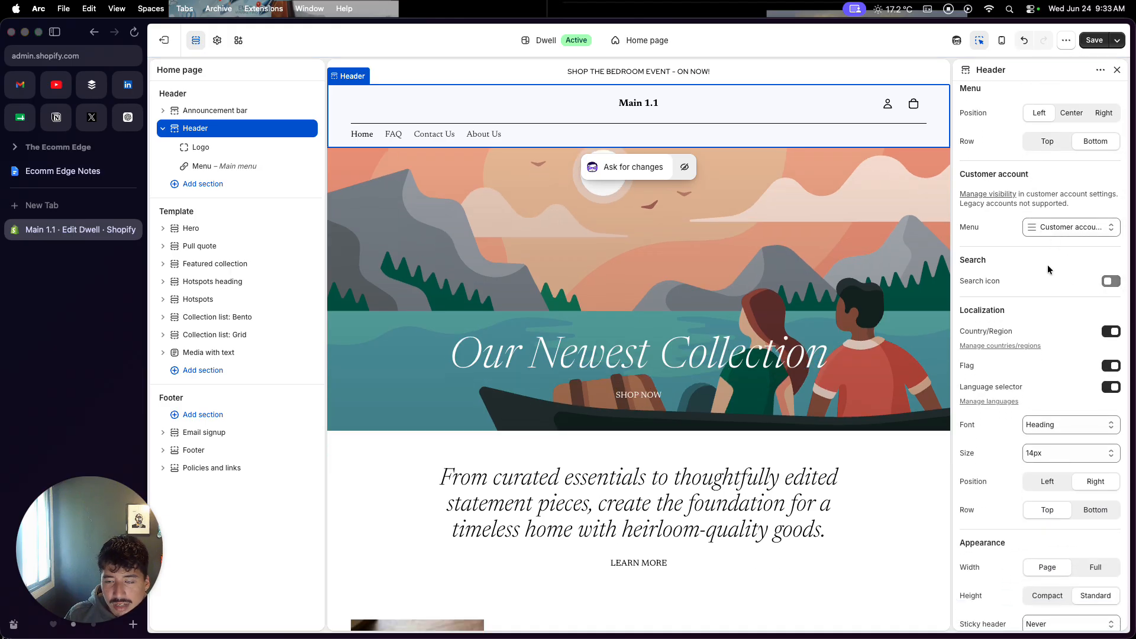
# Review the header's localization, appearance, utilities, color, cart bubble and transparent background settings.
pyautogui.scroll(-2, 1039, 305)
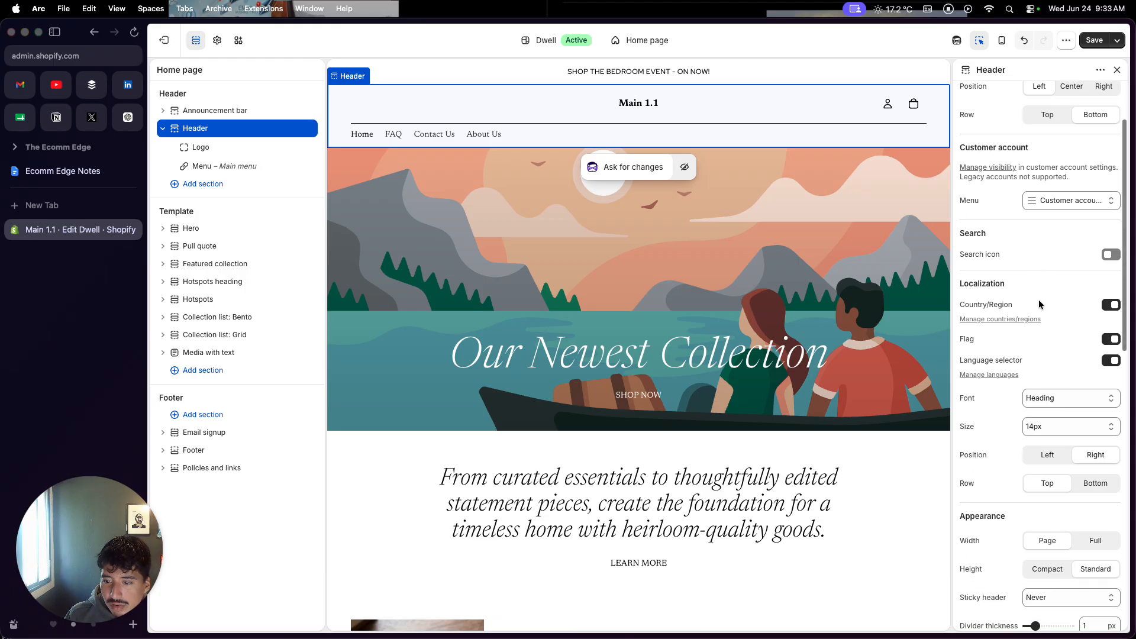
pyautogui.scroll(-1, 1039, 300)
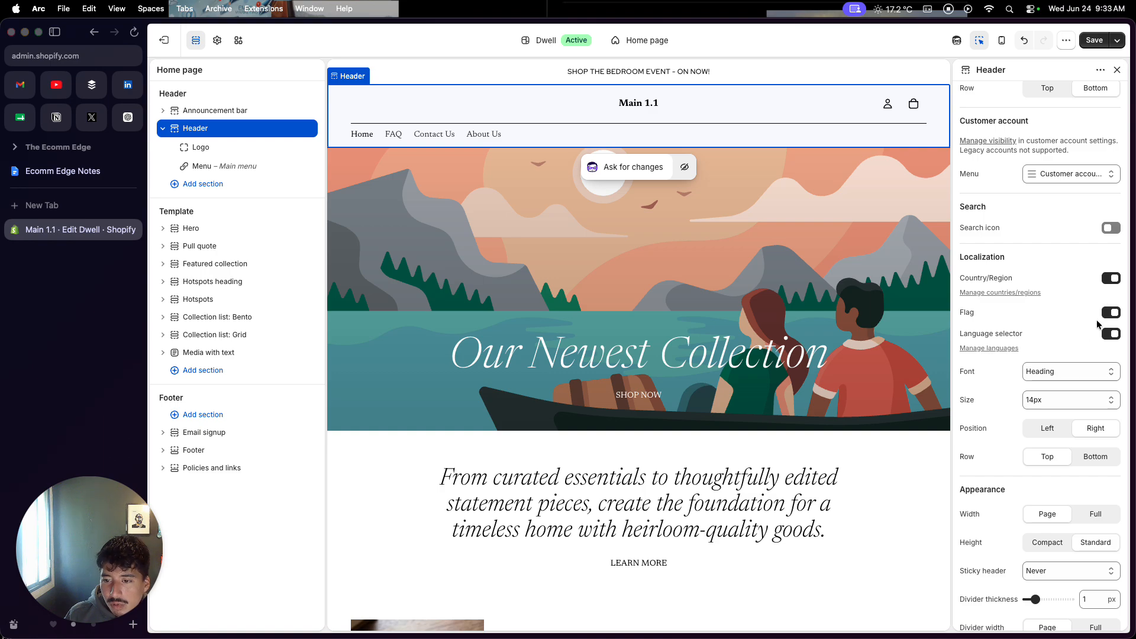
pyautogui.scroll(-3, 1083, 345)
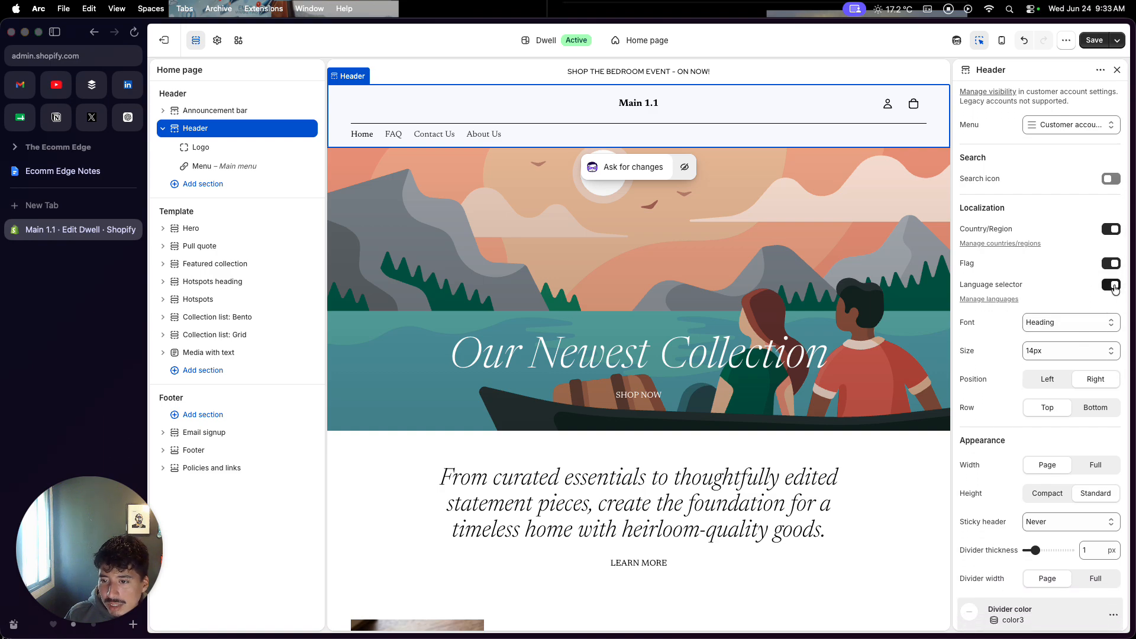
pyautogui.scroll(-2, 1070, 365)
pyautogui.scroll(-10, 1071, 366)
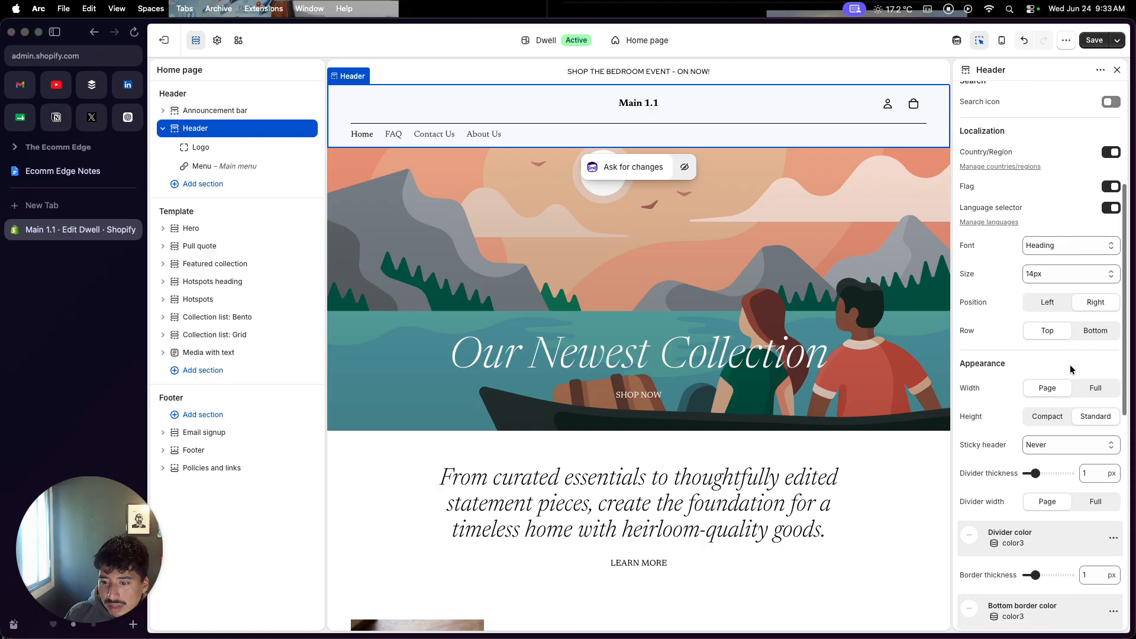
pyautogui.scroll(-15, 1070, 365)
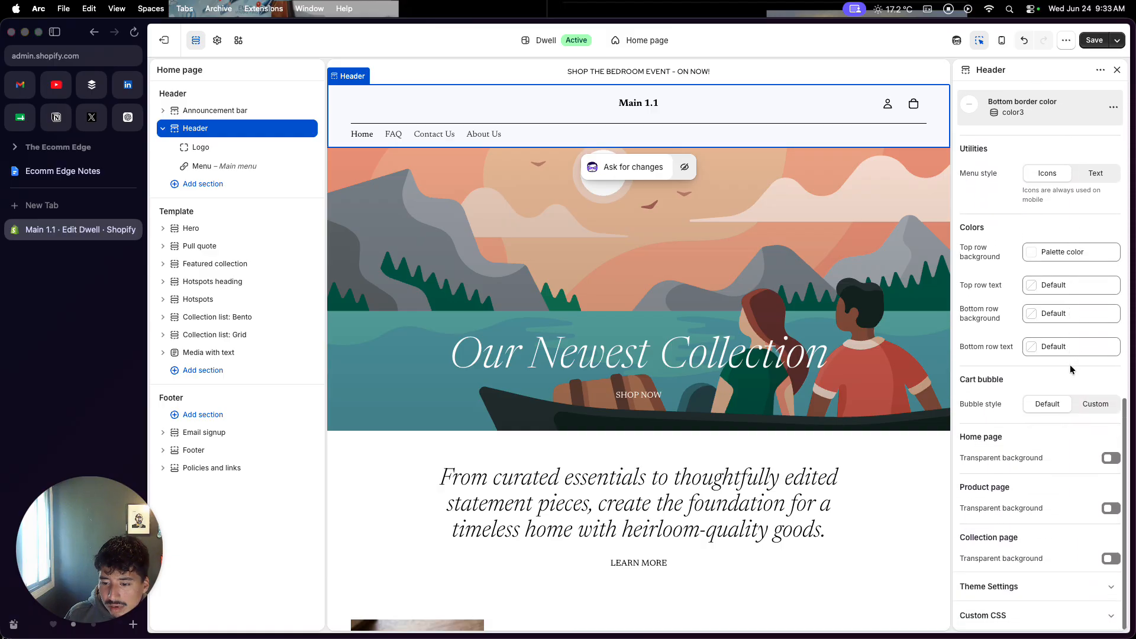
# Review the settings of the header's Logo and Menu blocks, including the available menu choices.
pyautogui.scroll(20, 1070, 364)
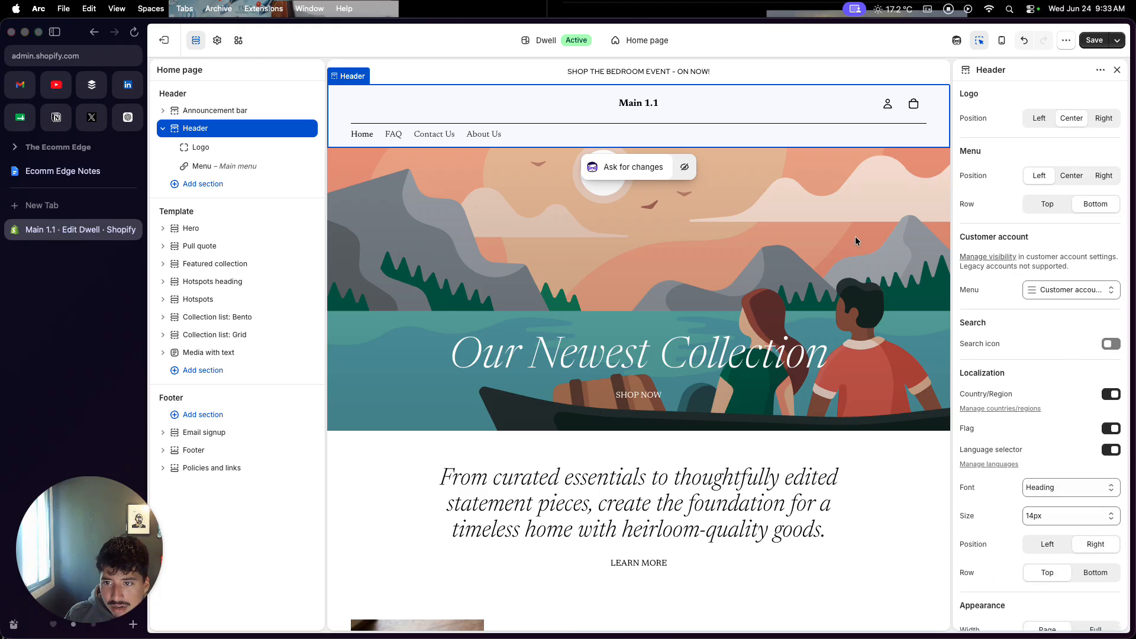
pyautogui.click(640, 110)
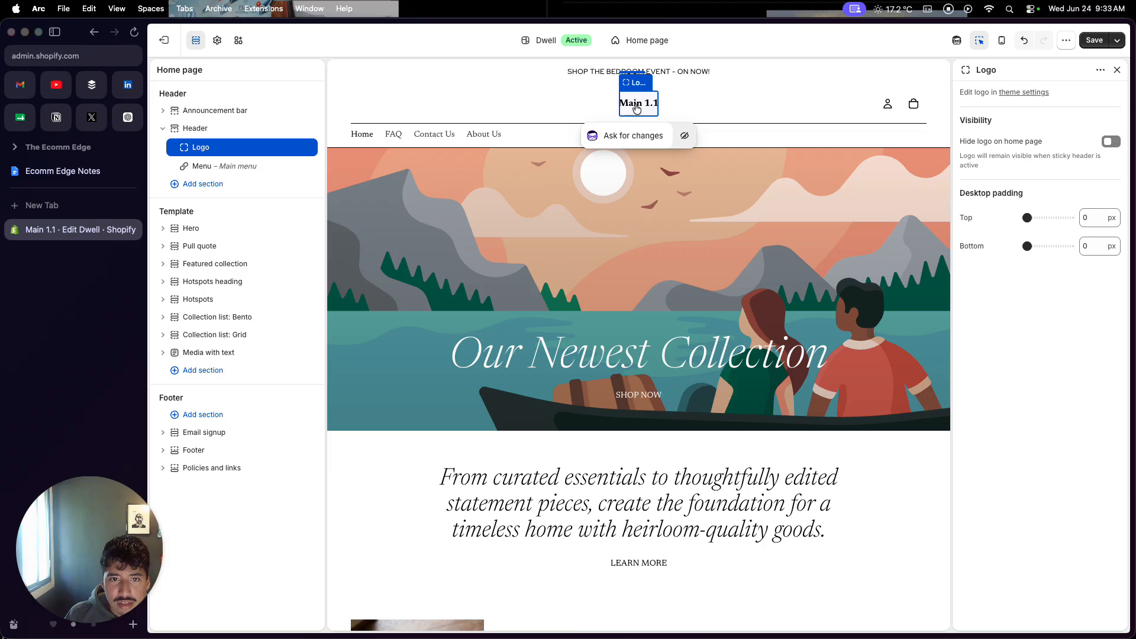
pyautogui.click(494, 139)
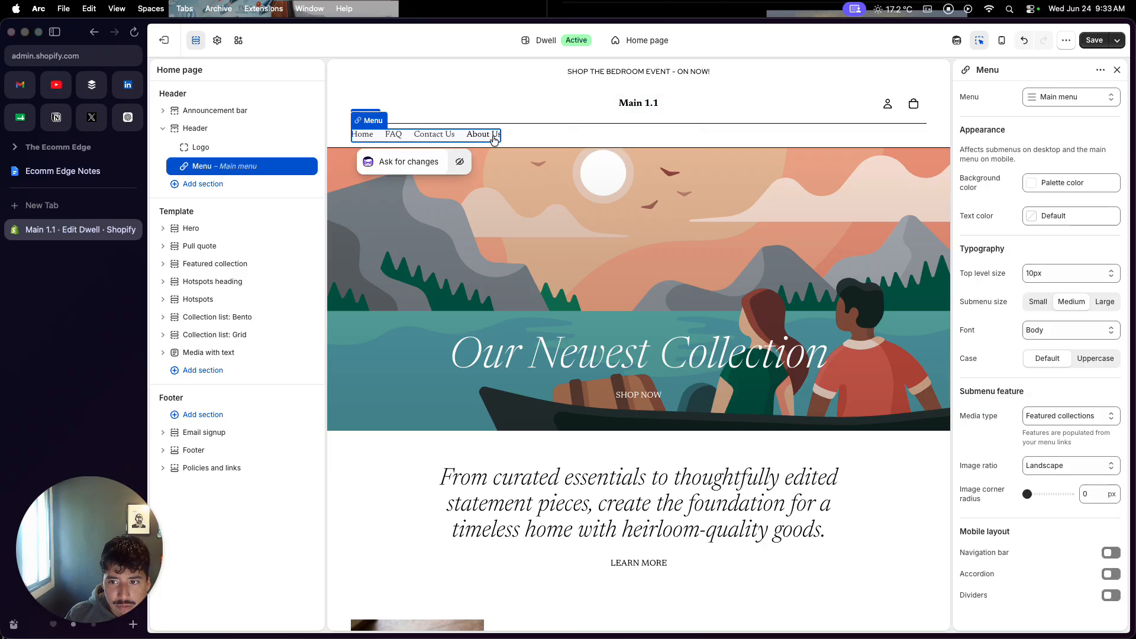
pyautogui.click(1076, 100)
pyautogui.click(1005, 102)
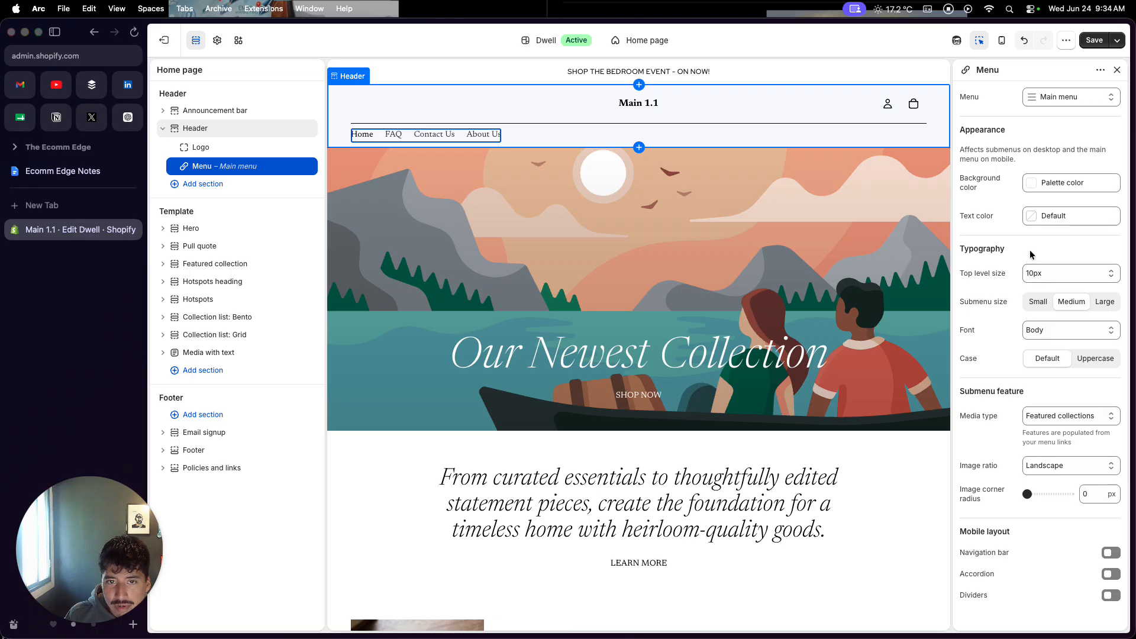
# Try hiding the header logo on the home page and turn the hiding option back off.
pyautogui.click(640, 103)
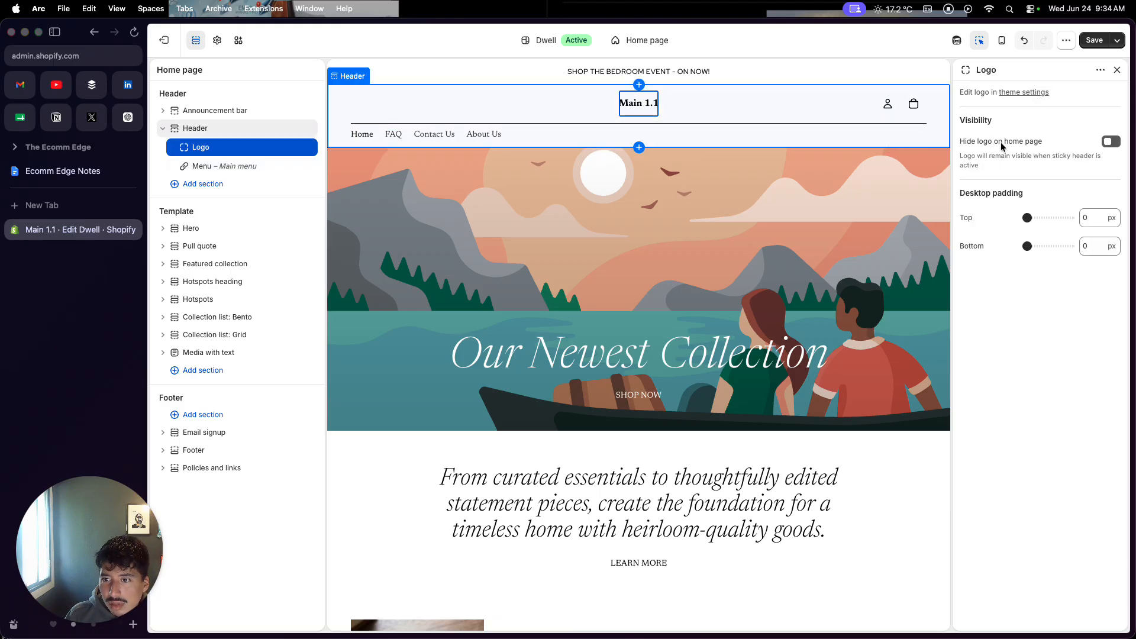
pyautogui.click(1113, 142)
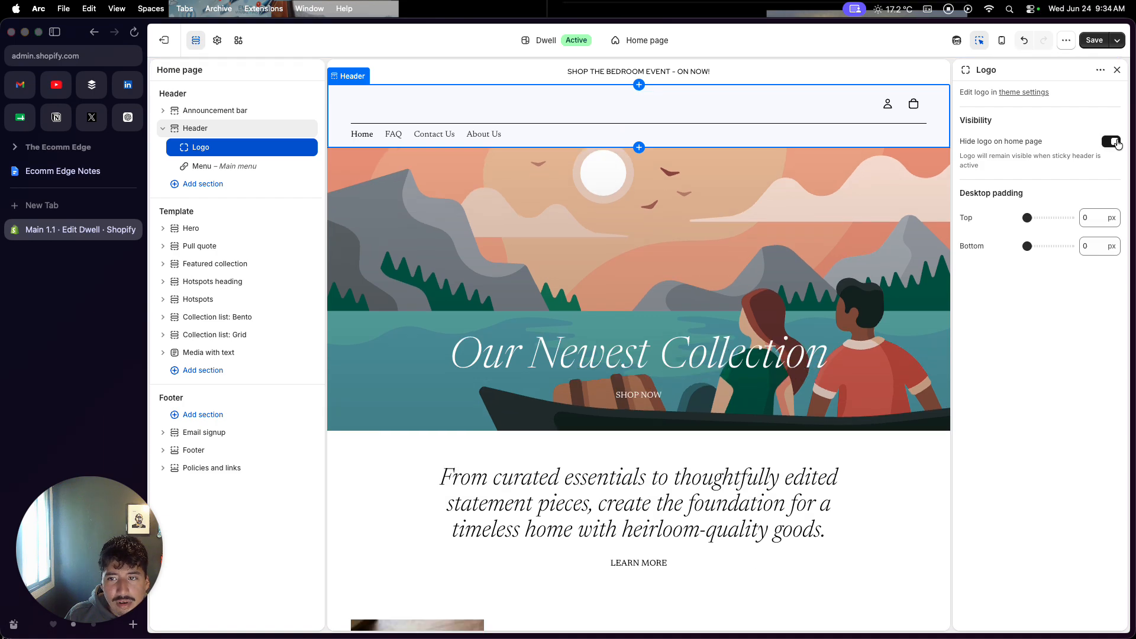
pyautogui.click(1113, 142)
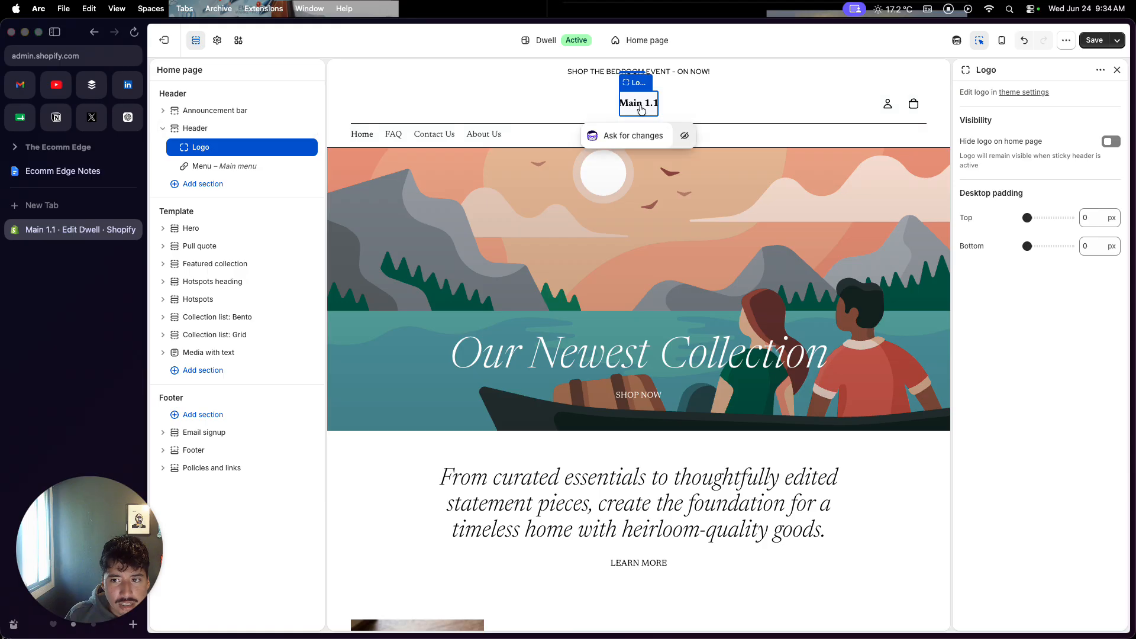
# Generate an image from the prompt "i need a simple watch logo" and apply it as the theme's default logo.
pyautogui.click(1023, 93)
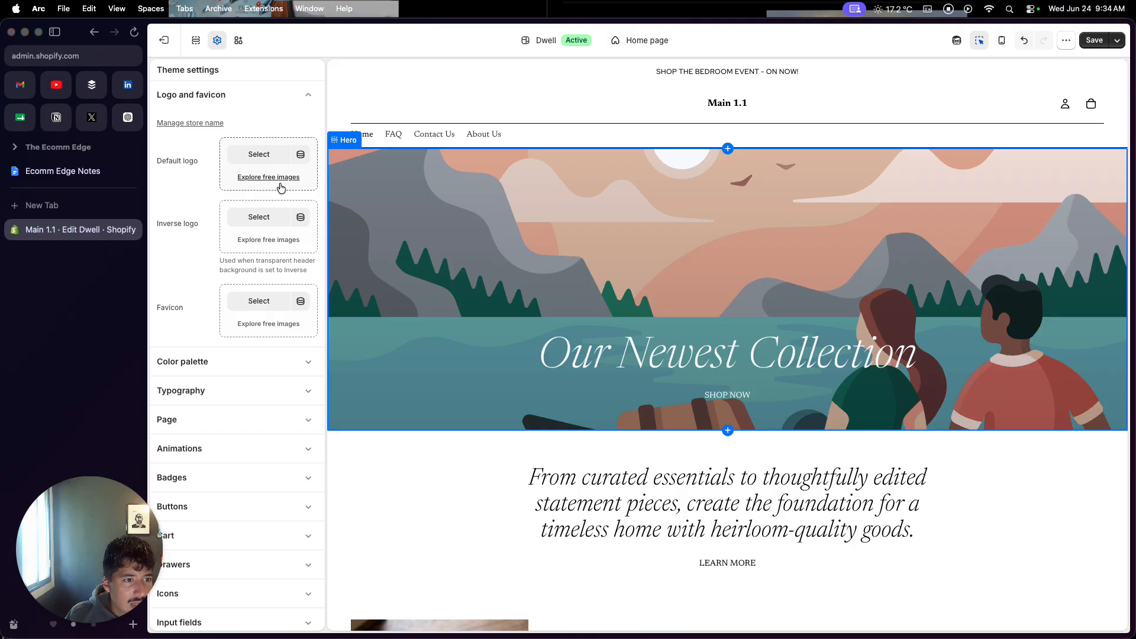
pyautogui.click(265, 155)
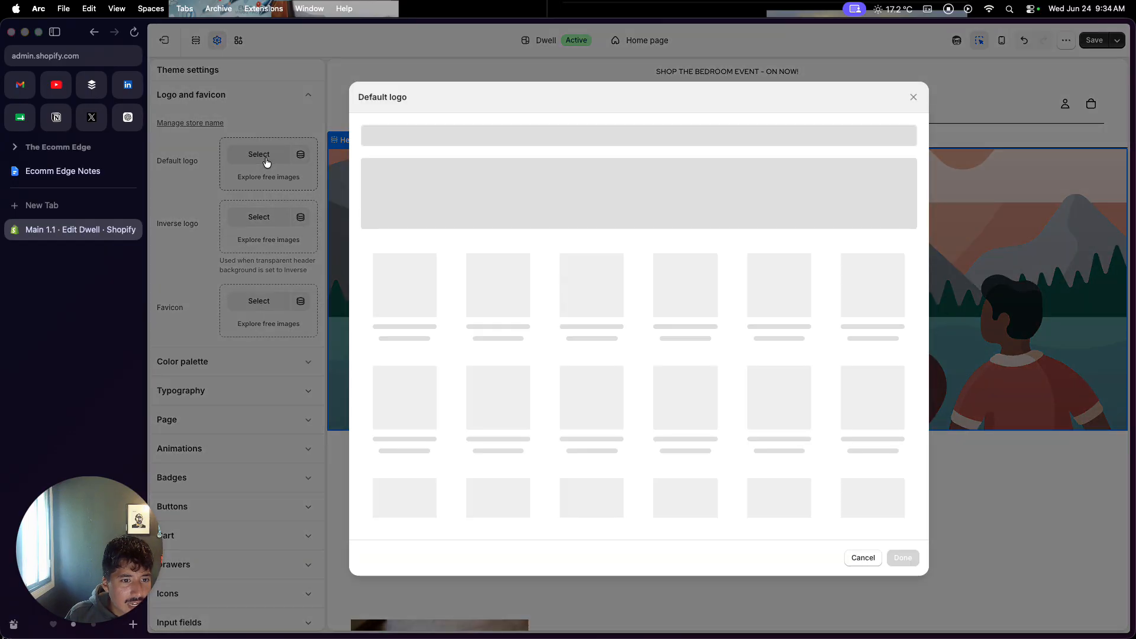
pyautogui.click(675, 215)
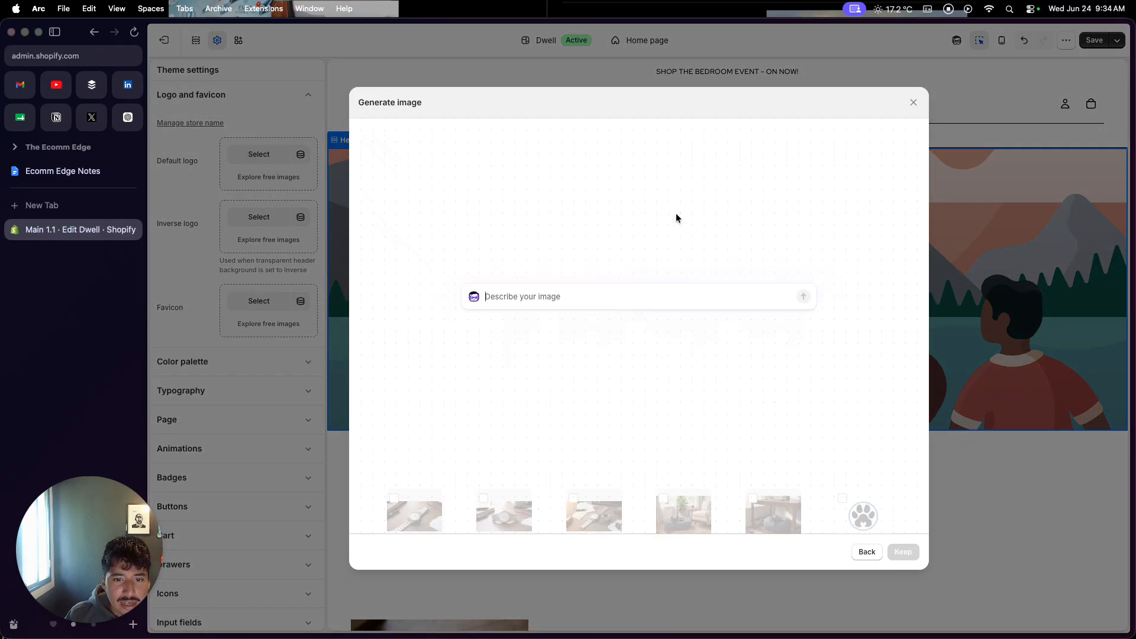
pyautogui.click(624, 286)
pyautogui.write('i need a simple watch')
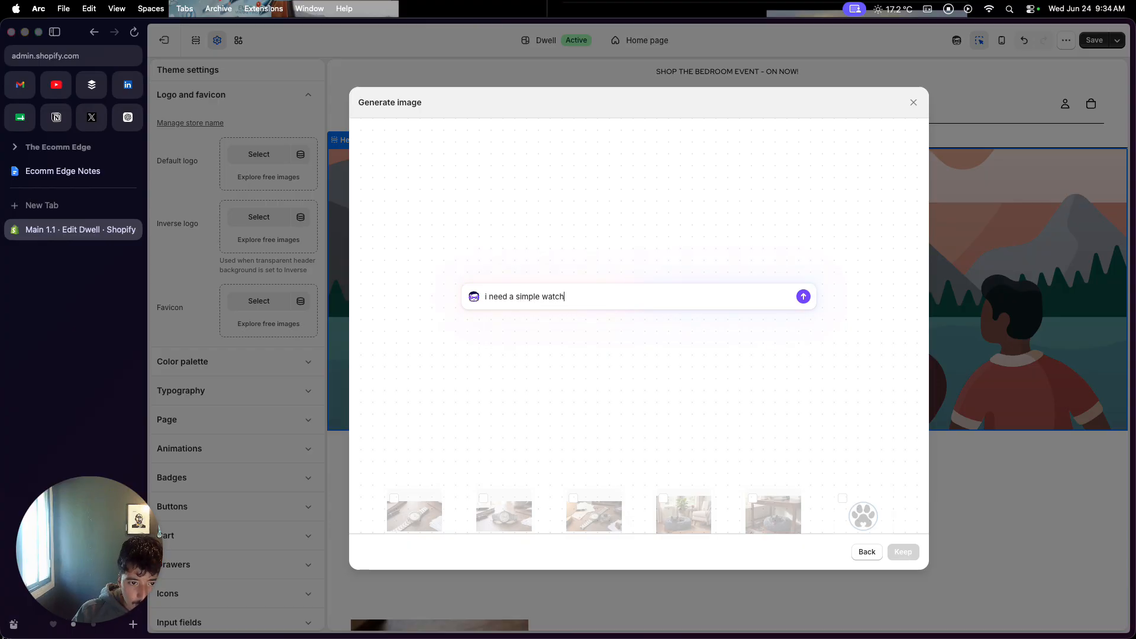
pyautogui.write(' logo')
pyautogui.press('Return')
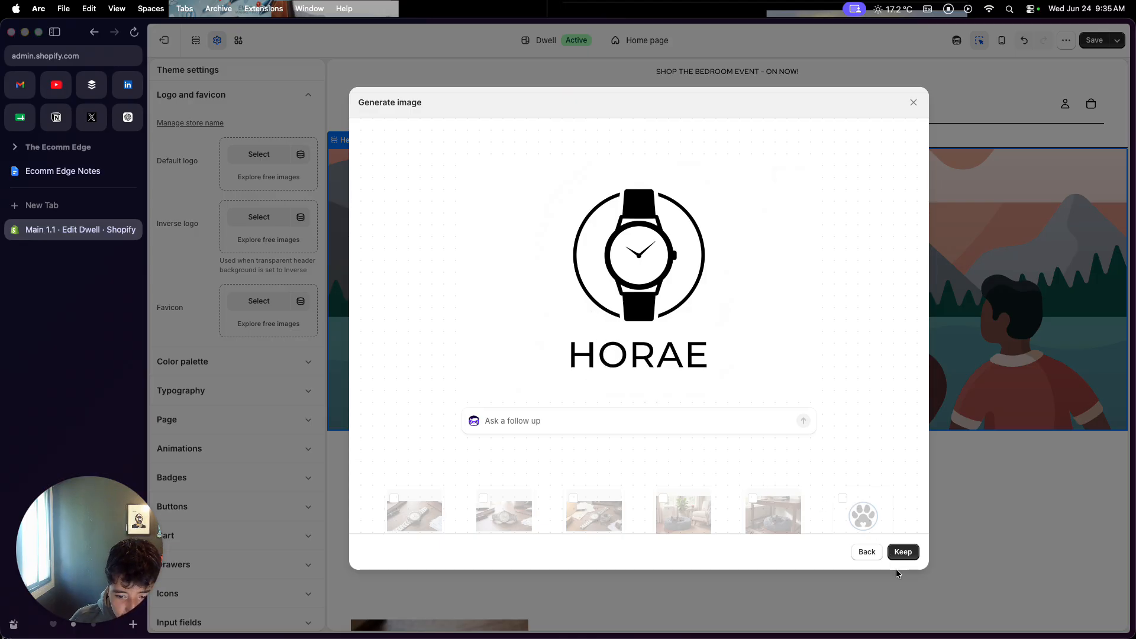
pyautogui.click(903, 554)
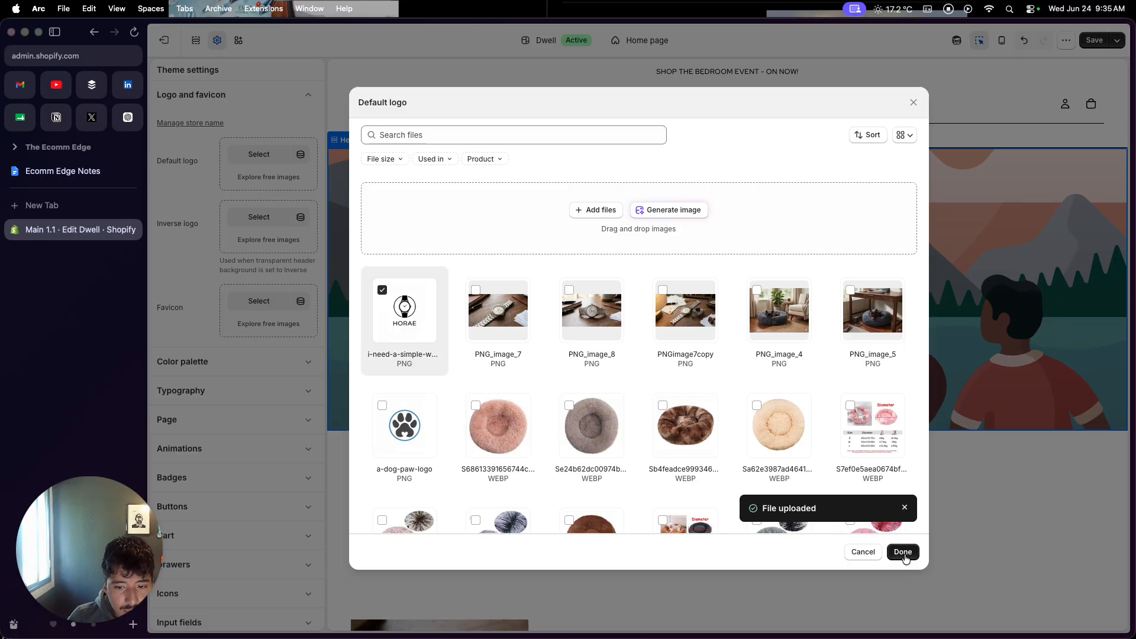
pyautogui.click(904, 553)
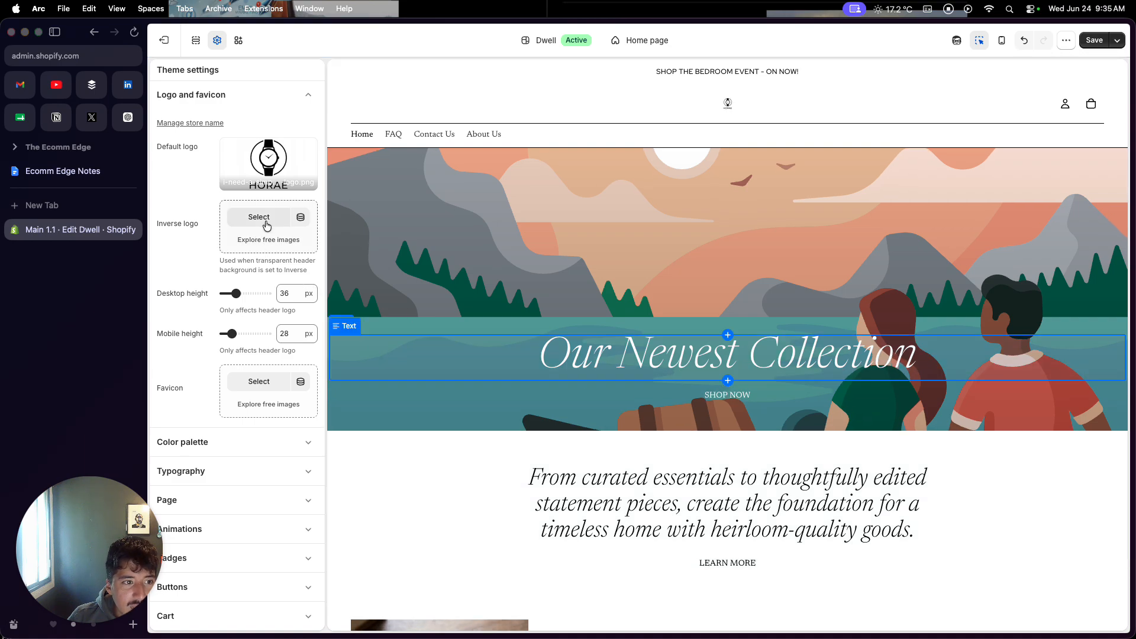
# Set the logo's desktop height to 91 px and use the generated watch logo as the favicon.
pyautogui.moveTo(236, 293); pyautogui.dragTo(263, 294)
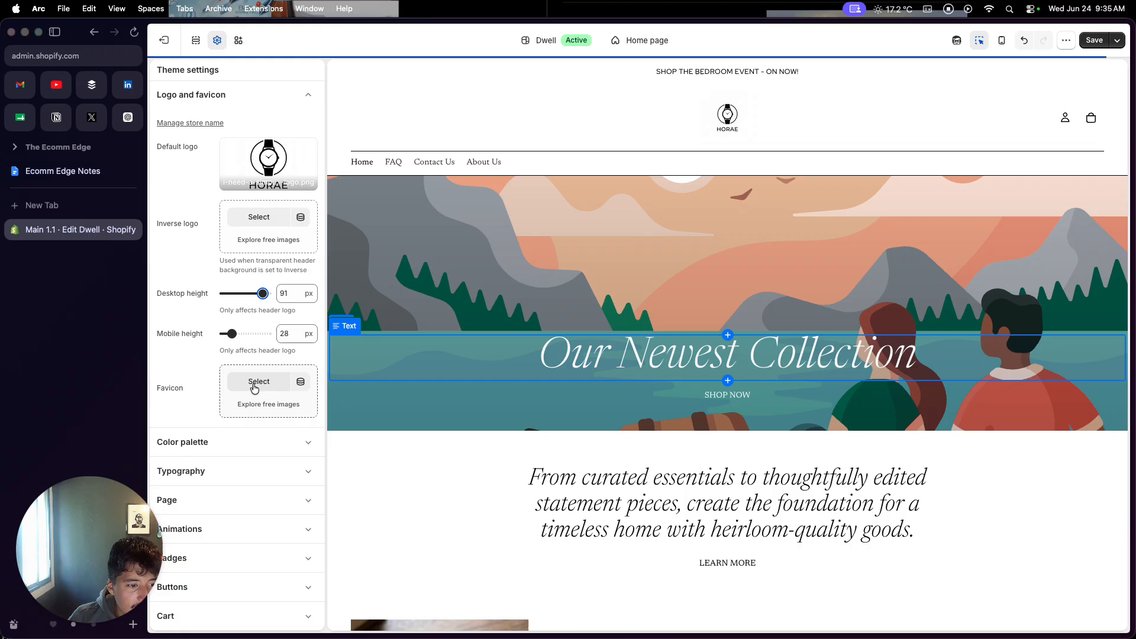
pyautogui.click(259, 382)
pyautogui.click(403, 300)
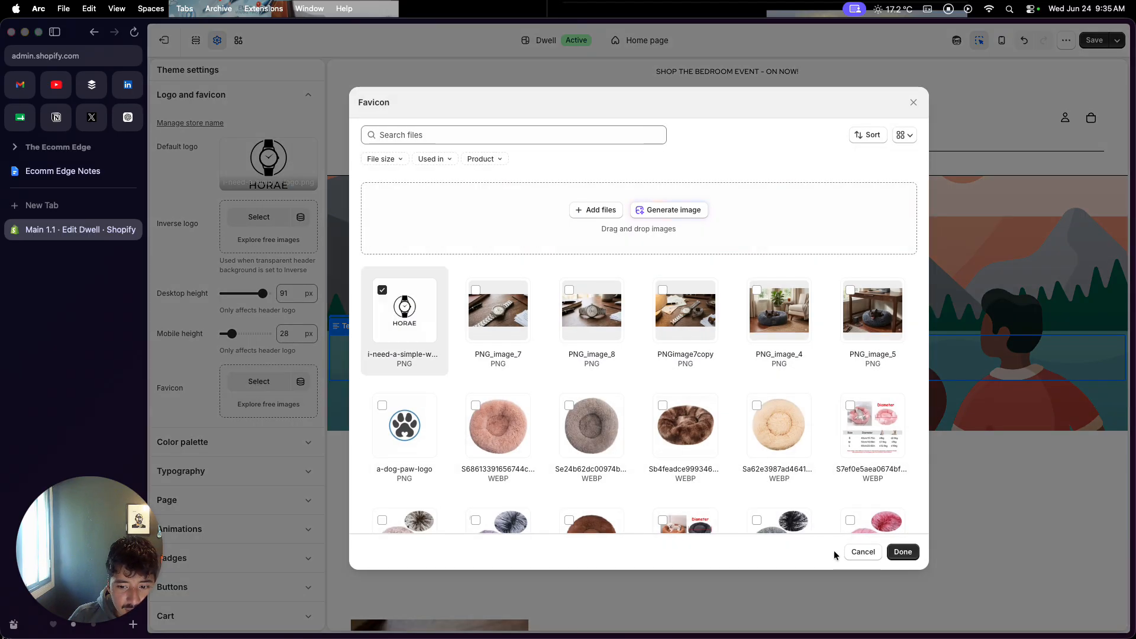
pyautogui.click(902, 553)
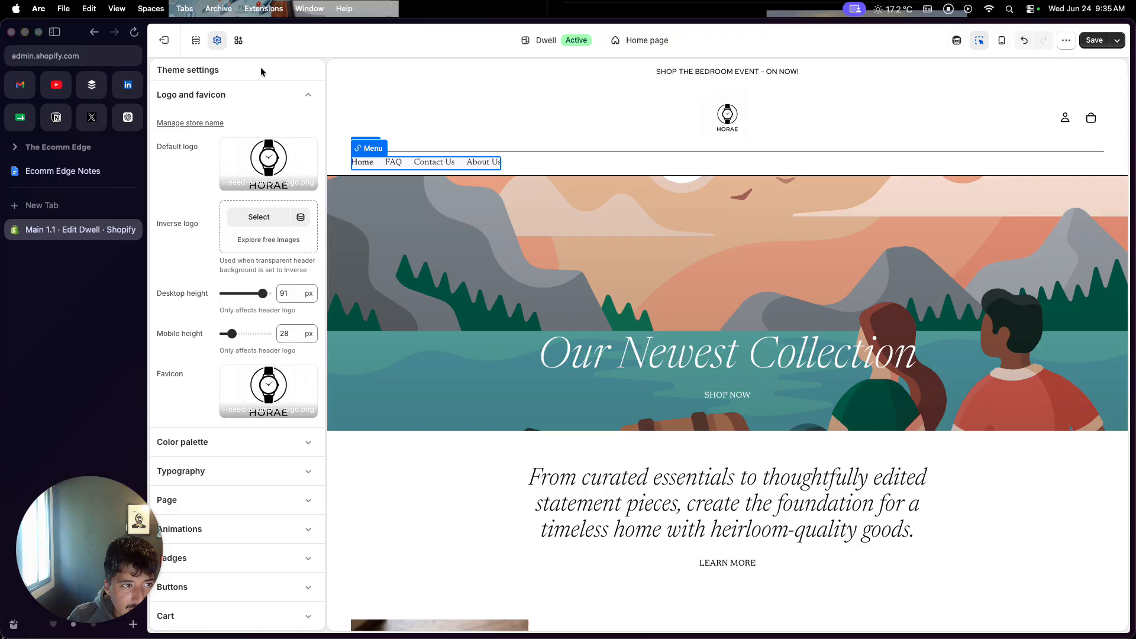
# Upload PNG image 7 copy 2.png from the products folder and set PNG_image_8 as the Hero section's Media 1 image.
pyautogui.click(502, 251)
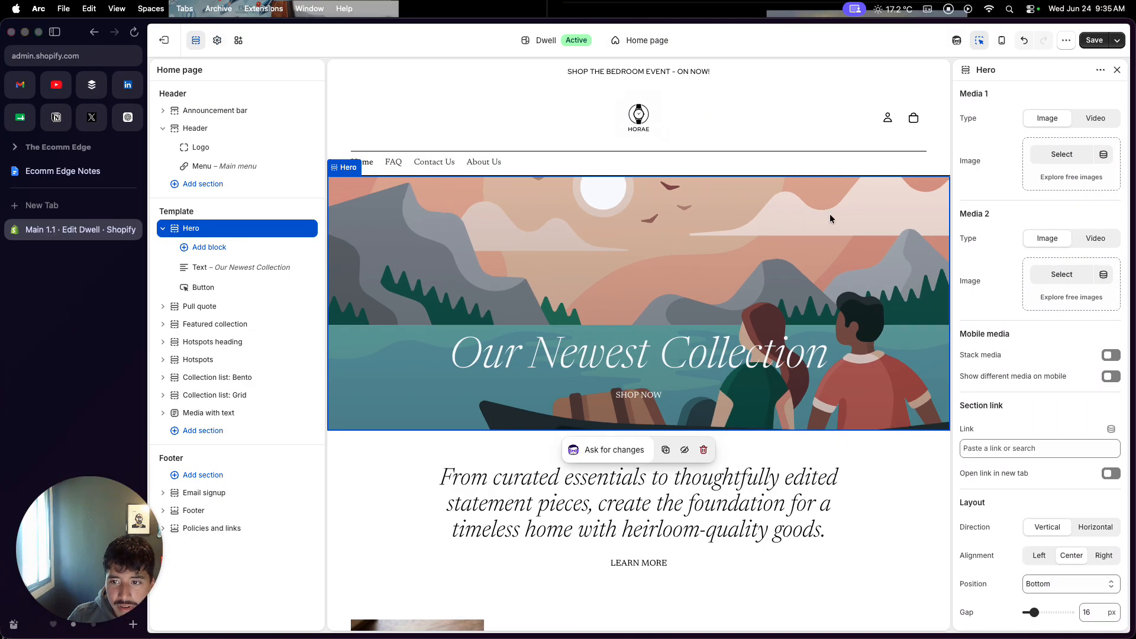
pyautogui.click(1069, 158)
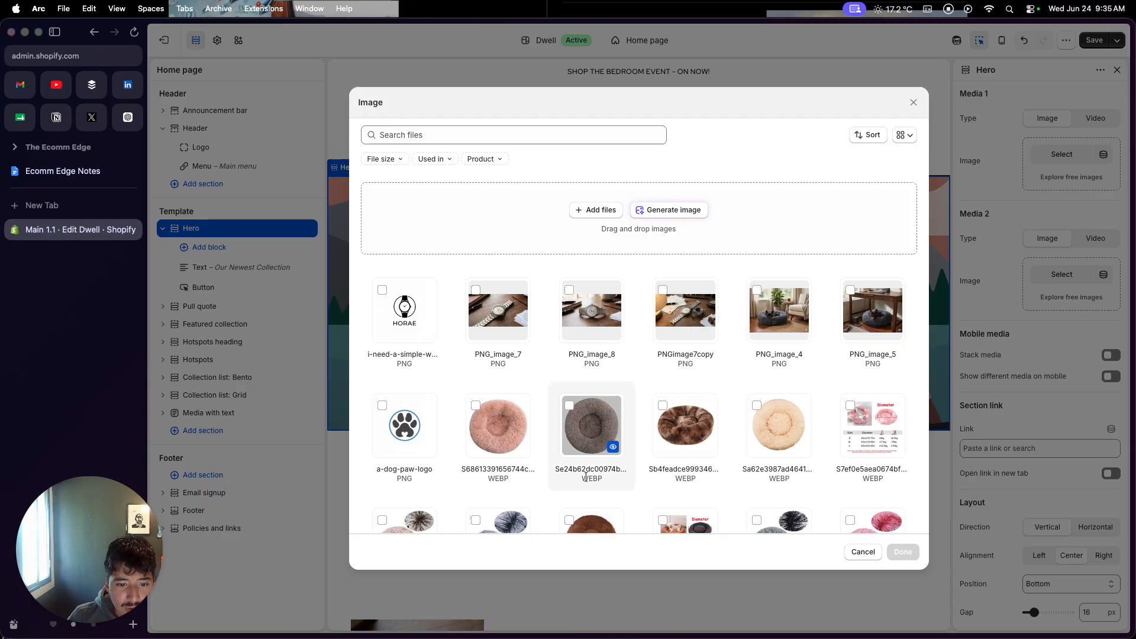
pyautogui.click(596, 217)
pyautogui.click(517, 259)
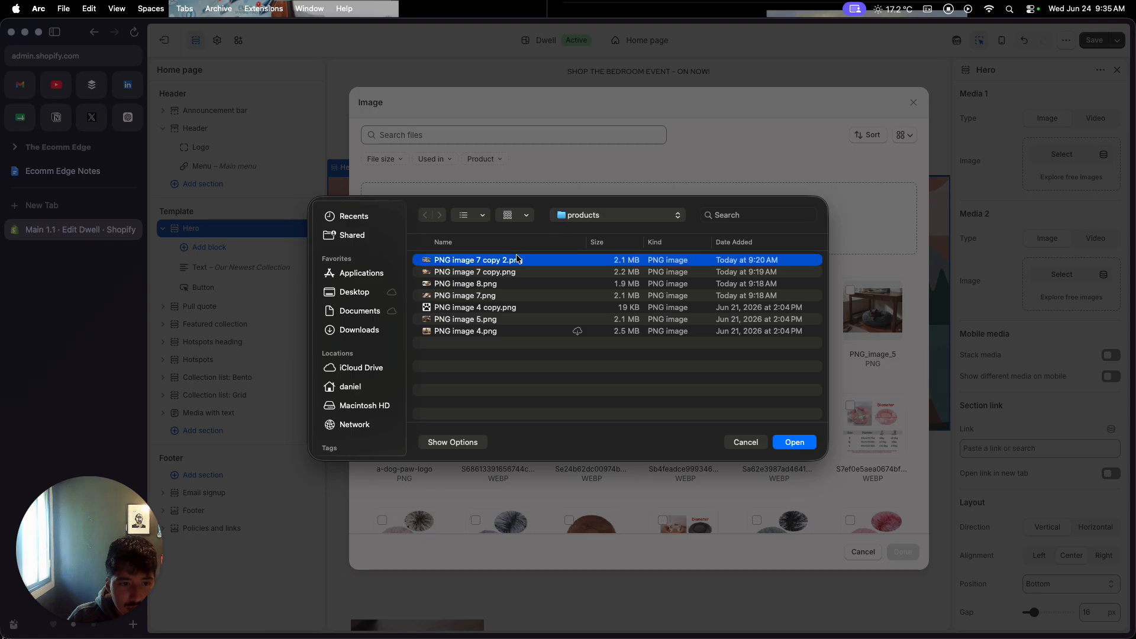
pyautogui.click(795, 443)
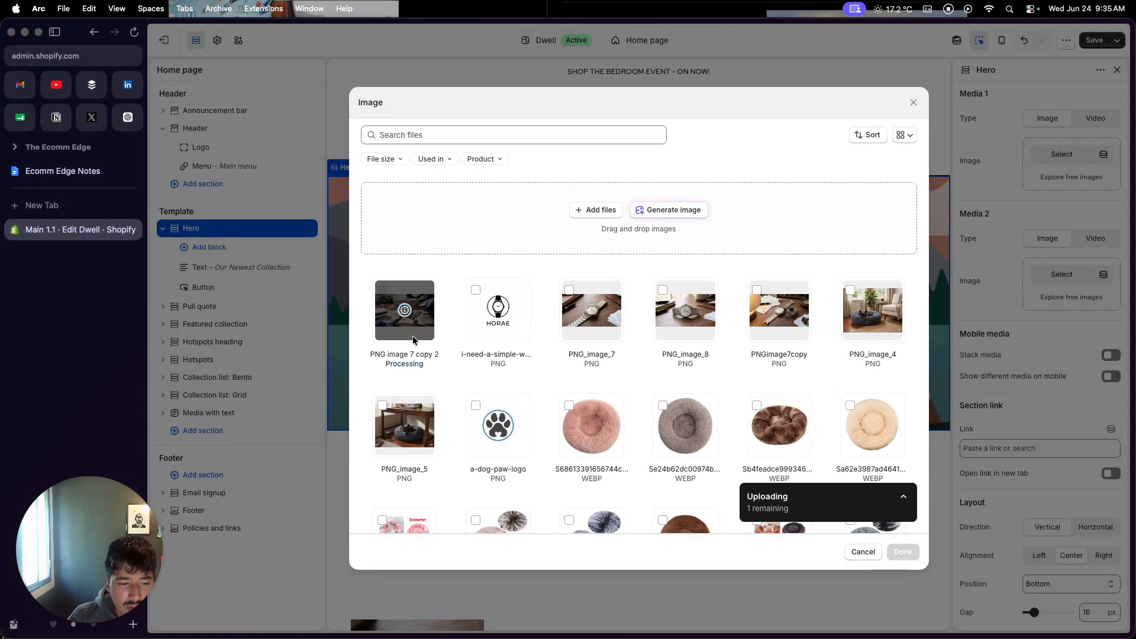
pyautogui.click(675, 318)
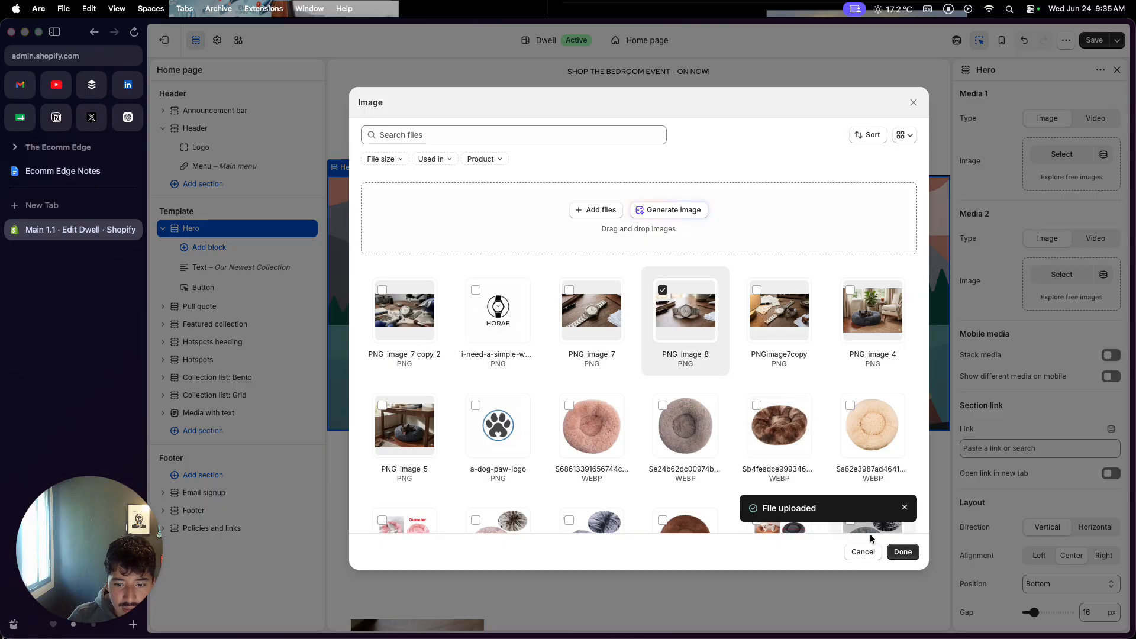
pyautogui.click(902, 553)
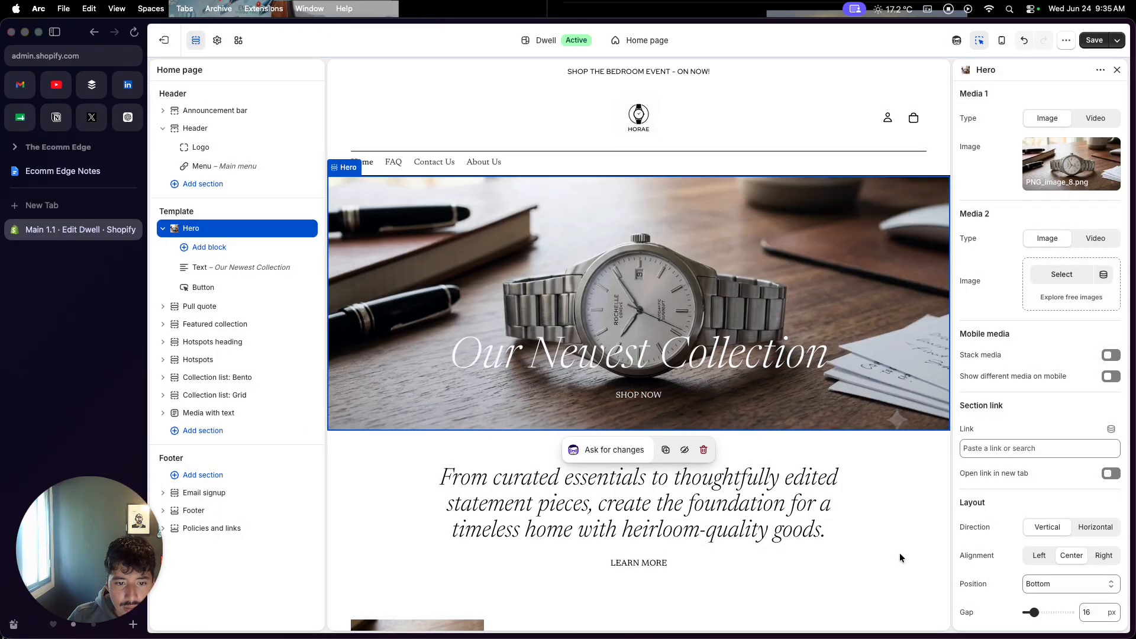
# Replace the Hero section's heading text with "Your Next Timepiece".
pyautogui.click(730, 365)
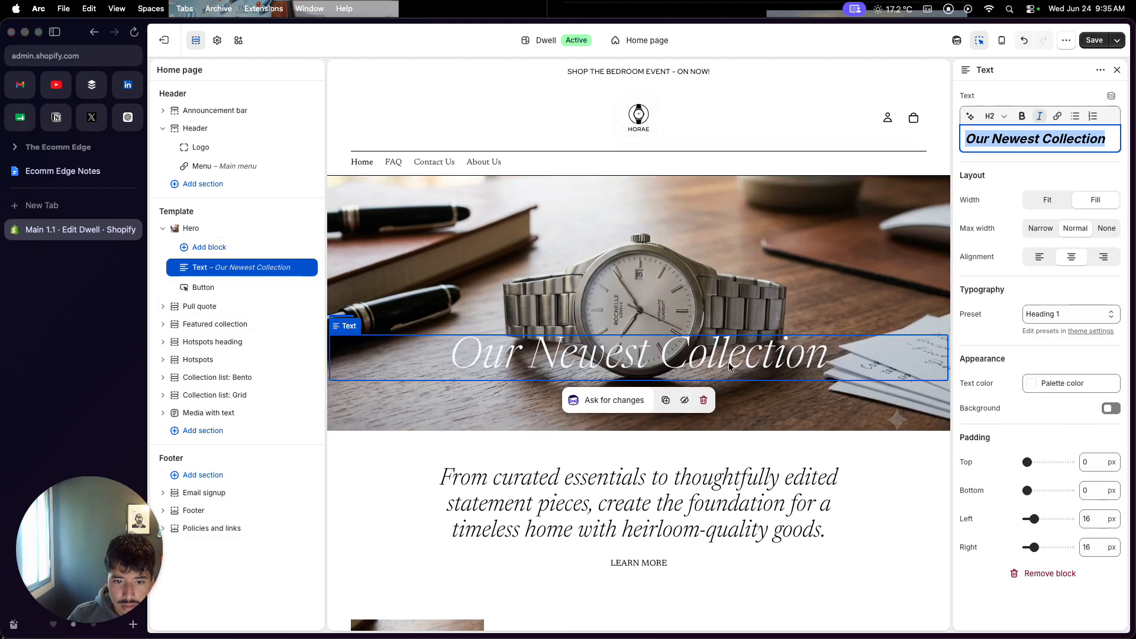
pyautogui.tripleClick(729, 362)
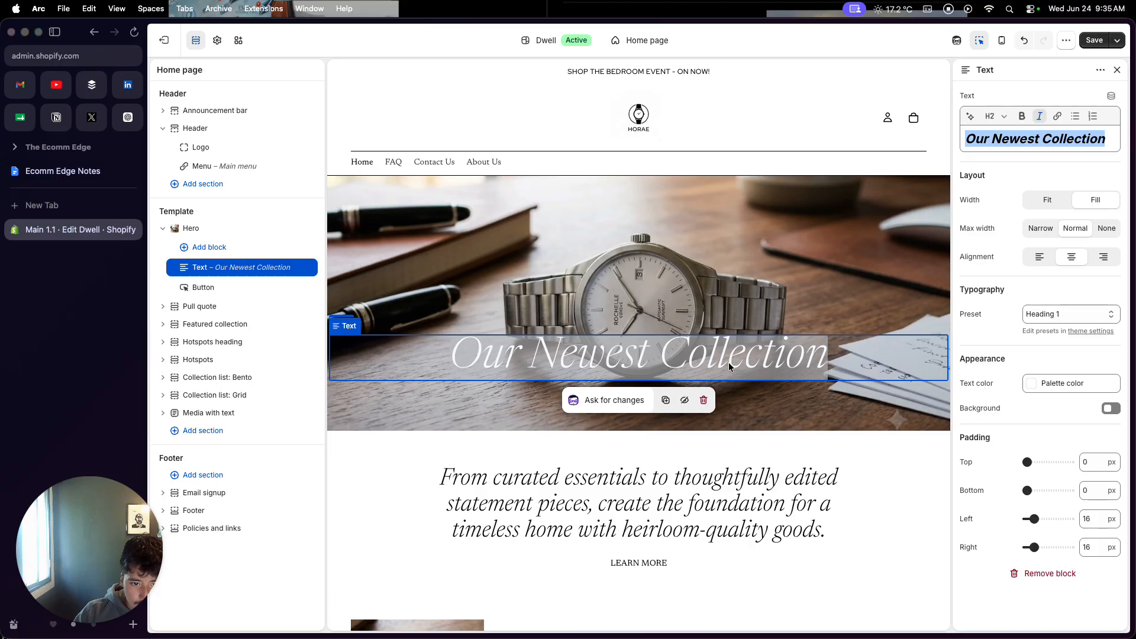
pyautogui.write('Your Next')
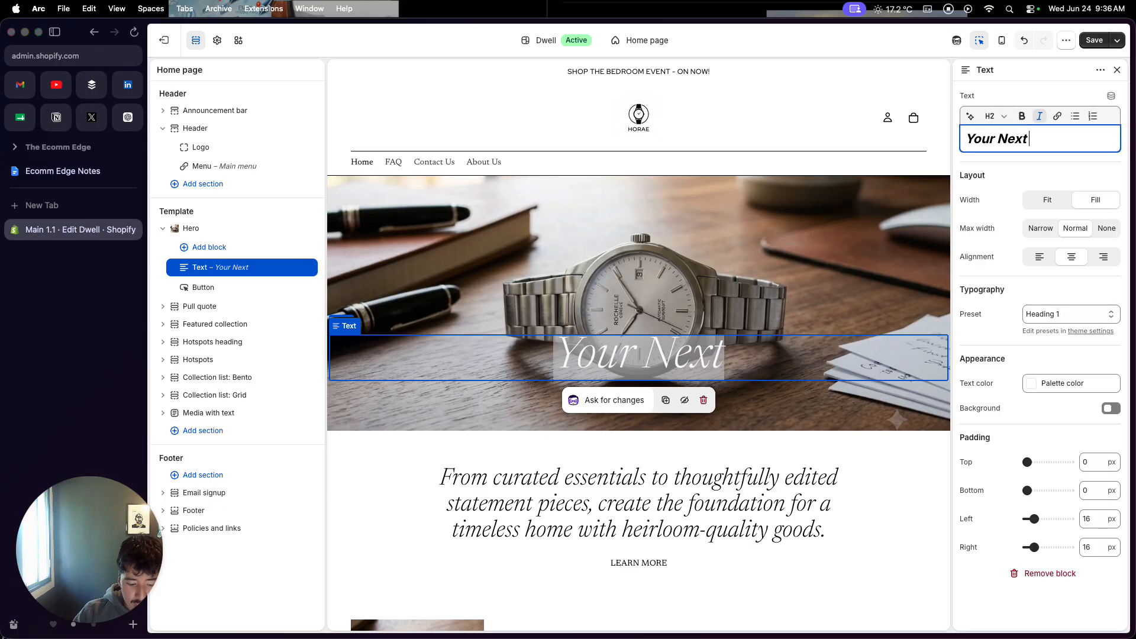
pyautogui.write(' Timepieace')
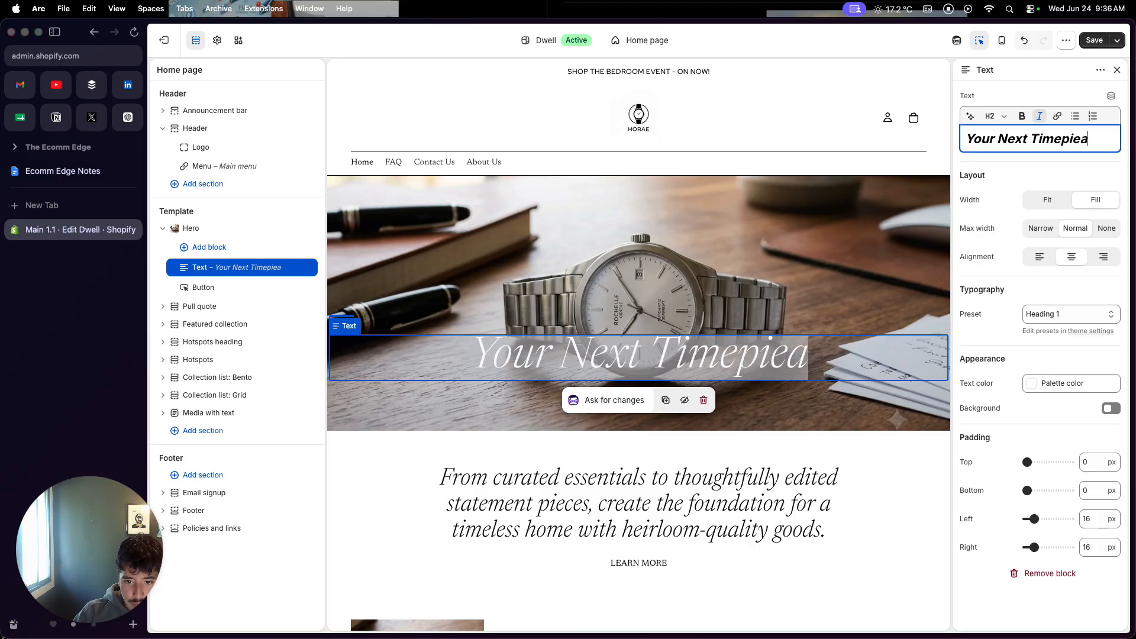
pyautogui.press('BackSpace')
pyautogui.press('BackSpace')
pyautogui.press('BackSpace')
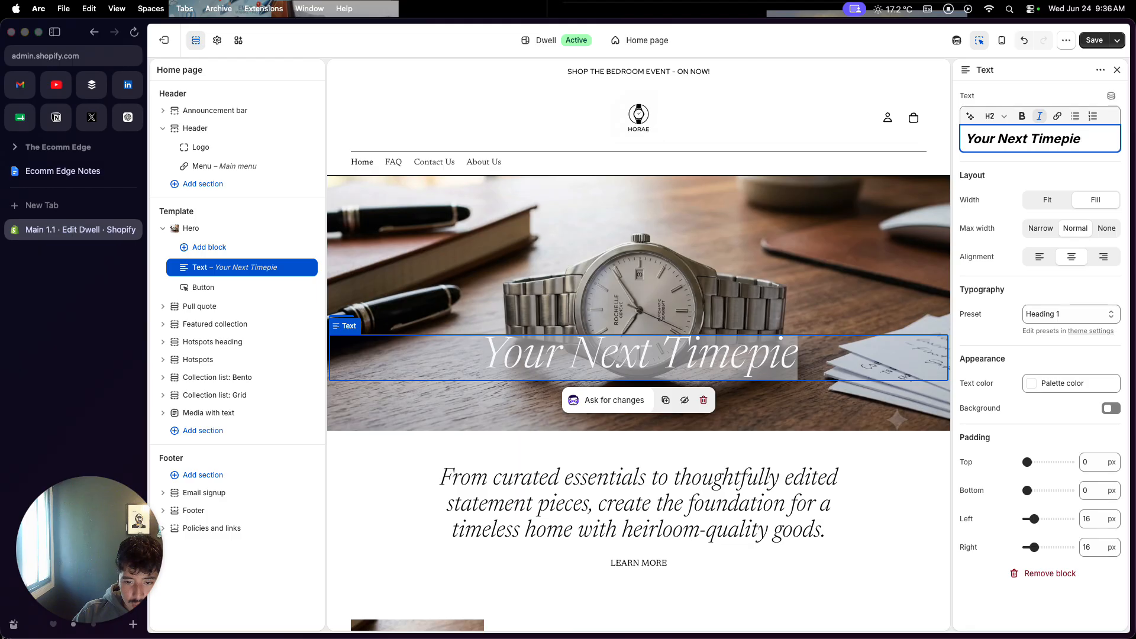
pyautogui.write('ce')
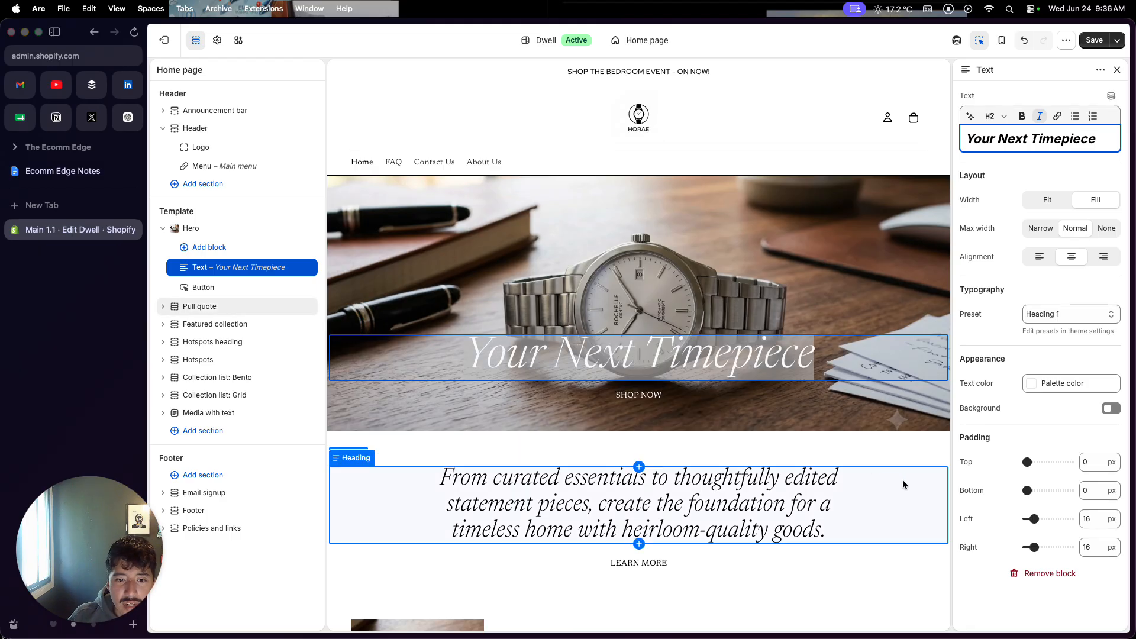
# Check the hero button's settings and extend the hero heading to "Your Next Timepiece Awaits".
pyautogui.click(656, 400)
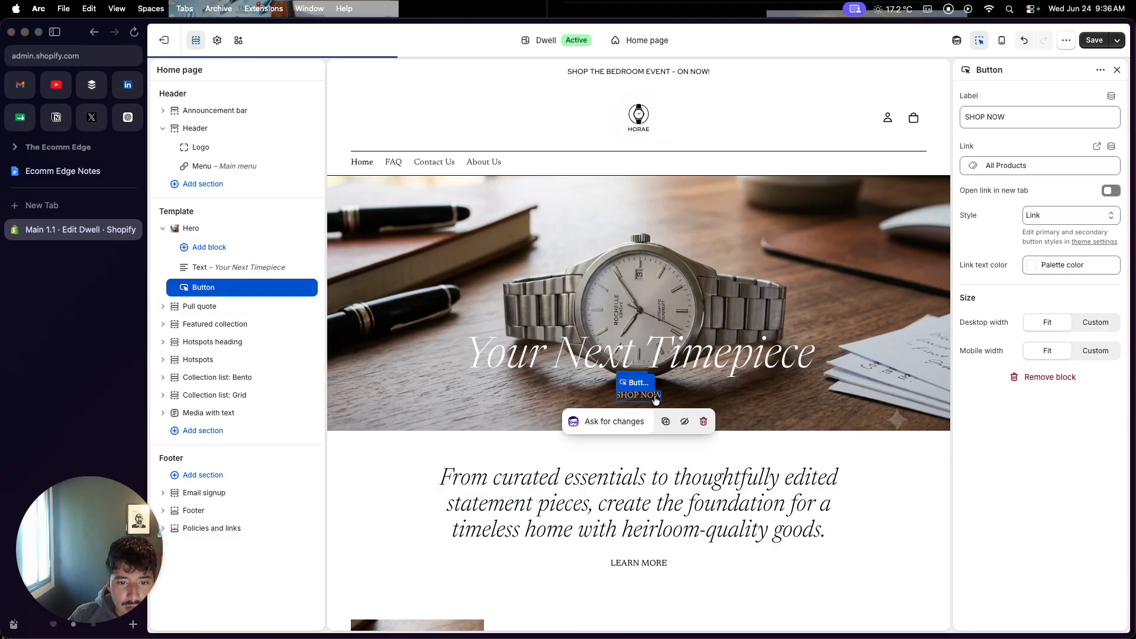
pyautogui.scroll(-1, 655, 523)
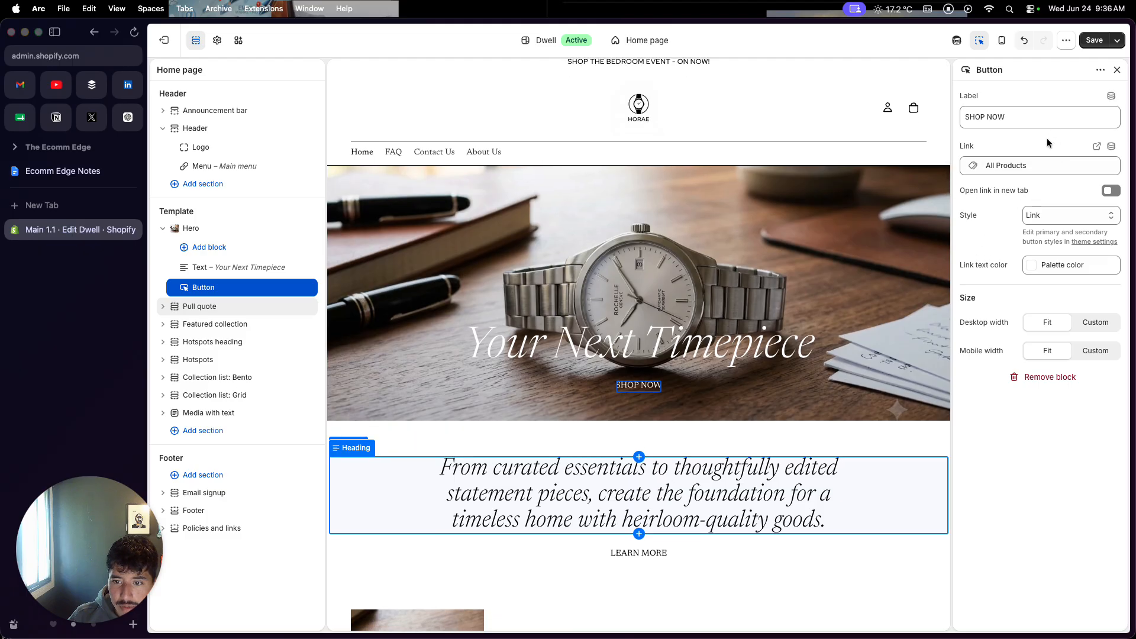
pyautogui.click(690, 360)
pyautogui.click(1099, 138)
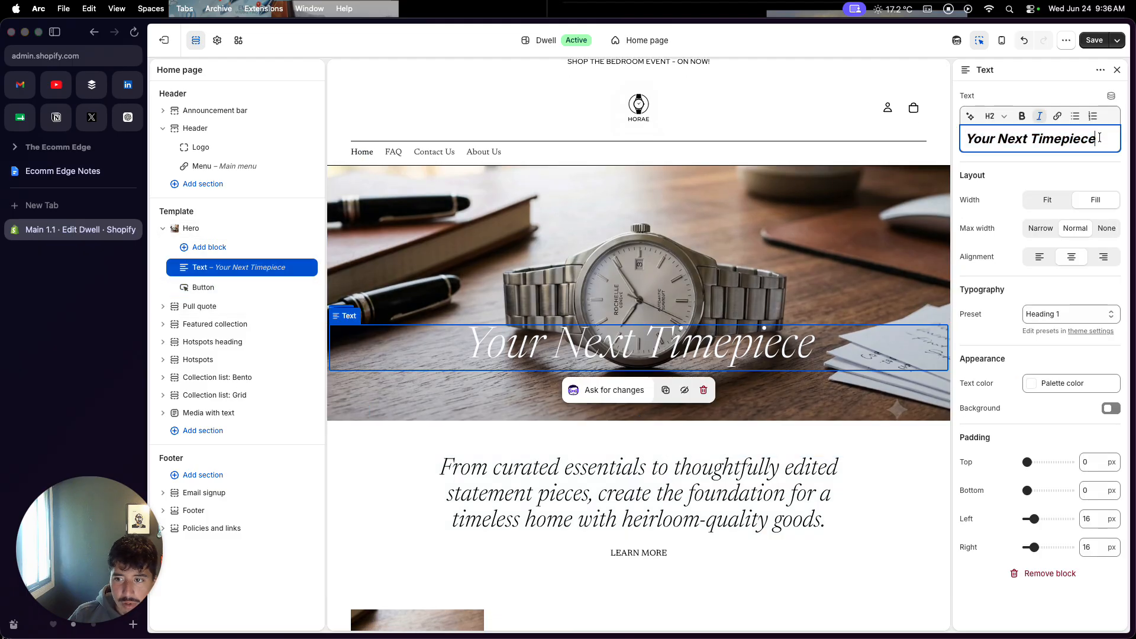
pyautogui.write('Awaits')
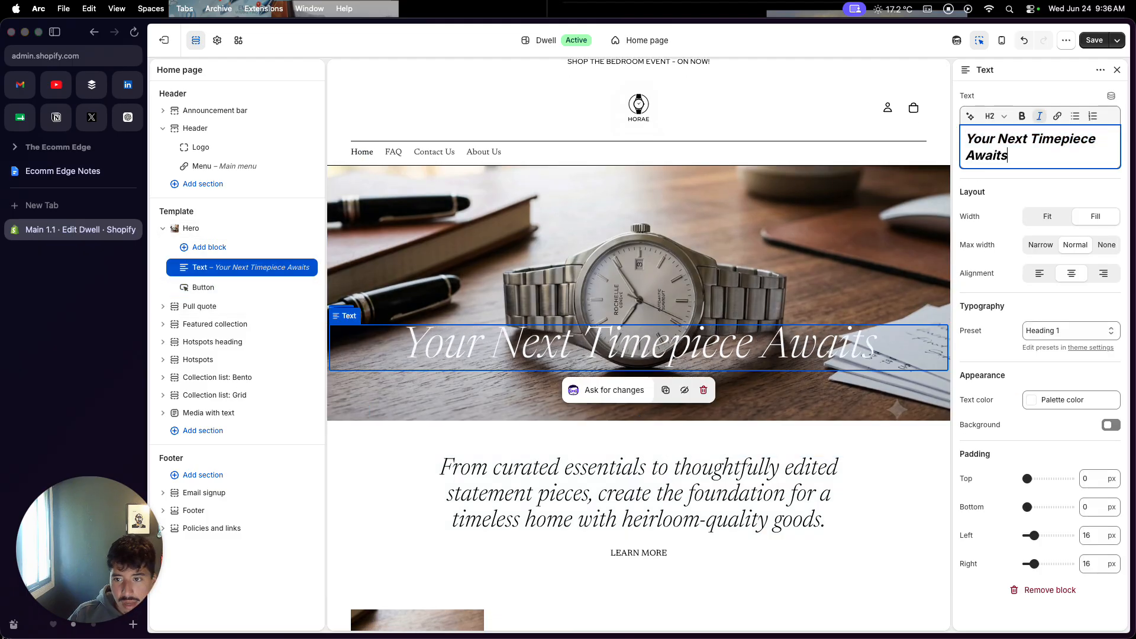
# Look over the home page sections below the hero and open the settings of the Featured collection section.
pyautogui.scroll(-3, 769, 378)
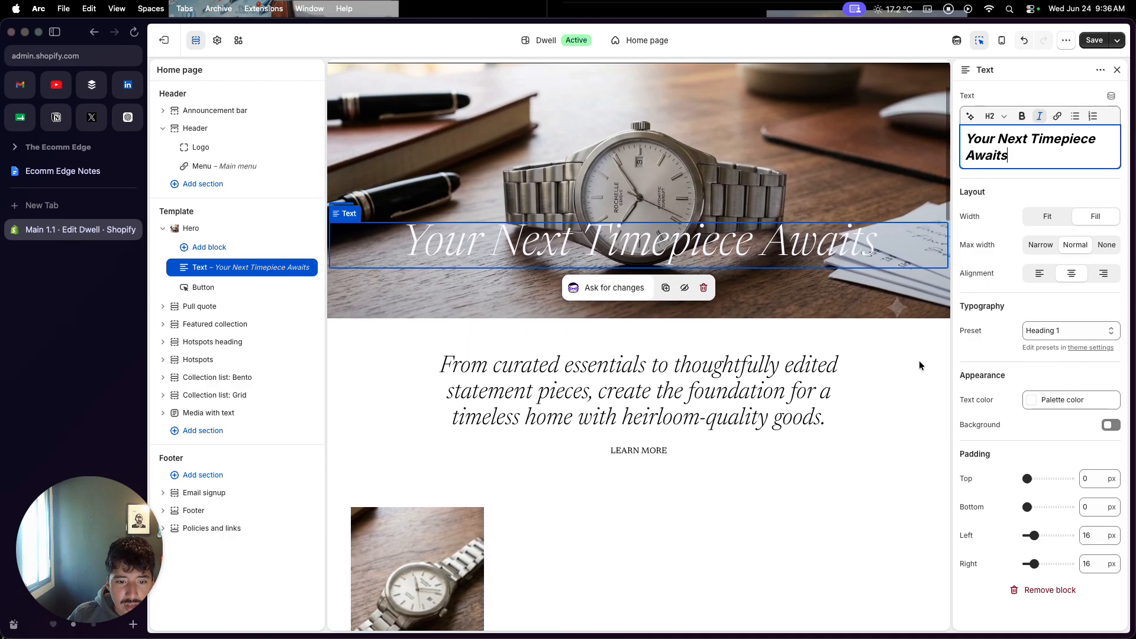
pyautogui.scroll(-1, 766, 382)
pyautogui.click(766, 379)
pyautogui.scroll(-6, 766, 379)
pyautogui.scroll(7, 766, 378)
pyautogui.scroll(-5, 623, 307)
pyautogui.scroll(-2, 623, 308)
pyautogui.click(547, 248)
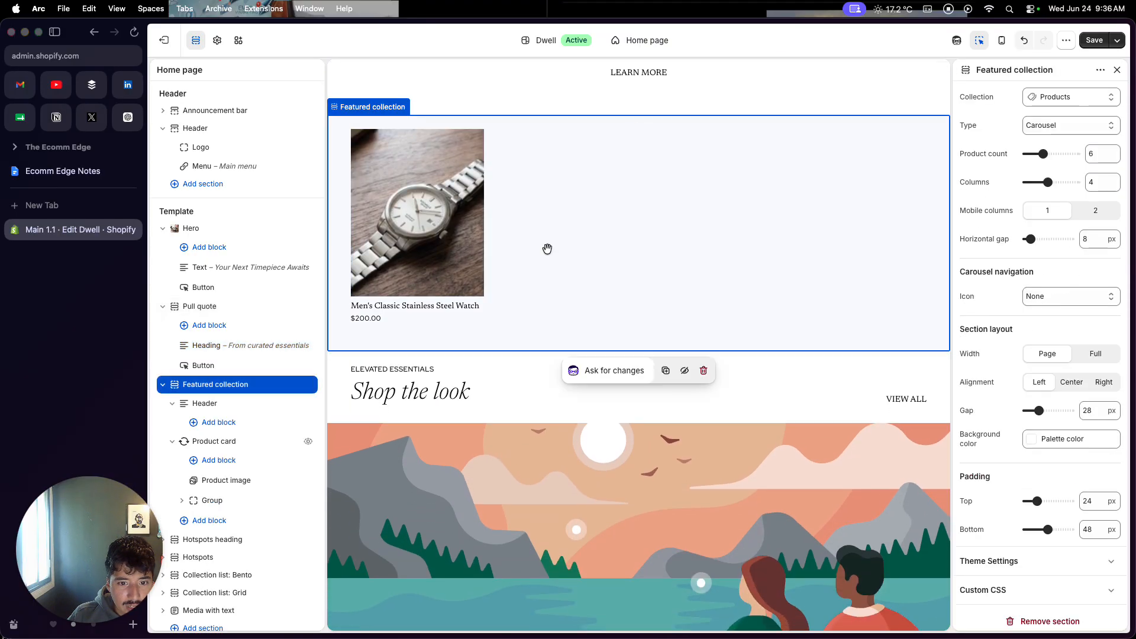
# Remove the Featured collection and Hotspots sections from the home page template.
pyautogui.scroll(2, 547, 248)
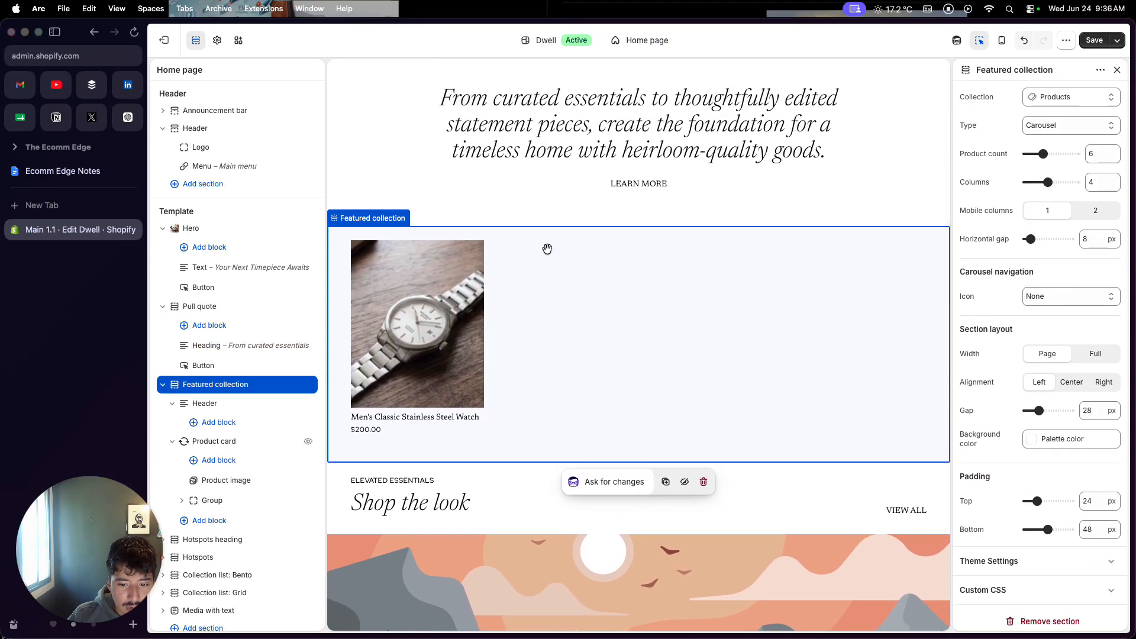
pyautogui.click(704, 482)
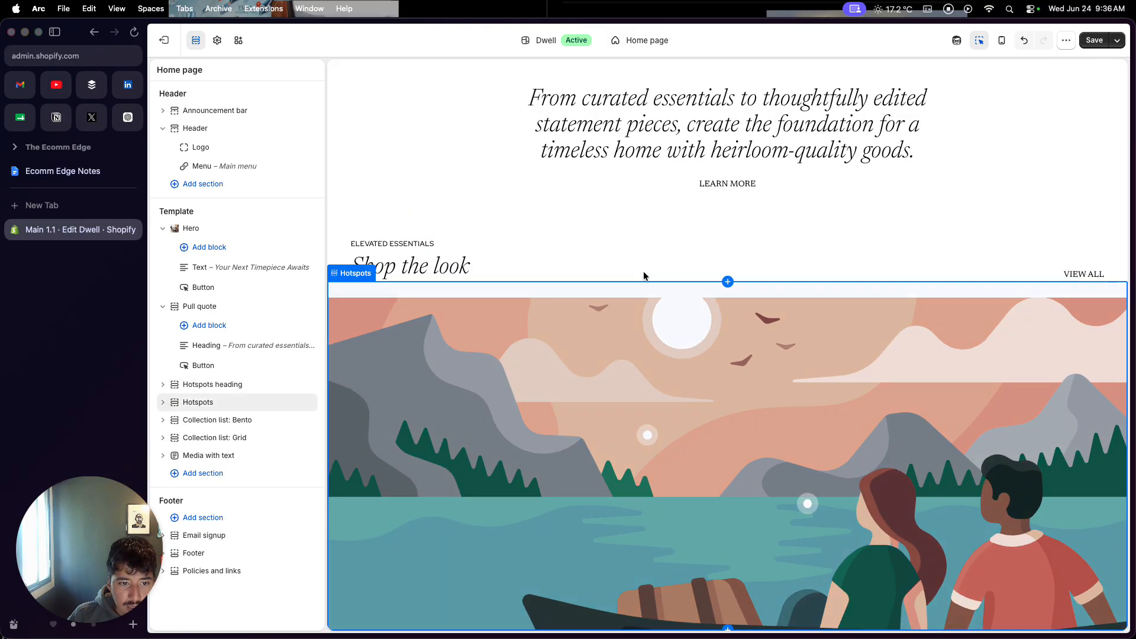
pyautogui.click(335, 287)
pyautogui.click(703, 584)
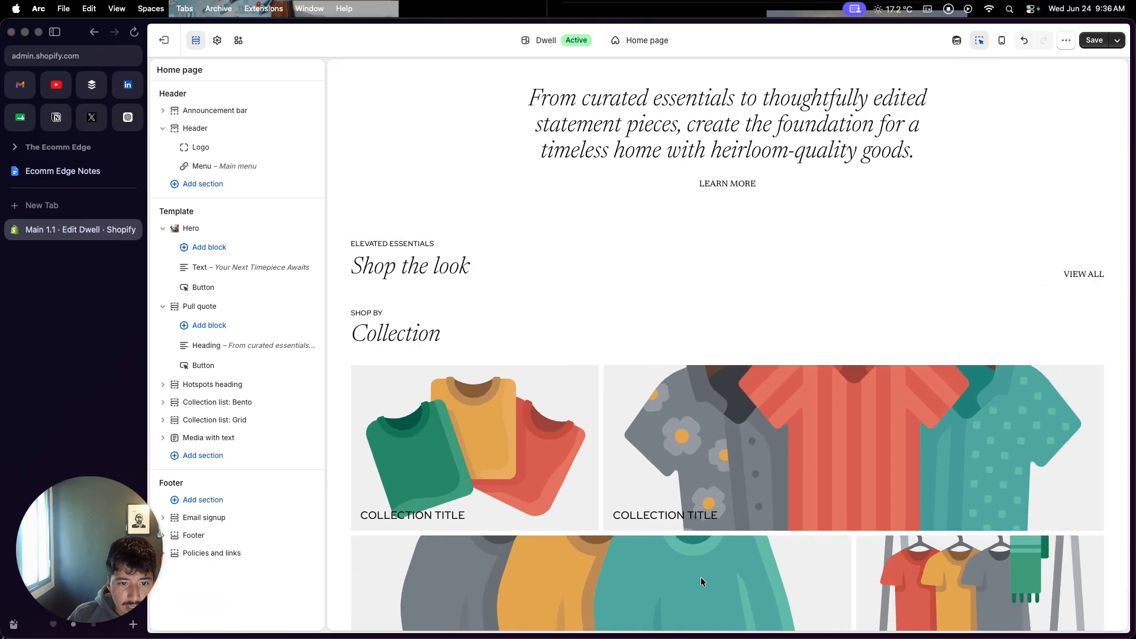
# Remove the Collection list: Bento and Collection list: Grid sections from the home page.
pyautogui.click(610, 337)
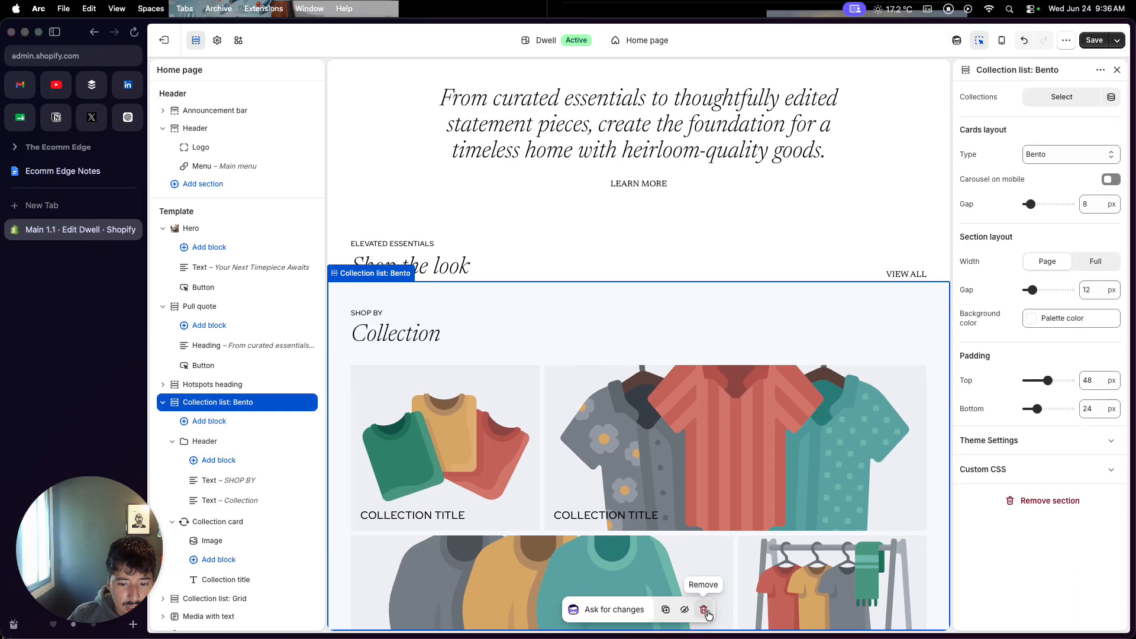
pyautogui.click(705, 610)
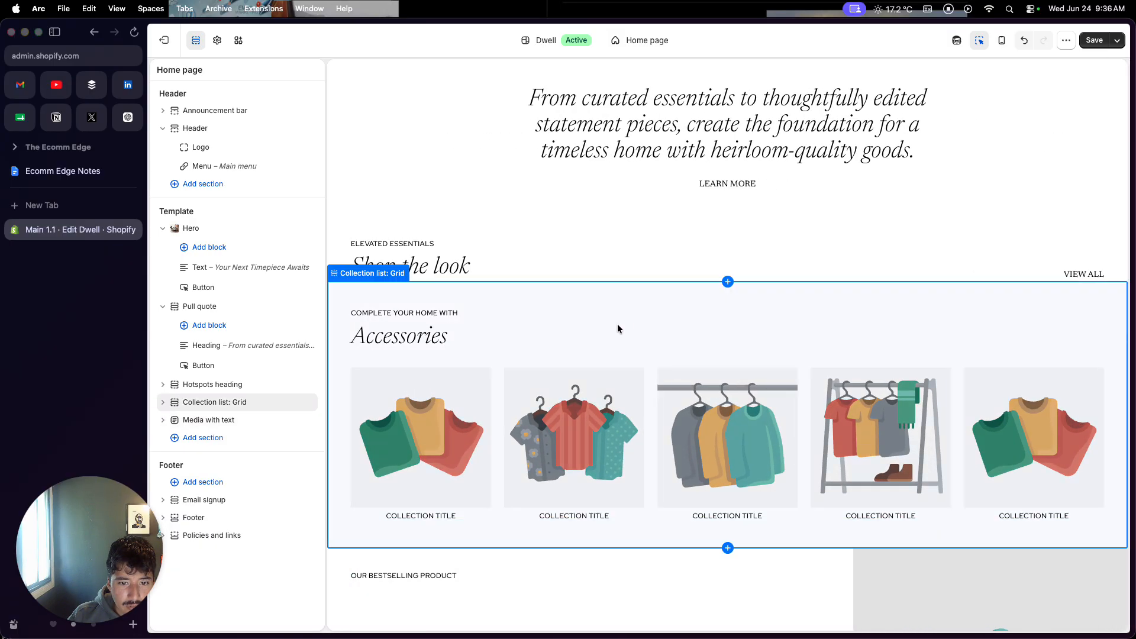
pyautogui.click(617, 325)
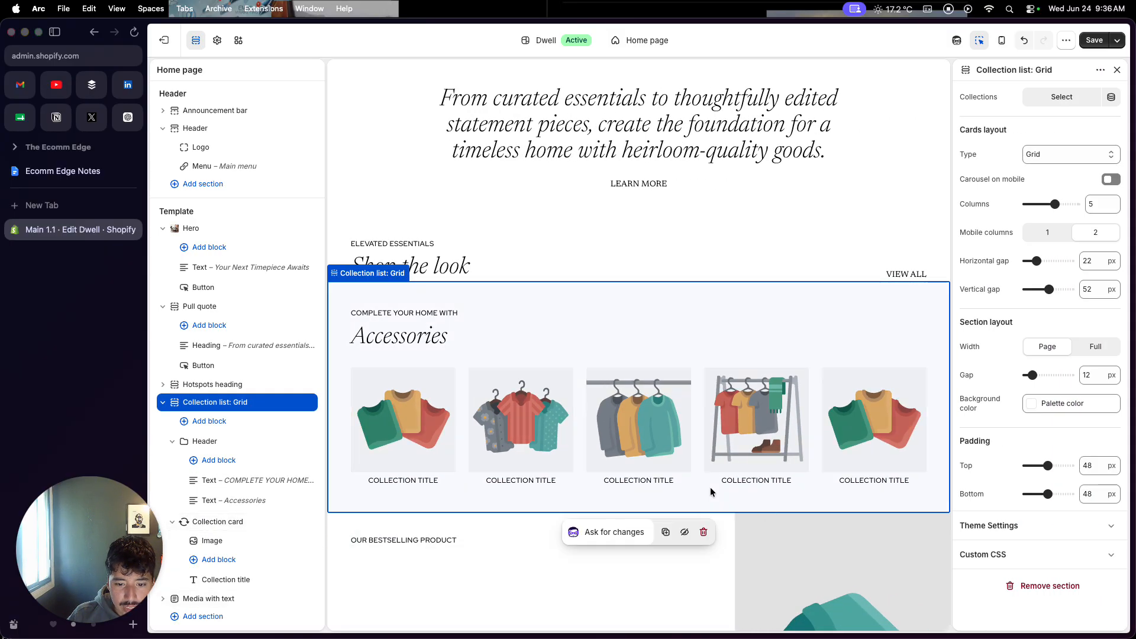
pyautogui.click(703, 532)
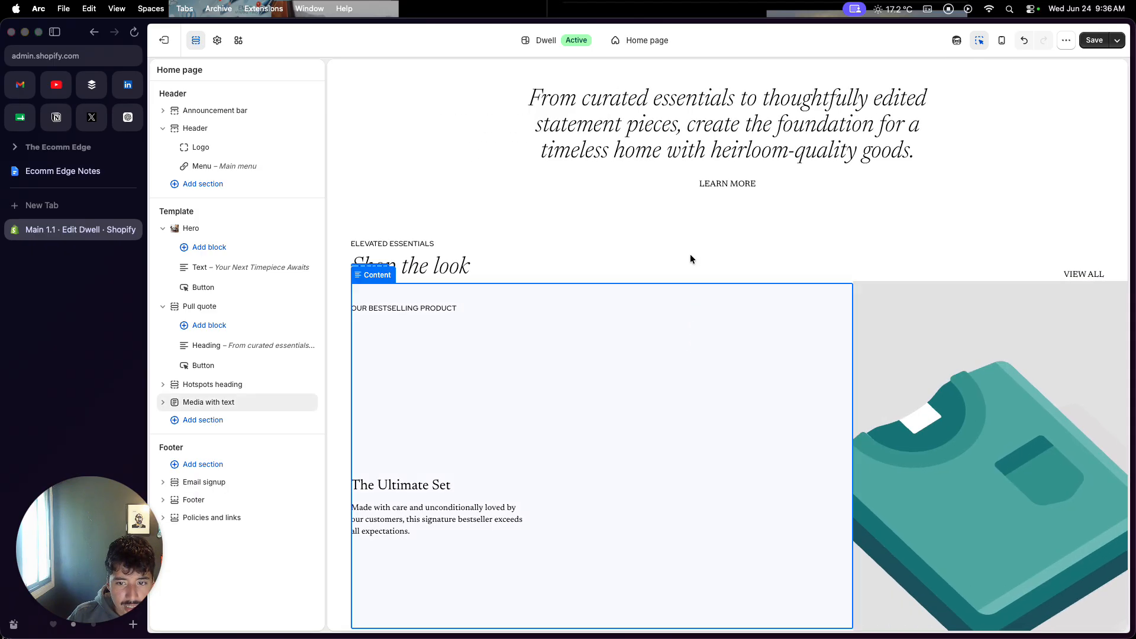
# Remove the Content block with the "Shop the look" text from the Hotspots heading section.
pyautogui.click(675, 261)
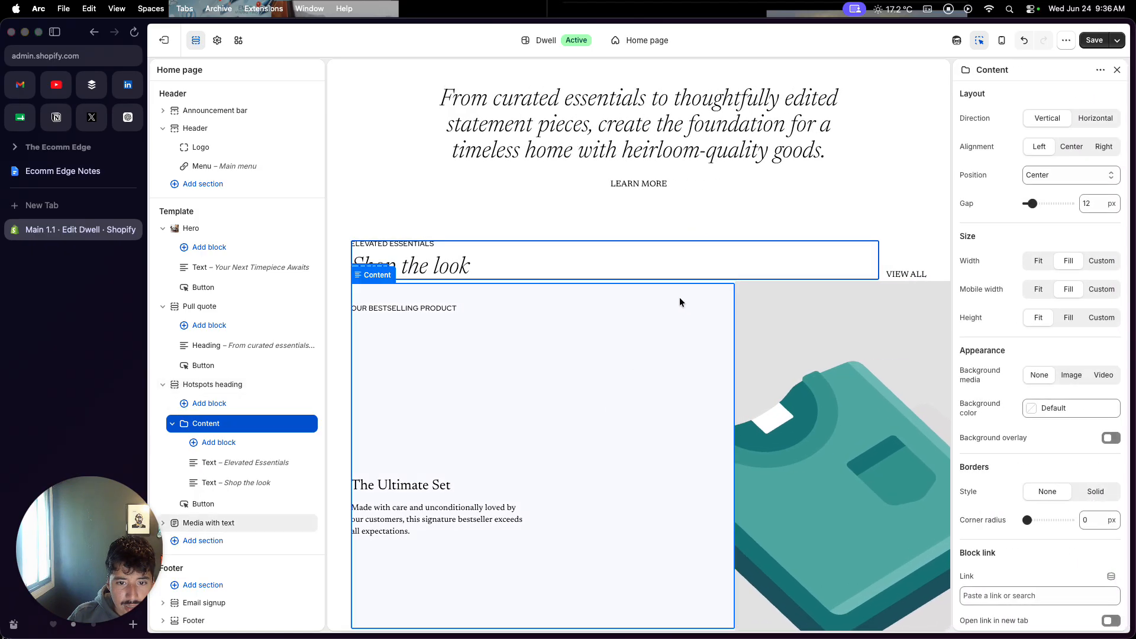
pyautogui.click(678, 301)
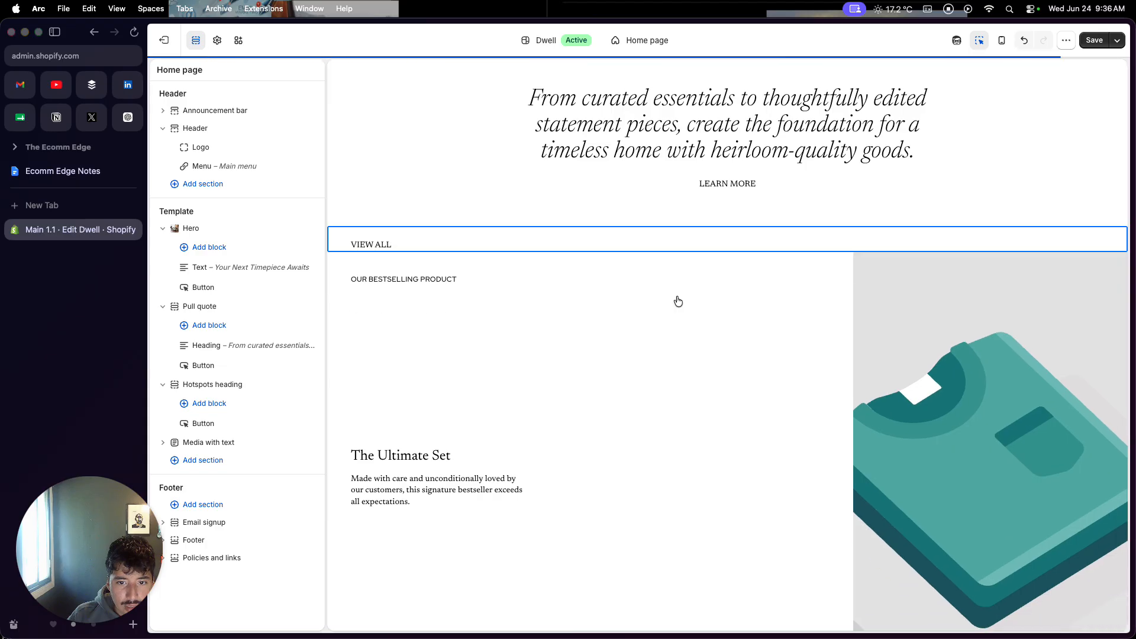
pyautogui.click(689, 234)
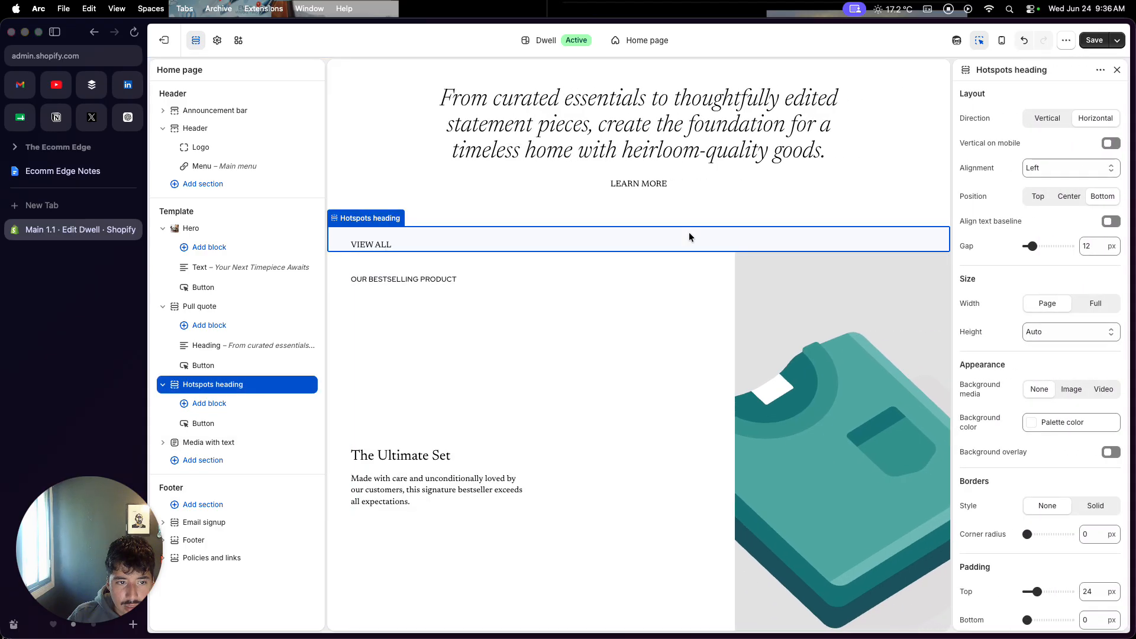
pyautogui.scroll(-1, 702, 425)
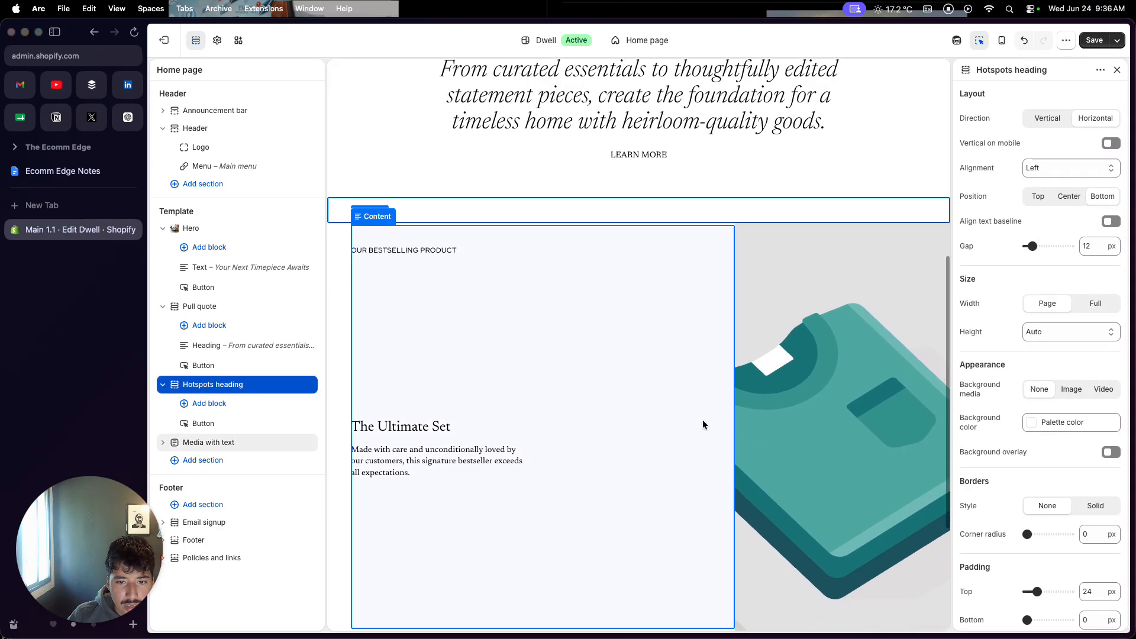
# Remove the Media with text section featuring "The Ultimate Set" from the home page.
pyautogui.click(331, 286)
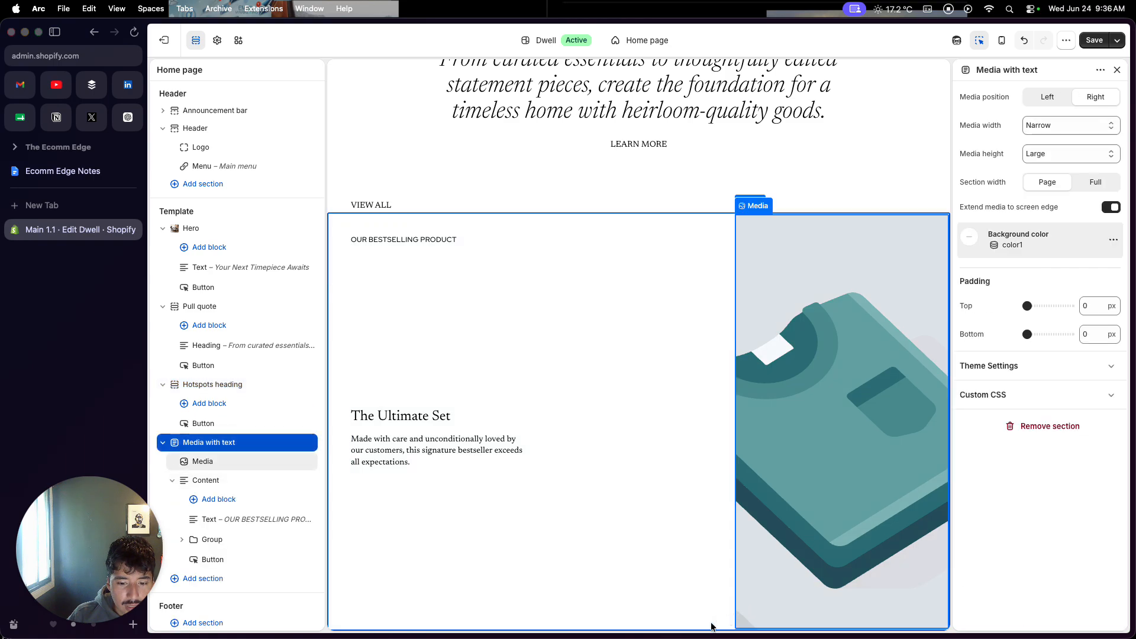
pyautogui.scroll(-6, 363, 411)
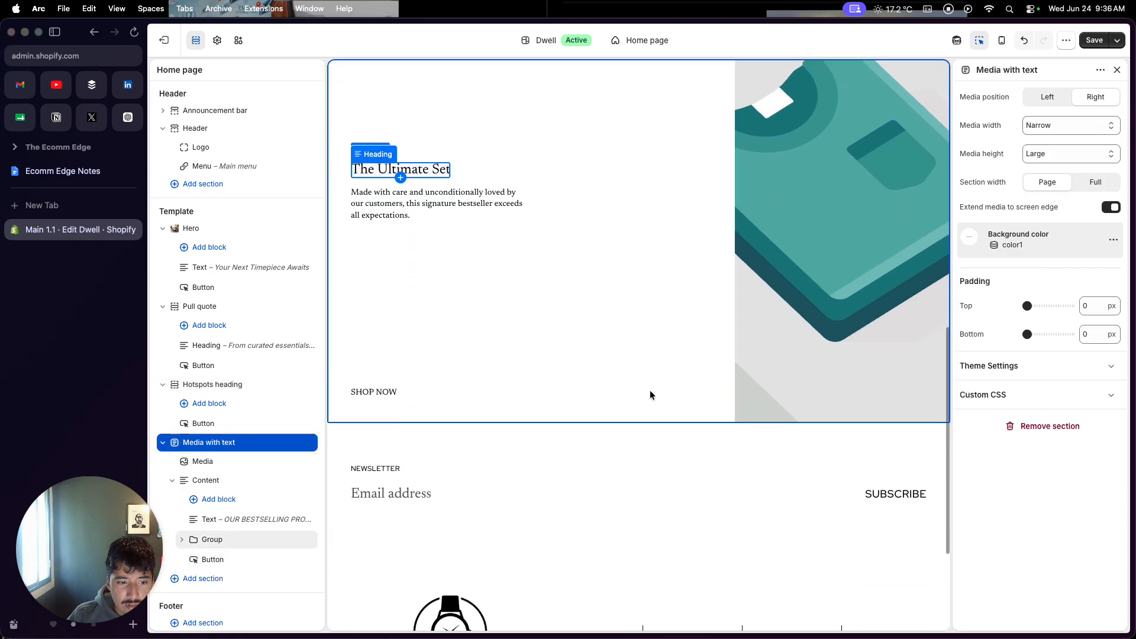
pyautogui.click(651, 393)
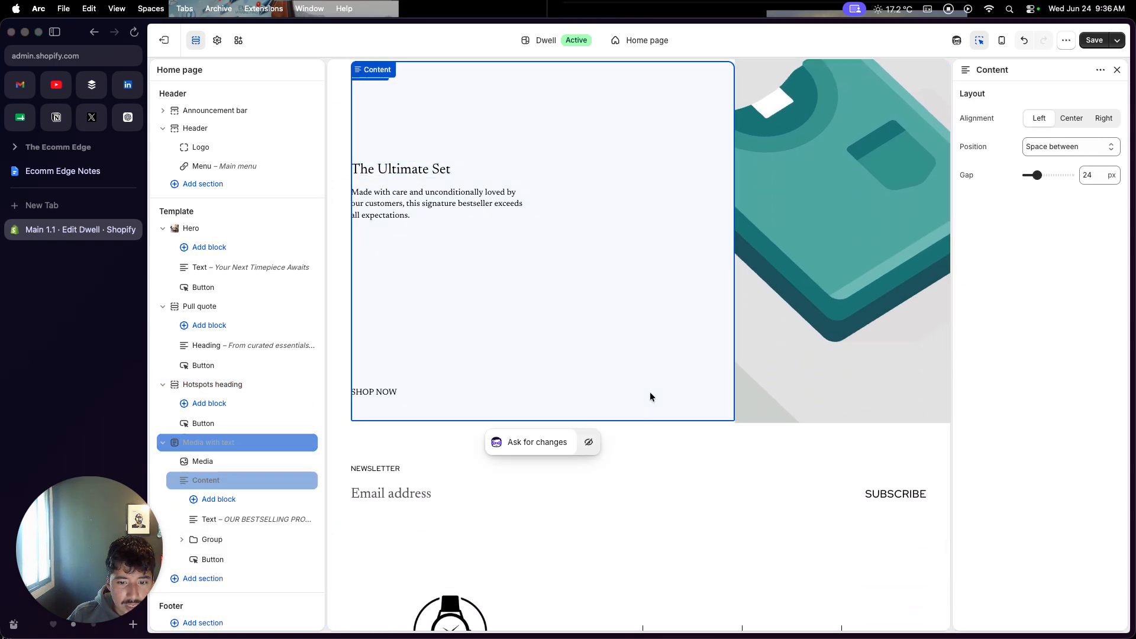
pyautogui.click(335, 386)
pyautogui.click(704, 446)
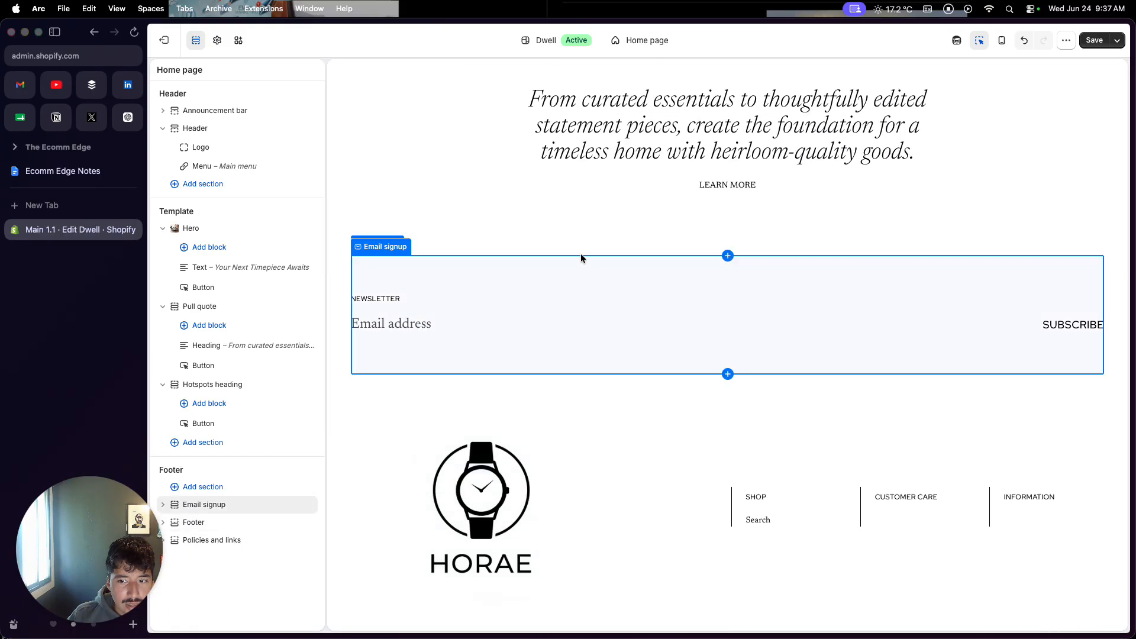
# Remove the newsletter Email signup block from the footer and the Hotspots heading section from the template.
pyautogui.click(580, 279)
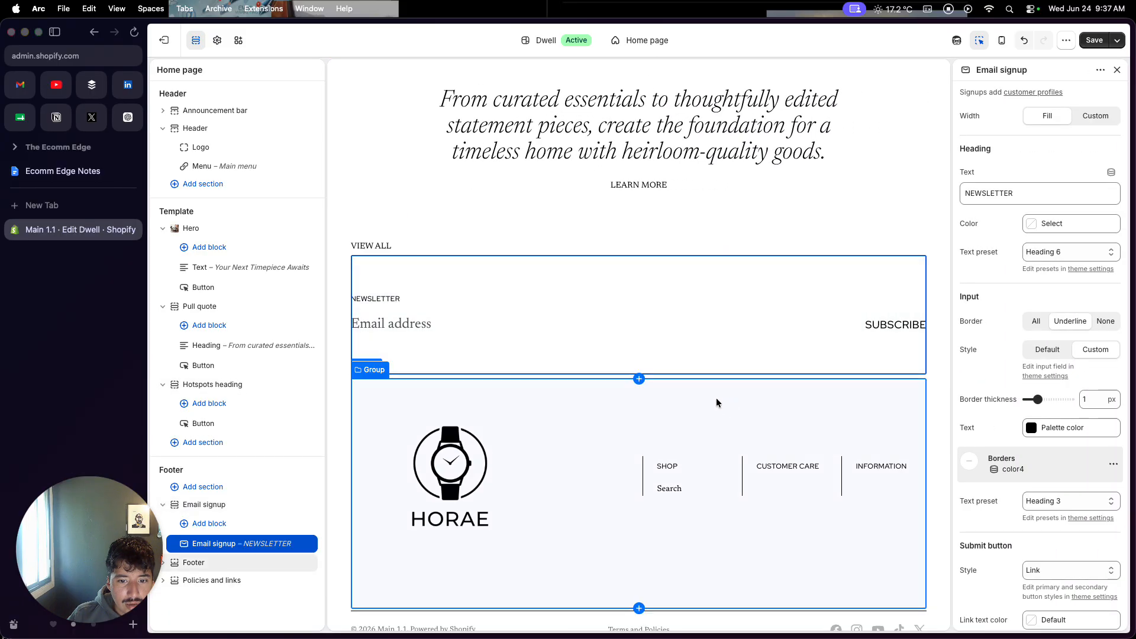
pyautogui.click(710, 389)
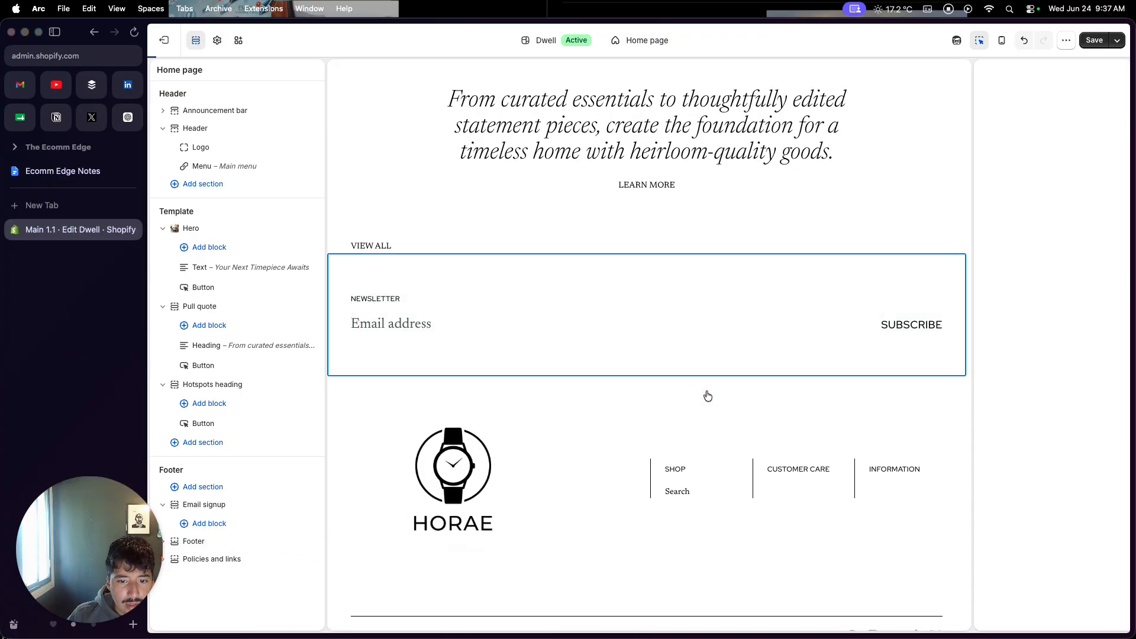
pyautogui.click(425, 287)
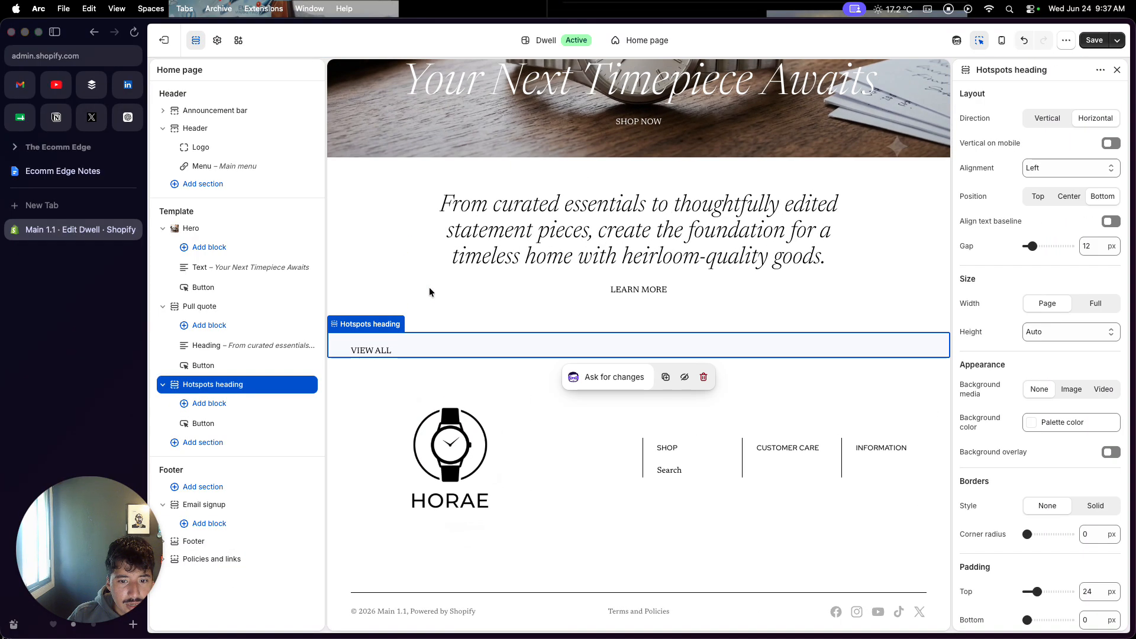
pyautogui.click(706, 377)
# Add a Product hotspots section to the home page template below the Pull quote section.
pyautogui.scroll(10, 708, 380)
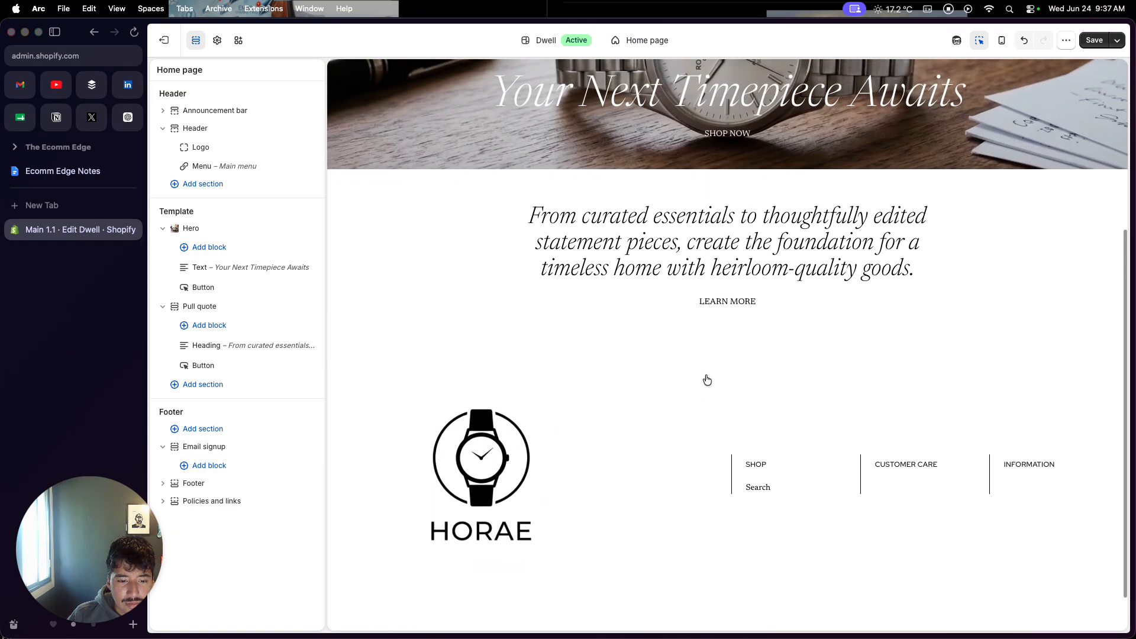
pyautogui.scroll(-3, 707, 380)
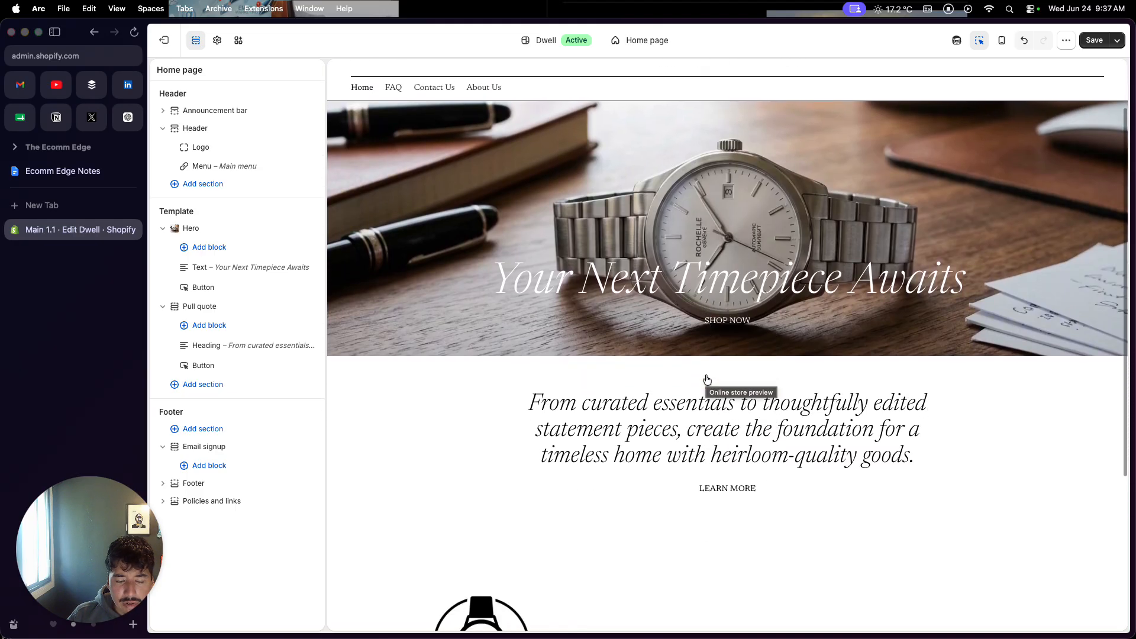
pyautogui.scroll(-1, 706, 416)
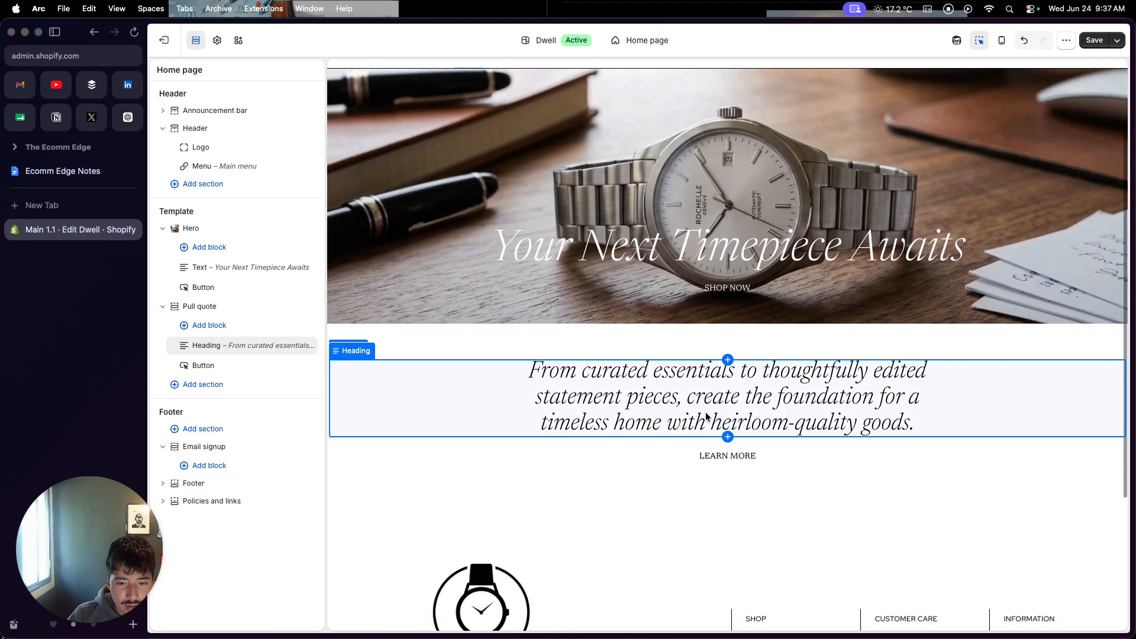
pyautogui.moveTo(730, 500)
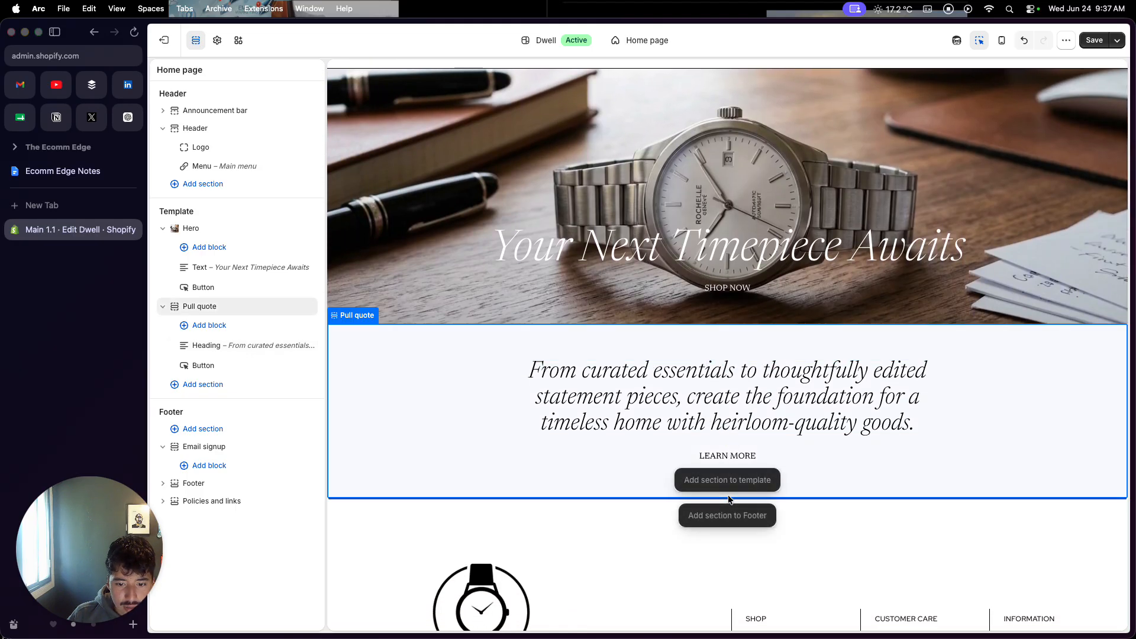
pyautogui.click(731, 481)
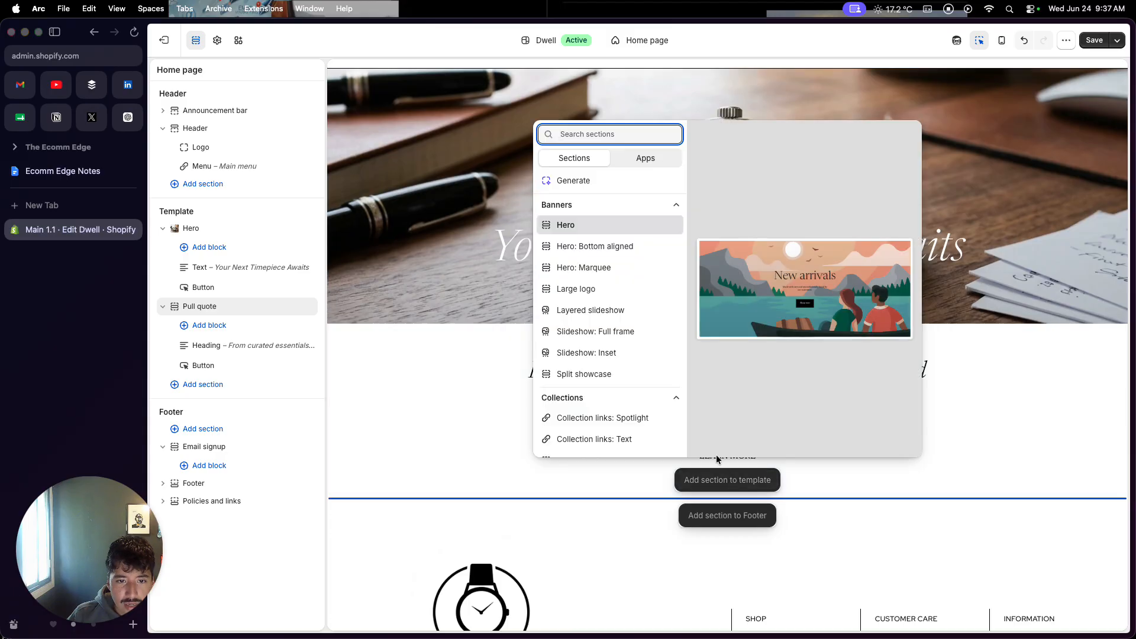
pyautogui.scroll(-2, 655, 361)
pyautogui.scroll(-10, 654, 361)
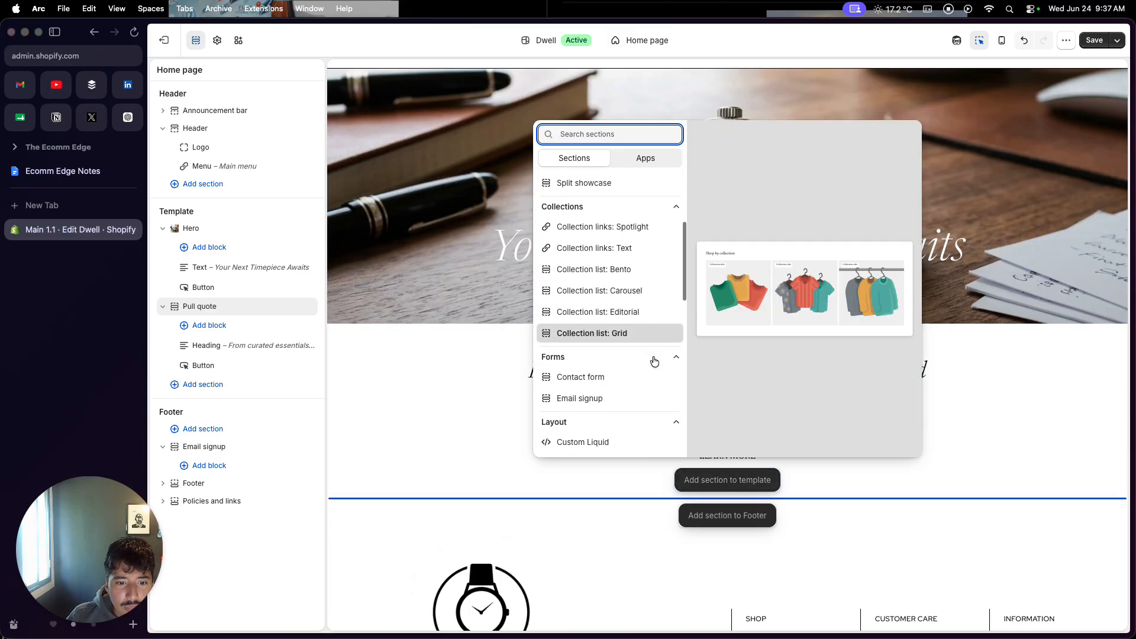
pyautogui.scroll(-1, 614, 226)
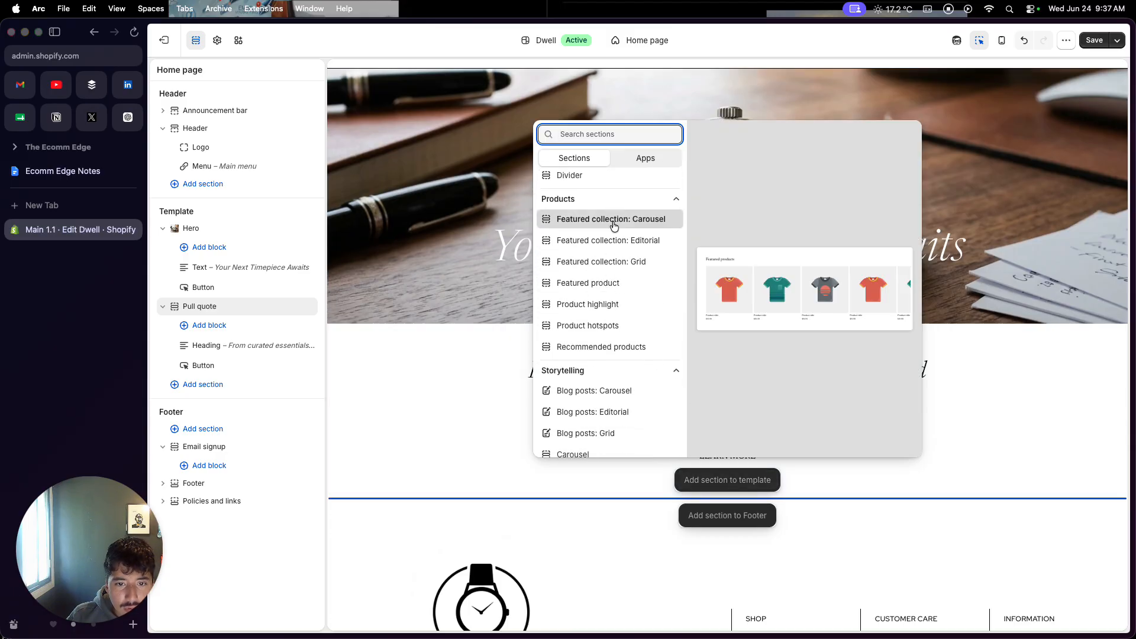
pyautogui.click(601, 320)
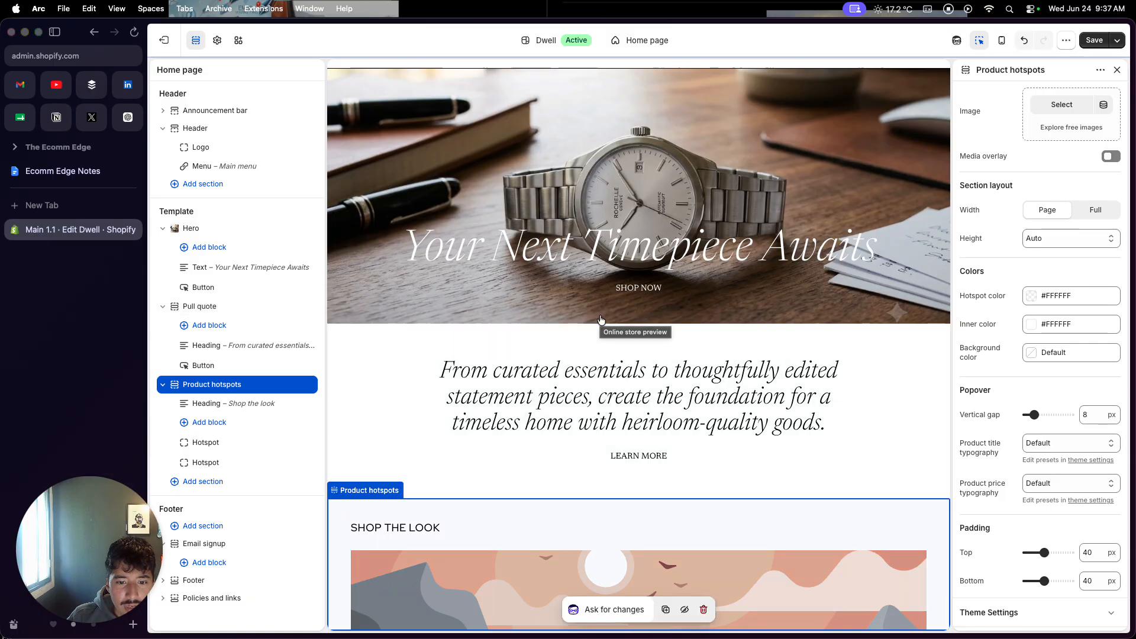
# Set the Pull quote section's button label to "Buy Now".
pyautogui.scroll(-3, 602, 320)
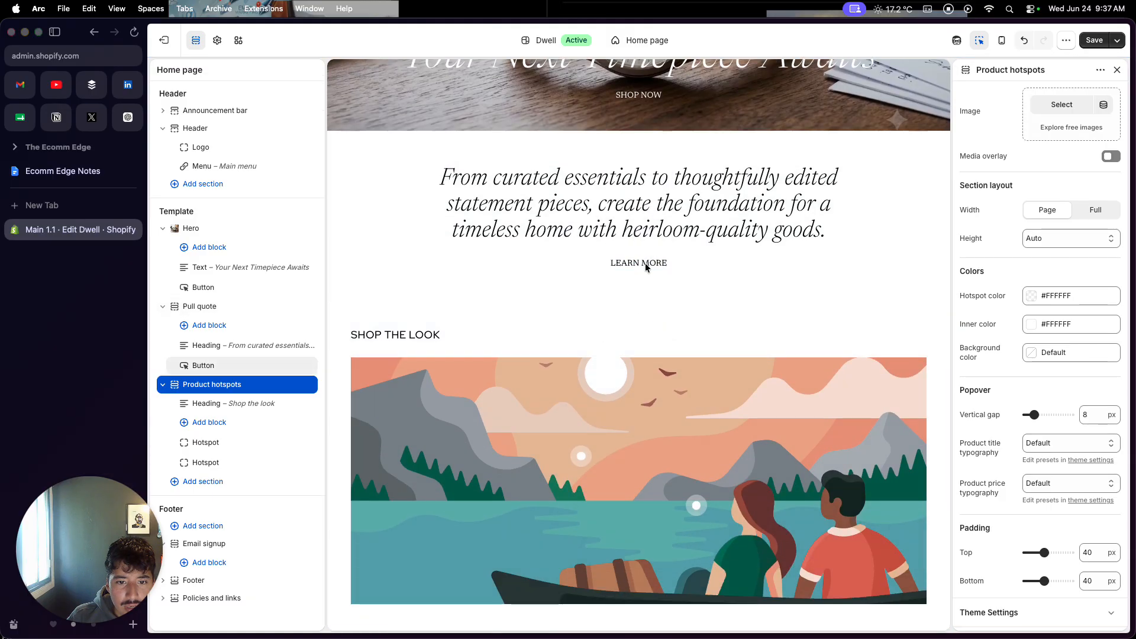
pyautogui.click(654, 267)
pyautogui.tripleClick(1001, 117)
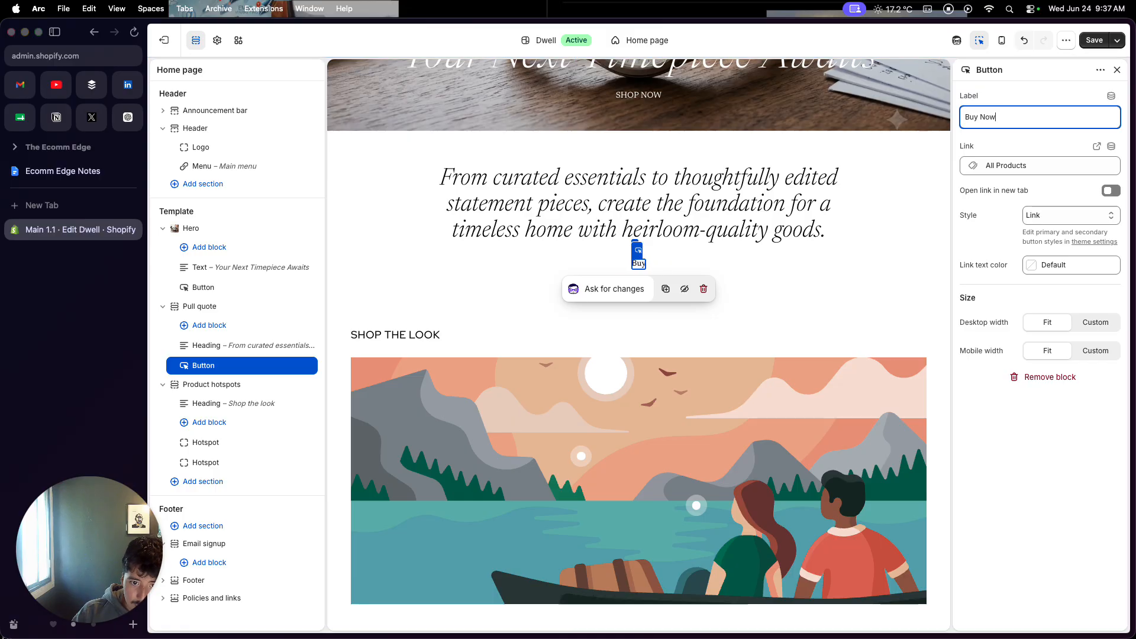
pyautogui.write('Buy Now')
# Set PNGimage7copy as the image of the Product hotspots section.
pyautogui.click(791, 422)
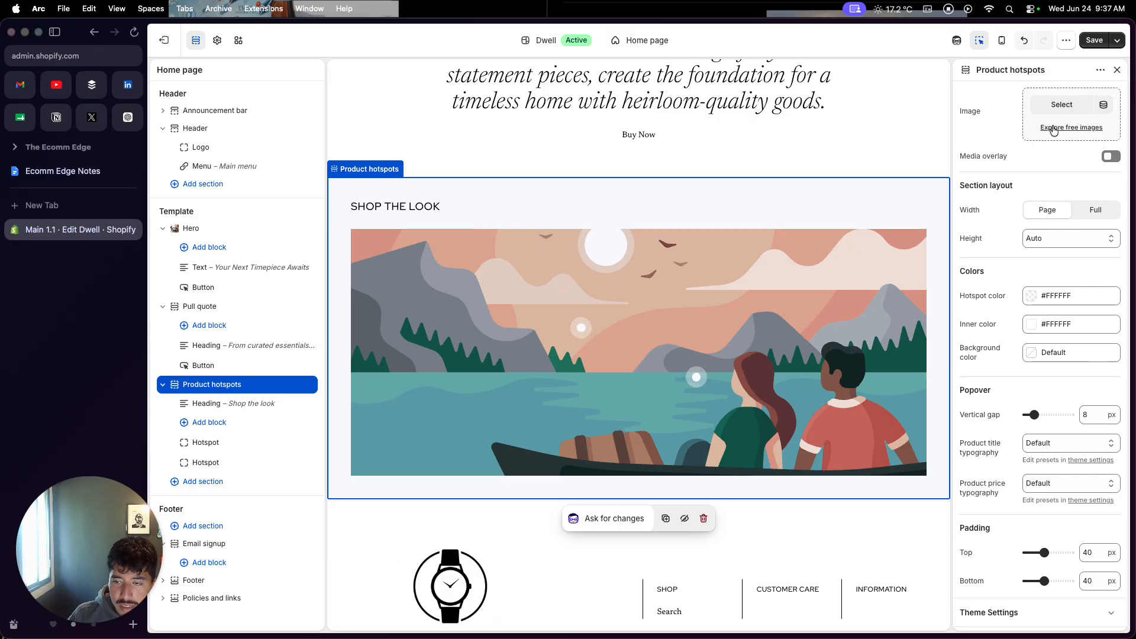
pyautogui.click(1061, 106)
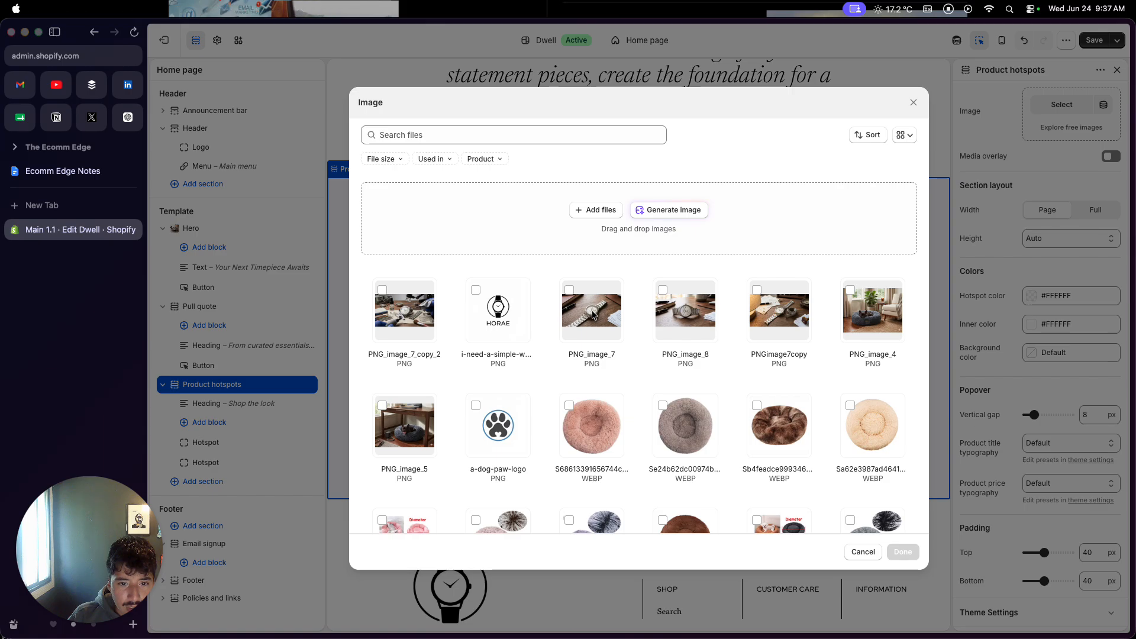
pyautogui.click(773, 314)
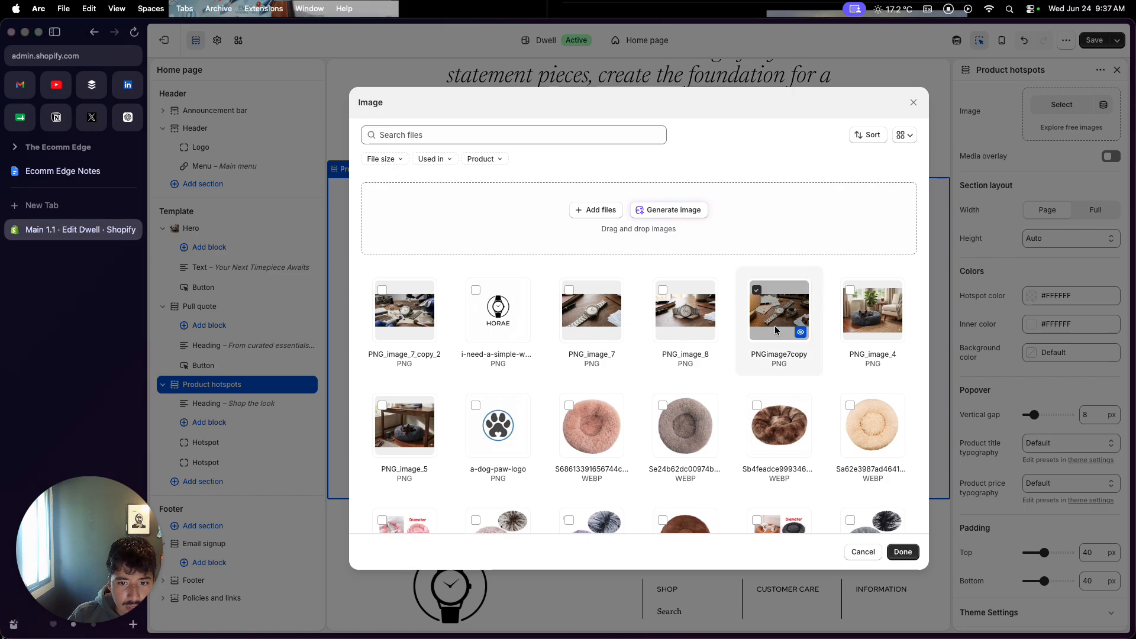
pyautogui.click(901, 551)
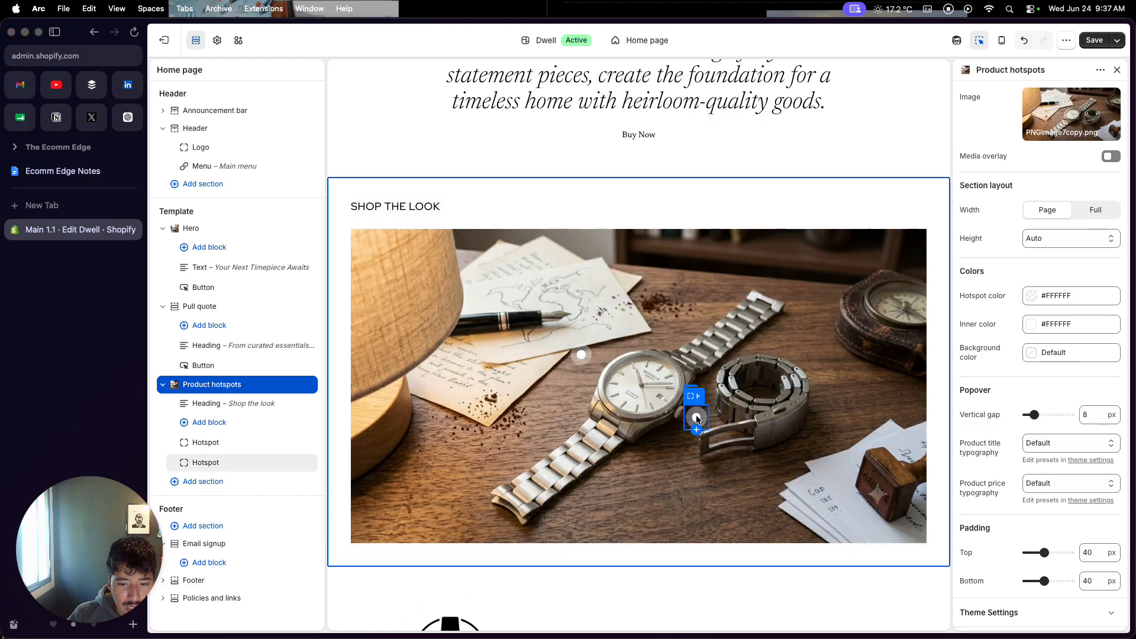
# Assign the Men's Classic Stainless Steel Watch product to the second hotspot, and open the first hotspot's settings.
pyautogui.click(697, 419)
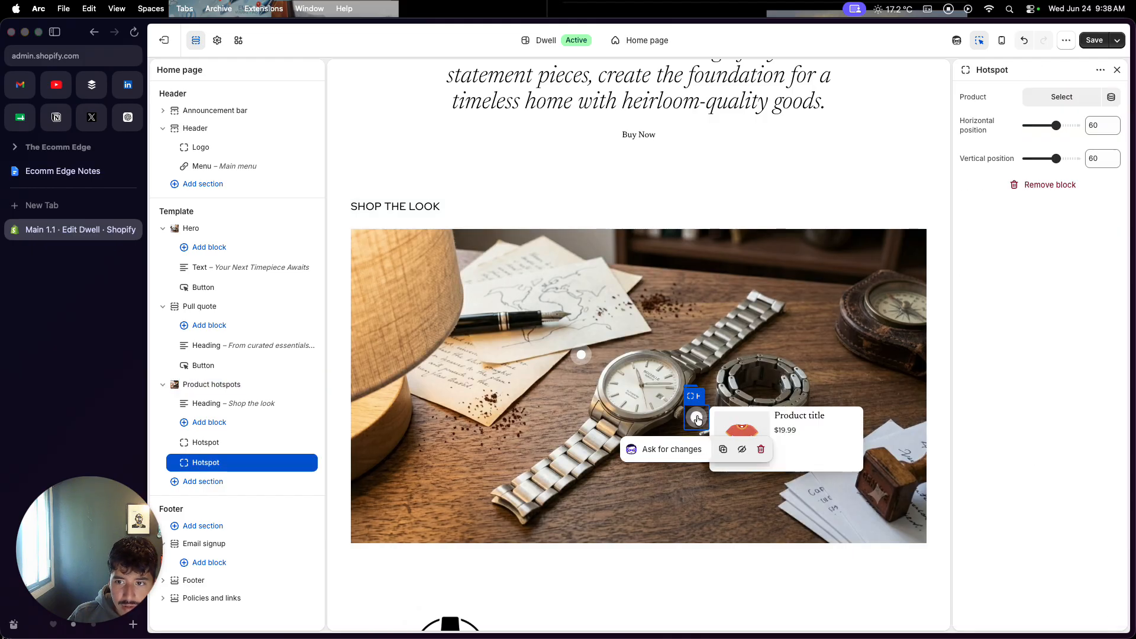
pyautogui.click(1063, 98)
pyautogui.click(965, 130)
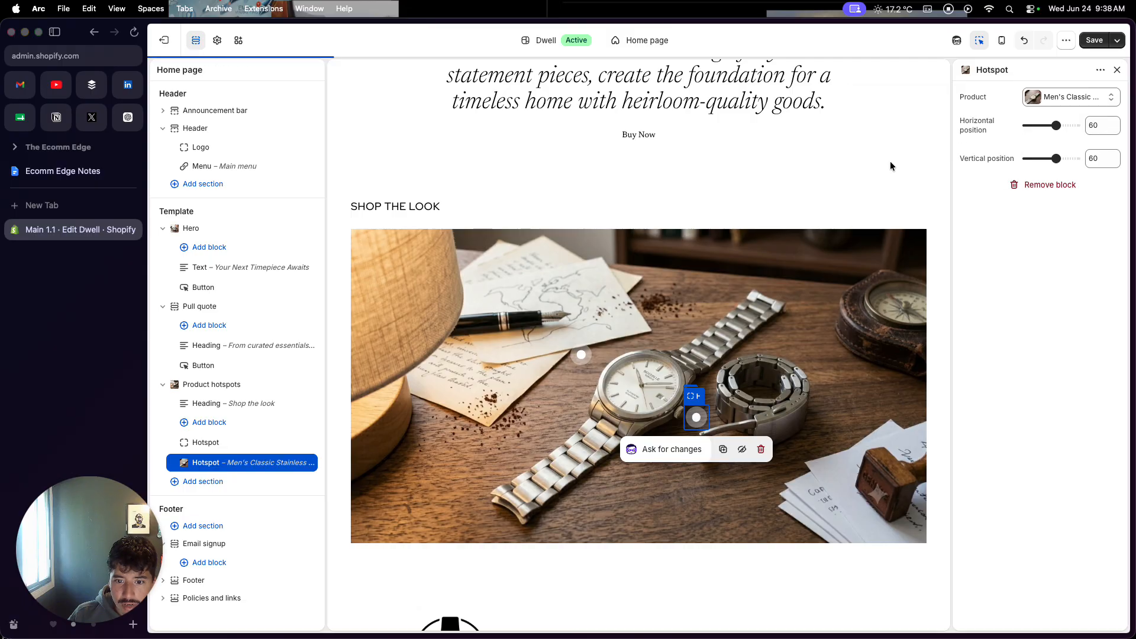
pyautogui.click(582, 357)
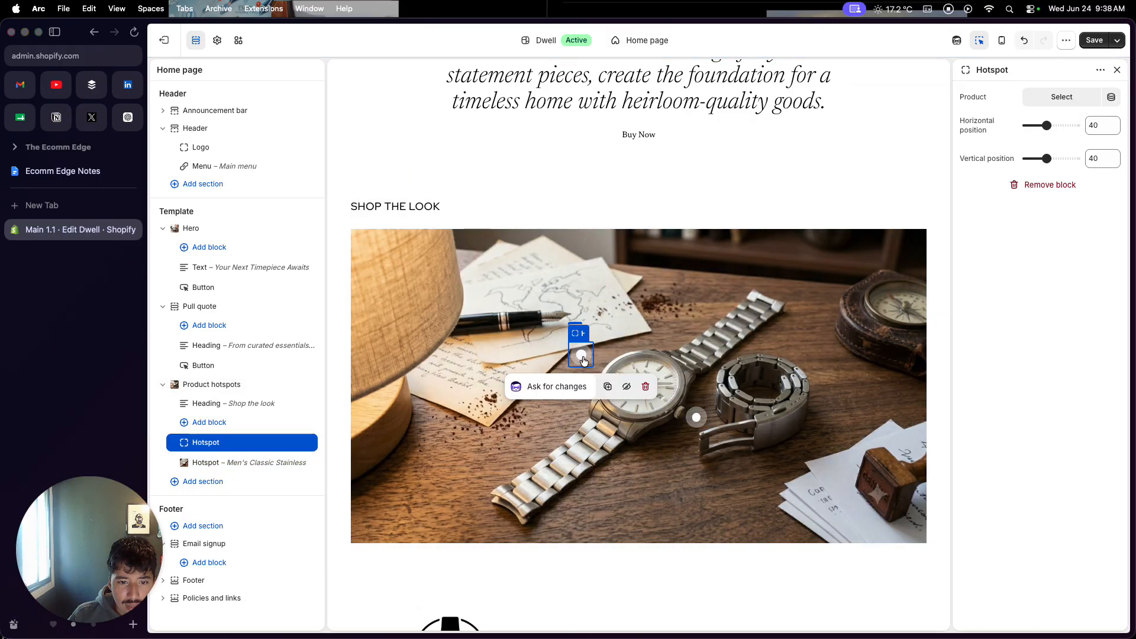
# Remove the first hotspot with no product assigned, and set the remaining watch hotspot's horizontal position to 50.
pyautogui.click(646, 386)
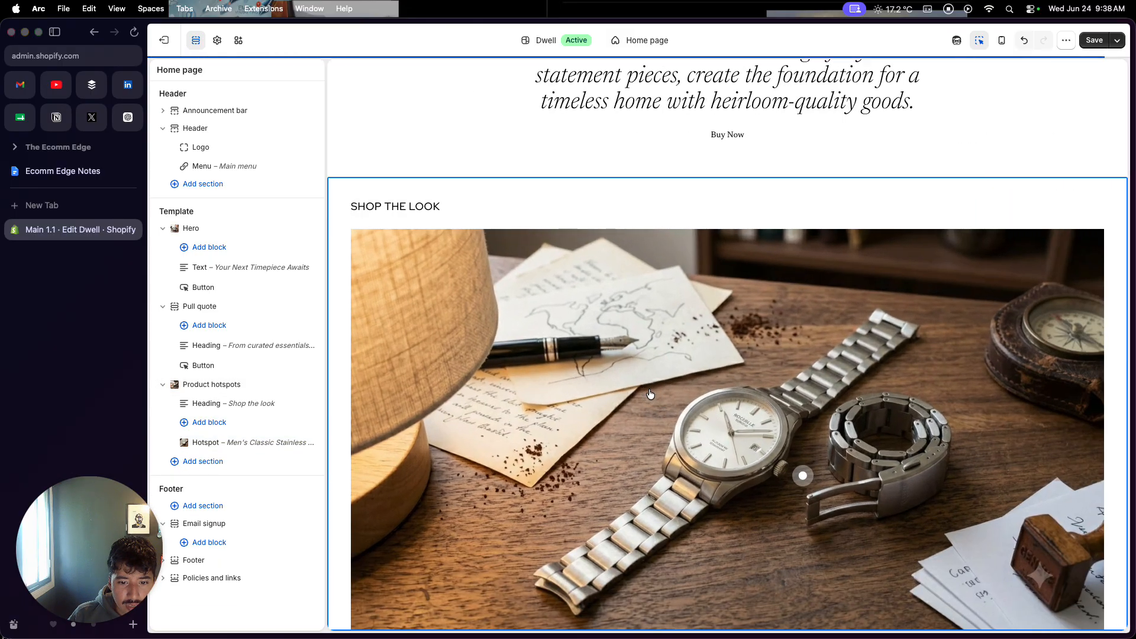
pyautogui.scroll(-3, 652, 414)
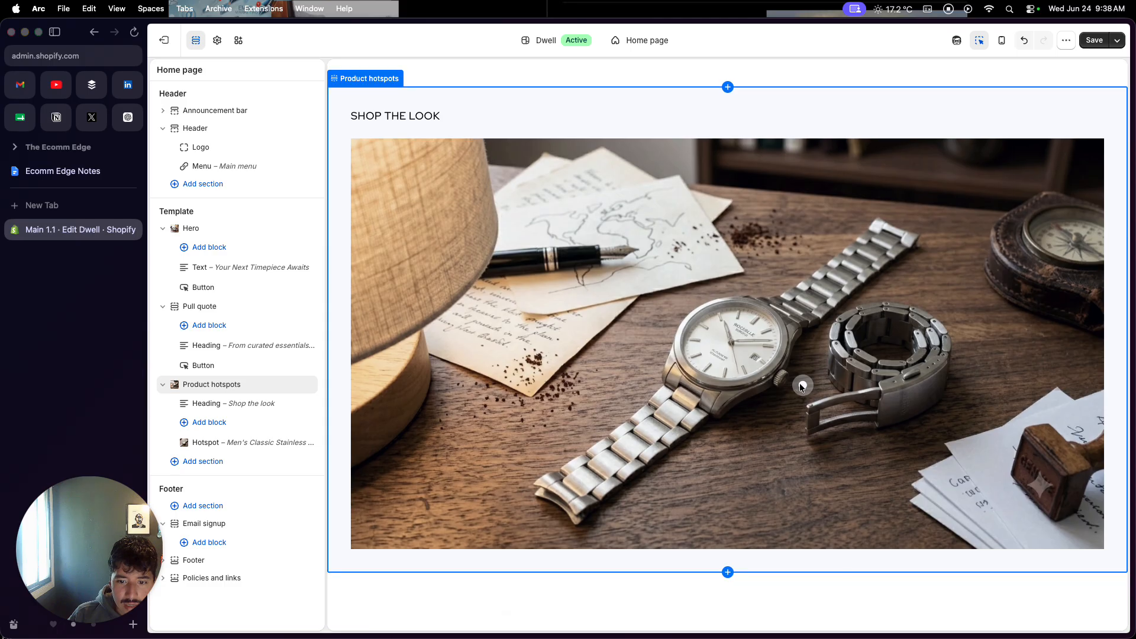
pyautogui.click(801, 385)
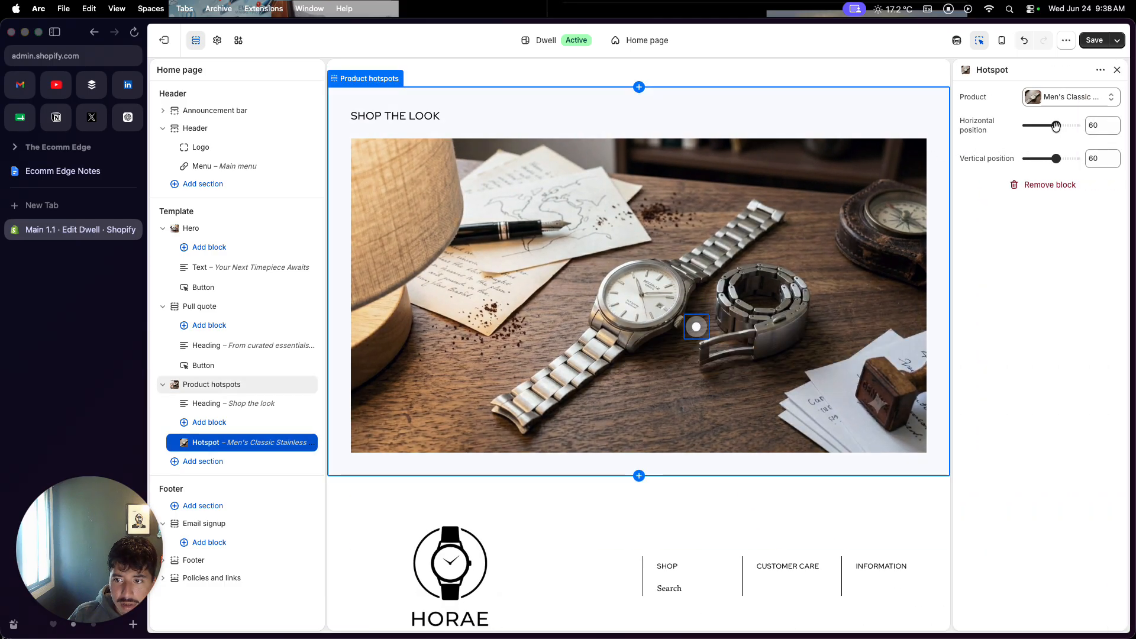
pyautogui.moveTo(1053, 125); pyautogui.dragTo(1051, 126)
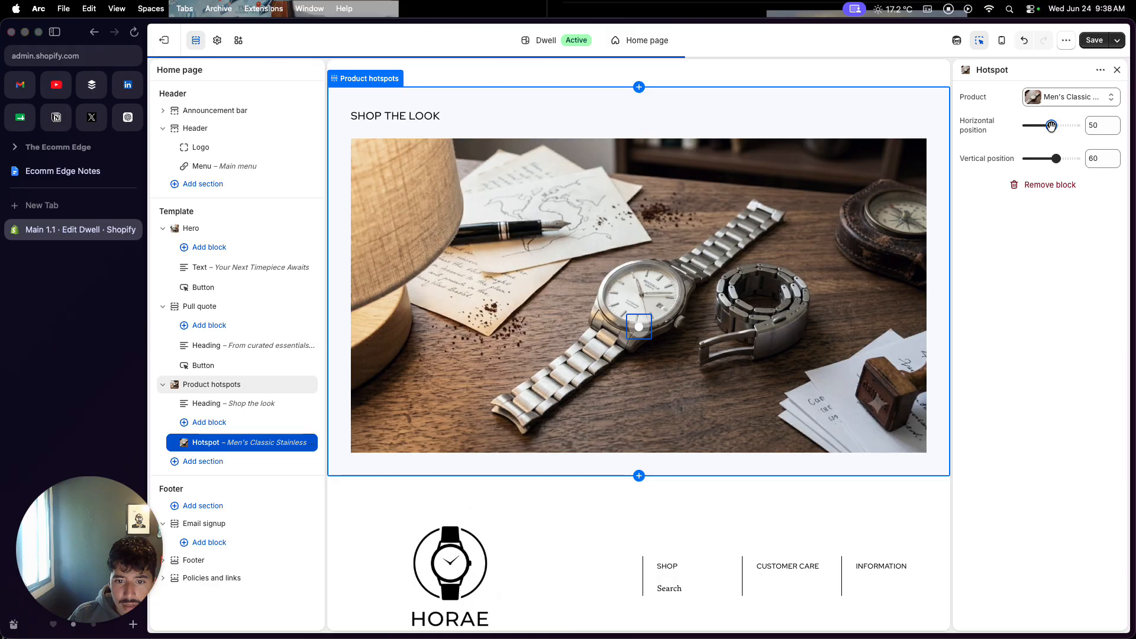
# Review the home page preview from the hero to the footer, including the Pull quote heading and the hotspot's placement.
pyautogui.scroll(5, 857, 431)
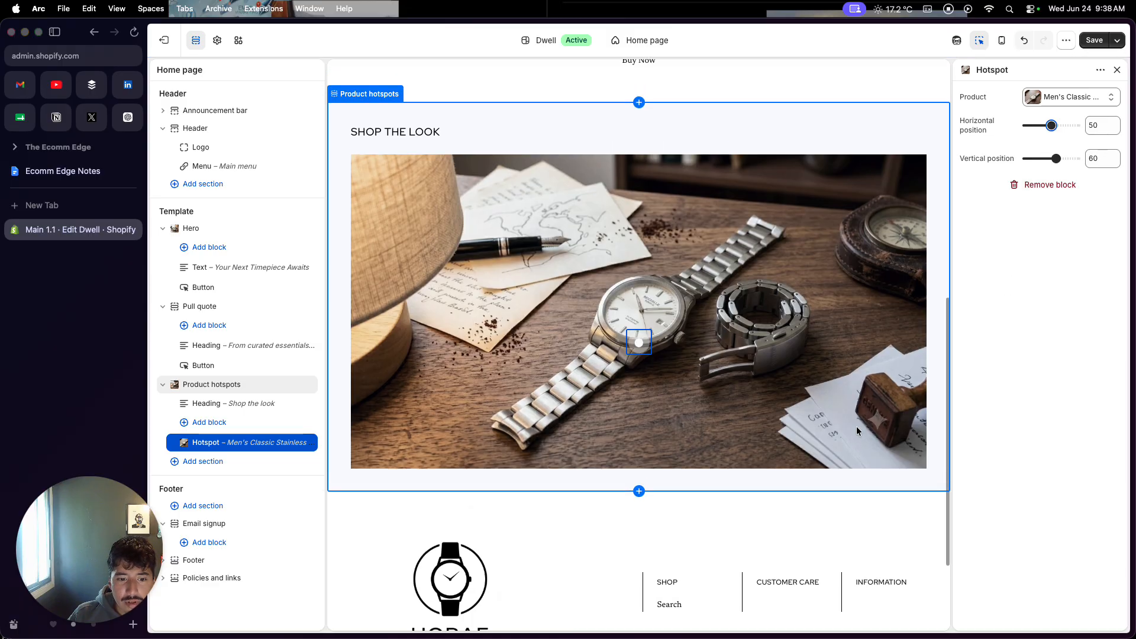
pyautogui.scroll(5, 857, 430)
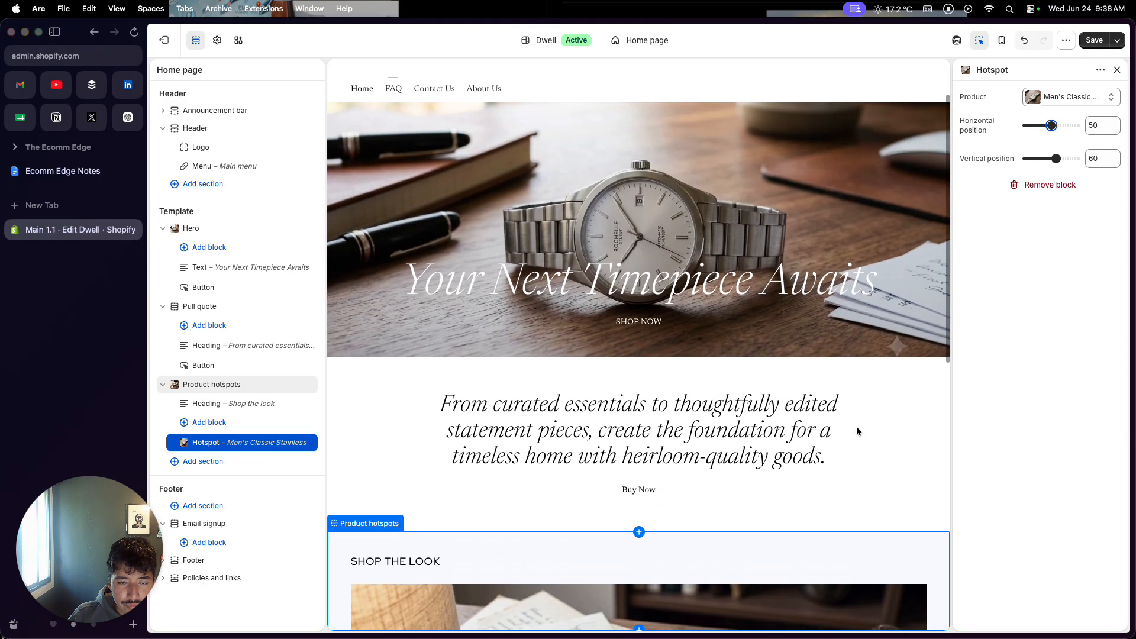
pyautogui.scroll(-10, 857, 431)
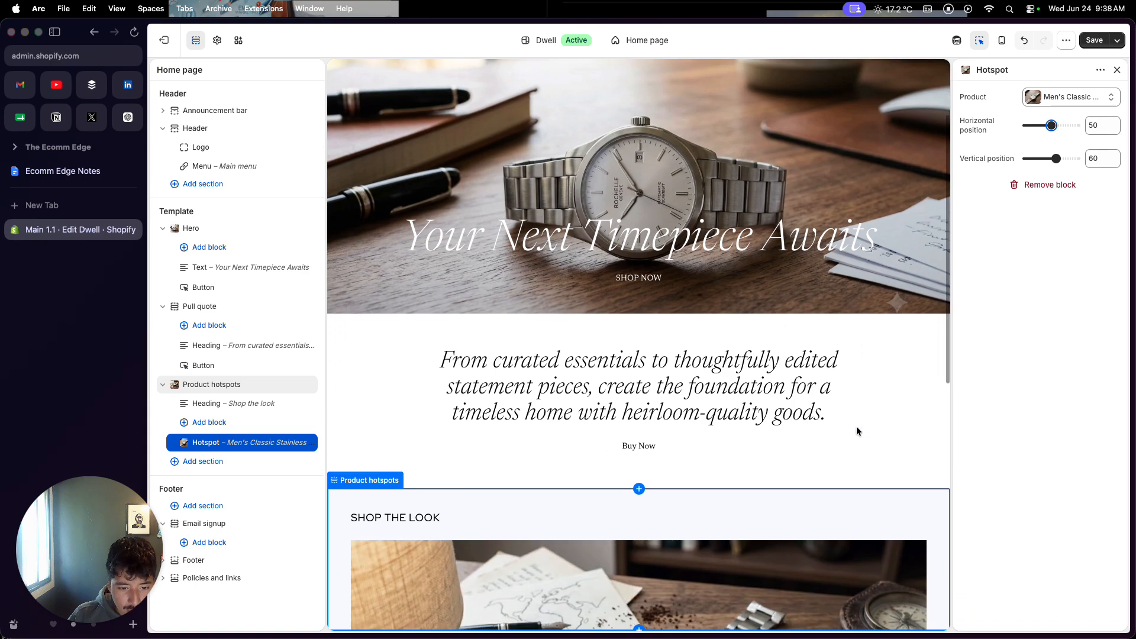
pyautogui.scroll(7, 857, 431)
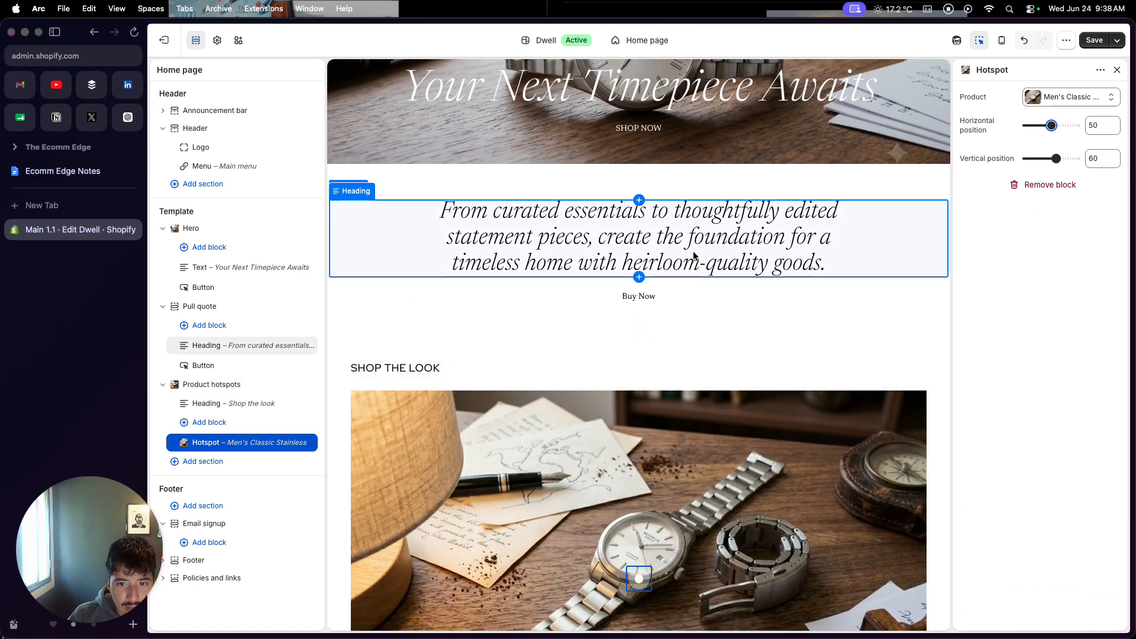
pyautogui.click(695, 255)
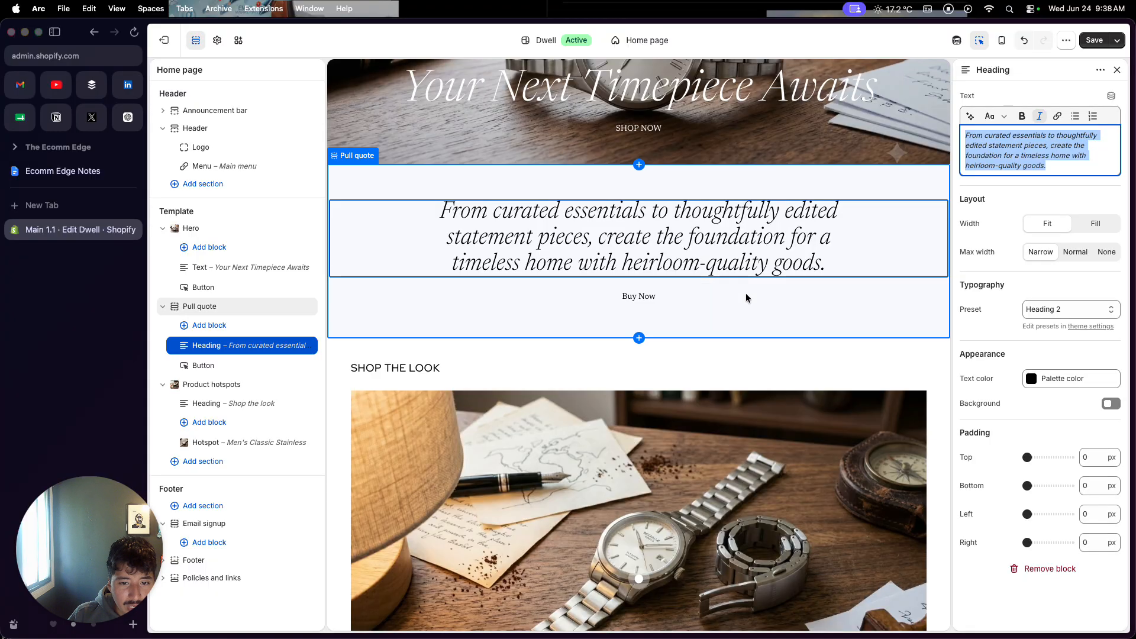
pyautogui.scroll(-5, 746, 297)
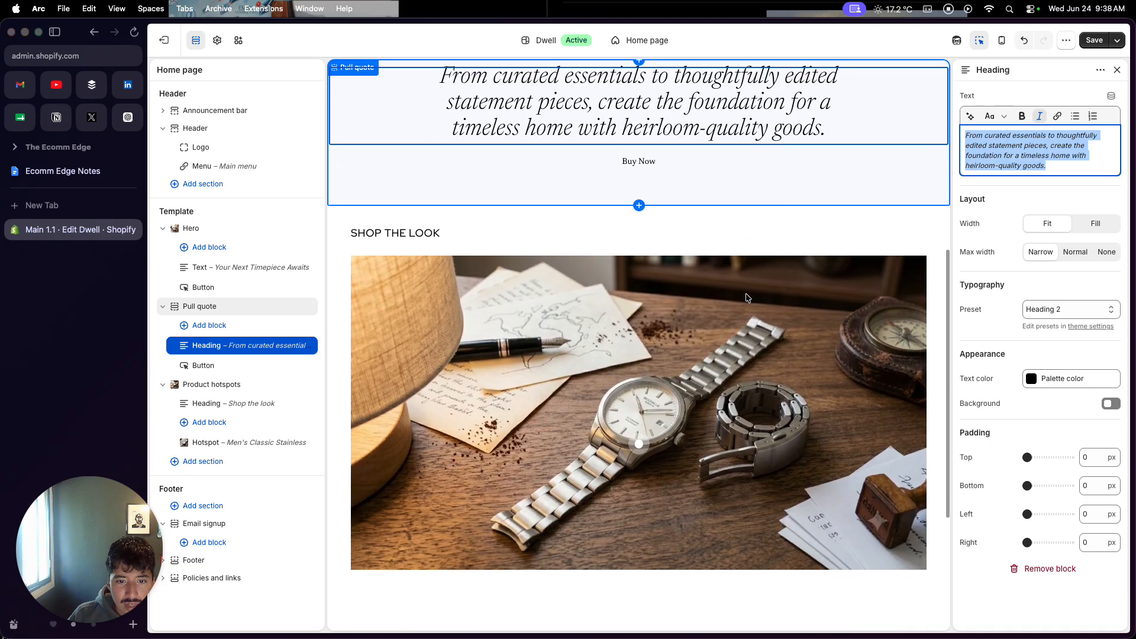
pyautogui.scroll(-3, 746, 294)
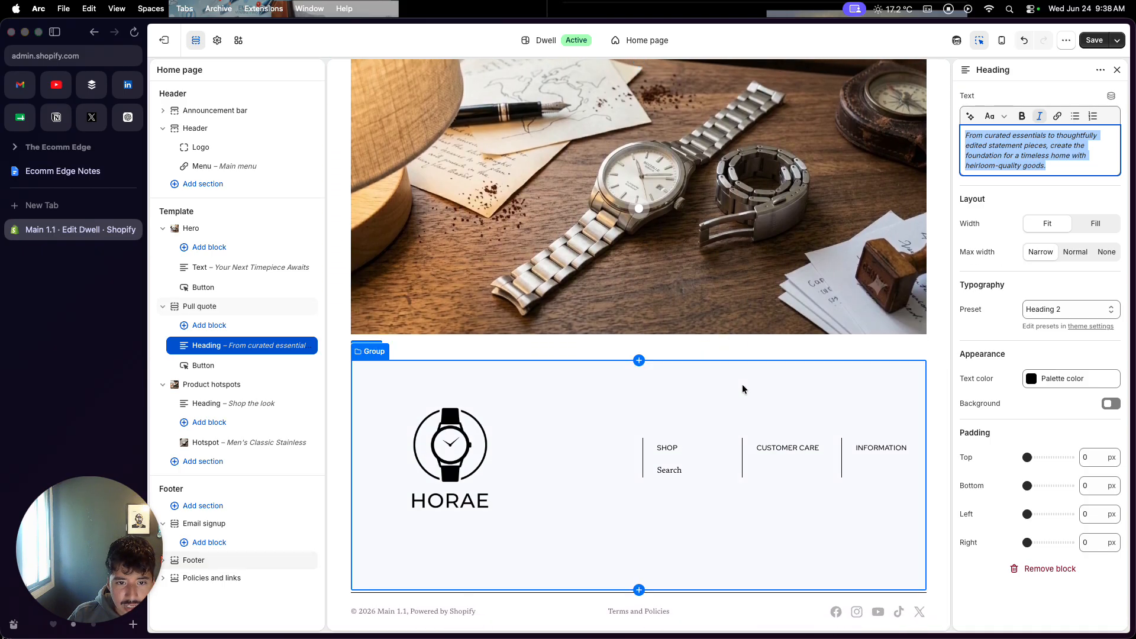
pyautogui.scroll(4, 744, 388)
pyautogui.scroll(7, 744, 388)
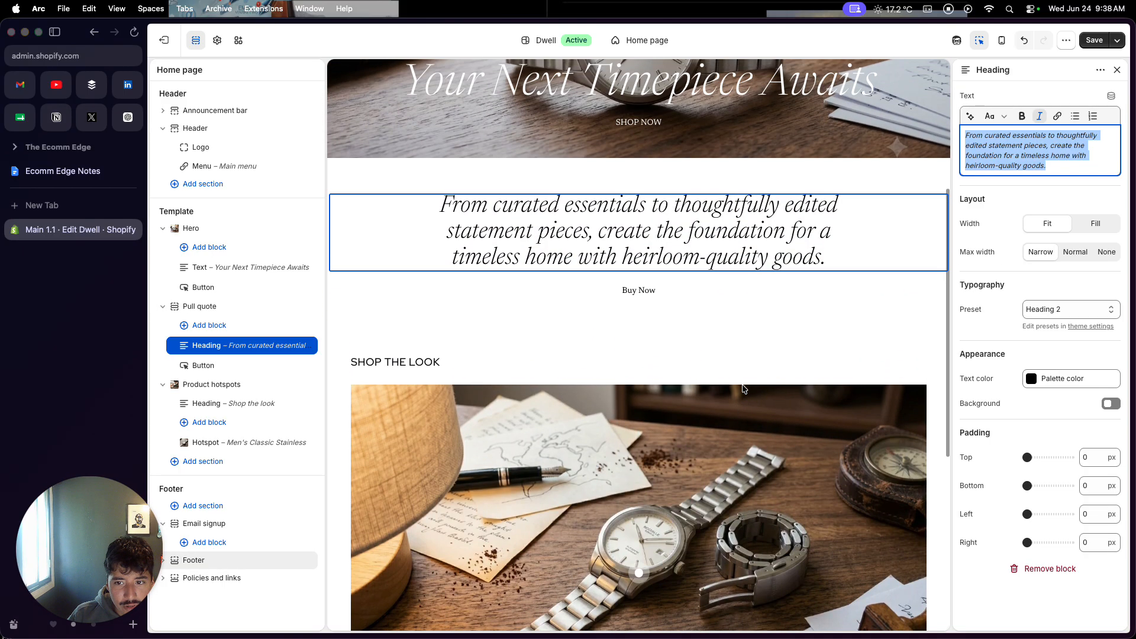
# Remove the Announcement bar section from the page's header group.
pyautogui.scroll(2, 744, 388)
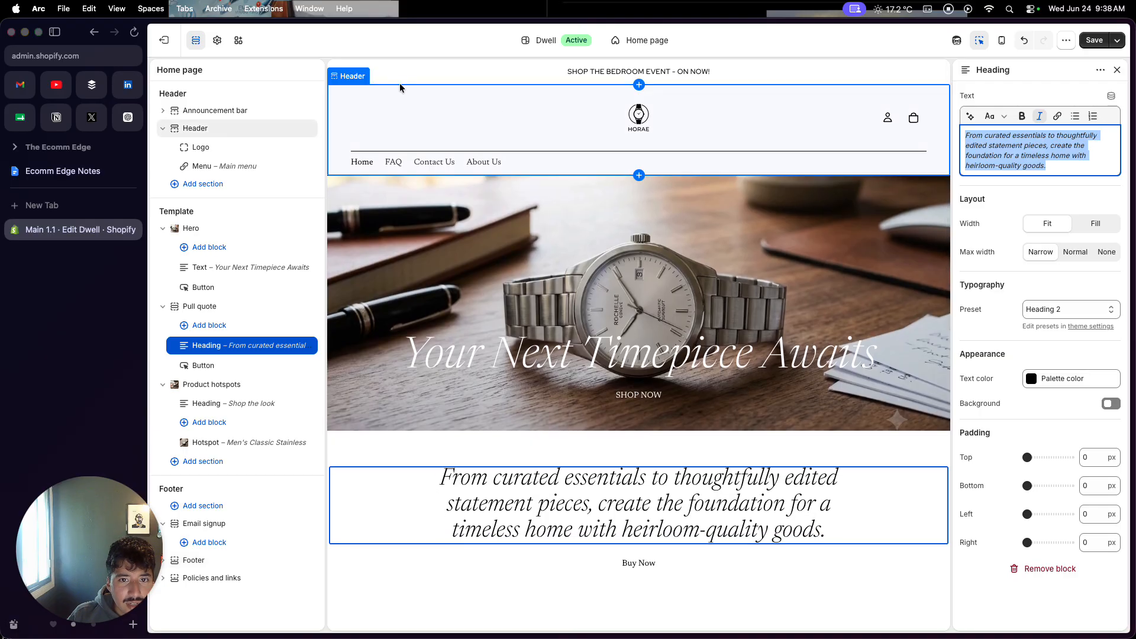
pyautogui.click(403, 80)
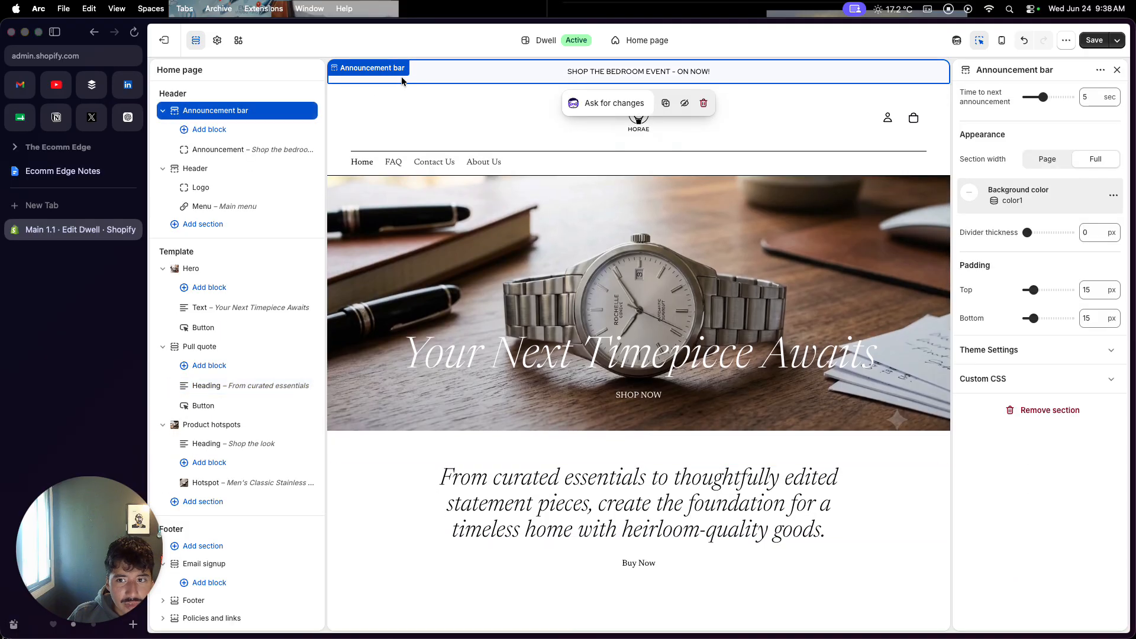
pyautogui.click(704, 103)
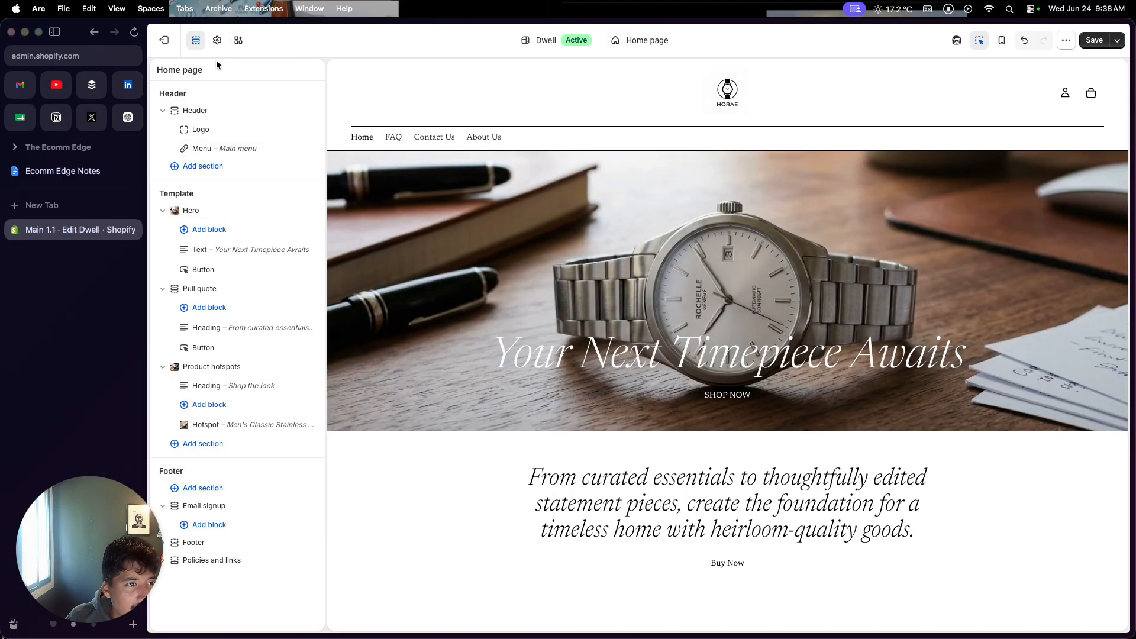
# Look through the theme settings, examining the Color palette and Page groups for background options.
pyautogui.click(216, 41)
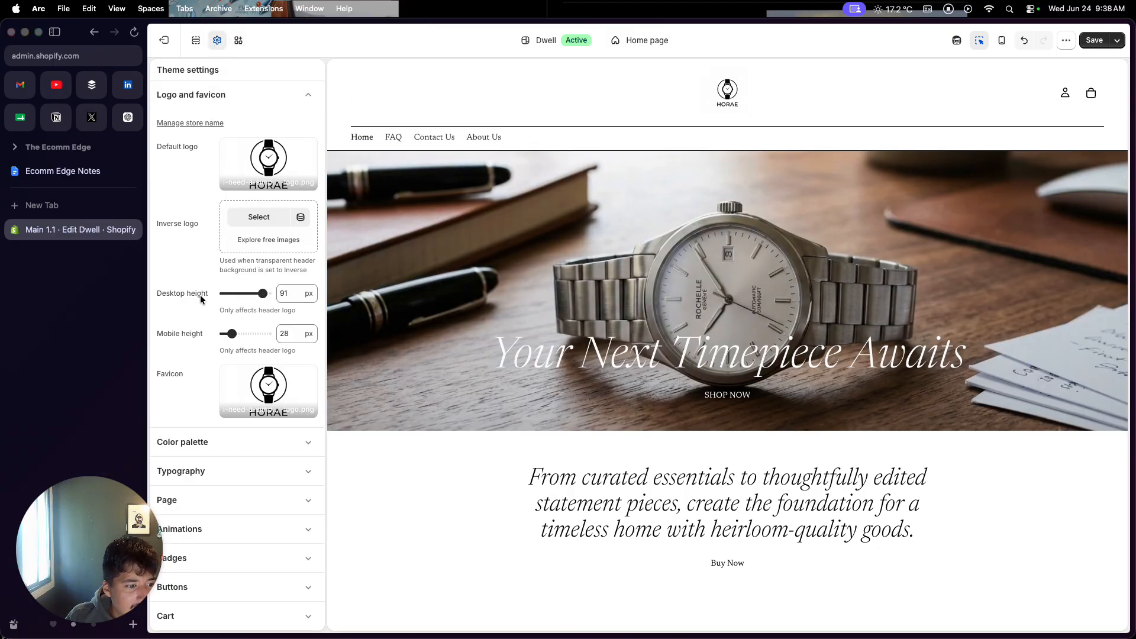
pyautogui.scroll(-5, 200, 299)
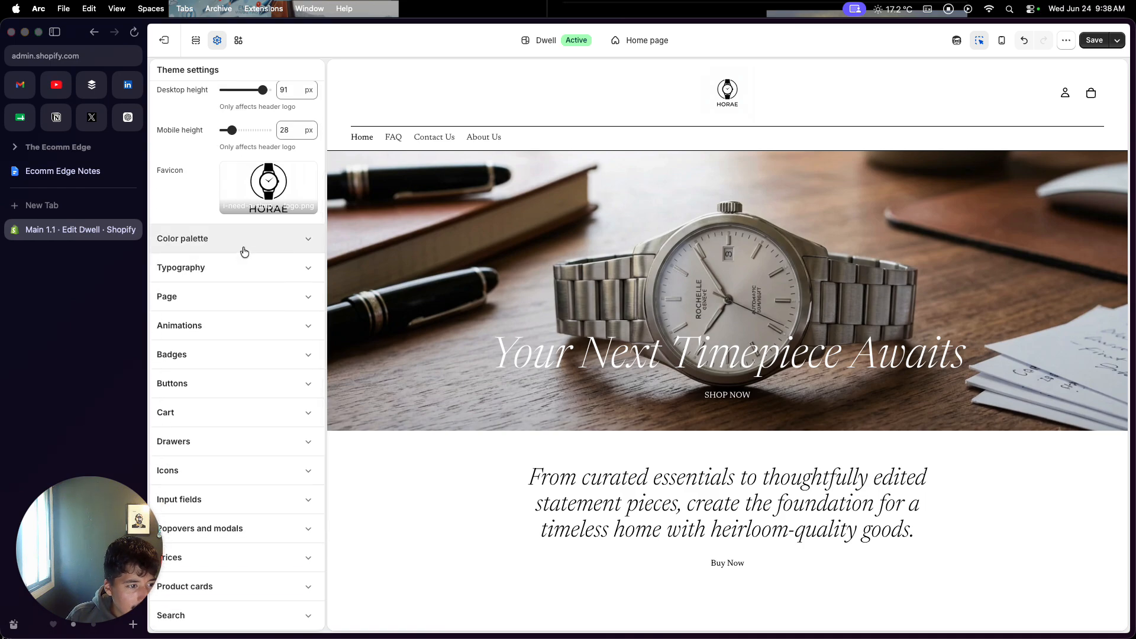
pyautogui.click(243, 239)
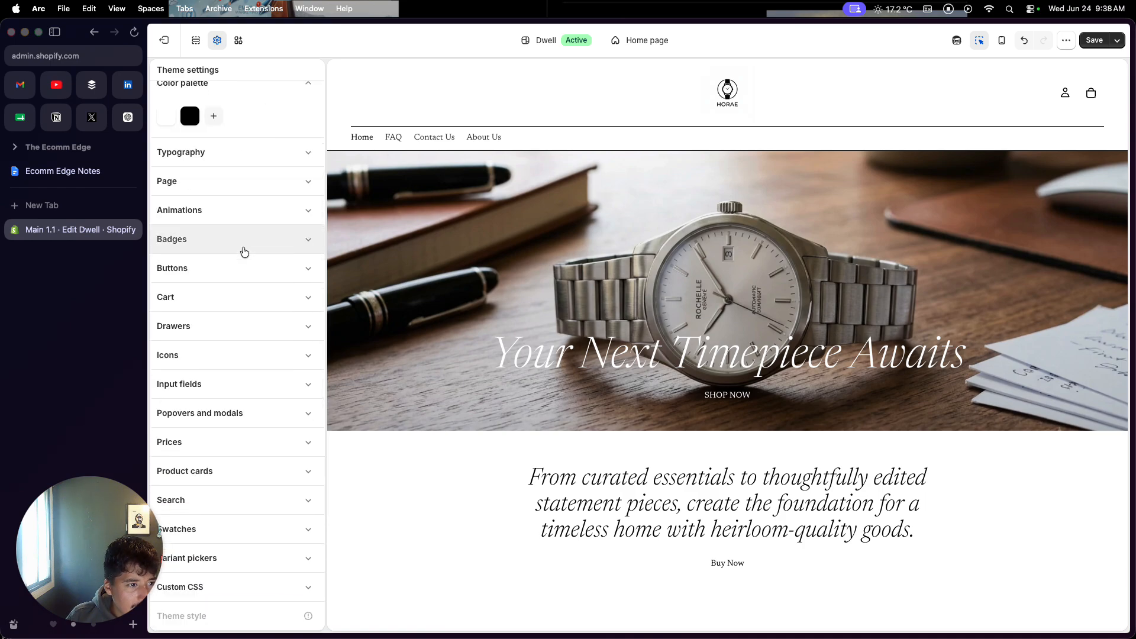
pyautogui.click(248, 182)
pyautogui.scroll(-2, 244, 267)
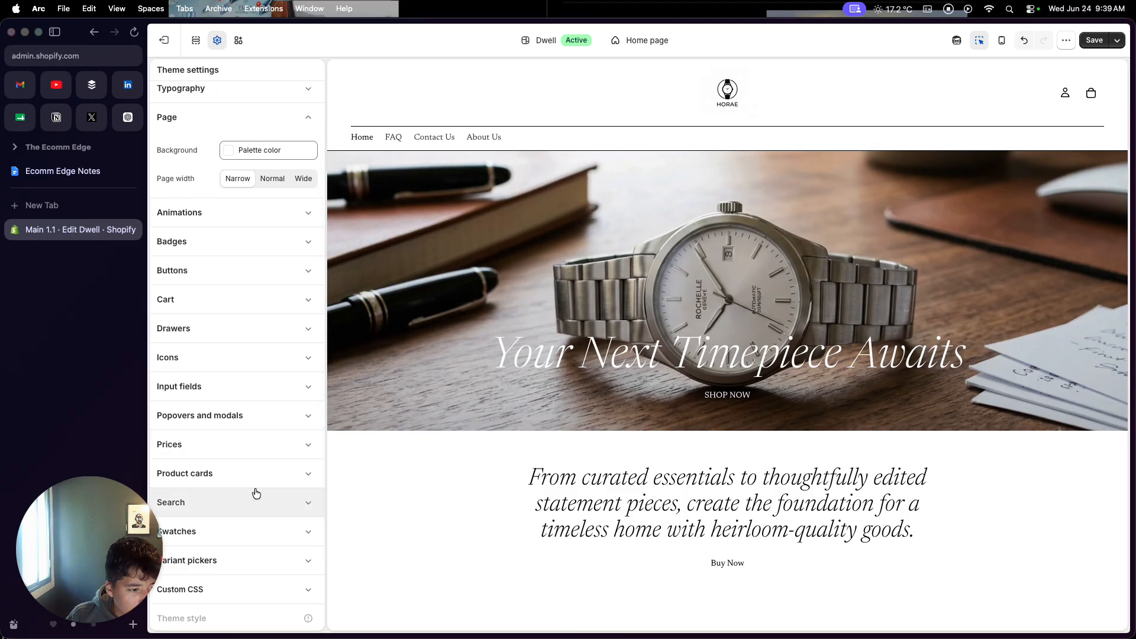
pyautogui.scroll(2, 254, 509)
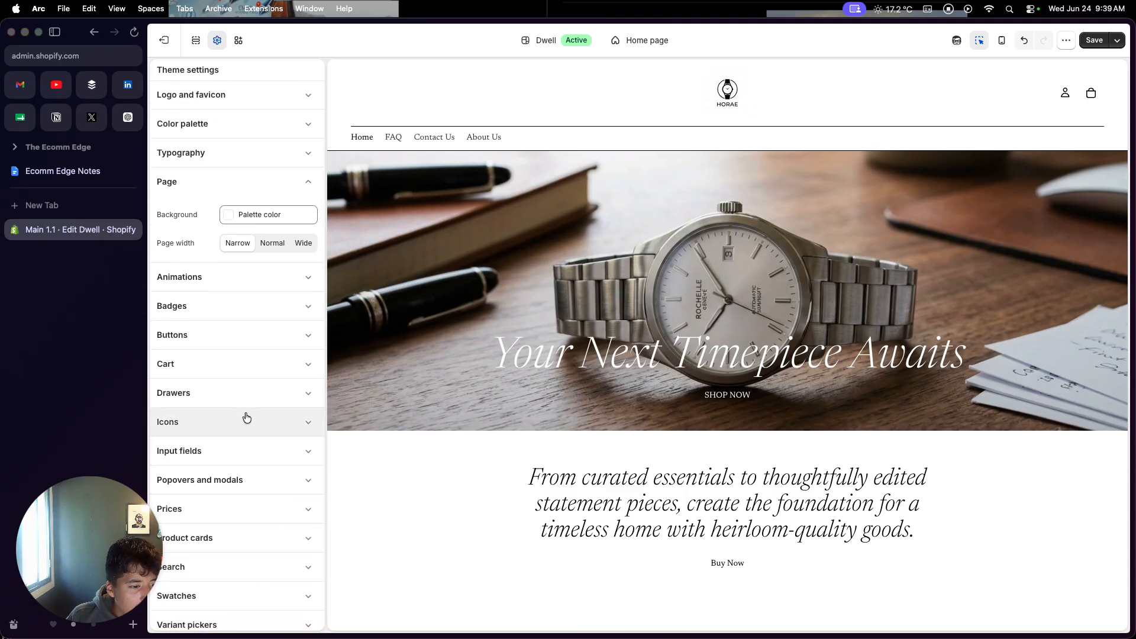
# Examine the appearance and color settings of the Header, Pull quote and Product hotspots sections.
pyautogui.click(455, 101)
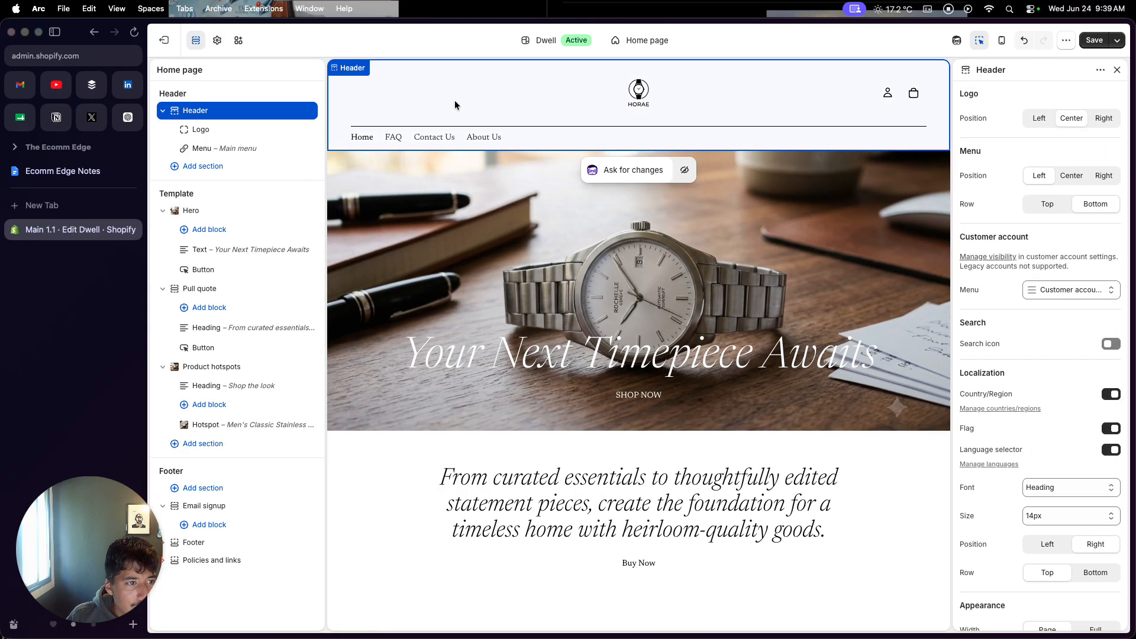
pyautogui.scroll(-5, 961, 218)
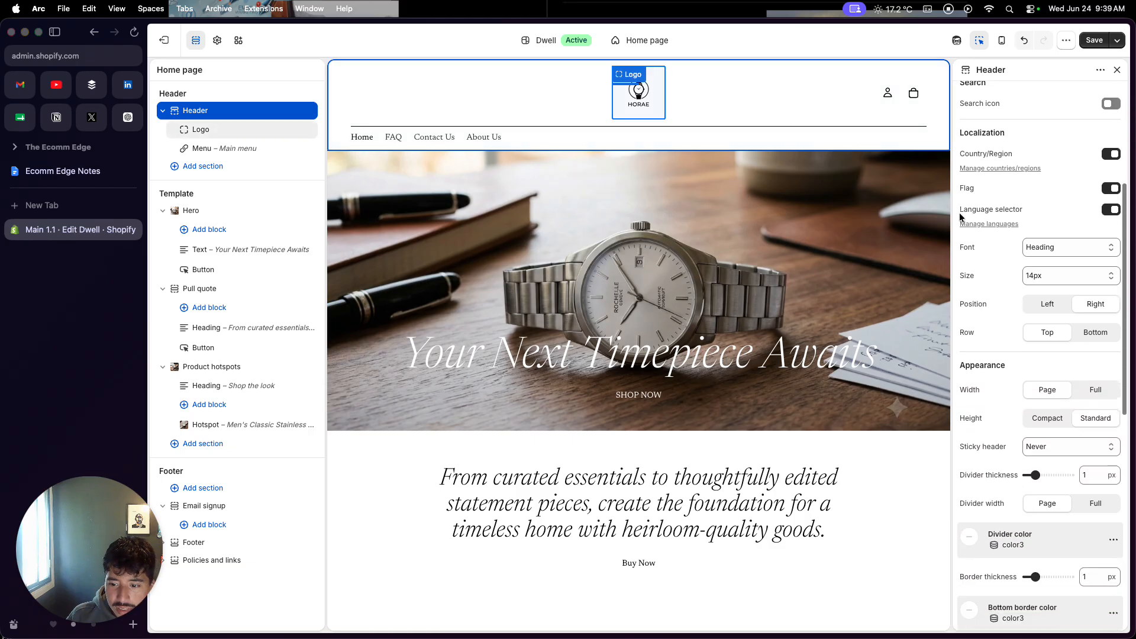
pyautogui.click(921, 449)
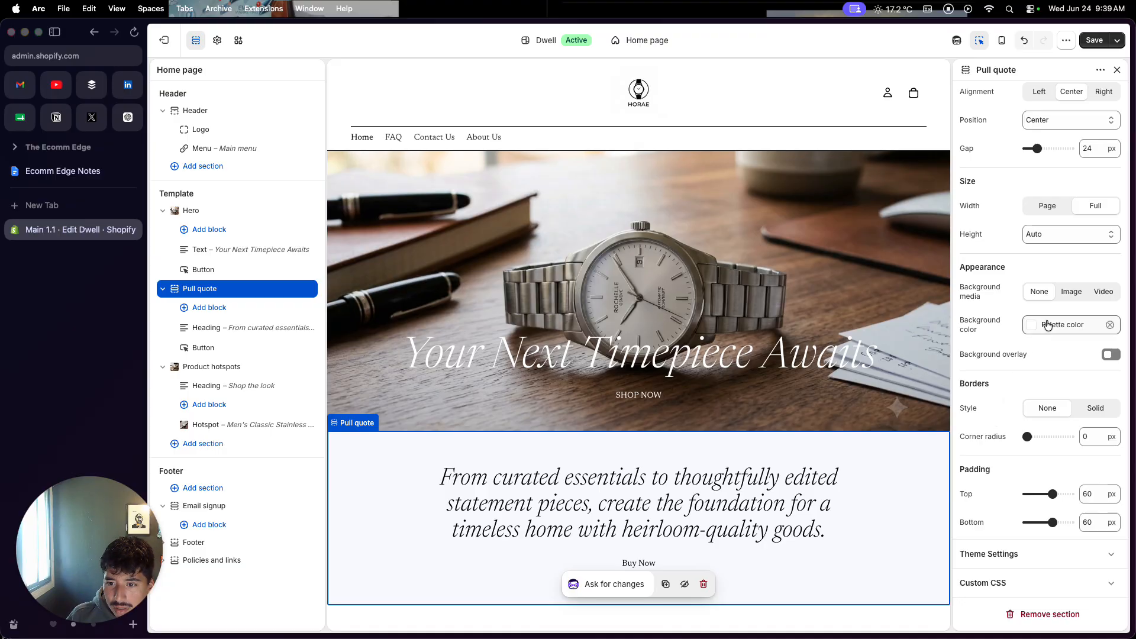
pyautogui.scroll(-3, 886, 519)
pyautogui.click(931, 483)
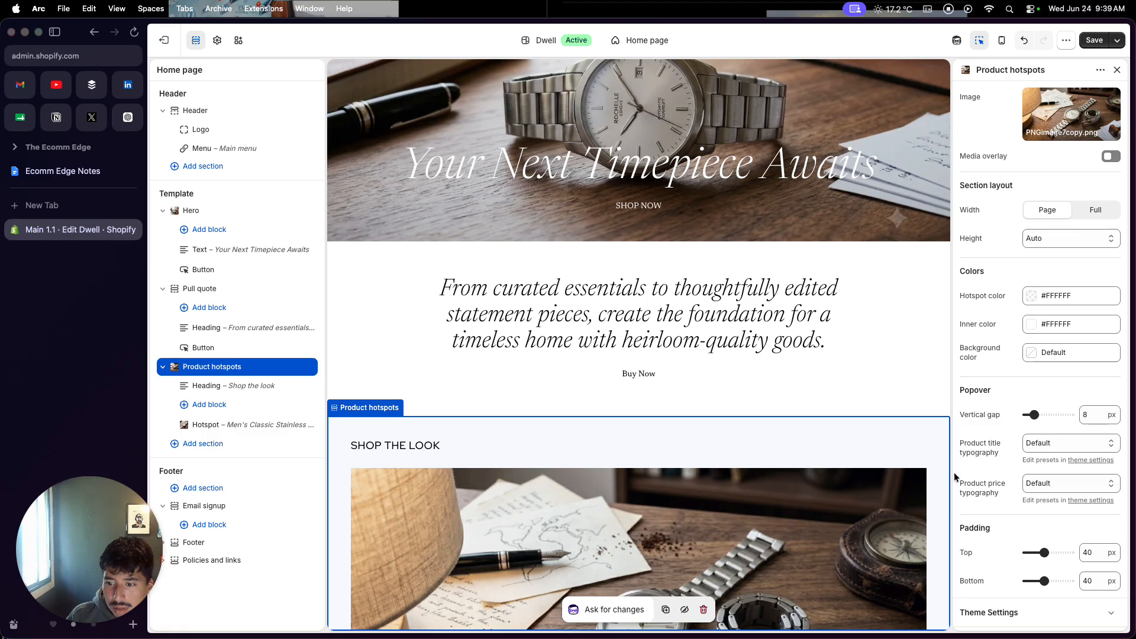
pyautogui.scroll(-2, 977, 470)
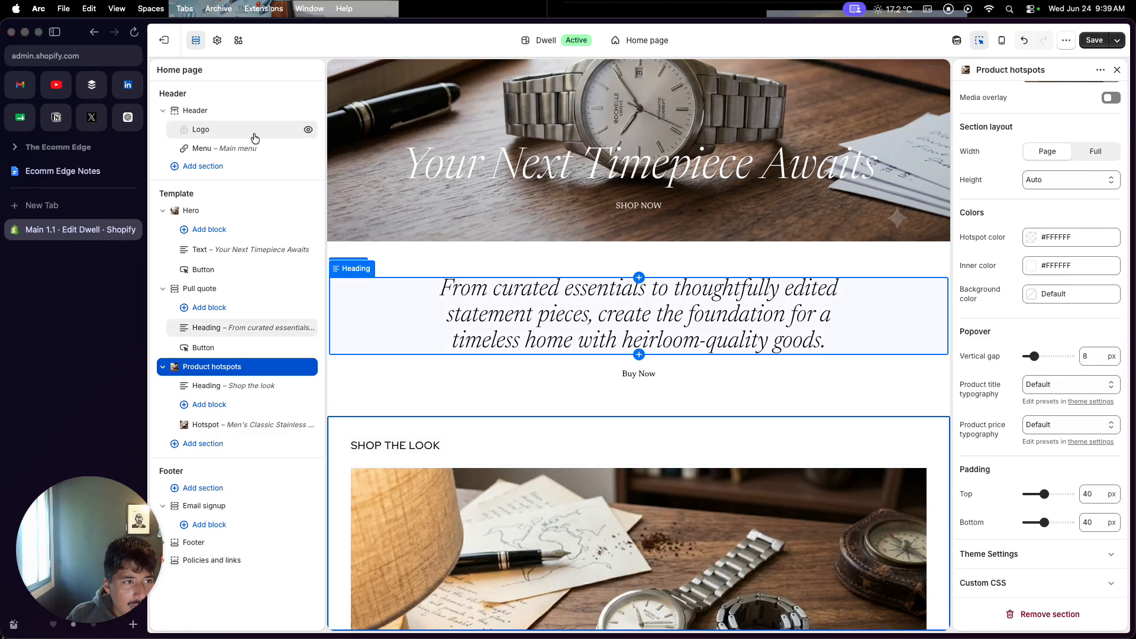
# Change the white color in the theme's color palette to the warm off-white E8E4DB.
pyautogui.click(217, 39)
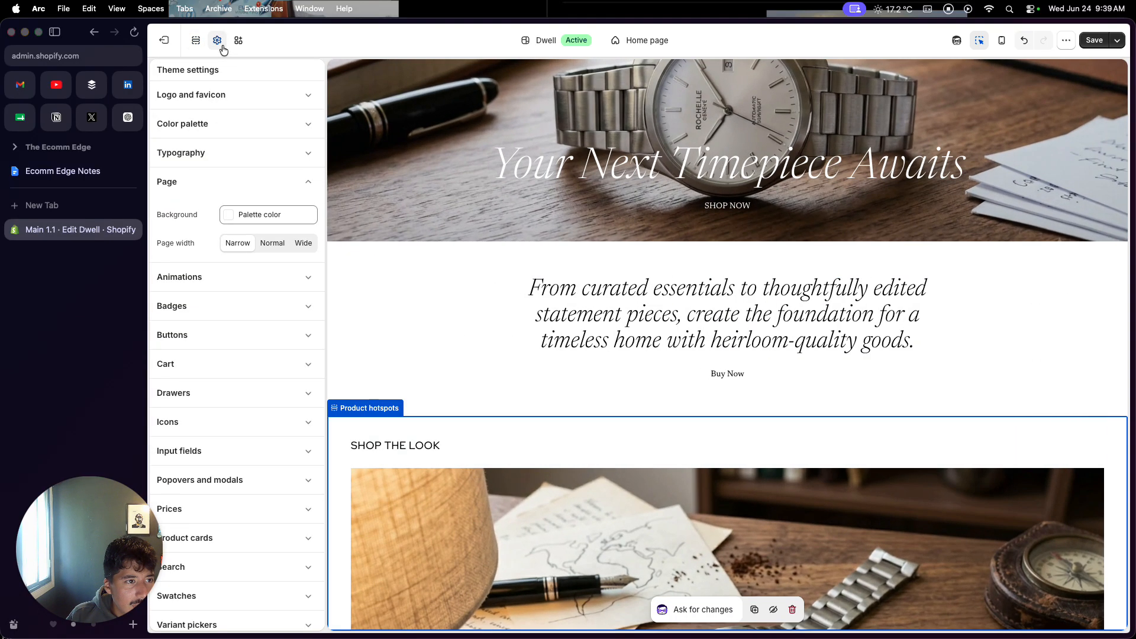
pyautogui.click(213, 102)
pyautogui.click(203, 95)
pyautogui.click(203, 126)
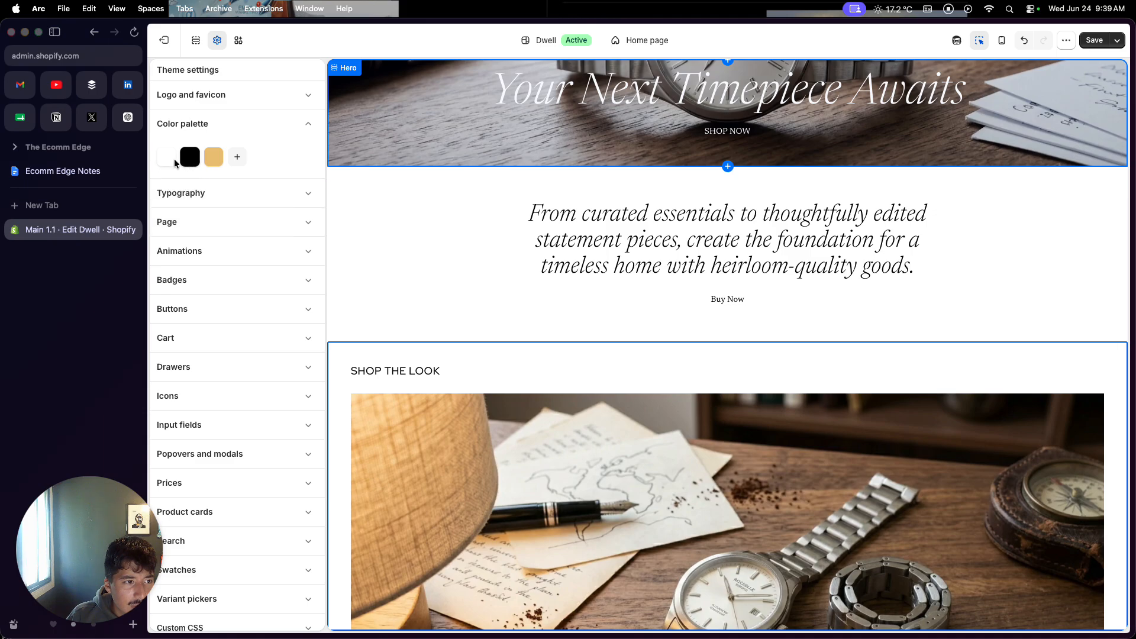
pyautogui.click(166, 157)
pyautogui.moveTo(200, 279); pyautogui.dragTo(210, 280)
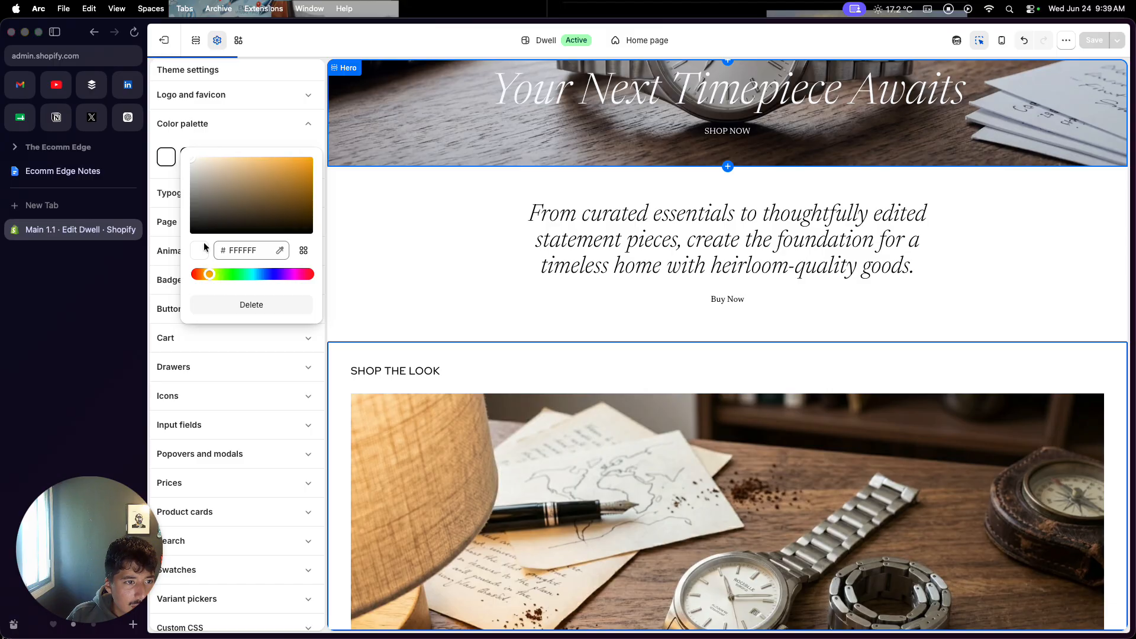
pyautogui.moveTo(197, 165); pyautogui.dragTo(218, 155)
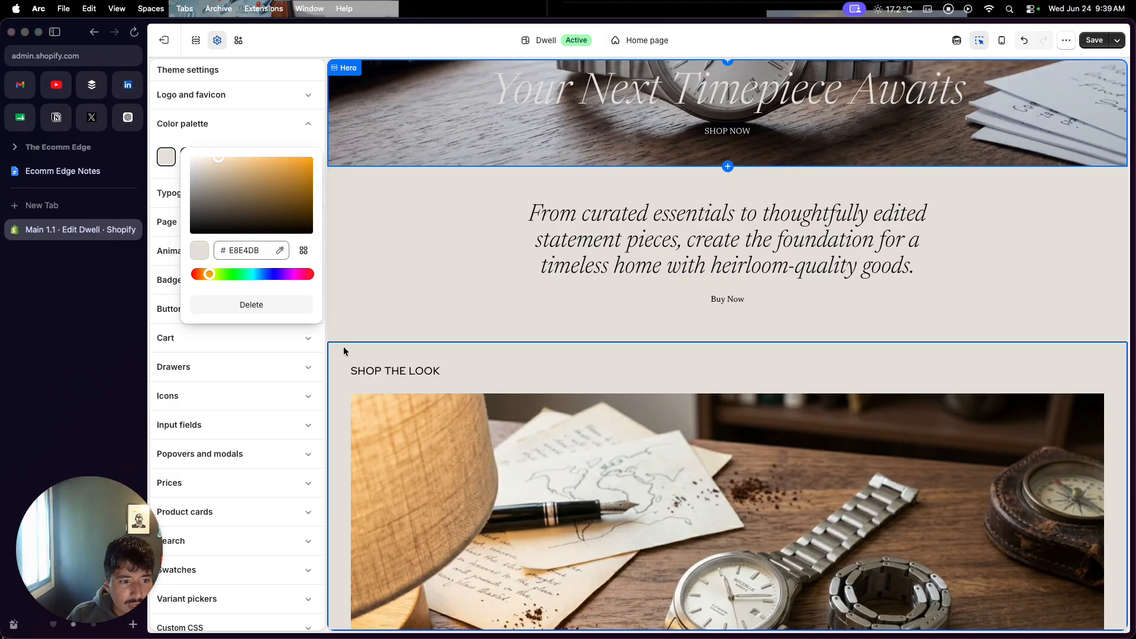
pyautogui.click(369, 314)
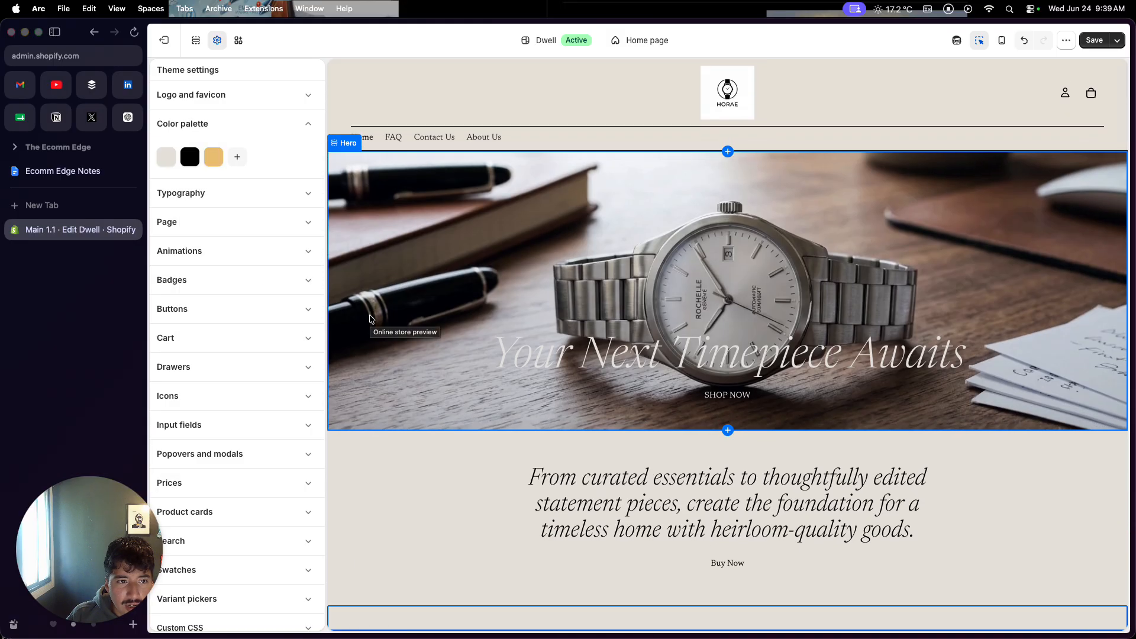
# Check the recolored home page down to the footer and save the theme changes.
pyautogui.scroll(-15, 366, 378)
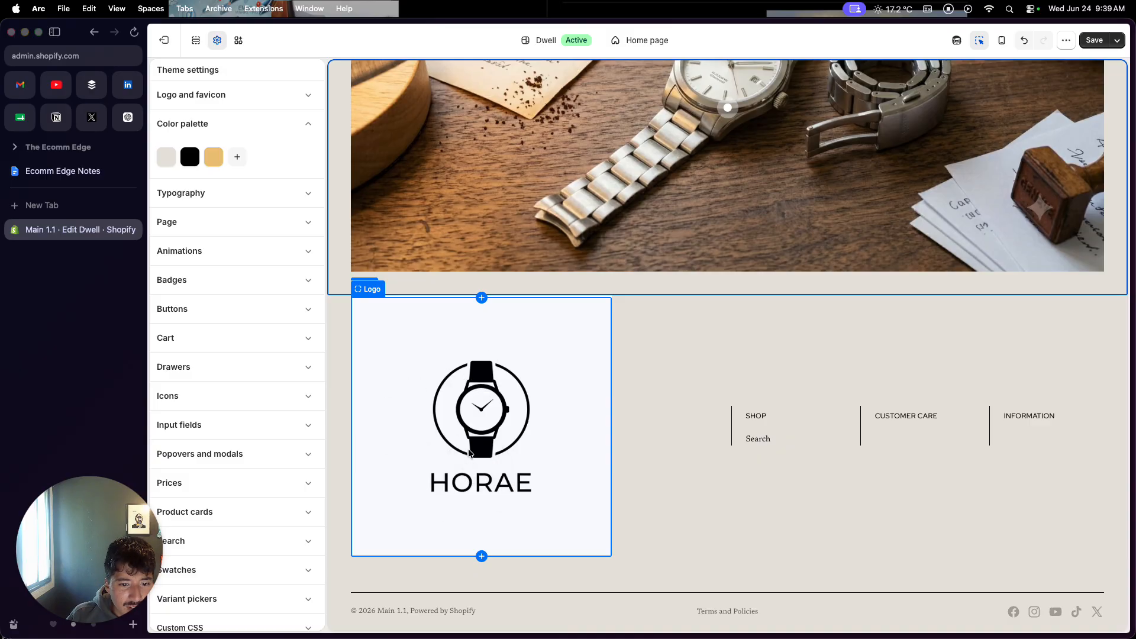
pyautogui.scroll(20, 640, 401)
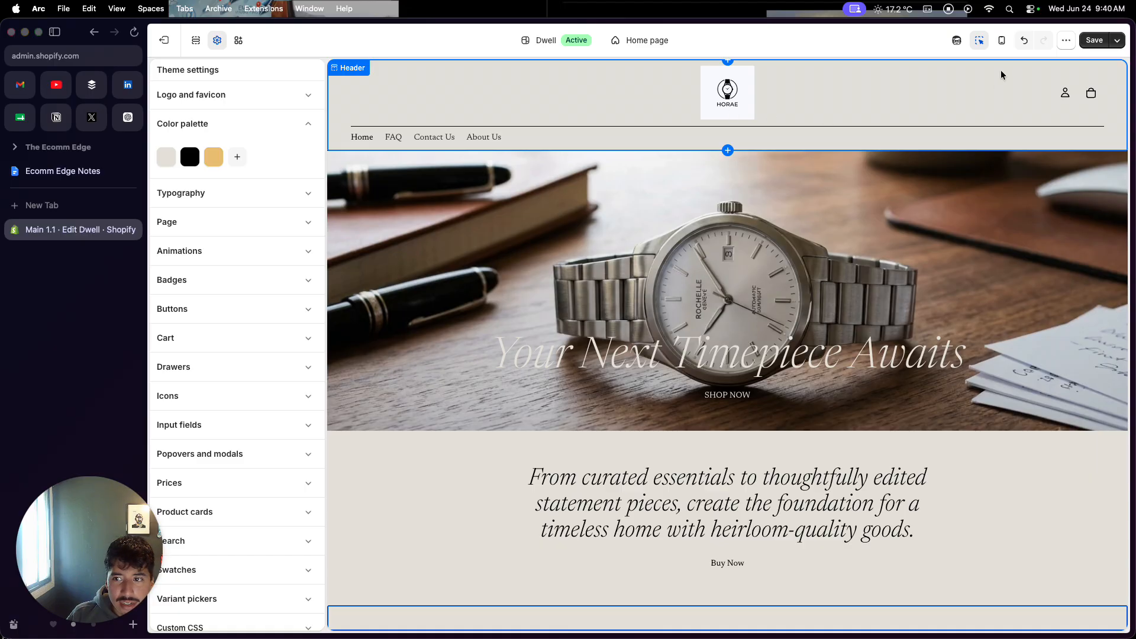
pyautogui.click(1095, 43)
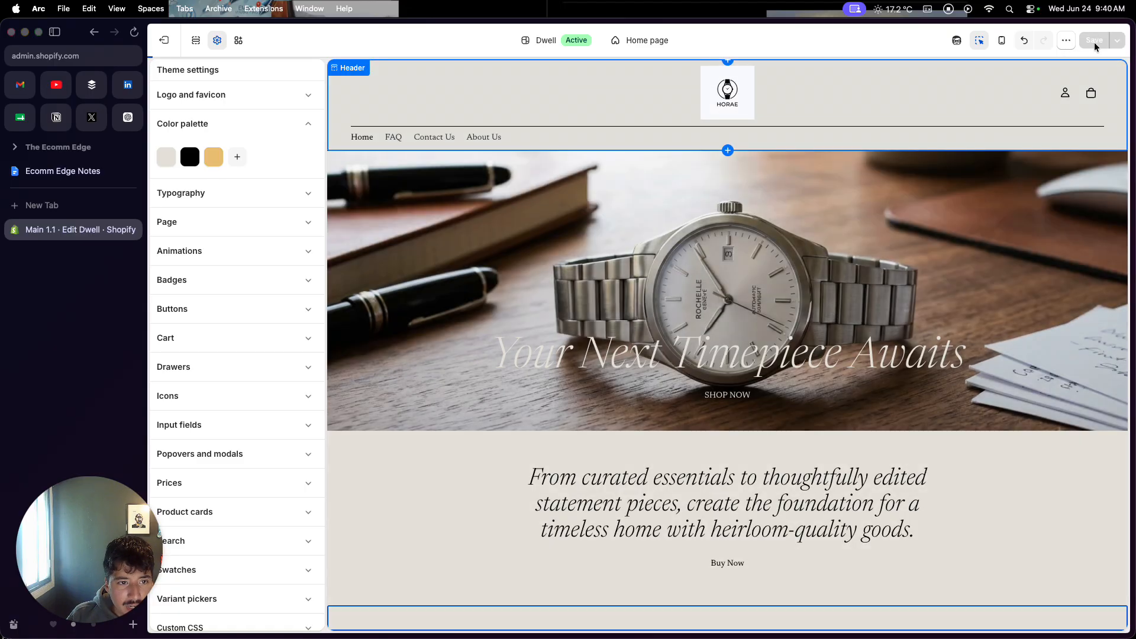
# Switch the theme editor from the home page to the Default product template.
pyautogui.click(651, 41)
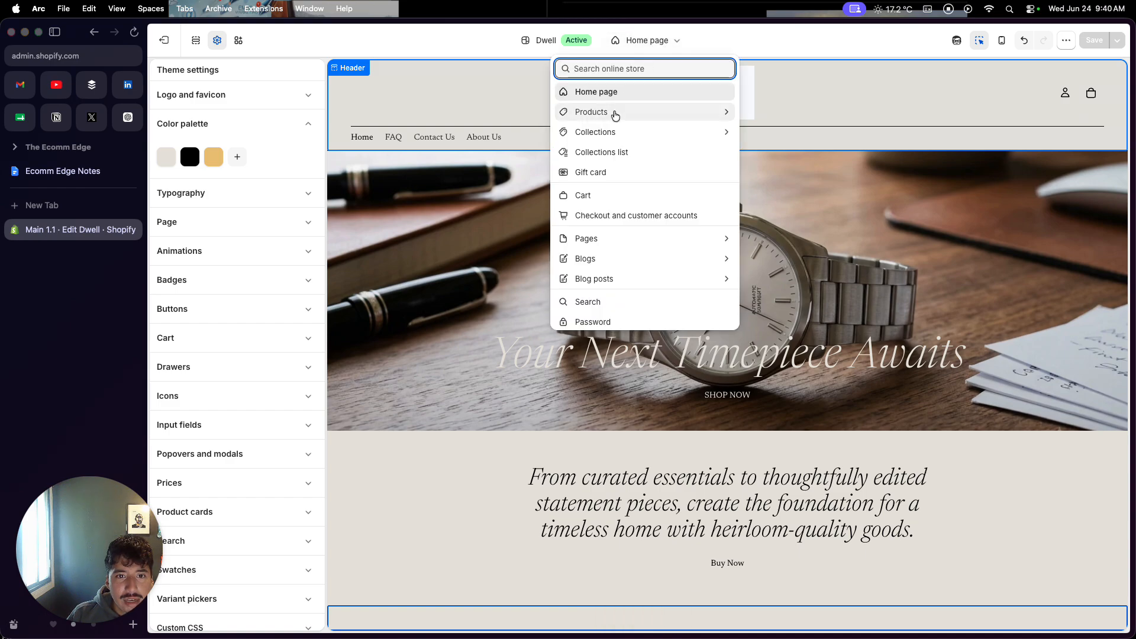
pyautogui.click(614, 112)
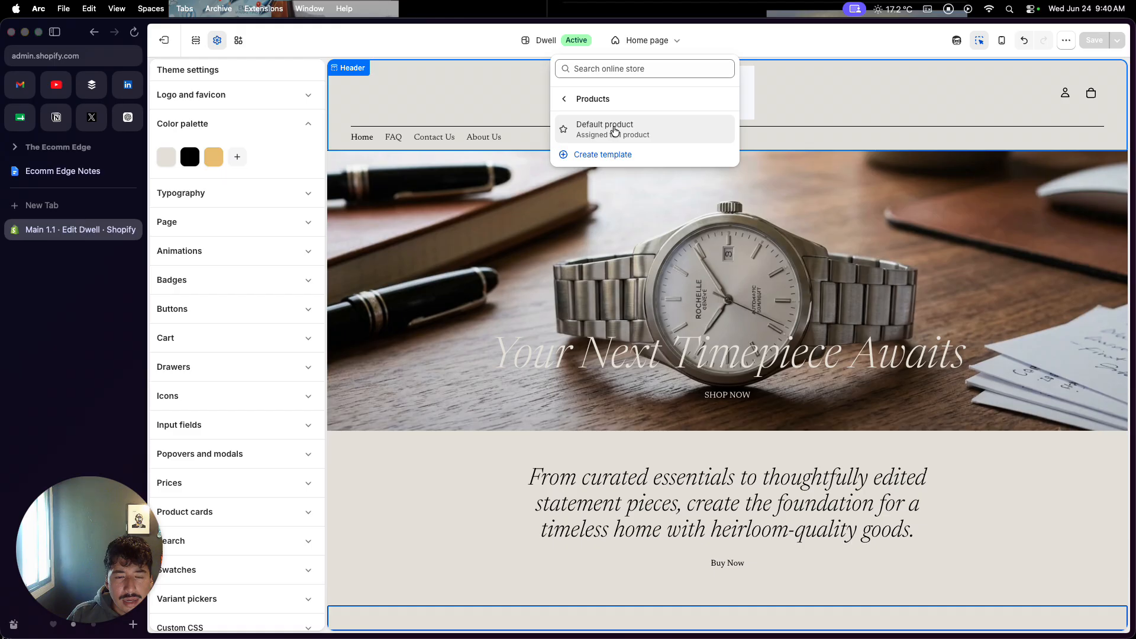
pyautogui.click(614, 127)
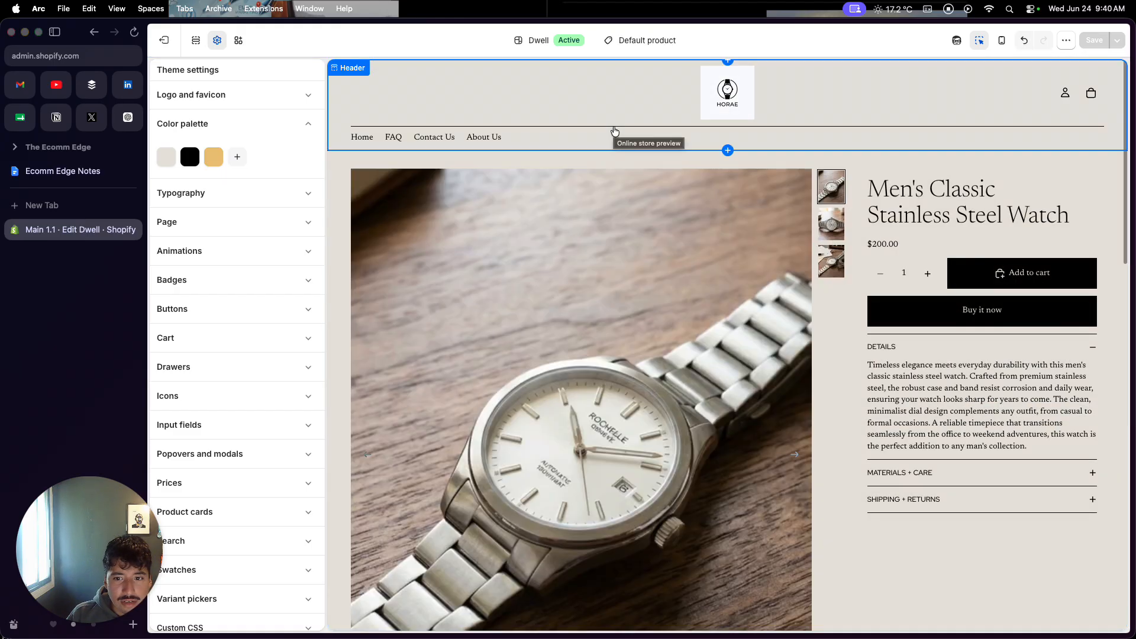
# Expand the Materials + Care and Shipping + Returns accordion rows on the product page to read their text.
pyautogui.scroll(-3, 637, 268)
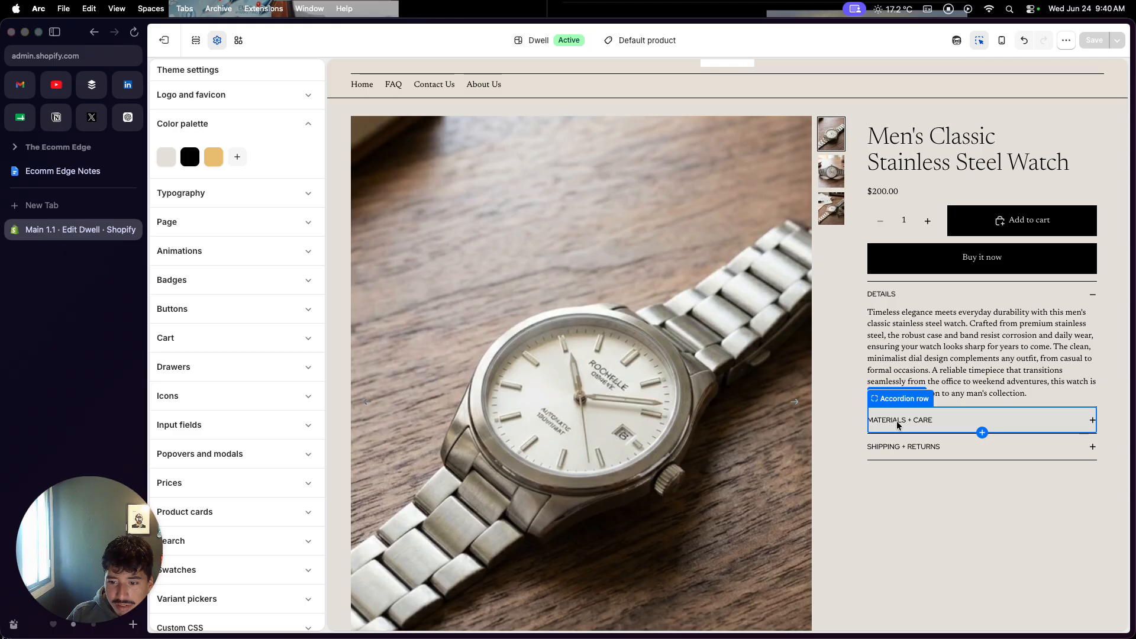
pyautogui.click(983, 423)
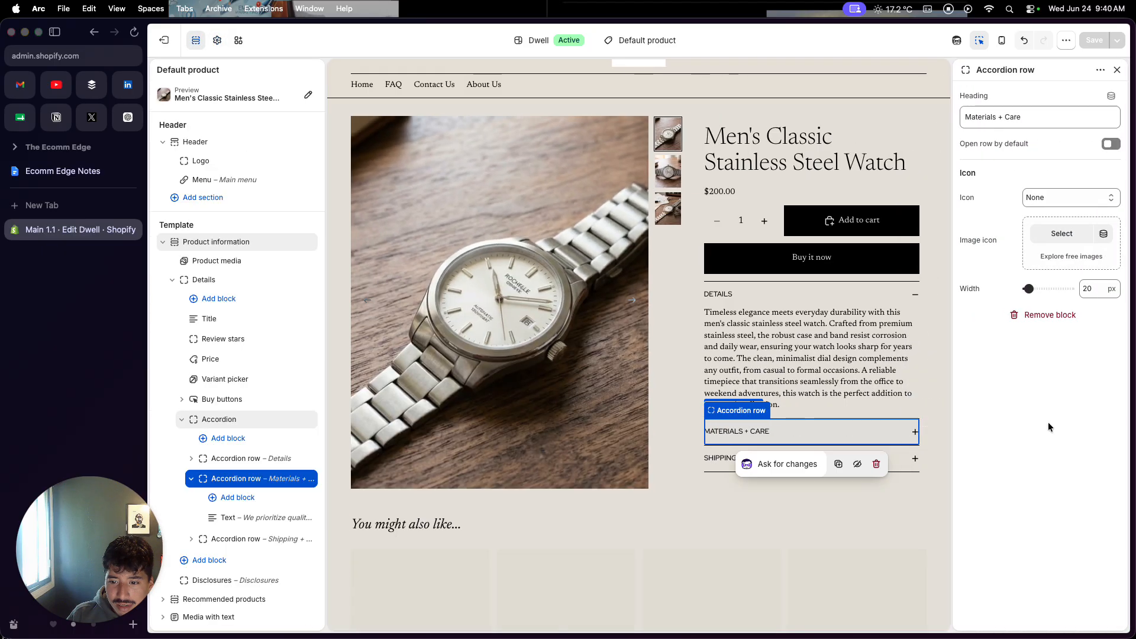
pyautogui.click(915, 432)
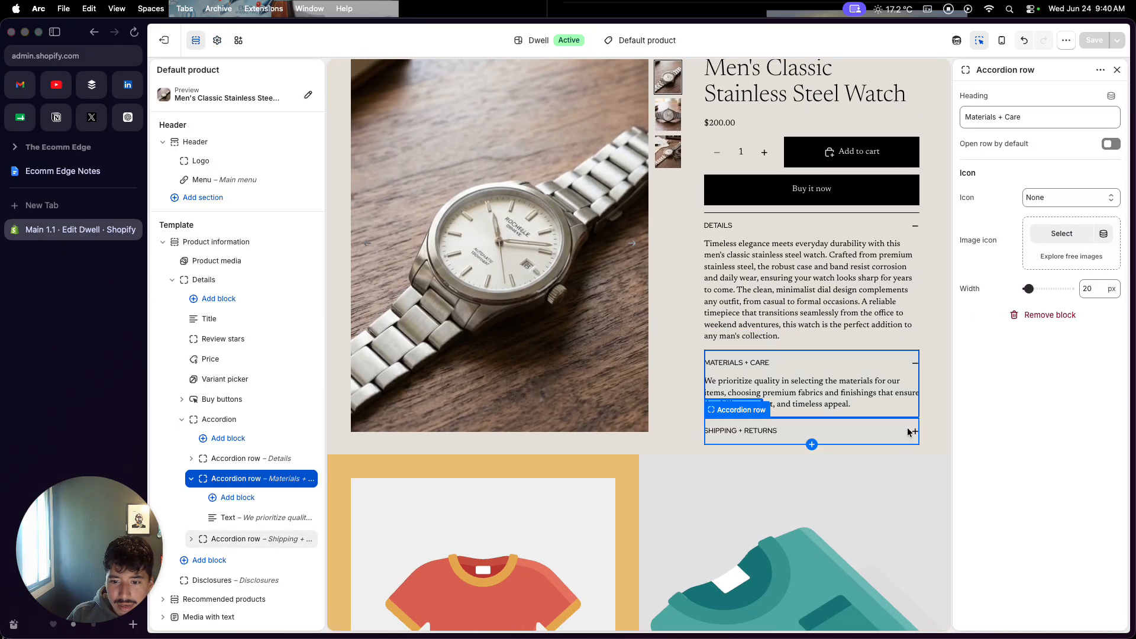
pyautogui.click(911, 432)
pyautogui.click(912, 433)
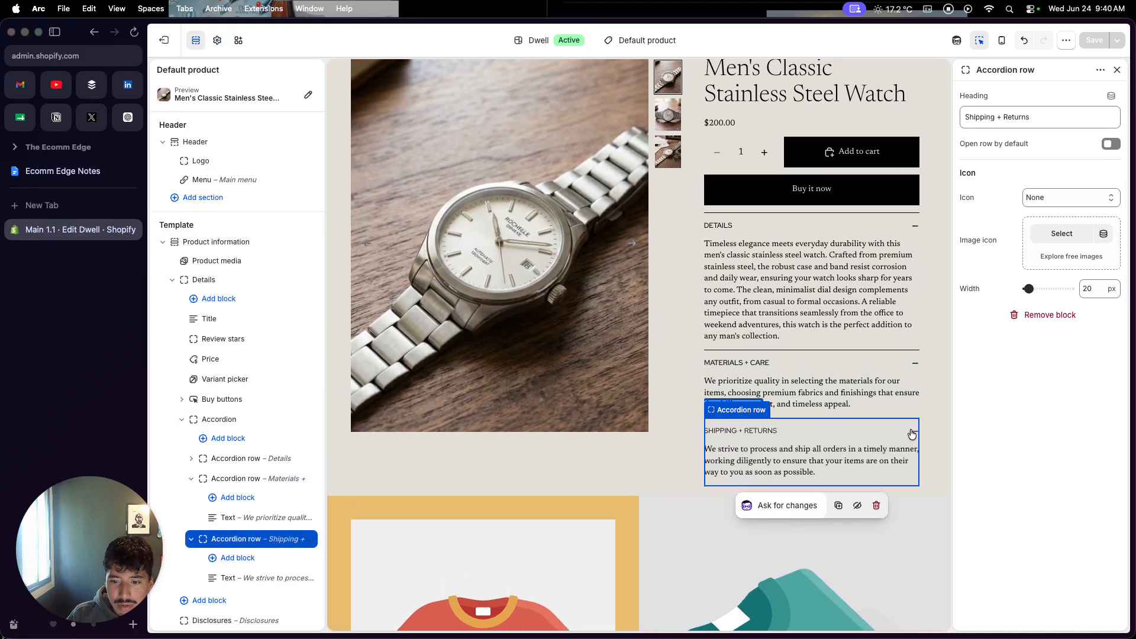
# Hide the Content and Media blocks of the product page's Media with text section.
pyautogui.scroll(-6, 912, 434)
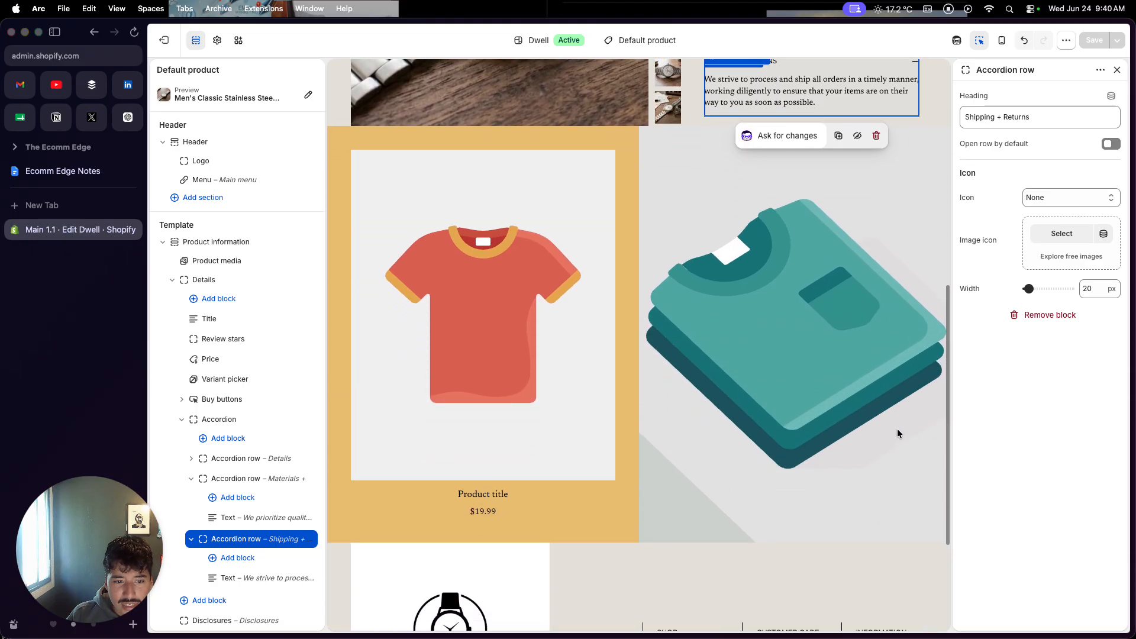
pyautogui.scroll(3, 897, 433)
pyautogui.click(531, 319)
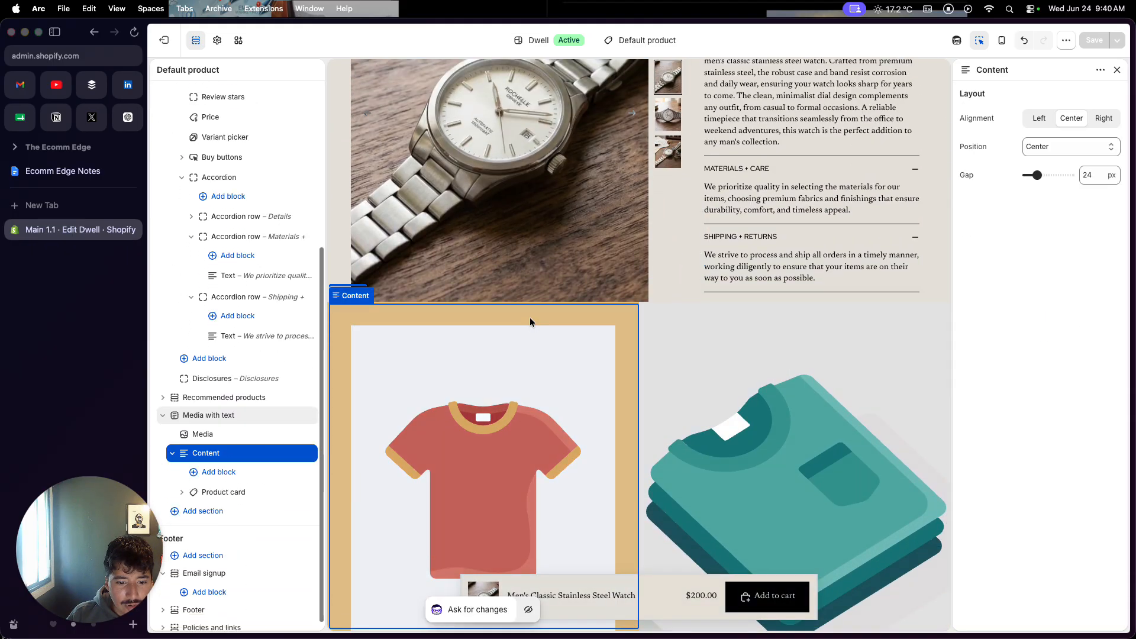
pyautogui.scroll(-4, 531, 317)
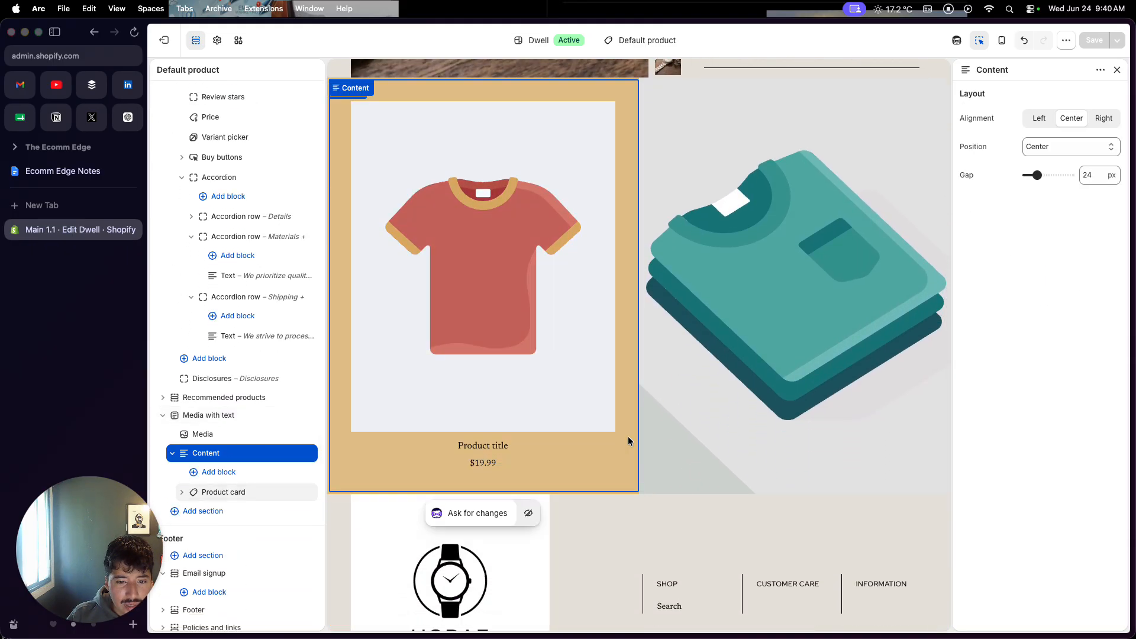
pyautogui.scroll(2, 629, 441)
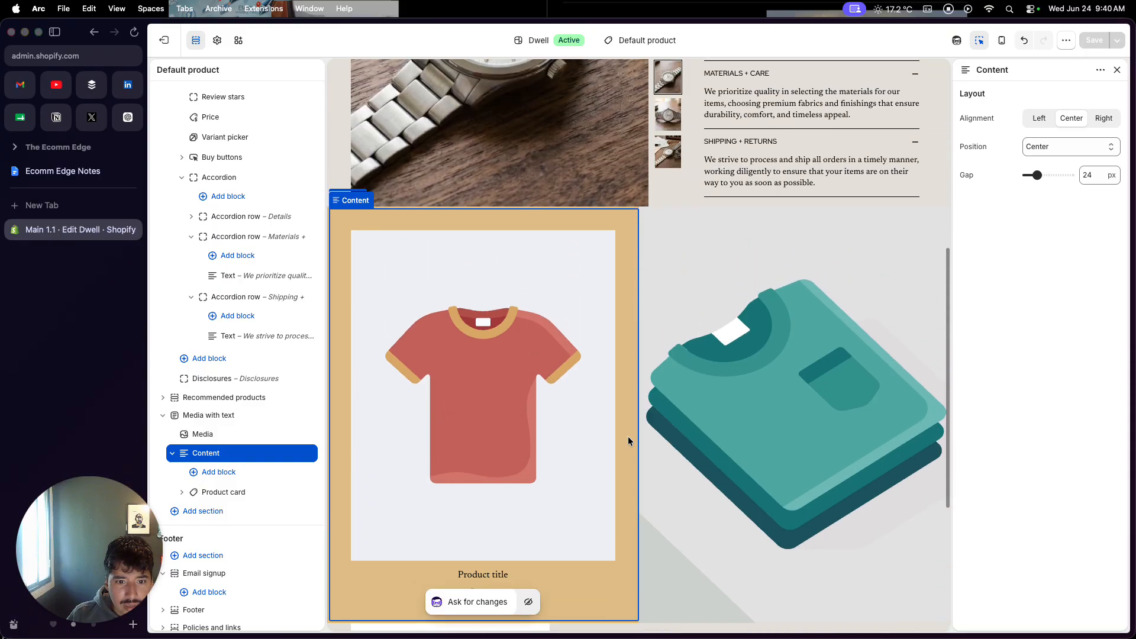
pyautogui.click(681, 427)
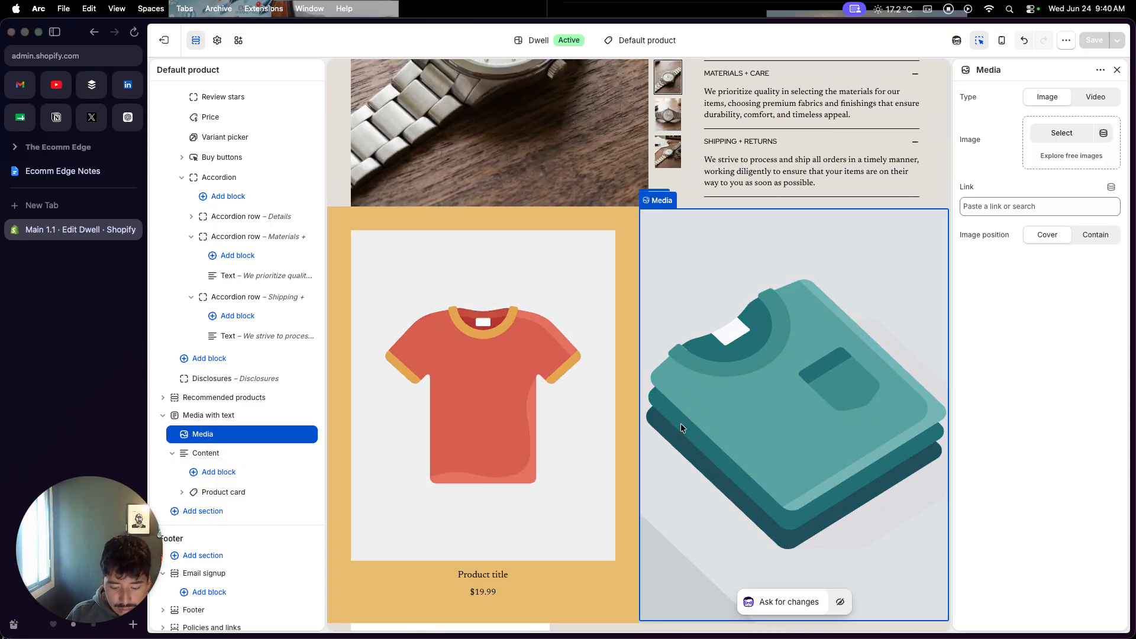
pyautogui.click(628, 406)
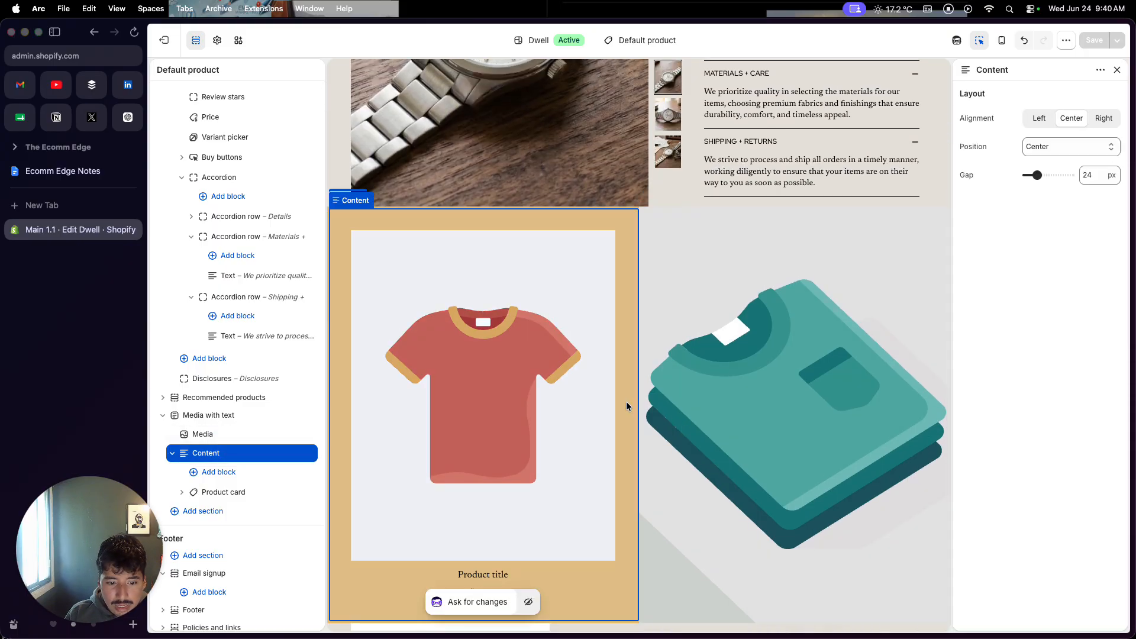
pyautogui.scroll(-3, 598, 417)
pyautogui.click(526, 497)
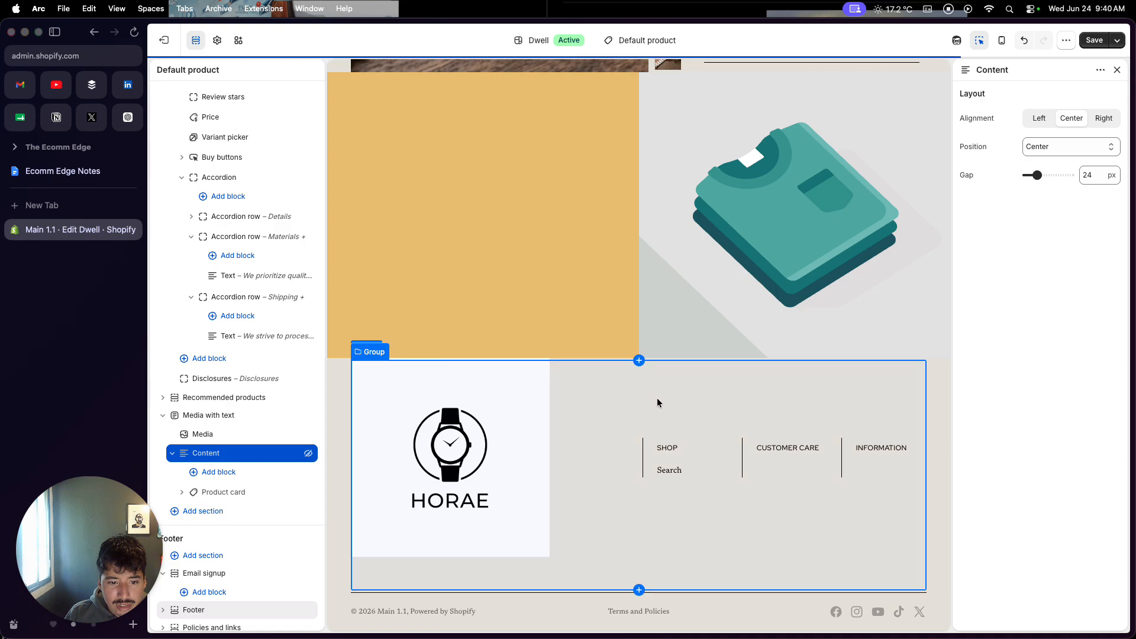
pyautogui.click(708, 329)
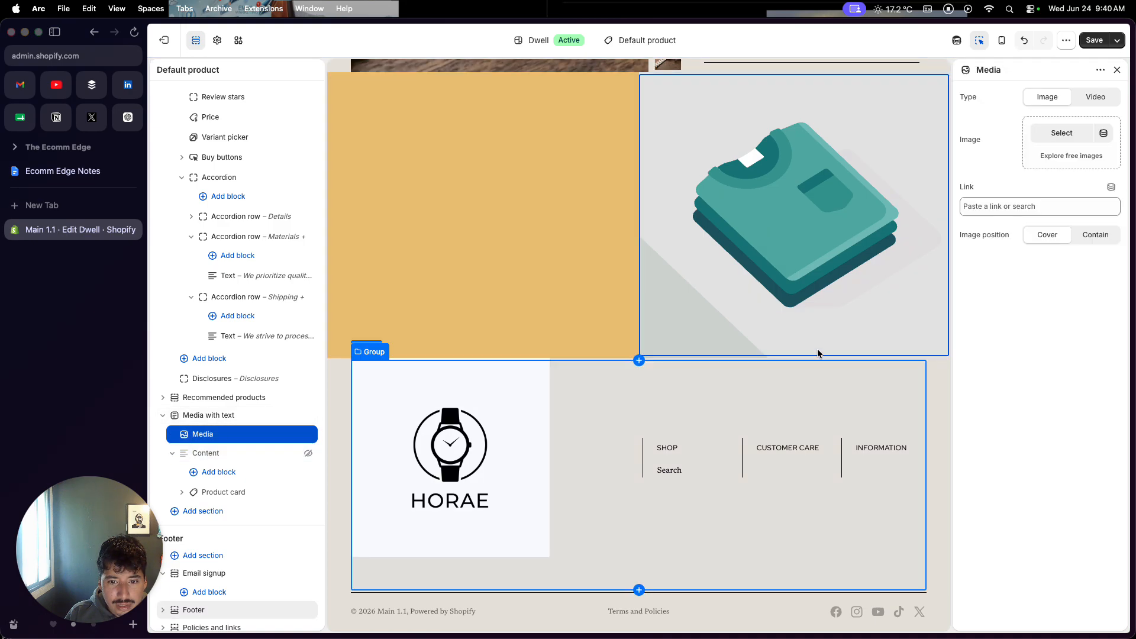
pyautogui.click(839, 378)
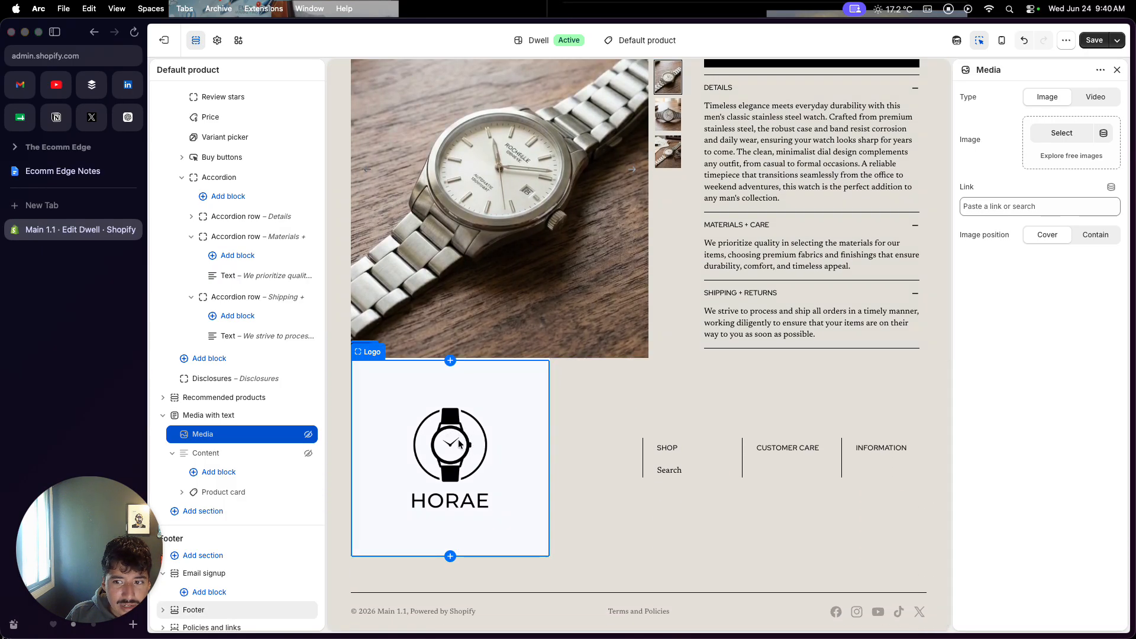
# Check the footer logo and the watch's second and third product photos, and save the product page changes.
pyautogui.click(459, 443)
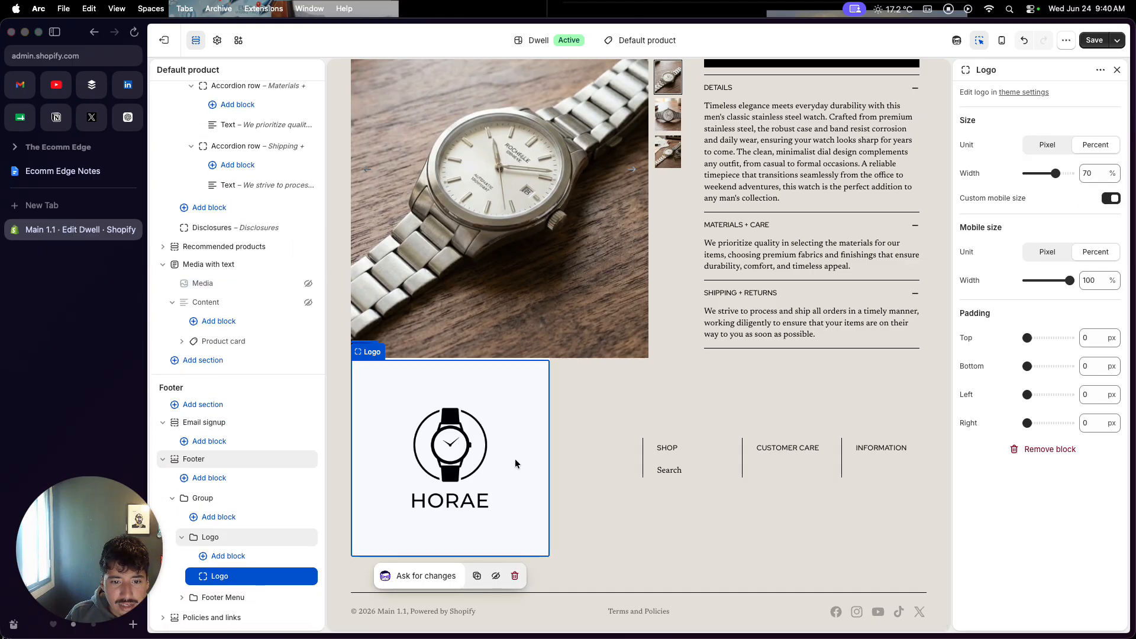
pyautogui.scroll(3, 730, 415)
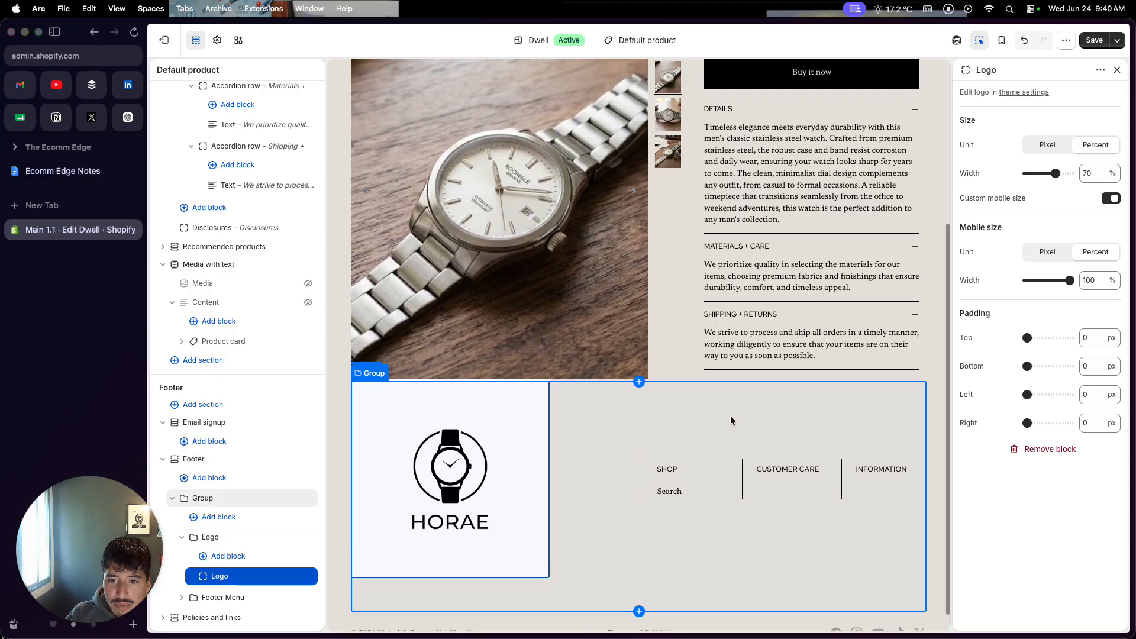
pyautogui.scroll(3, 732, 419)
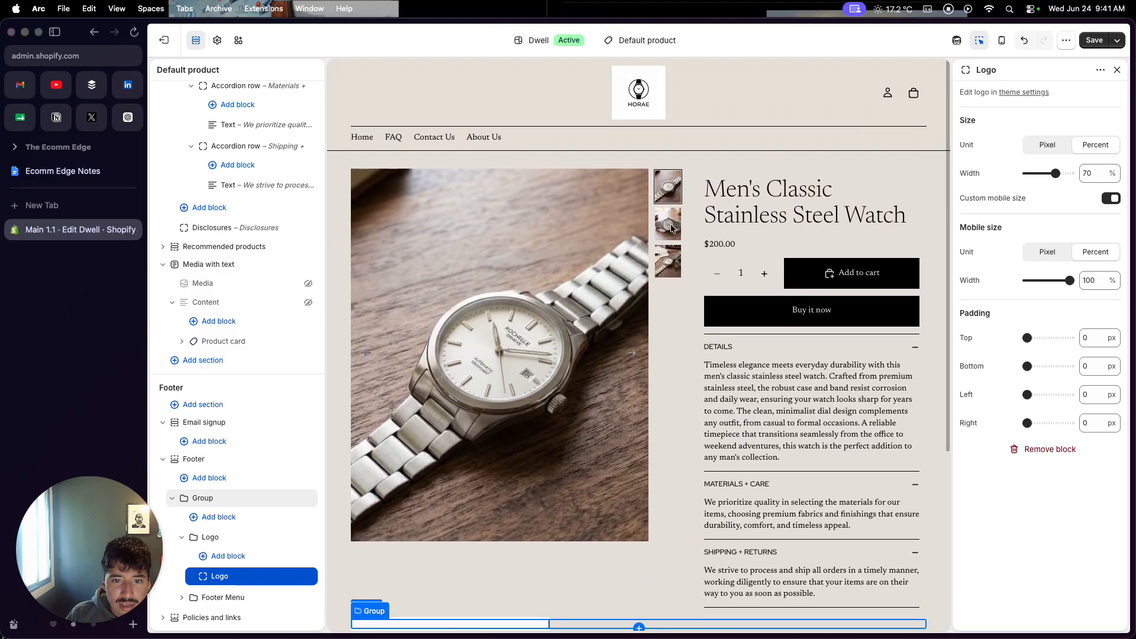
pyautogui.click(672, 228)
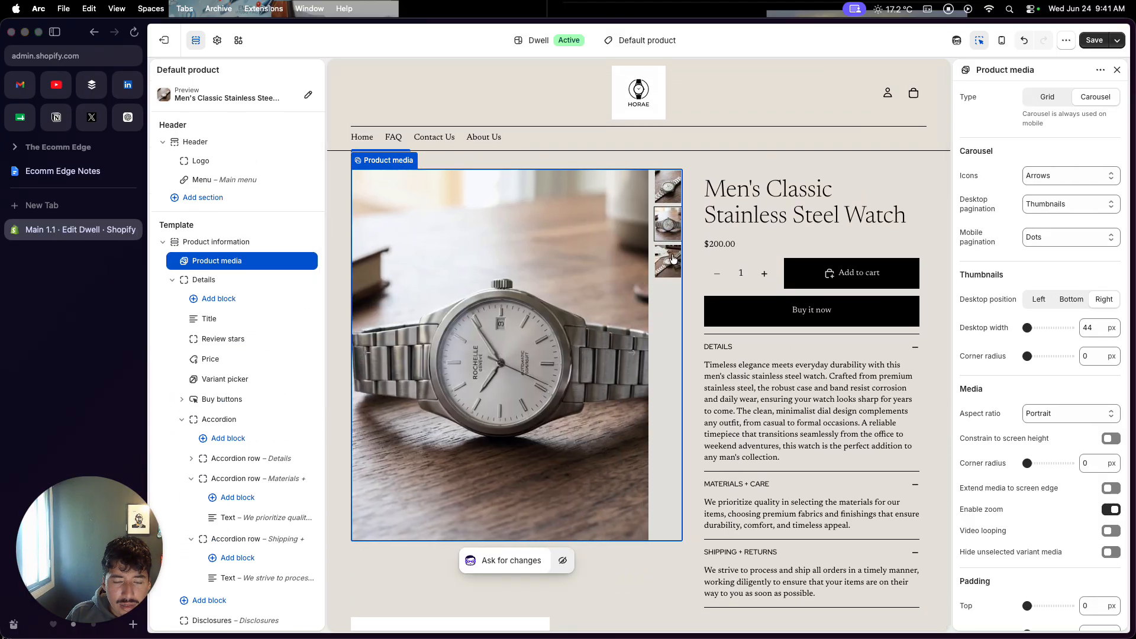
pyautogui.click(673, 258)
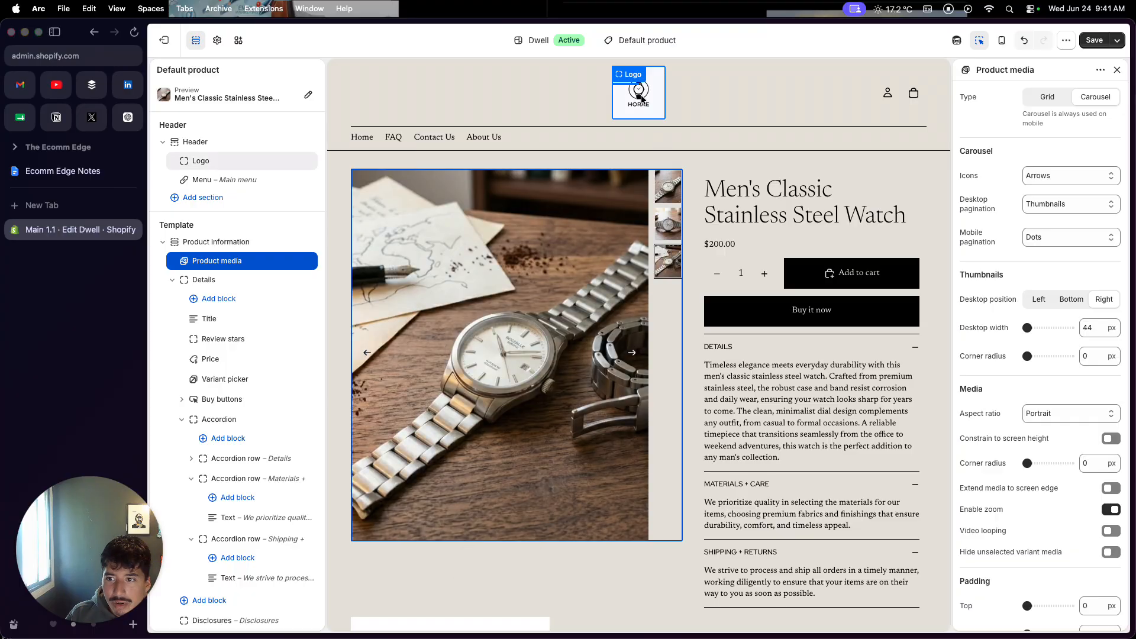
pyautogui.click(1095, 40)
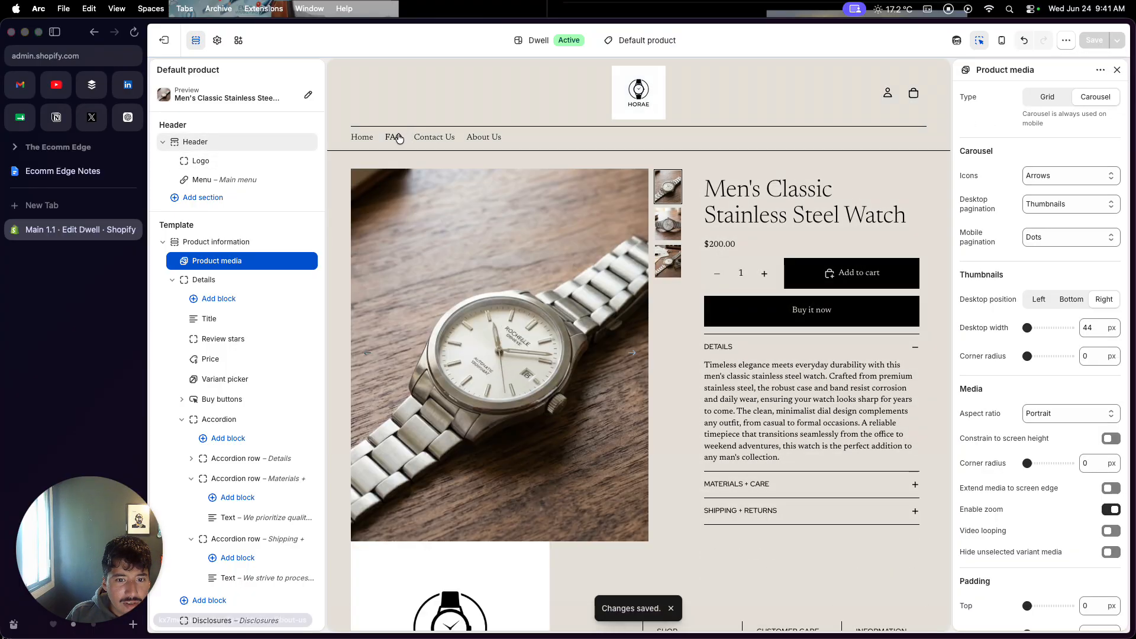
# Preview the FAQ and About Us pages through the header menu, and return to the home page to look over its sections.
pyautogui.click(399, 138)
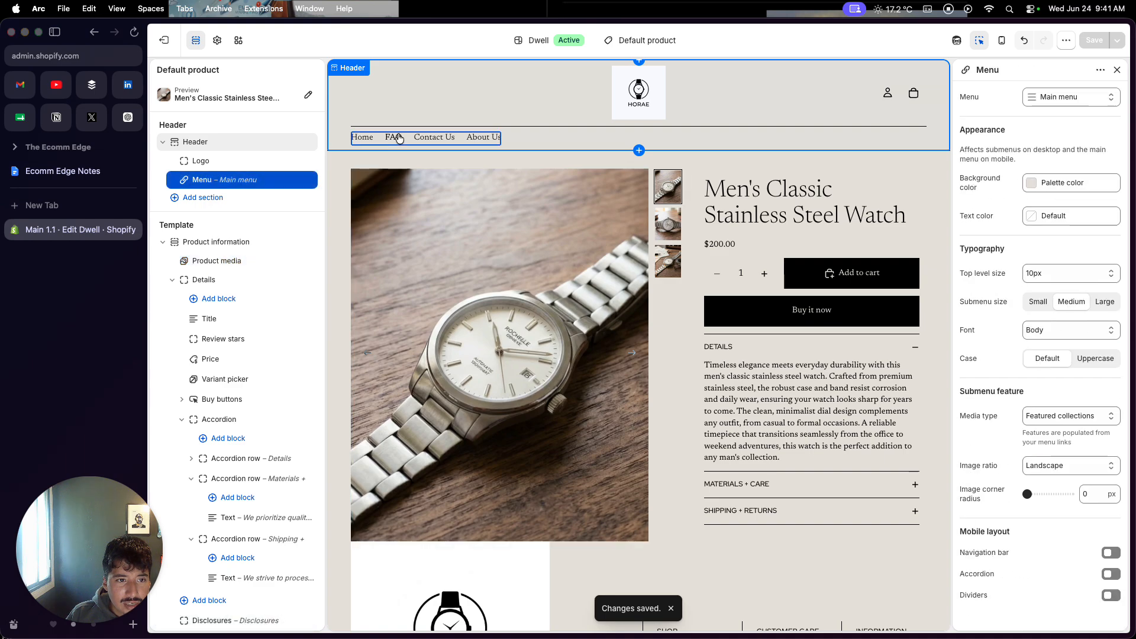
pyautogui.click(398, 134)
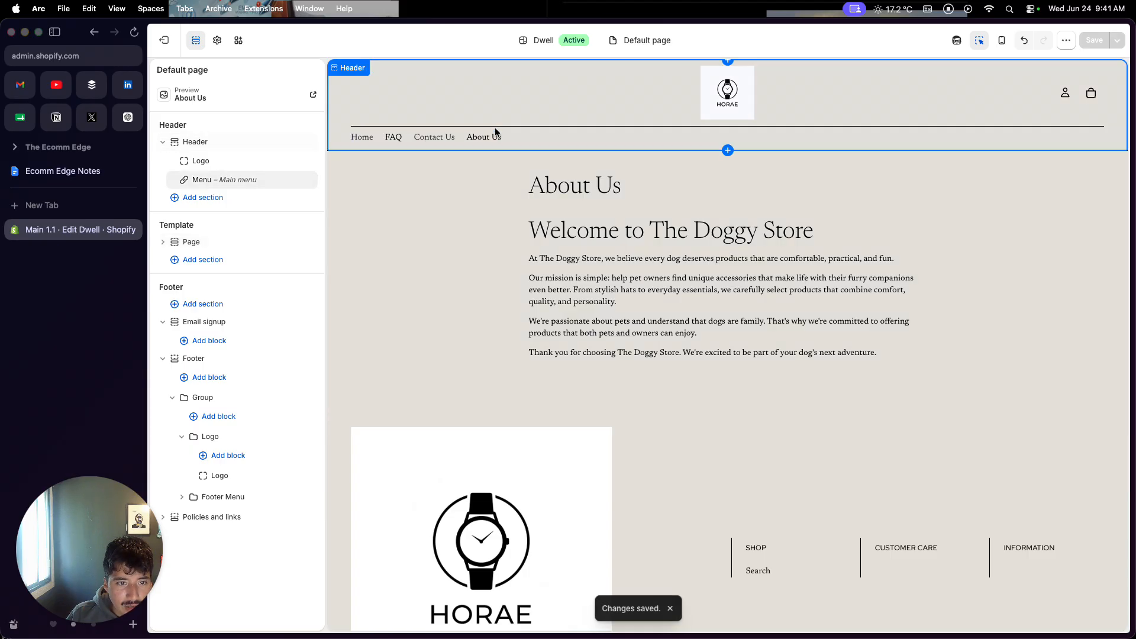
pyautogui.click(364, 138)
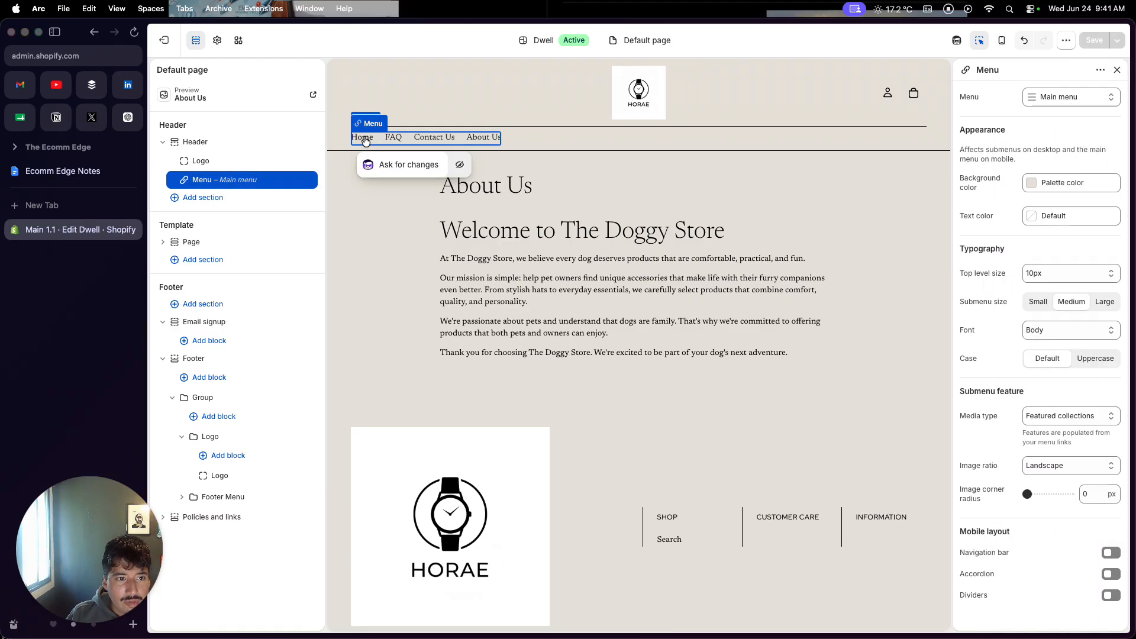
pyautogui.click(364, 138)
pyautogui.click(417, 267)
pyautogui.scroll(-5, 417, 265)
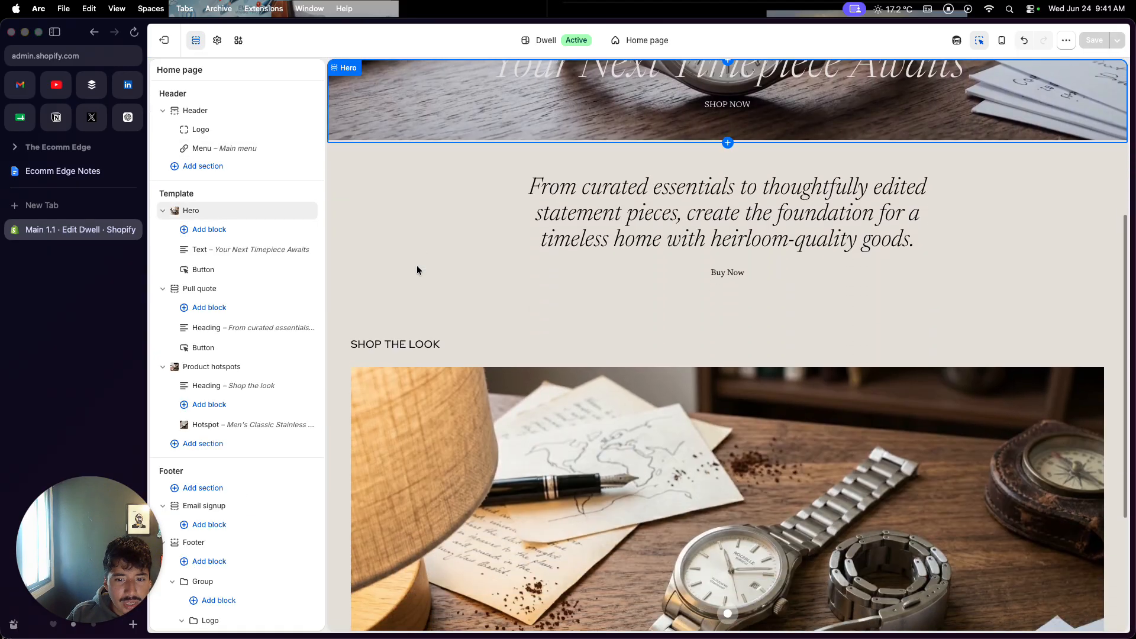
pyautogui.scroll(-4, 417, 265)
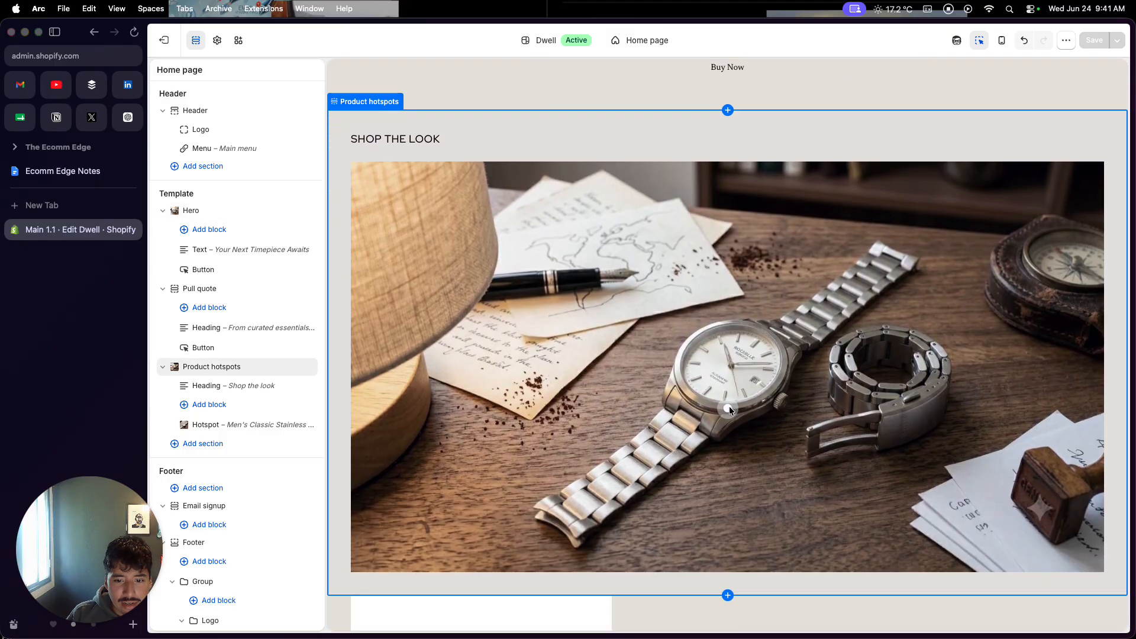
pyautogui.scroll(7, 552, 439)
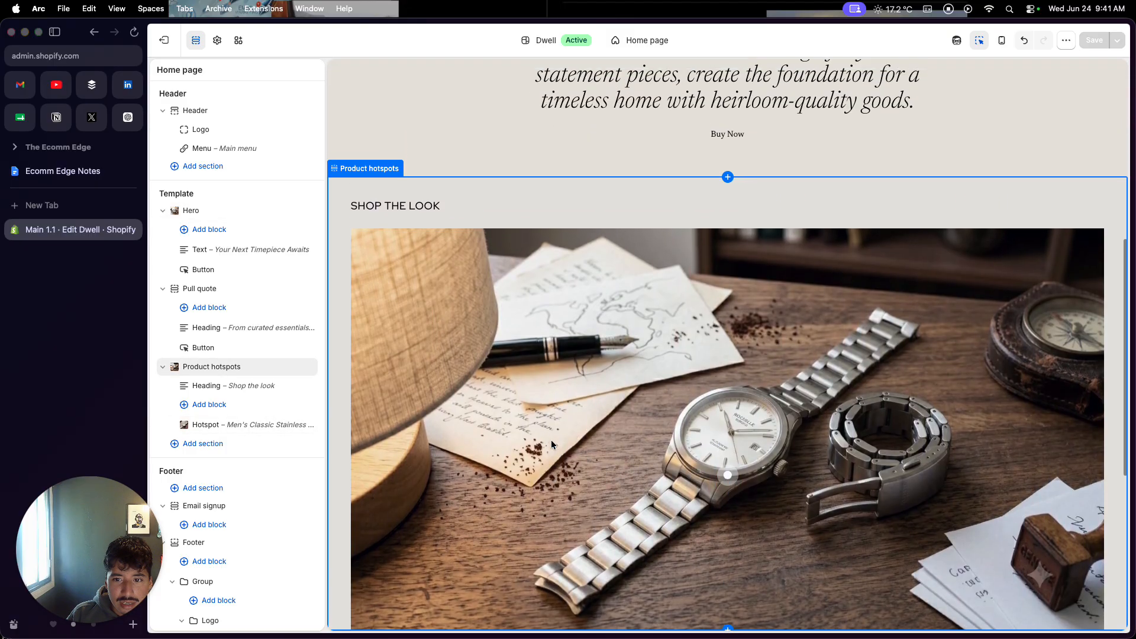
pyautogui.scroll(2, 551, 439)
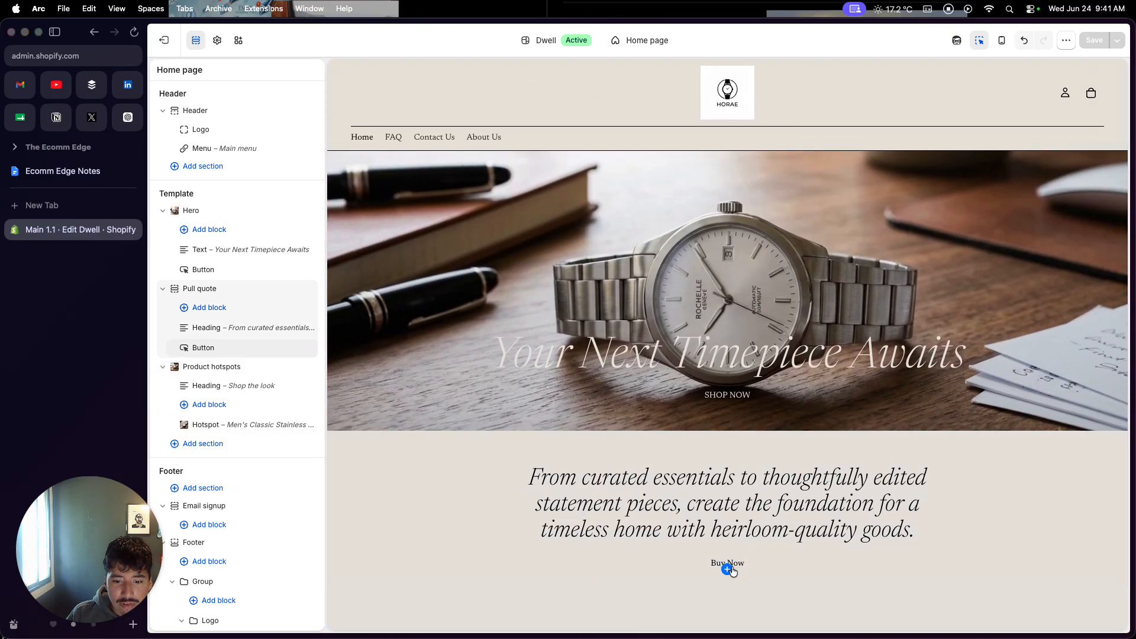
# Link the pull quote's Buy Now button to Men's Classic Stainless Steel Watch, save, and exit the theme editor.
pyautogui.click(730, 566)
pyautogui.click(736, 588)
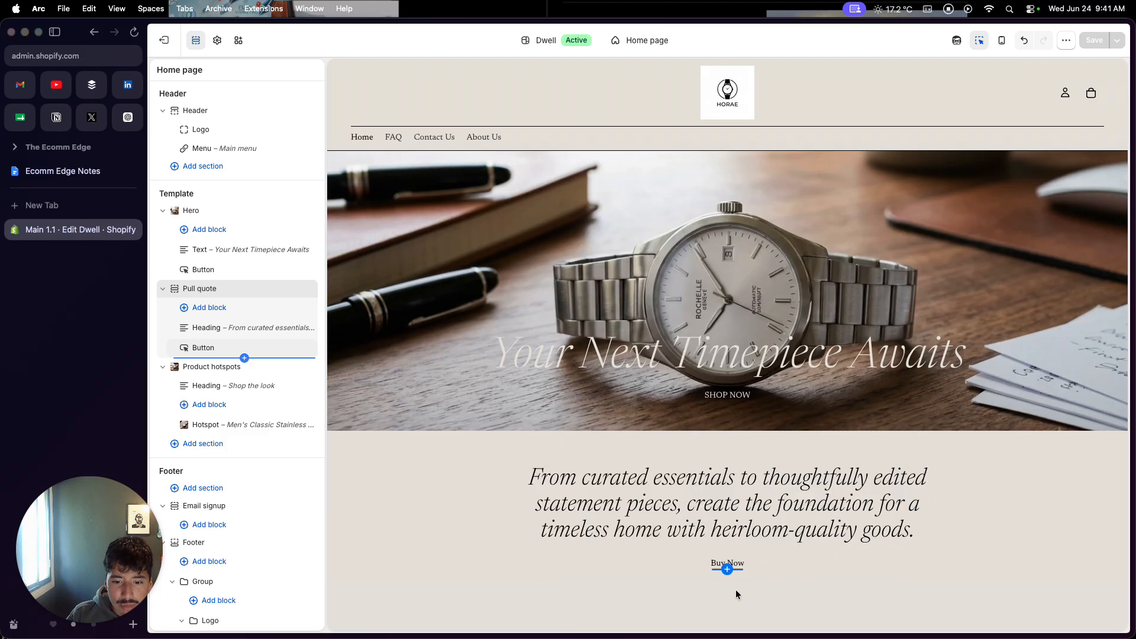
pyautogui.click(737, 564)
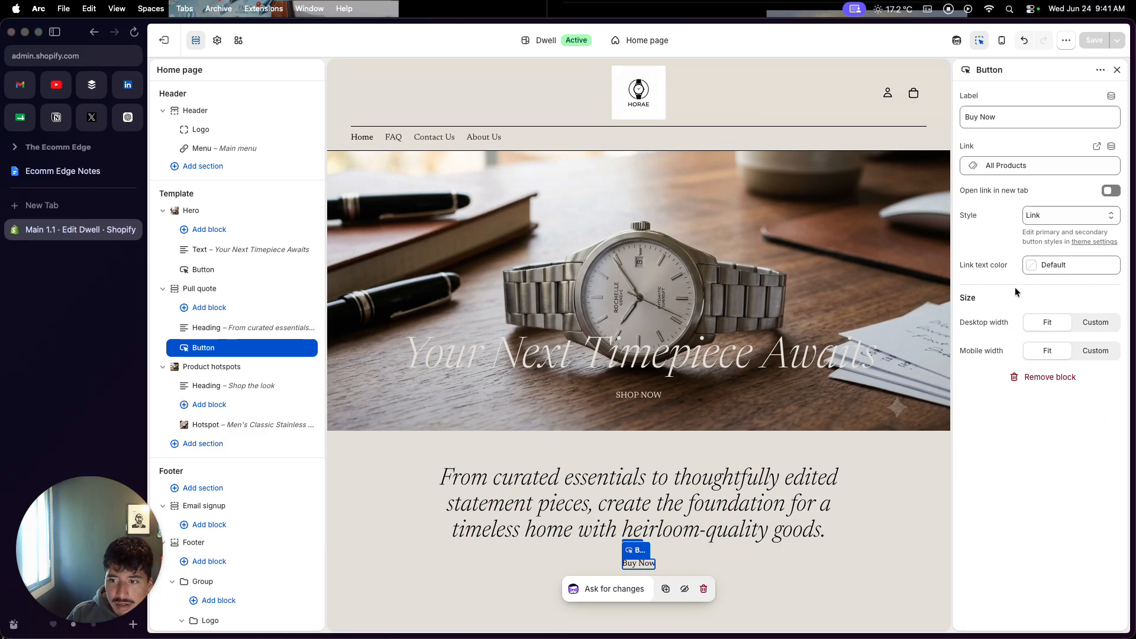
pyautogui.click(1038, 166)
pyautogui.click(1018, 214)
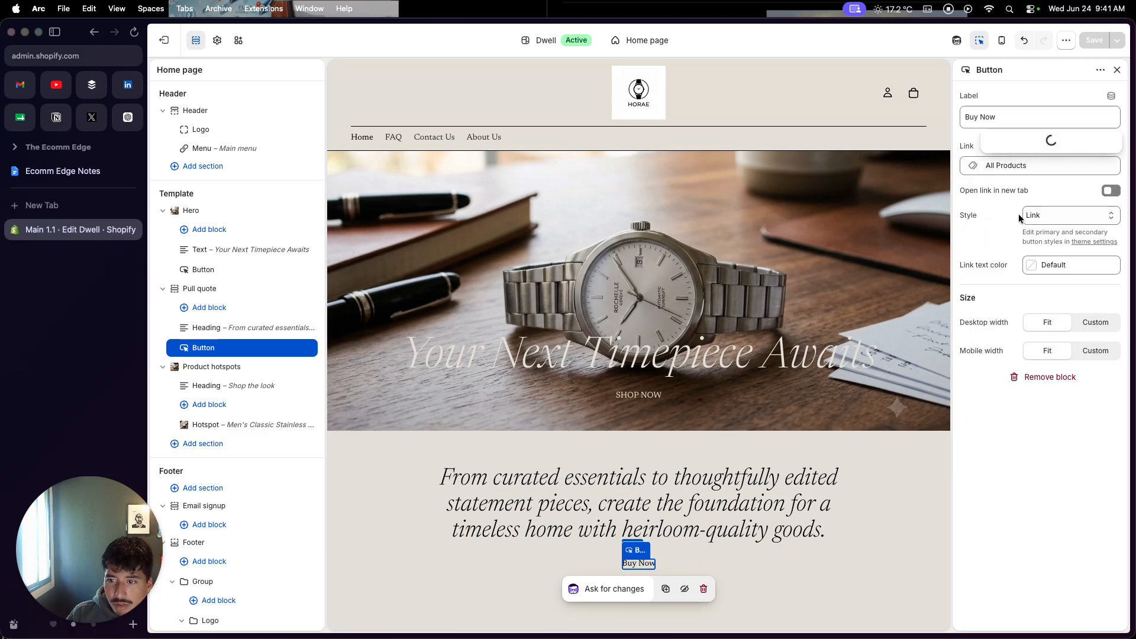
pyautogui.click(1039, 142)
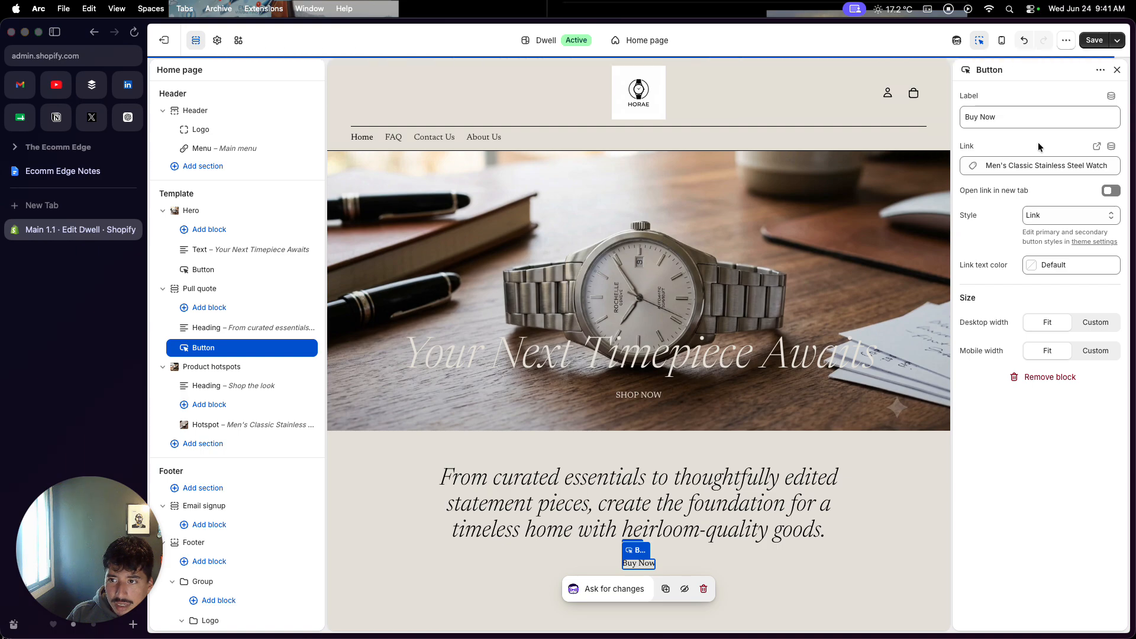
pyautogui.click(1094, 41)
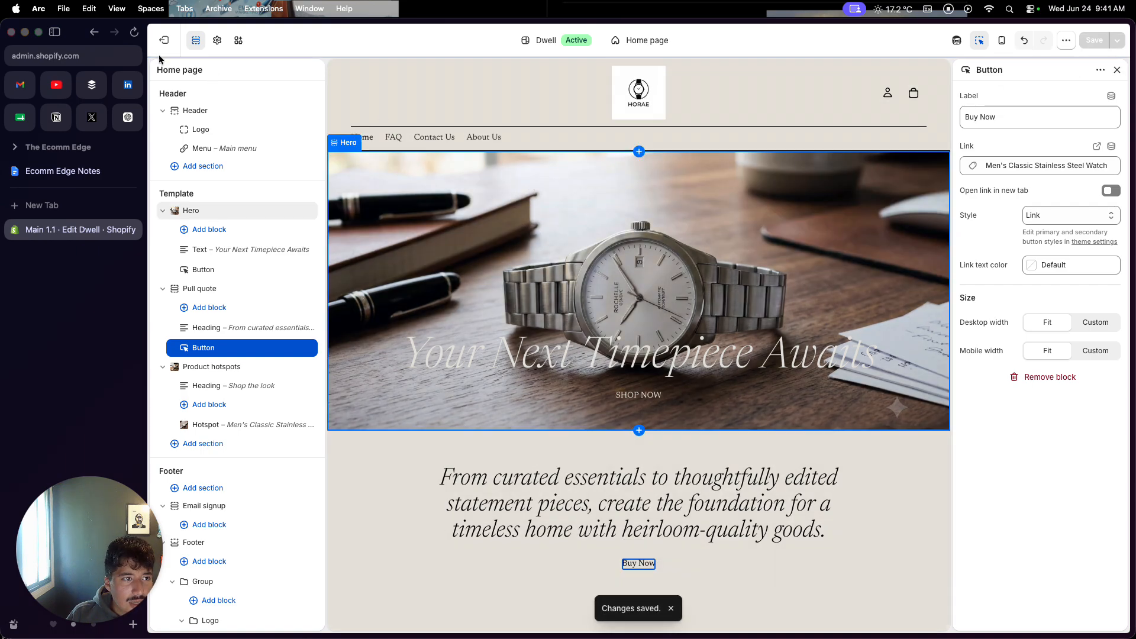
pyautogui.click(161, 47)
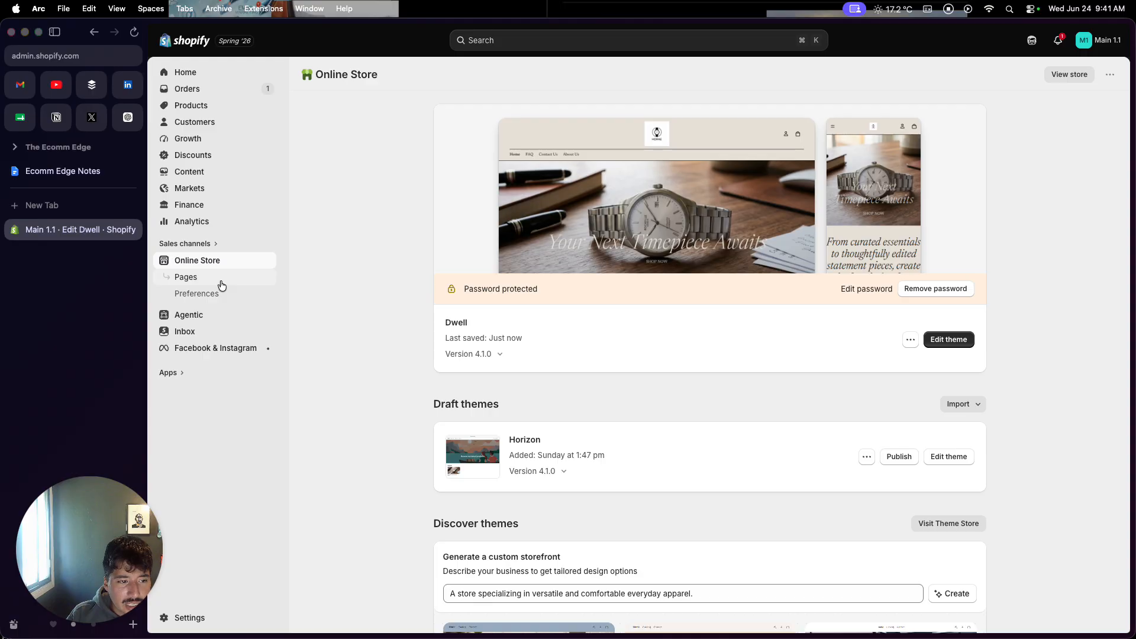
# Start a new page in the online store's Pages list, ready for its title.
pyautogui.click(222, 283)
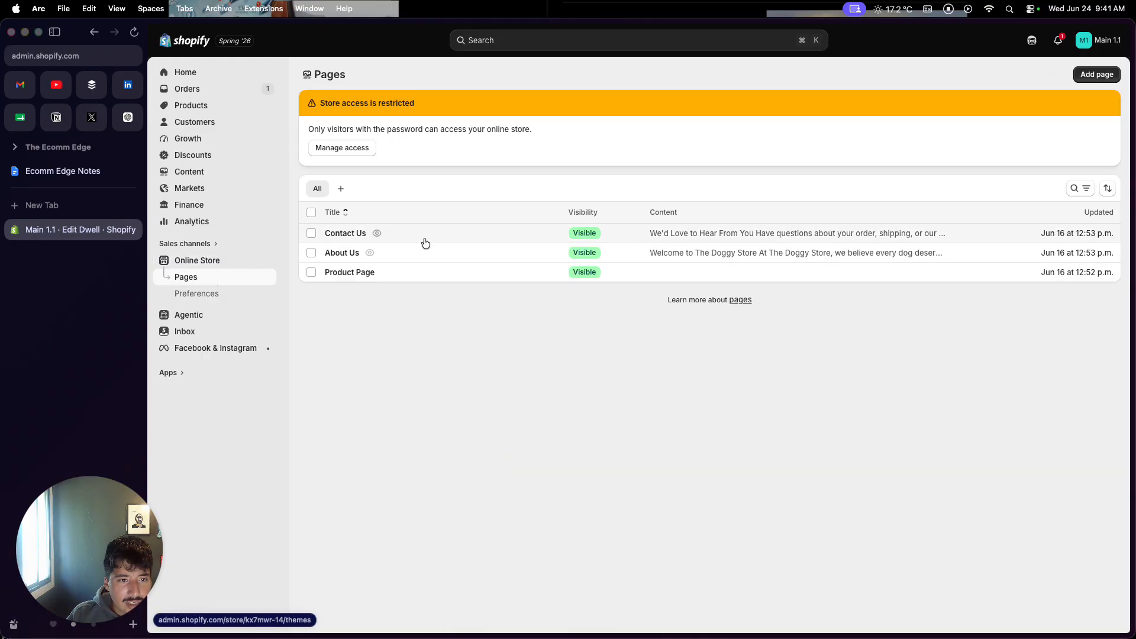
pyautogui.click(1090, 75)
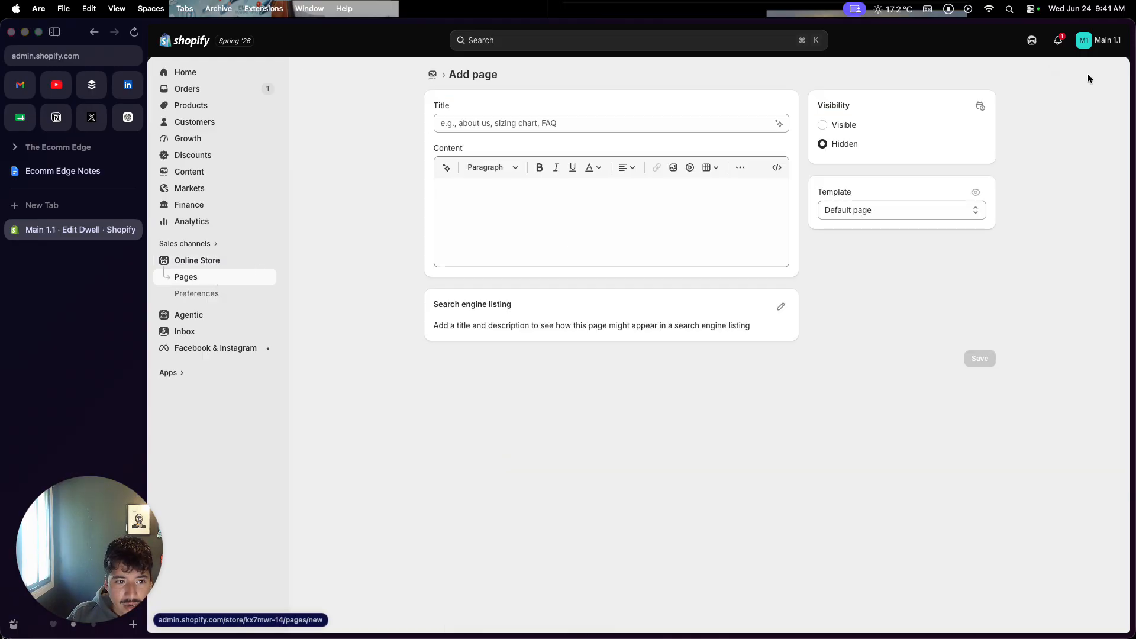
pyautogui.click(744, 119)
pyautogui.write('Product')
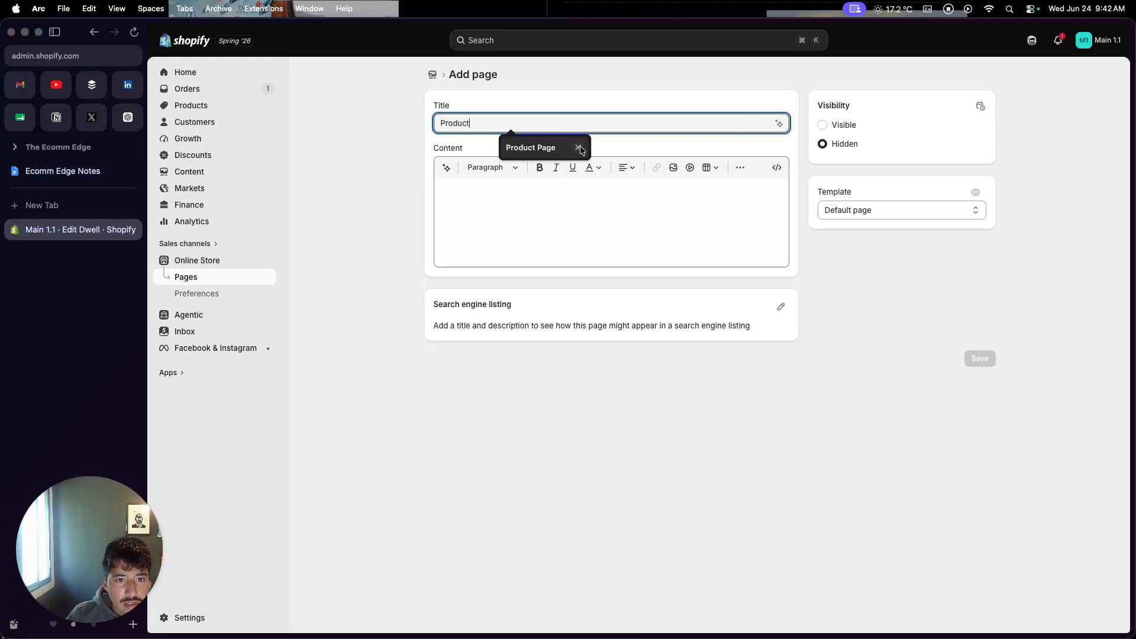
pyautogui.doubleClick(499, 125)
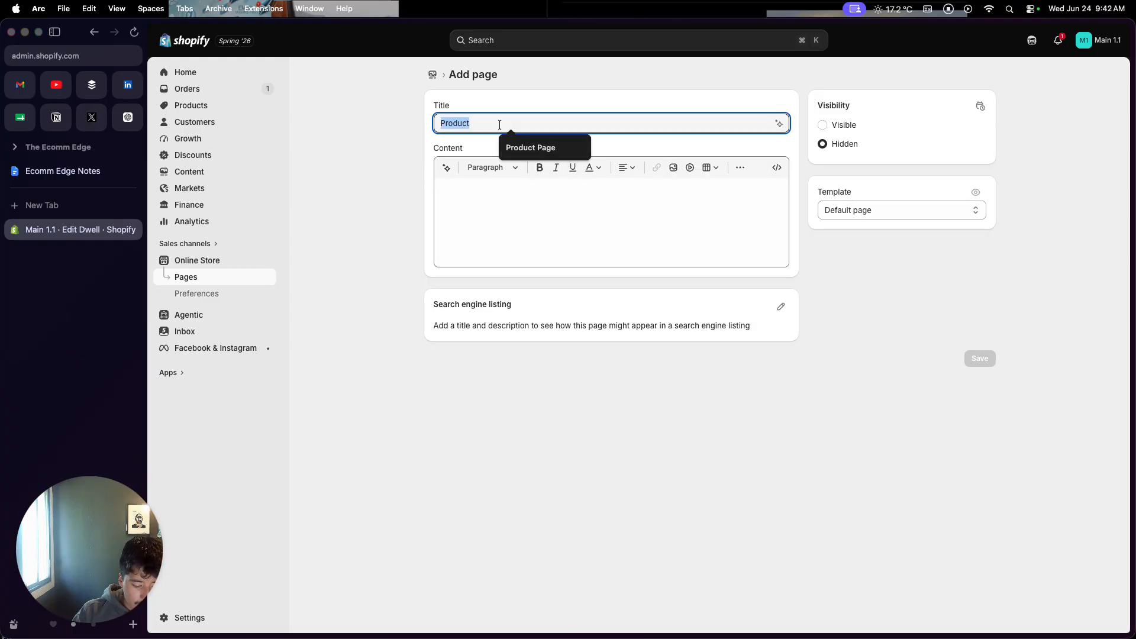
pyautogui.write('T')
pyautogui.press('BackSpace')
pyautogui.write('The T')
pyautogui.press('BackSpace')
pyautogui.press('BackSpace')
pyautogui.press('BackSpace')
pyautogui.press('BackSpace')
pyautogui.press('BackSpace')
# Title the new page Watches, set its visibility to Visible, and save it.
pyautogui.write('Watches')
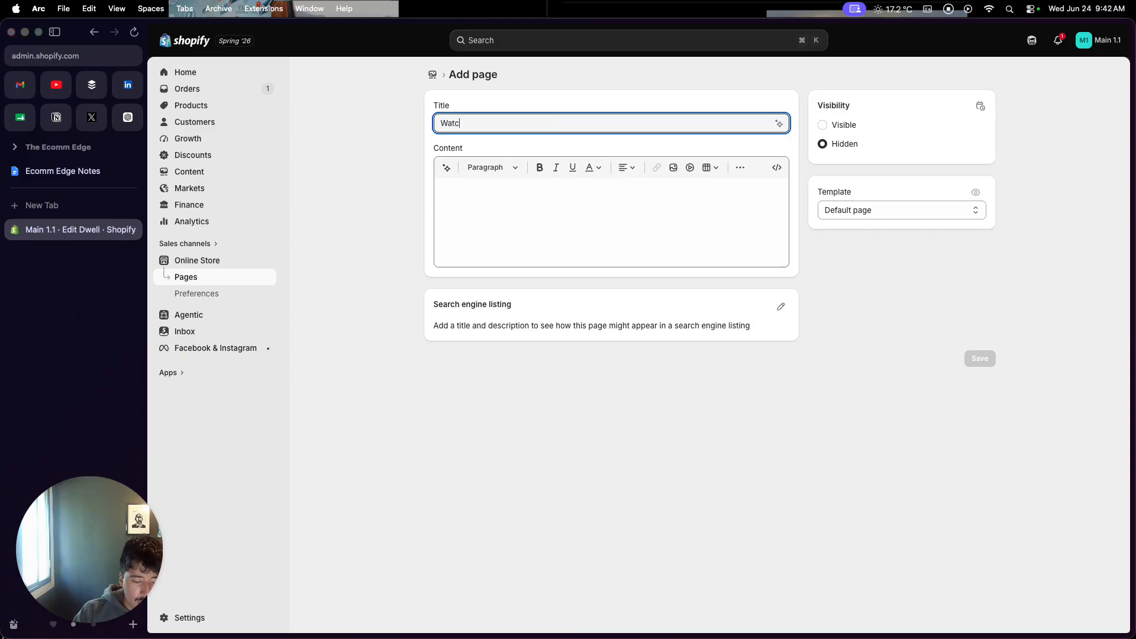
pyautogui.click(823, 125)
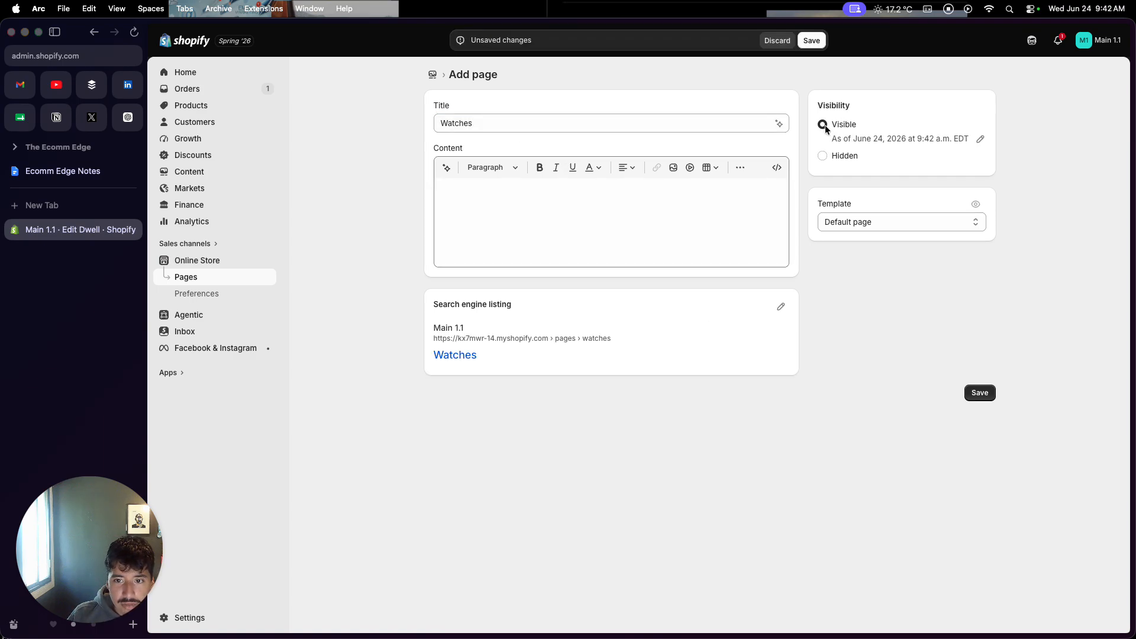
pyautogui.click(980, 393)
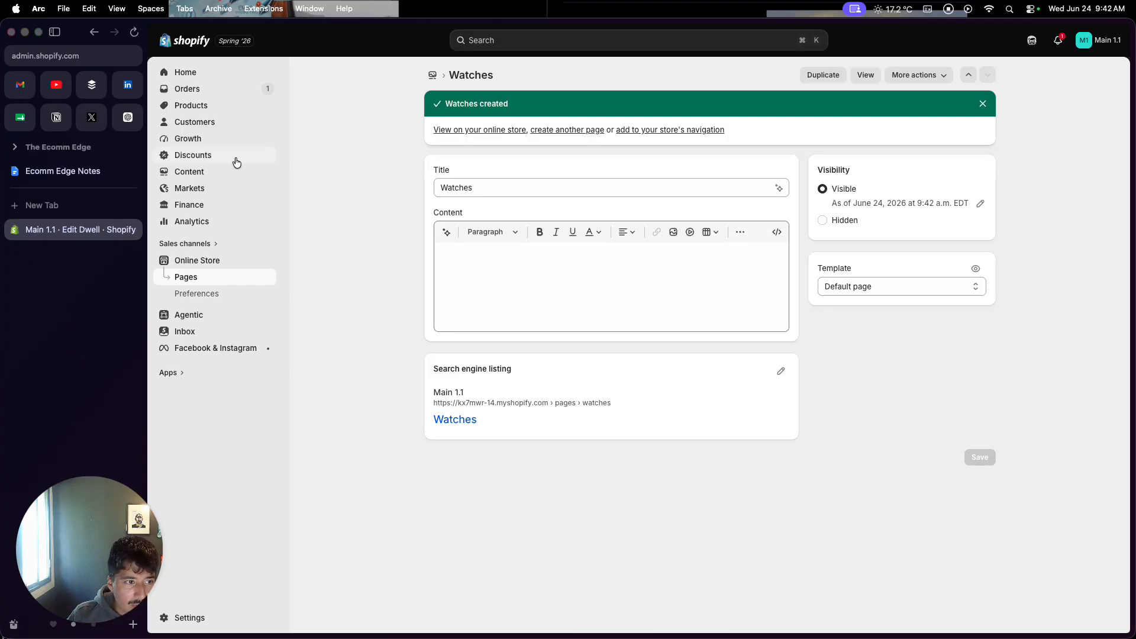
# Add a Watches item to the Main menu, link it to Men's Classic Stainless Steel Watch, and save the menu.
pyautogui.click(217, 177)
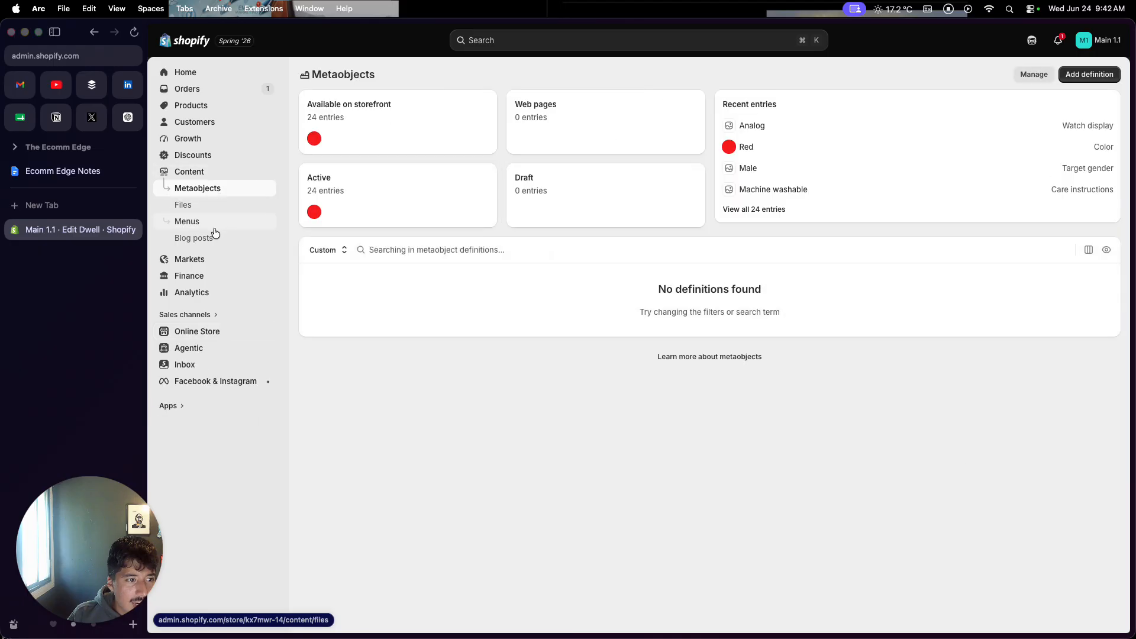
pyautogui.click(214, 224)
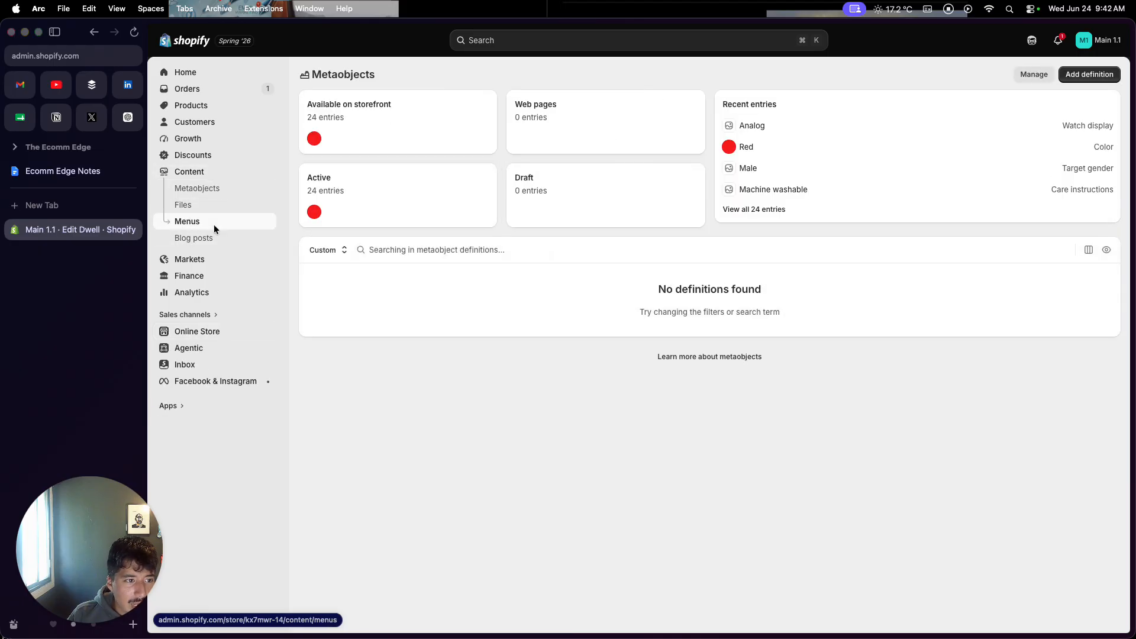
pyautogui.click(326, 121)
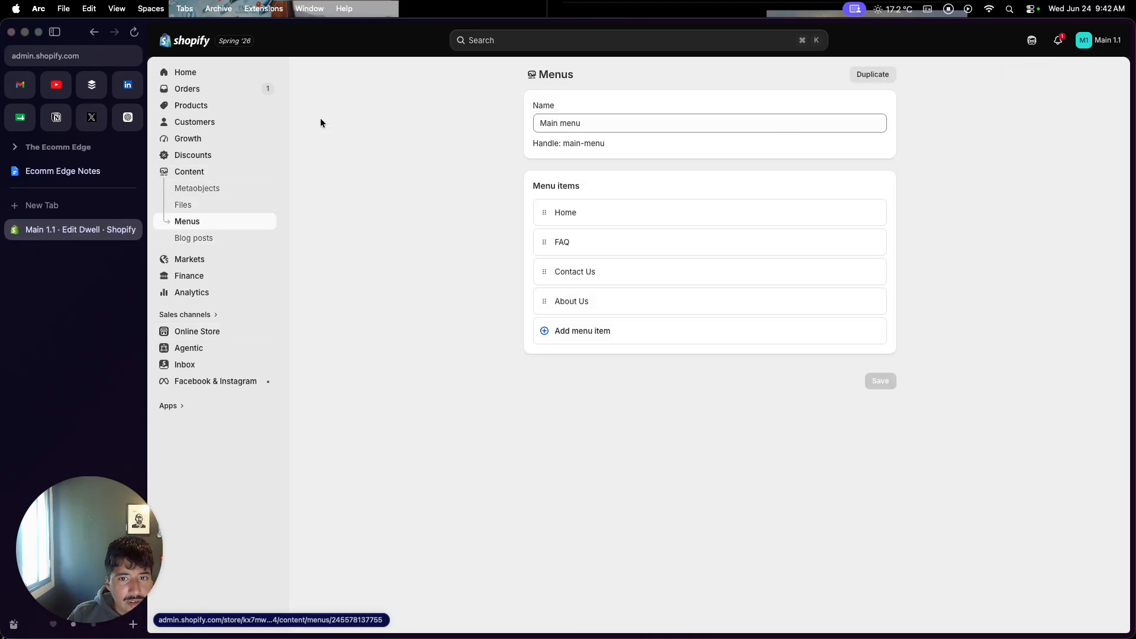
pyautogui.click(725, 343)
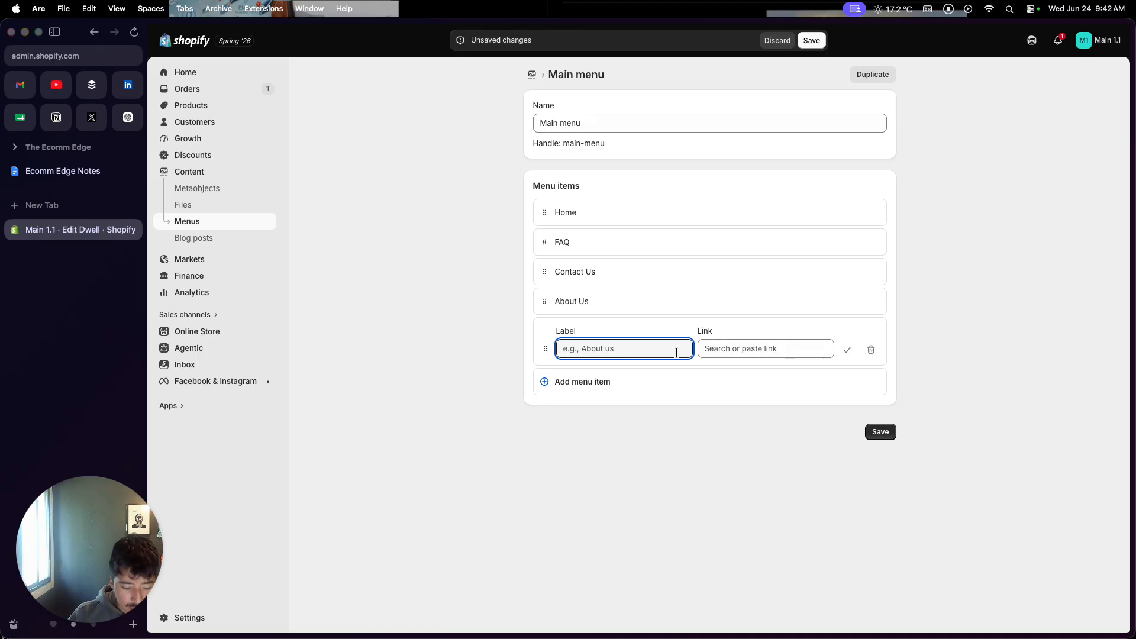
pyautogui.write('Watches')
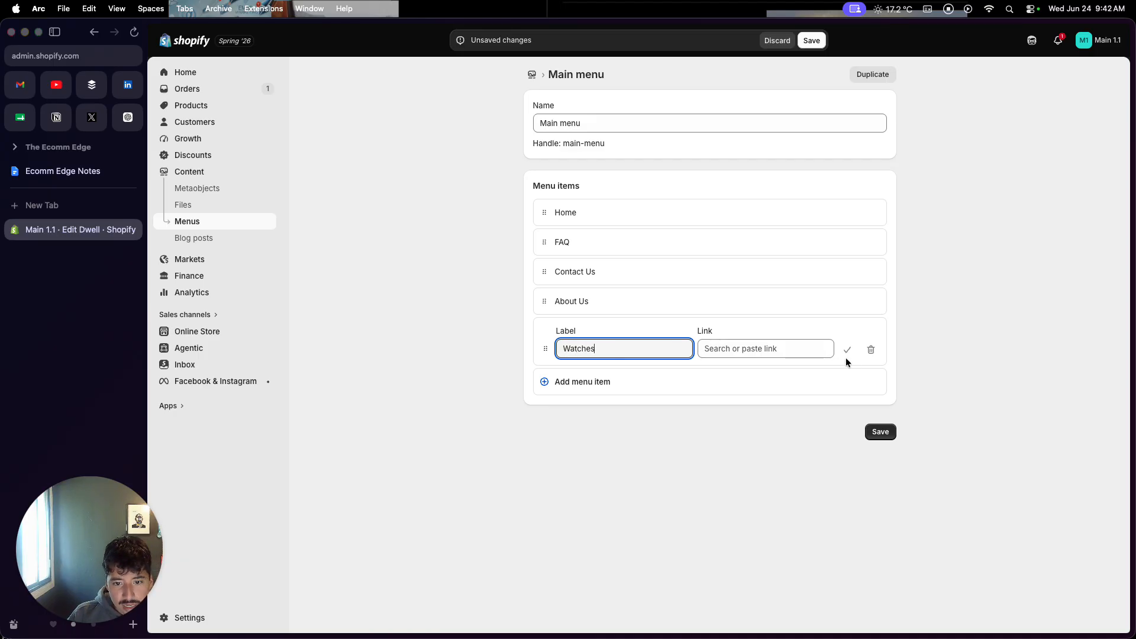
pyautogui.click(815, 350)
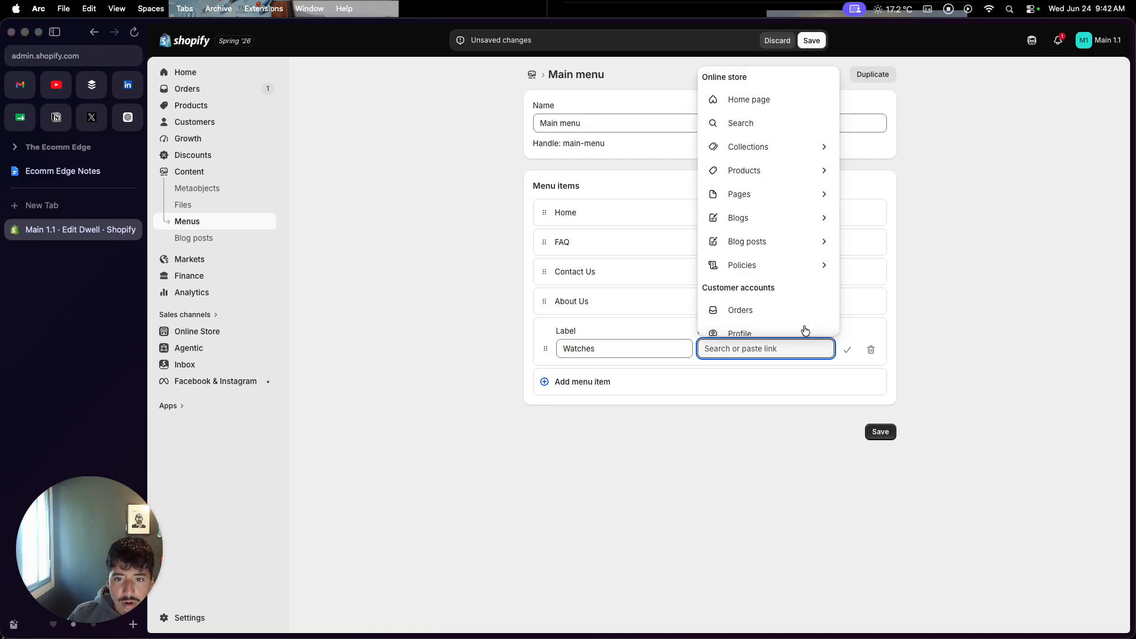
pyautogui.click(774, 173)
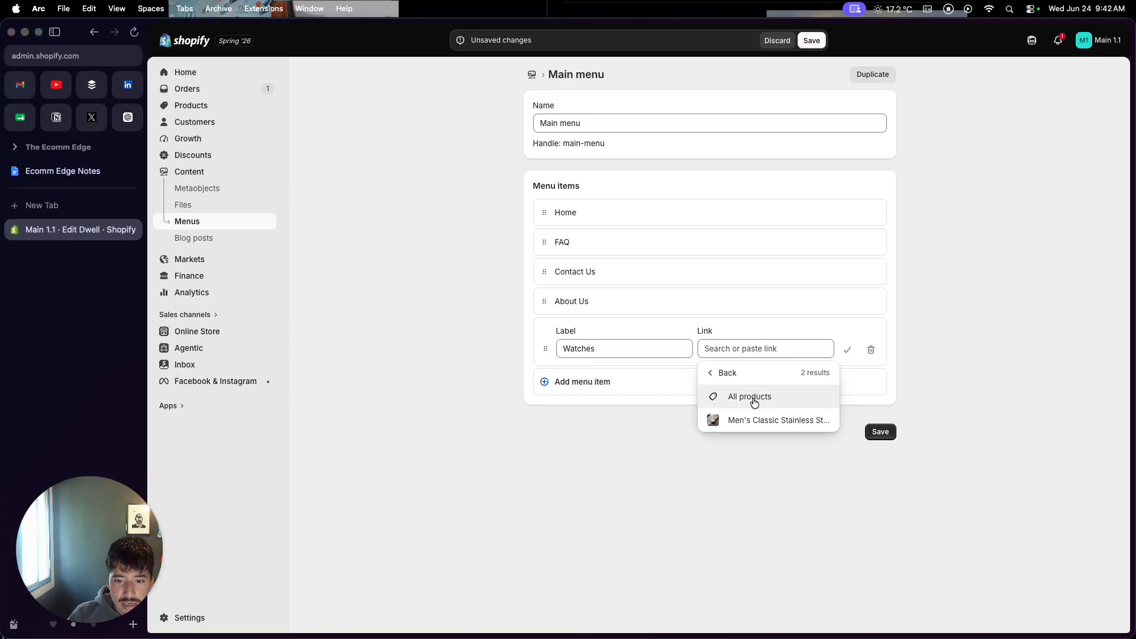
pyautogui.click(752, 418)
pyautogui.click(880, 432)
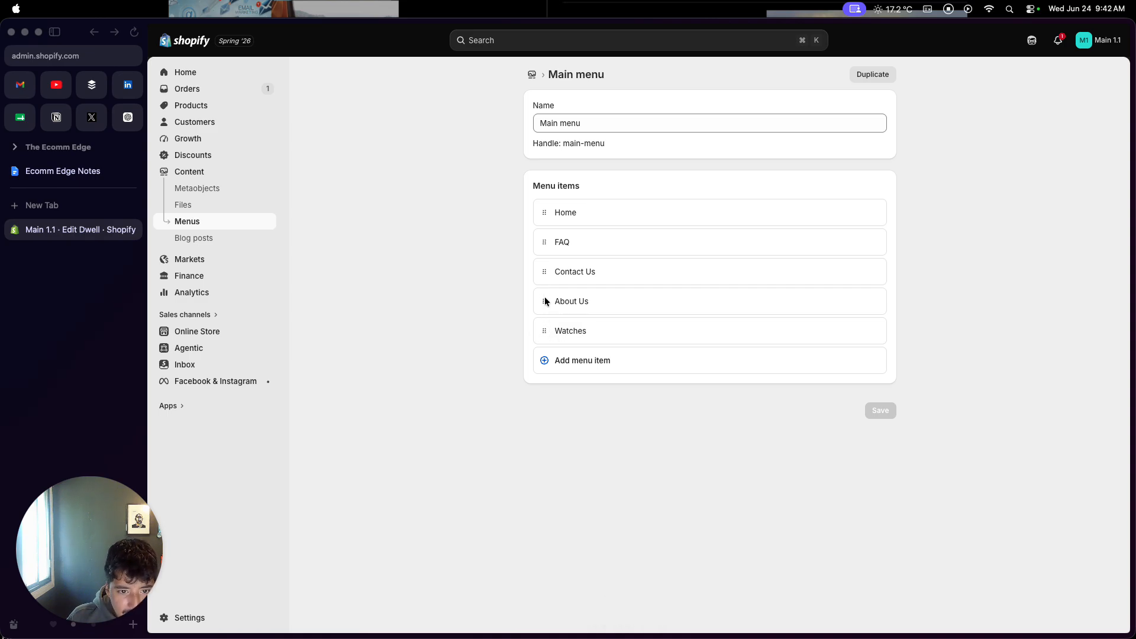
# Reorder the Main menu items to Home, Watches, About Us, FAQ, Contact Us, and save the menu.
pyautogui.click(544, 272)
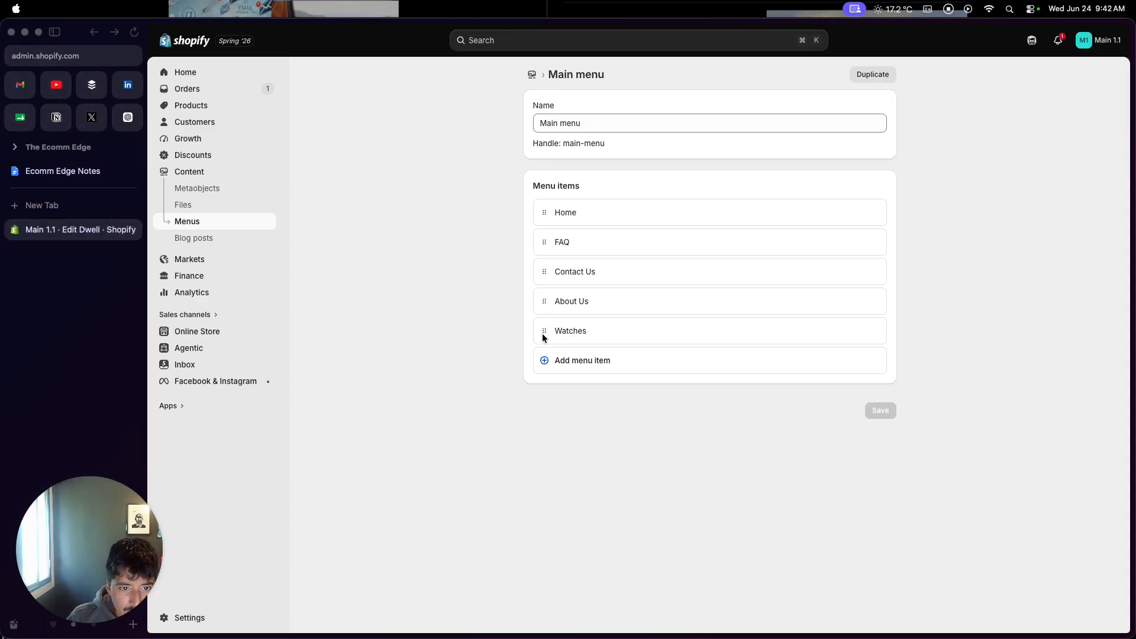
pyautogui.click(134, 32)
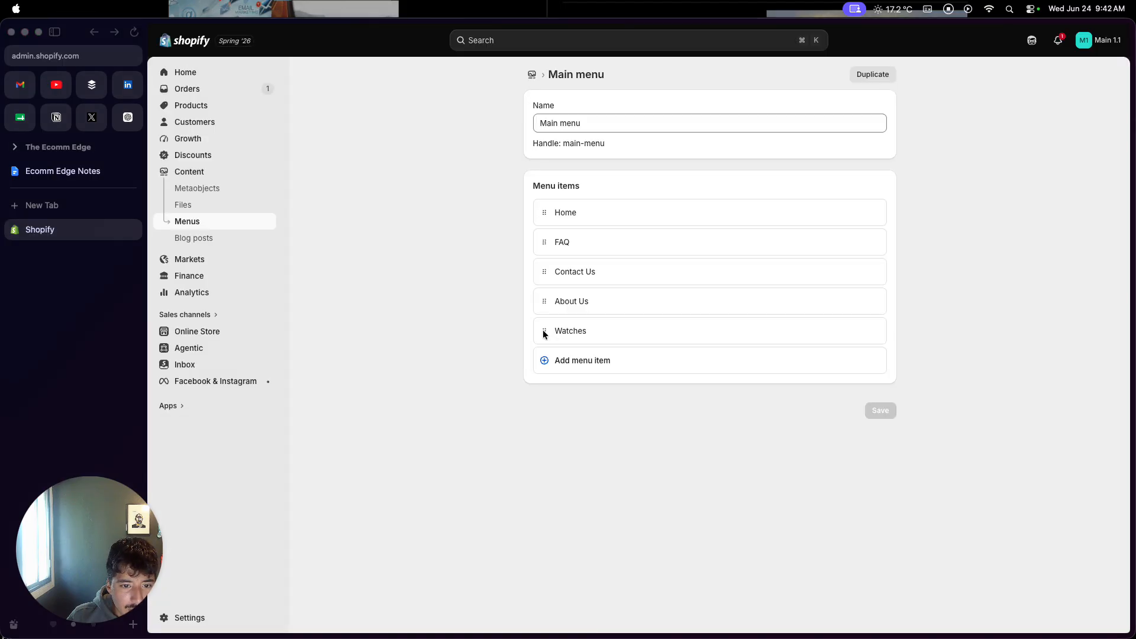
pyautogui.click(544, 241)
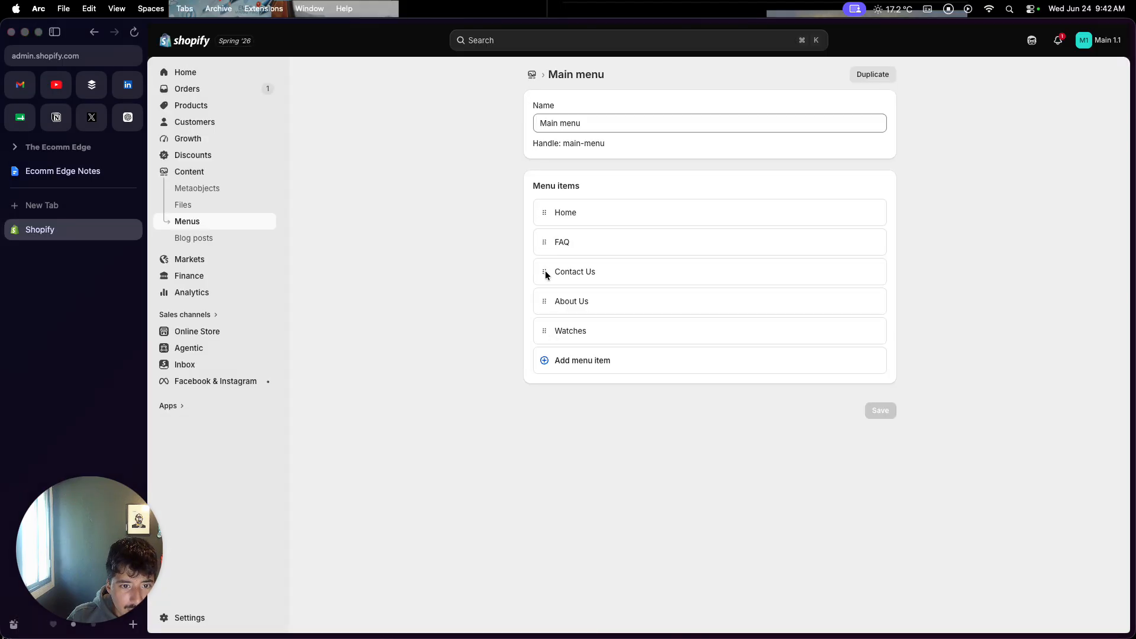
pyautogui.click(589, 246)
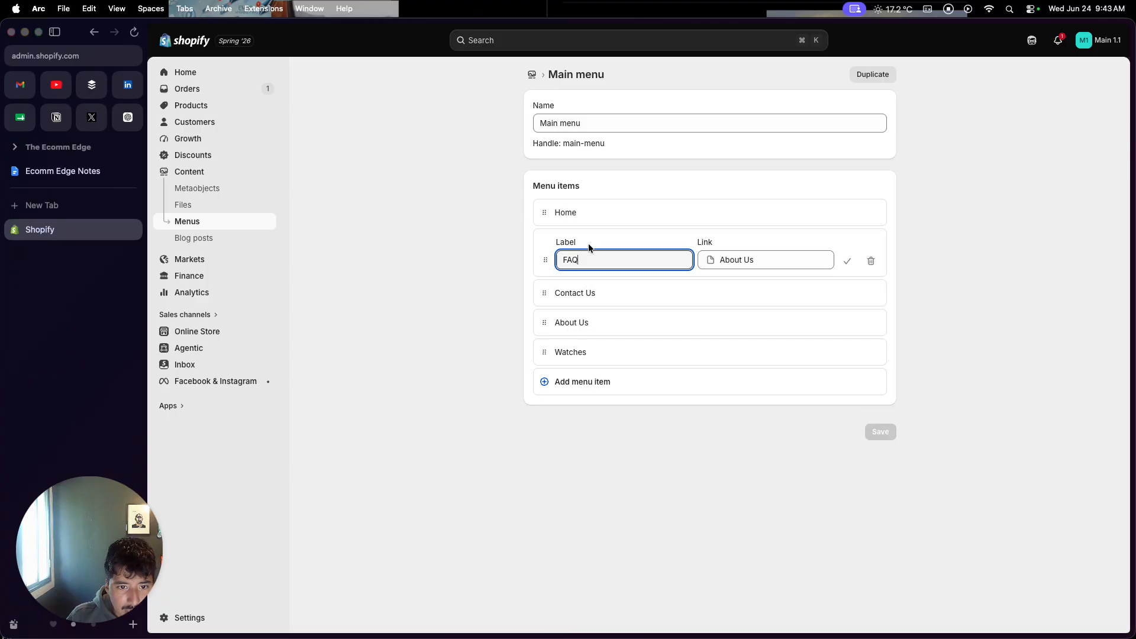
pyautogui.moveTo(545, 259); pyautogui.dragTo(543, 328)
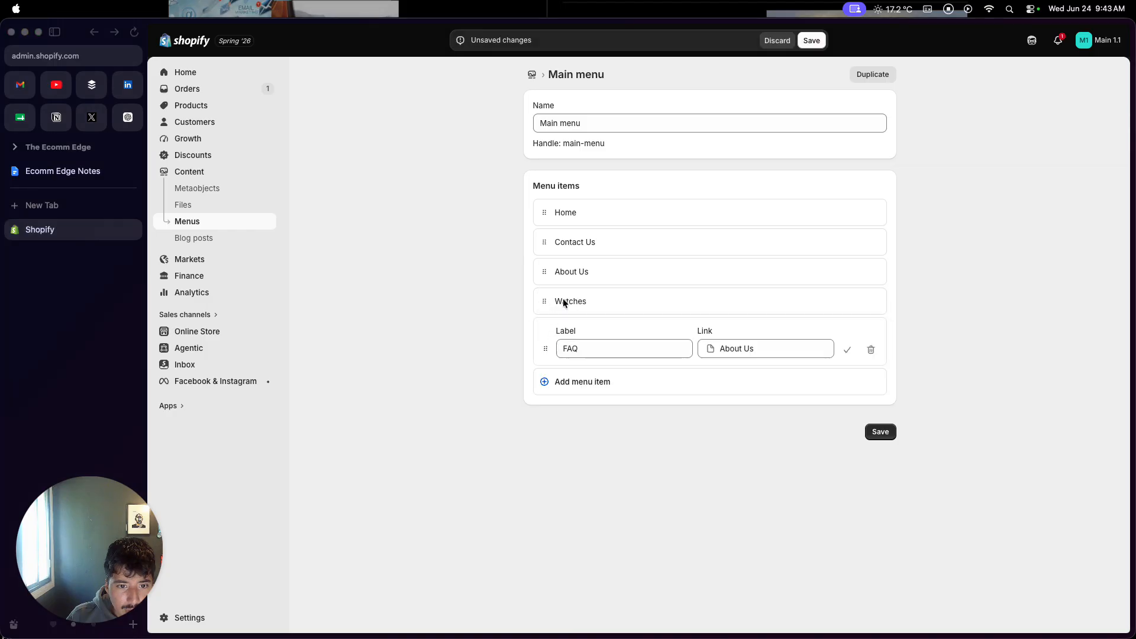
pyautogui.click(642, 294)
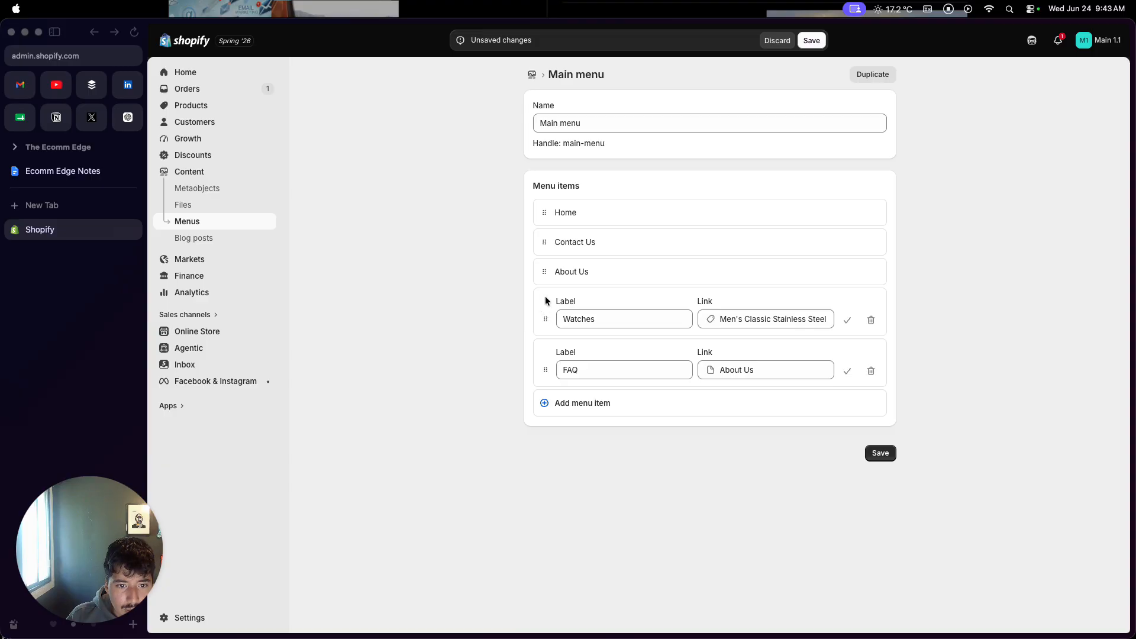
pyautogui.click(545, 371)
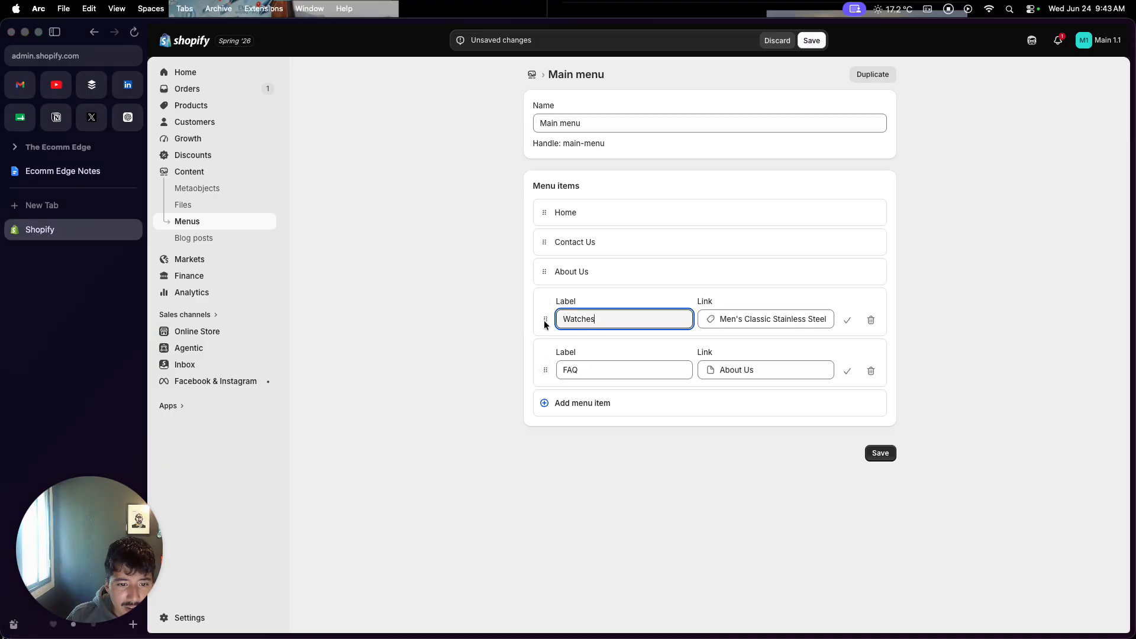
pyautogui.click(547, 273)
pyautogui.click(886, 453)
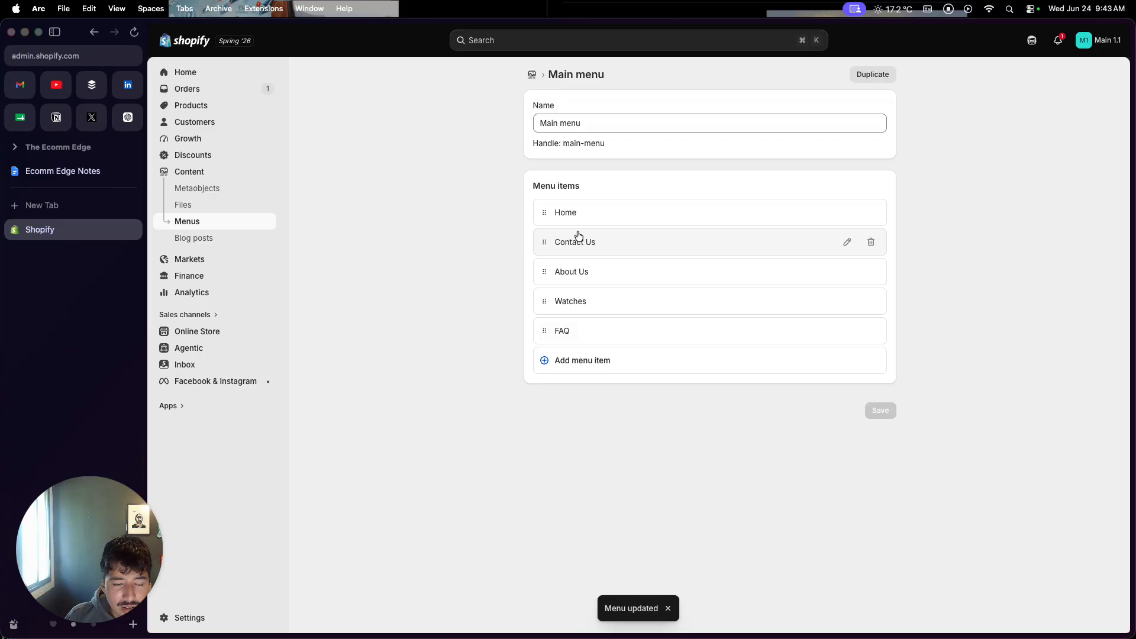
pyautogui.moveTo(541, 273); pyautogui.dragTo(540, 307)
pyautogui.click(892, 416)
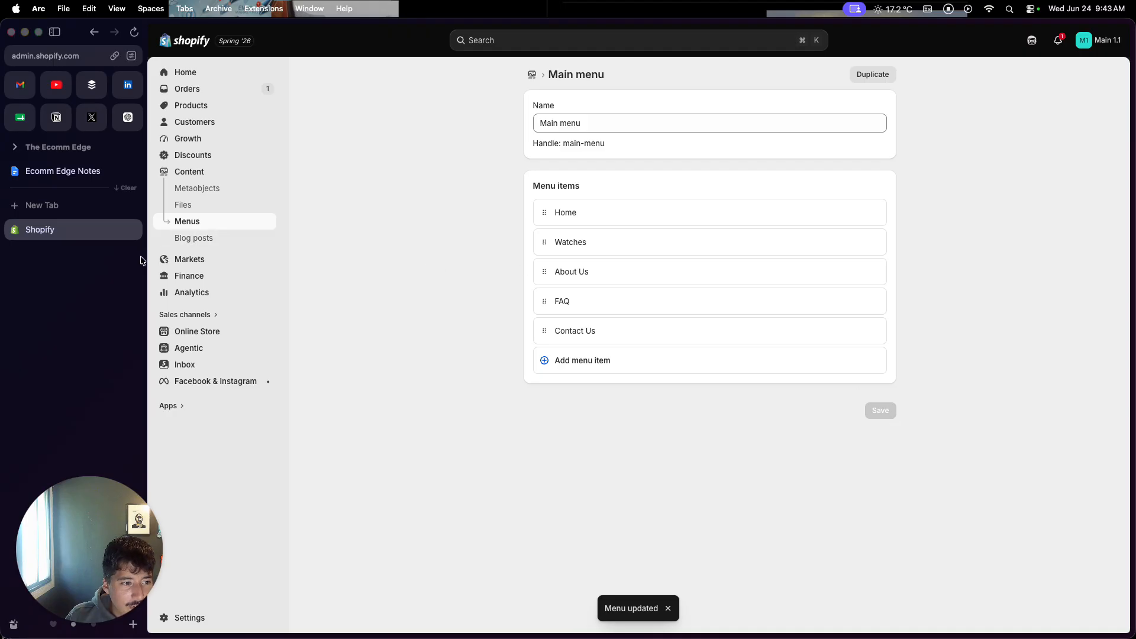
# Preview the live storefront, check the Watches header link and the page it opens, and close the preview.
pyautogui.click(270, 331)
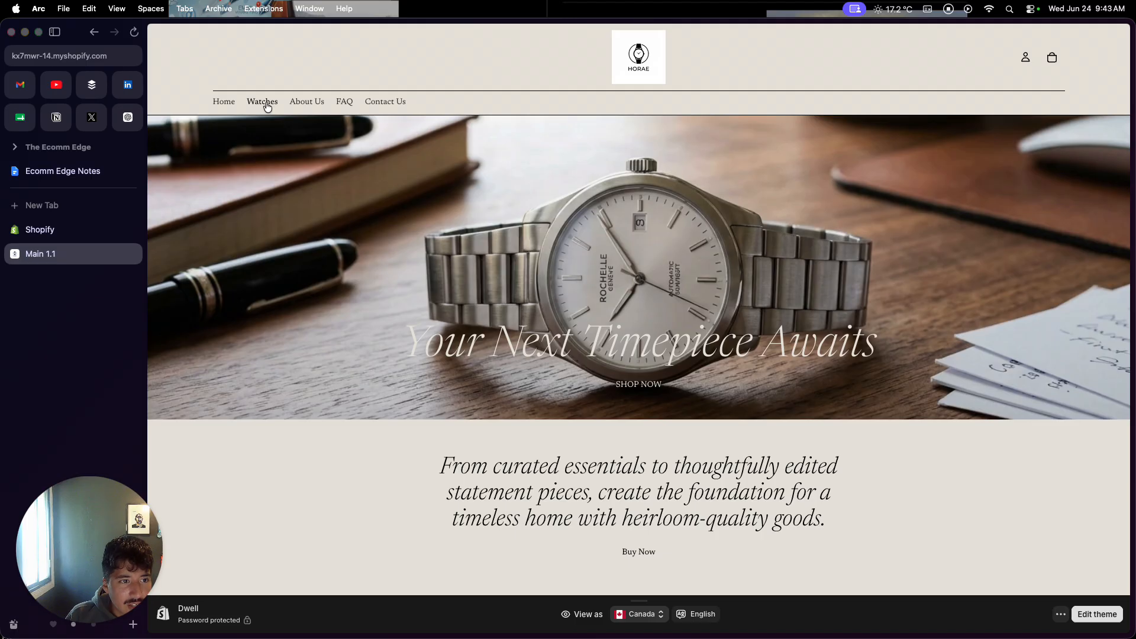
pyautogui.click(267, 107)
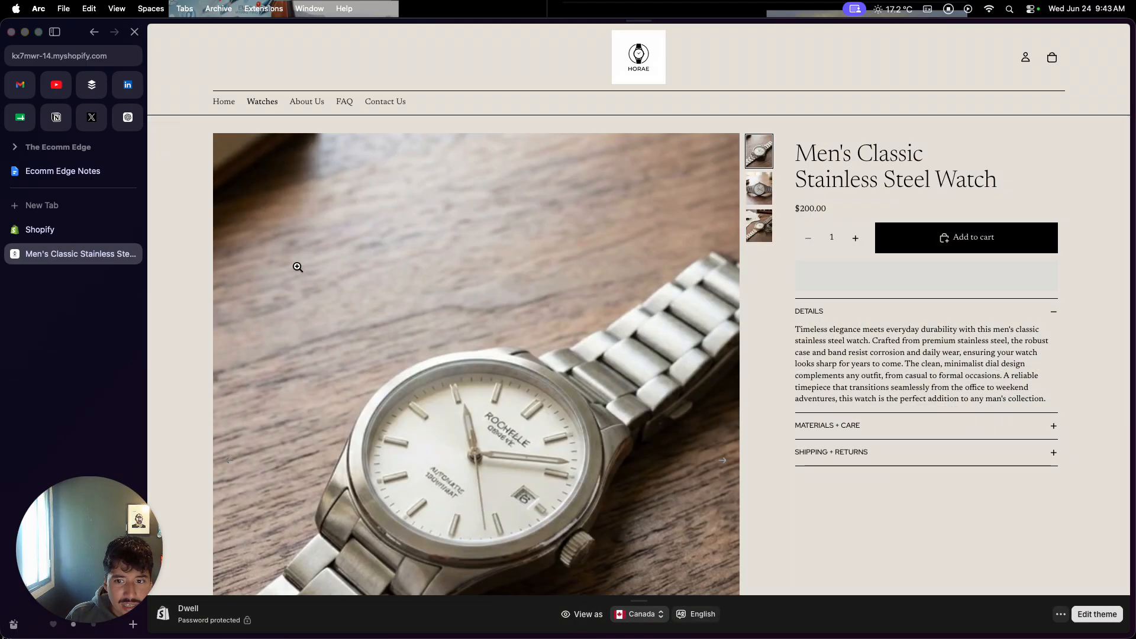
pyautogui.scroll(-3, 376, 330)
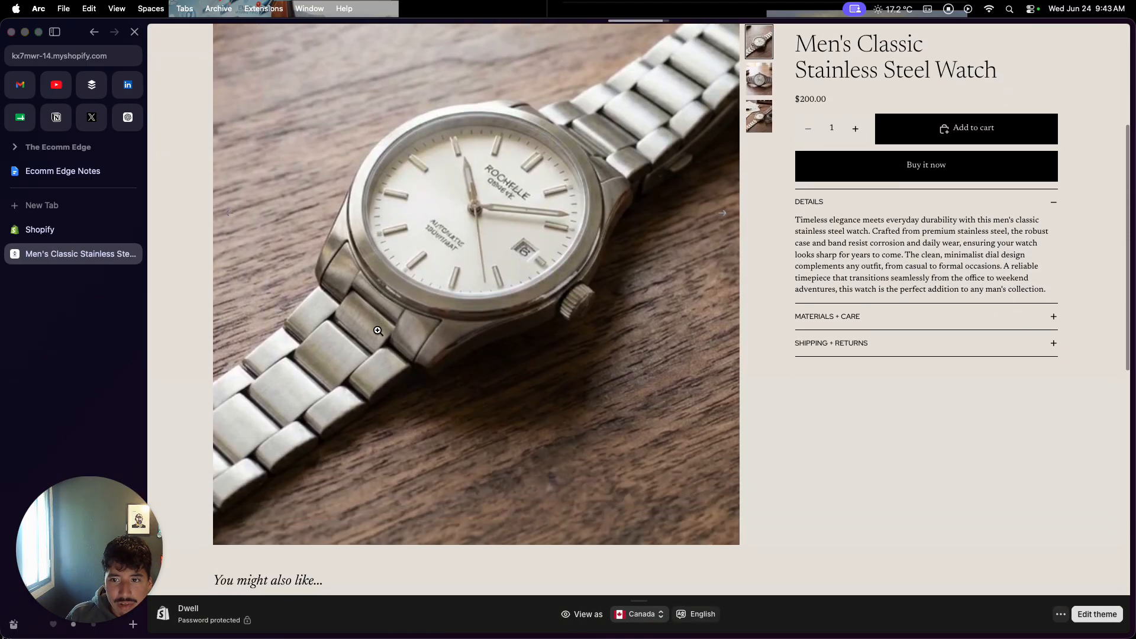
pyautogui.scroll(5, 377, 330)
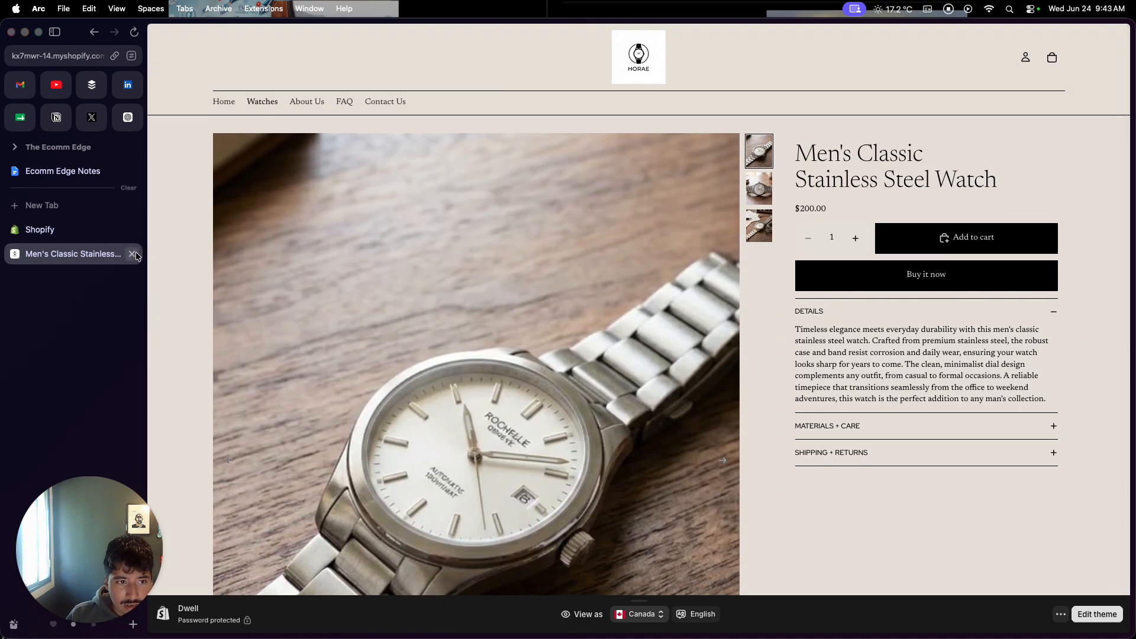
pyautogui.click(137, 255)
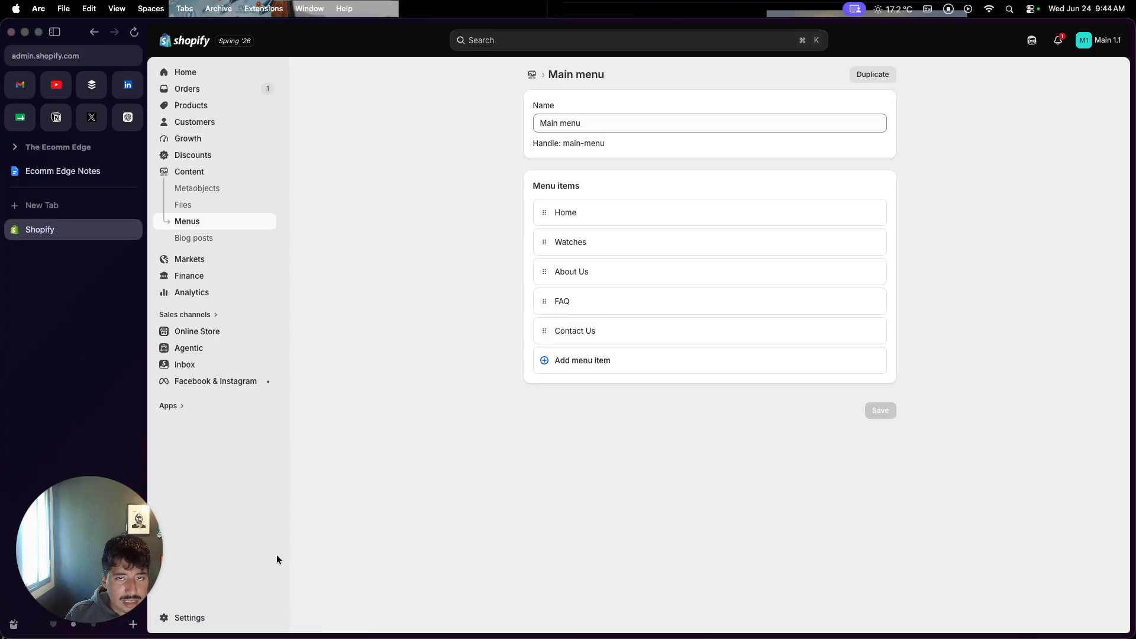
# Review the store's Payments settings, from Shopify Payments and PayPal to the payment capture and manual payment methods.
pyautogui.click(221, 618)
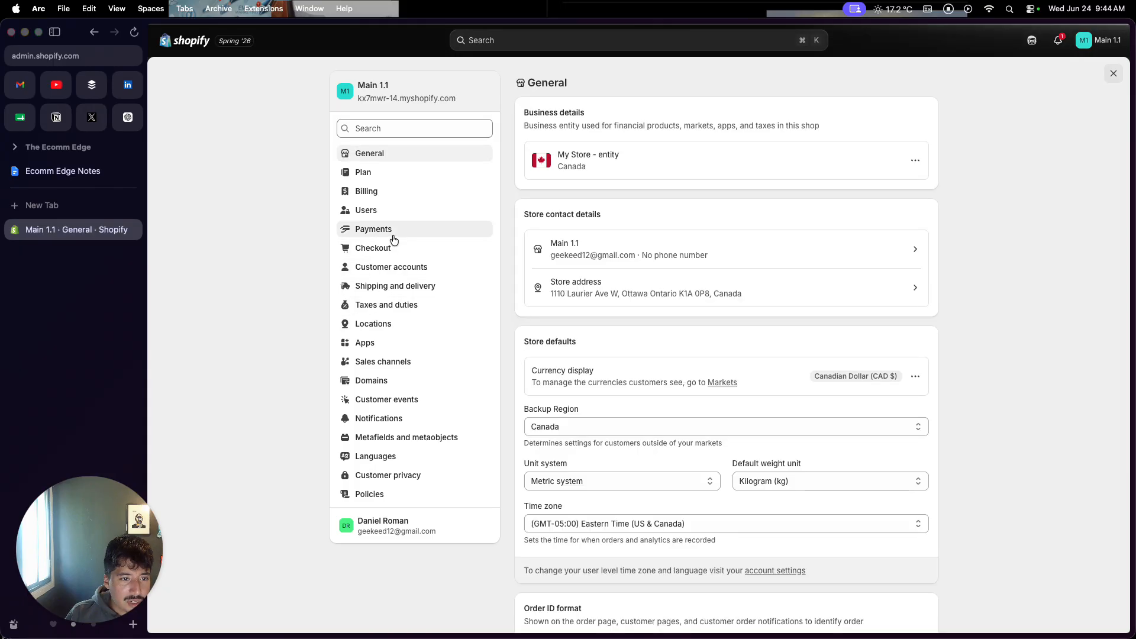
pyautogui.click(393, 232)
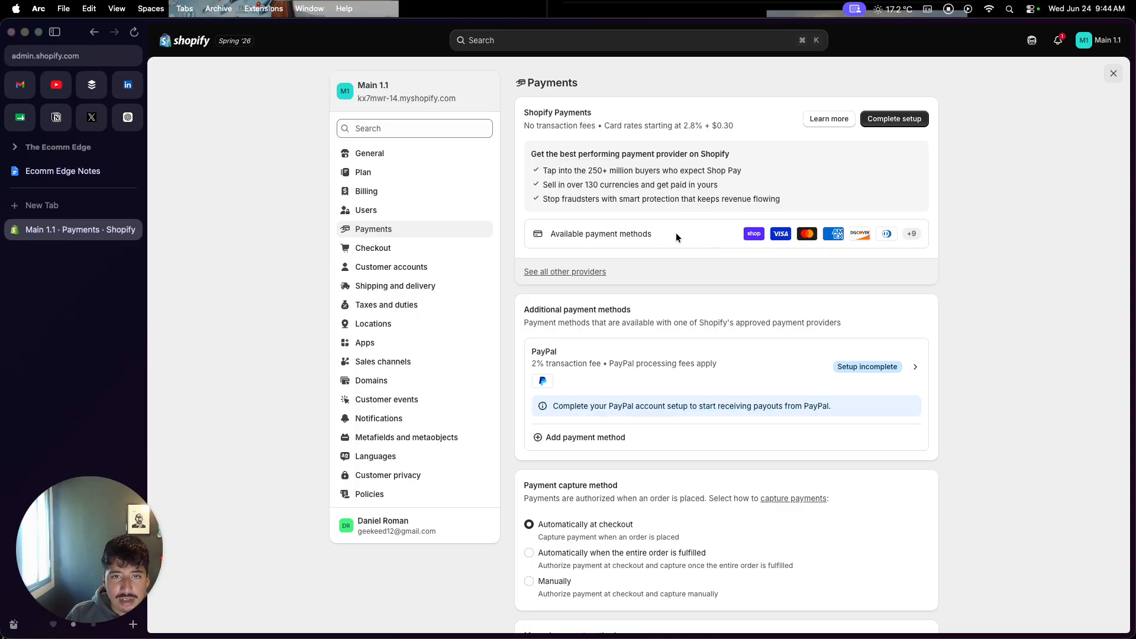
pyautogui.scroll(-1, 603, 329)
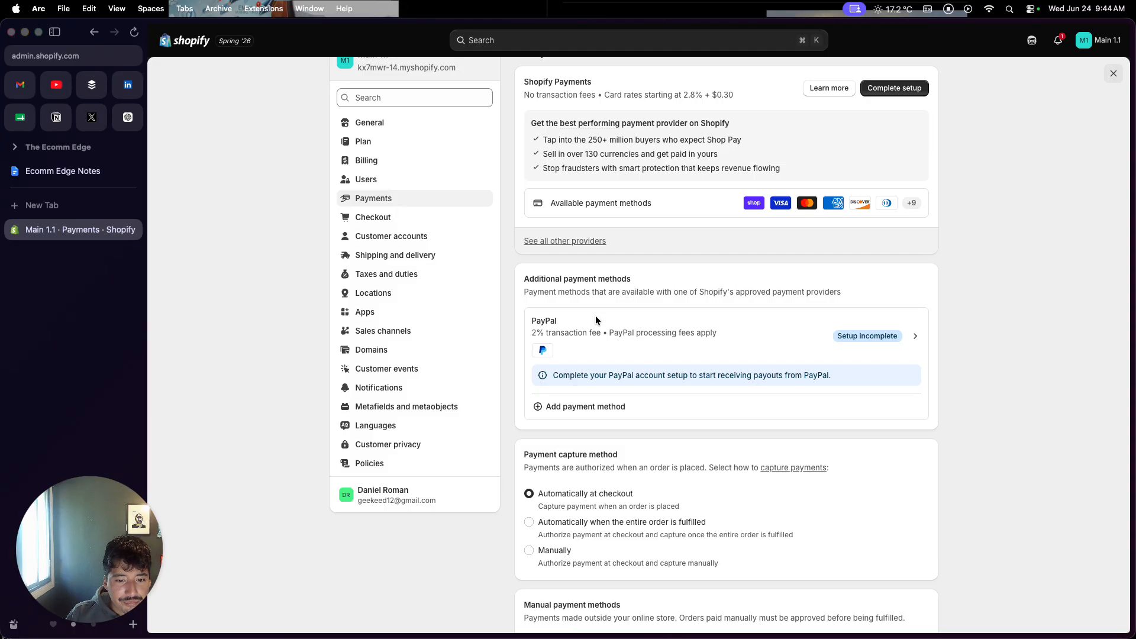
pyautogui.scroll(-5, 563, 403)
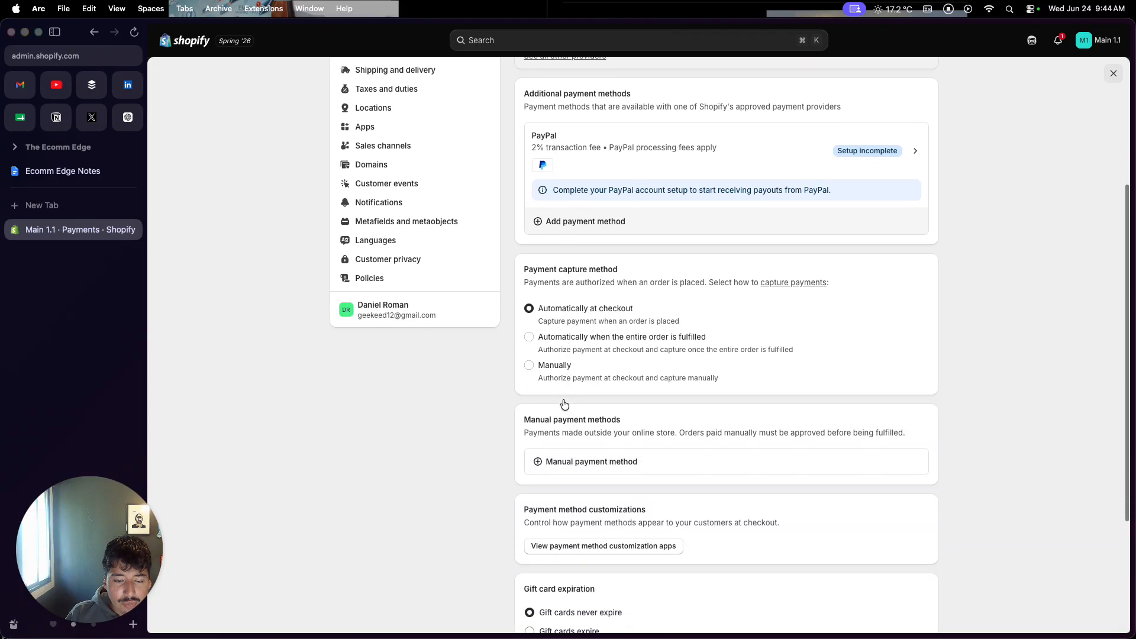
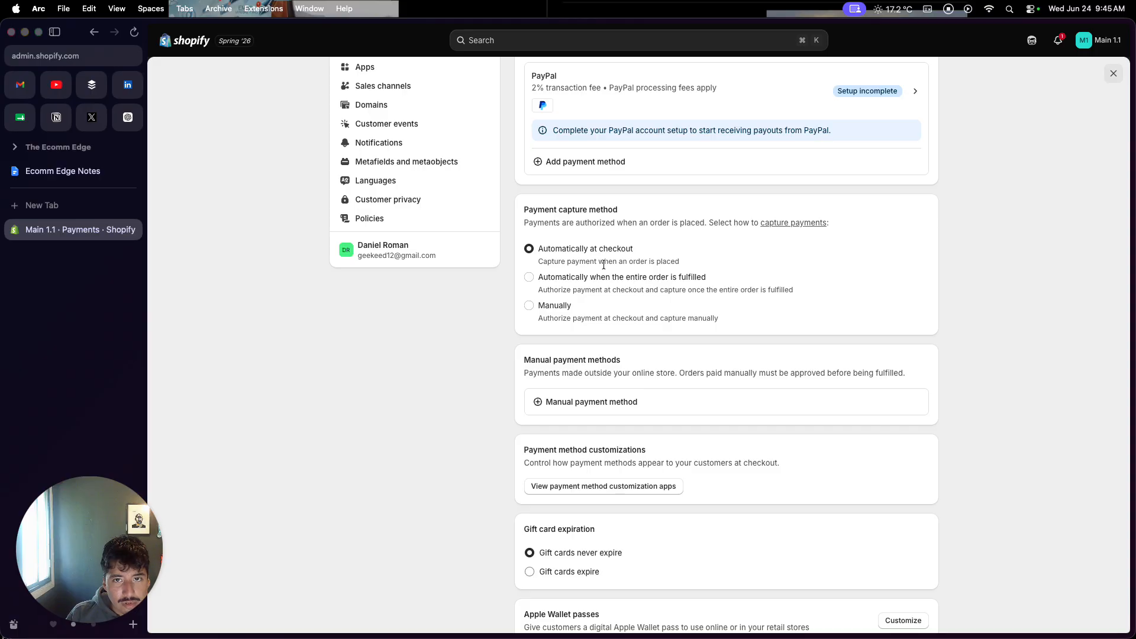
pyautogui.scroll(-2, 499, 388)
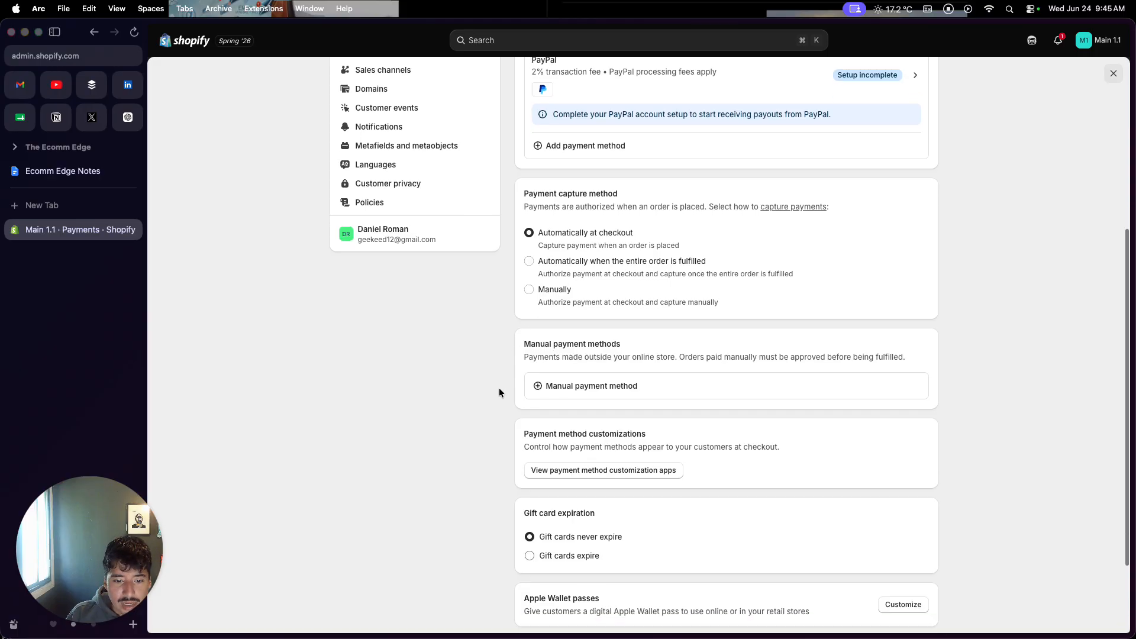
# Review the General shipping profile's fulfillment locations and its Domestic, International and US Cross-border zones with their rates in the Shipping and delivery settings.
pyautogui.scroll(6, 499, 388)
pyautogui.scroll(1, 499, 389)
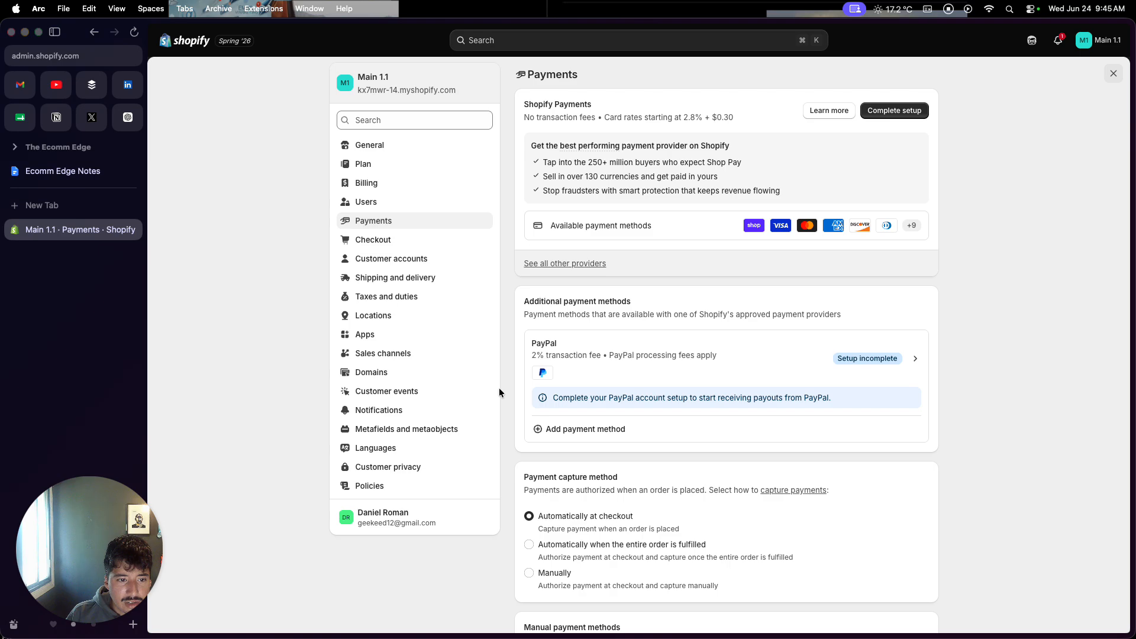
pyautogui.click(444, 287)
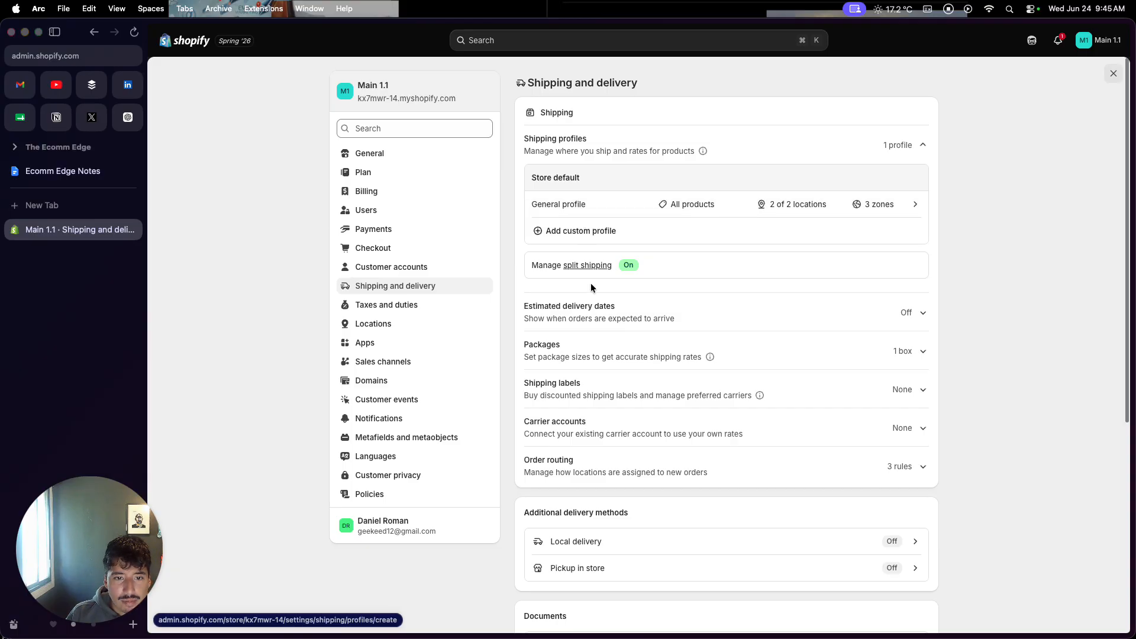
pyautogui.scroll(-2, 591, 288)
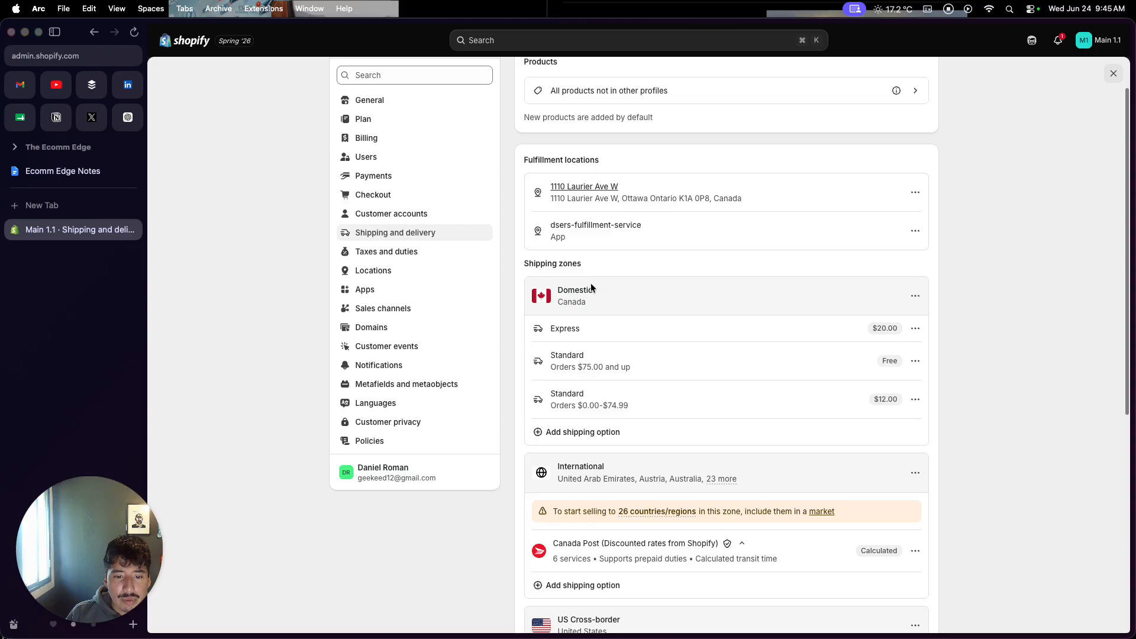
pyautogui.scroll(-4, 591, 287)
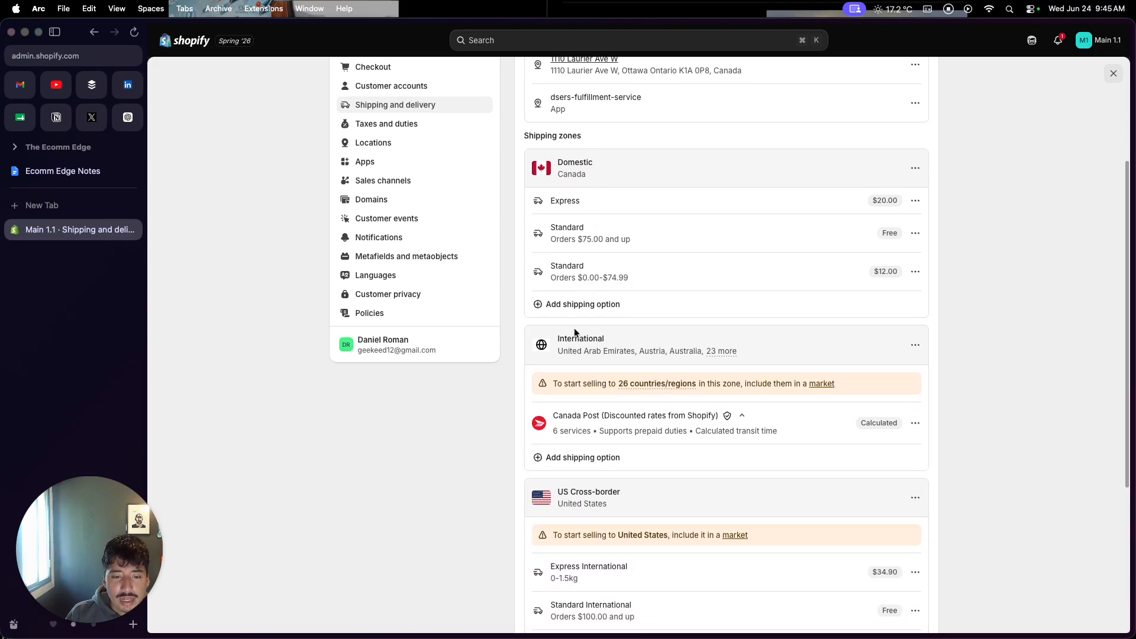
pyautogui.scroll(3, 575, 332)
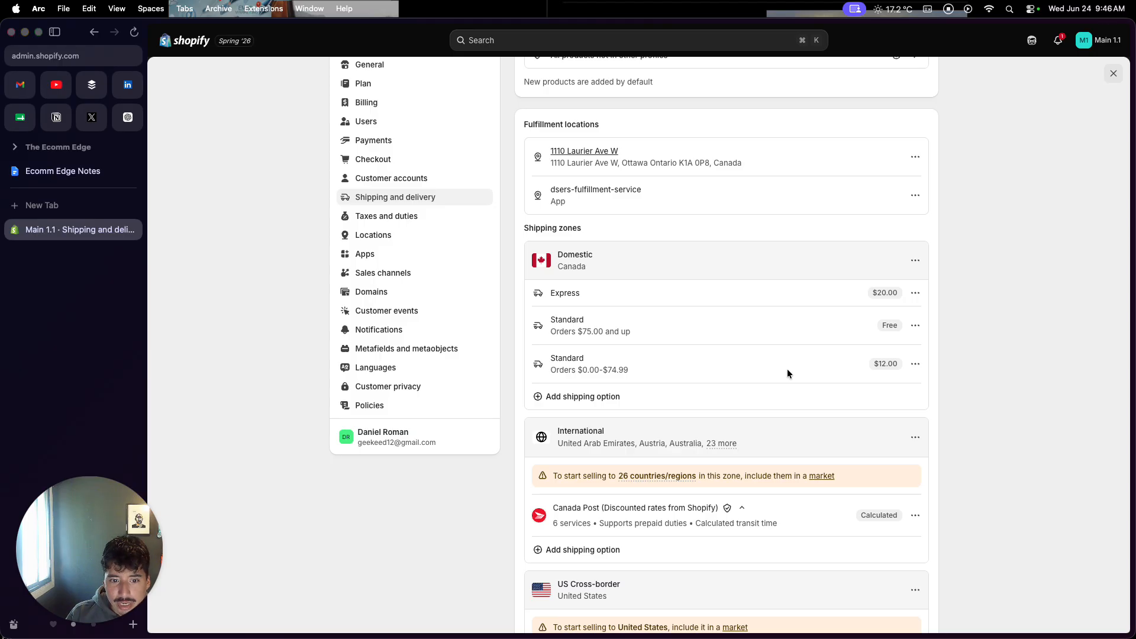
pyautogui.scroll(-5, 787, 368)
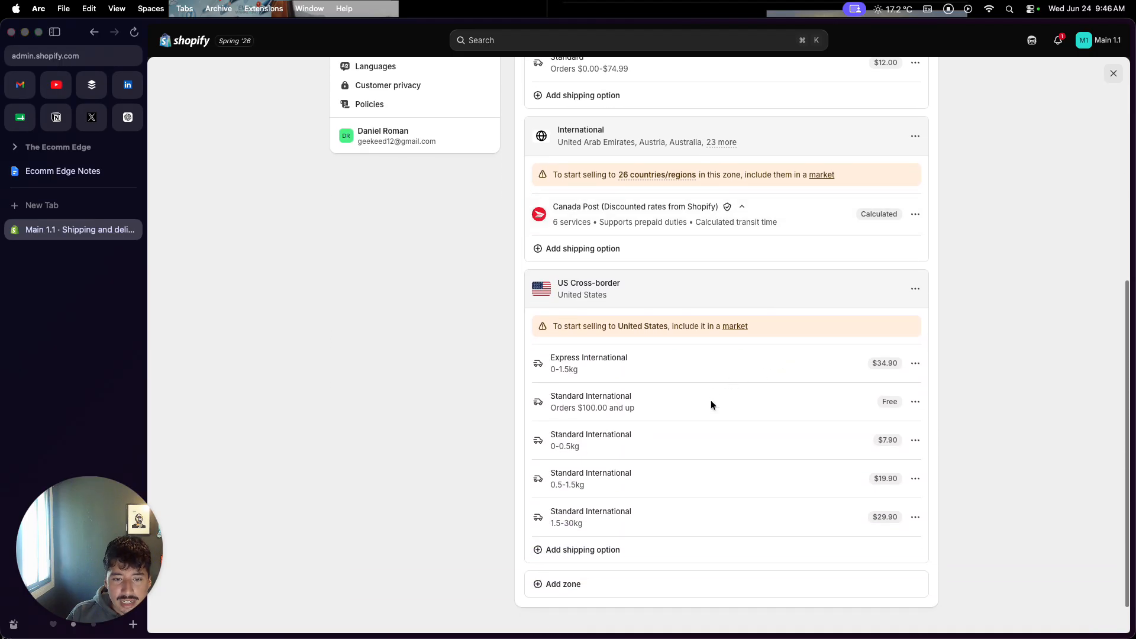
pyautogui.scroll(-1, 711, 405)
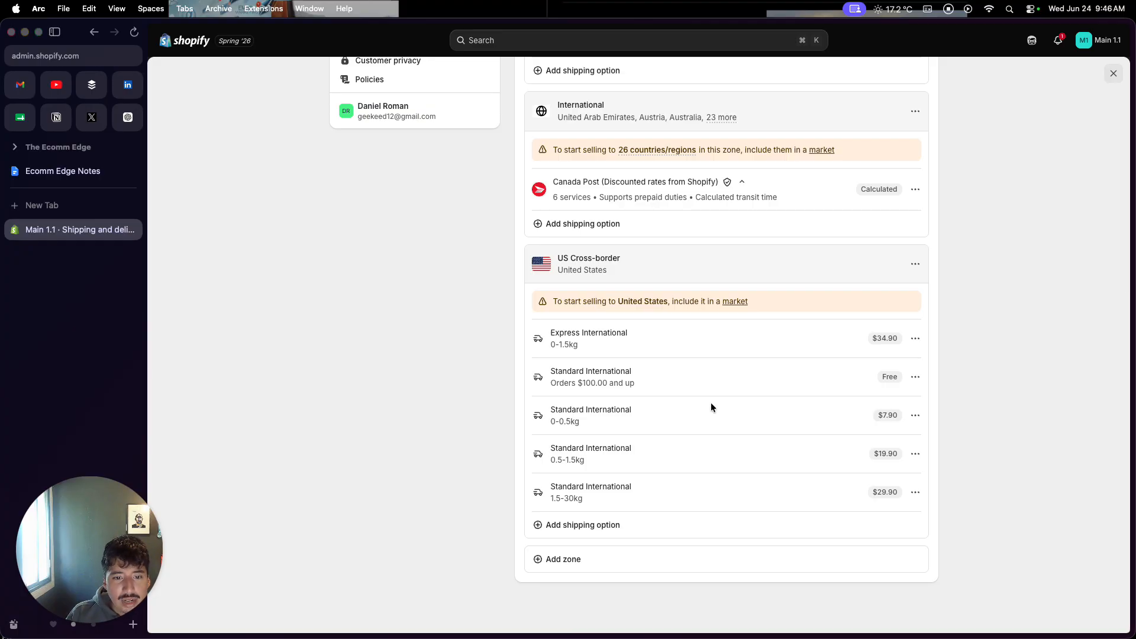
pyautogui.scroll(-1, 711, 403)
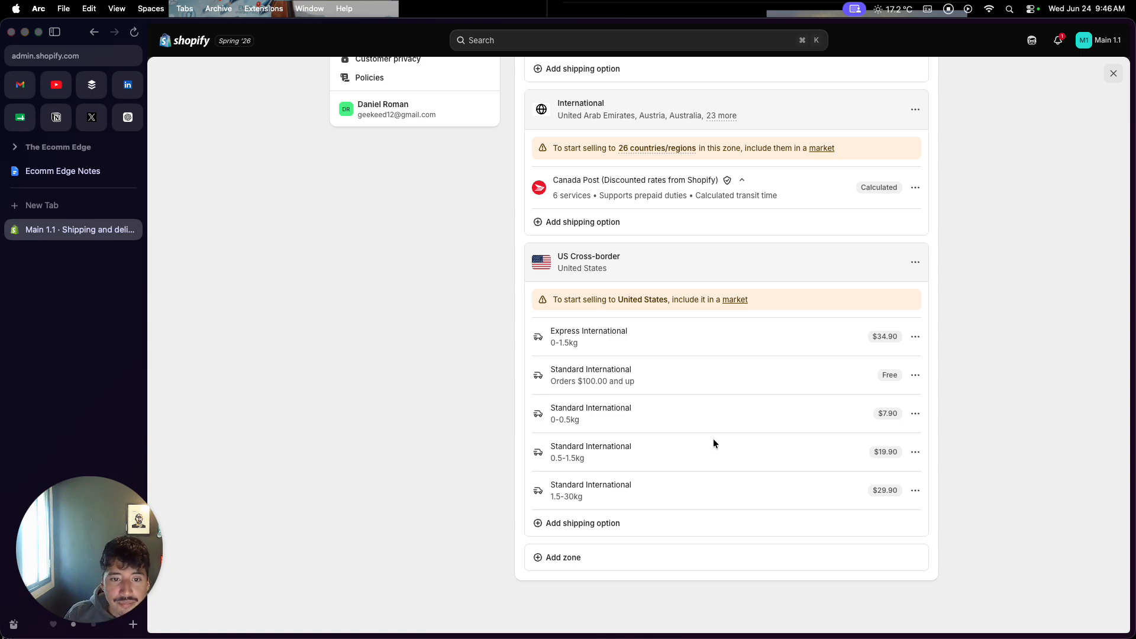
pyautogui.scroll(10, 714, 444)
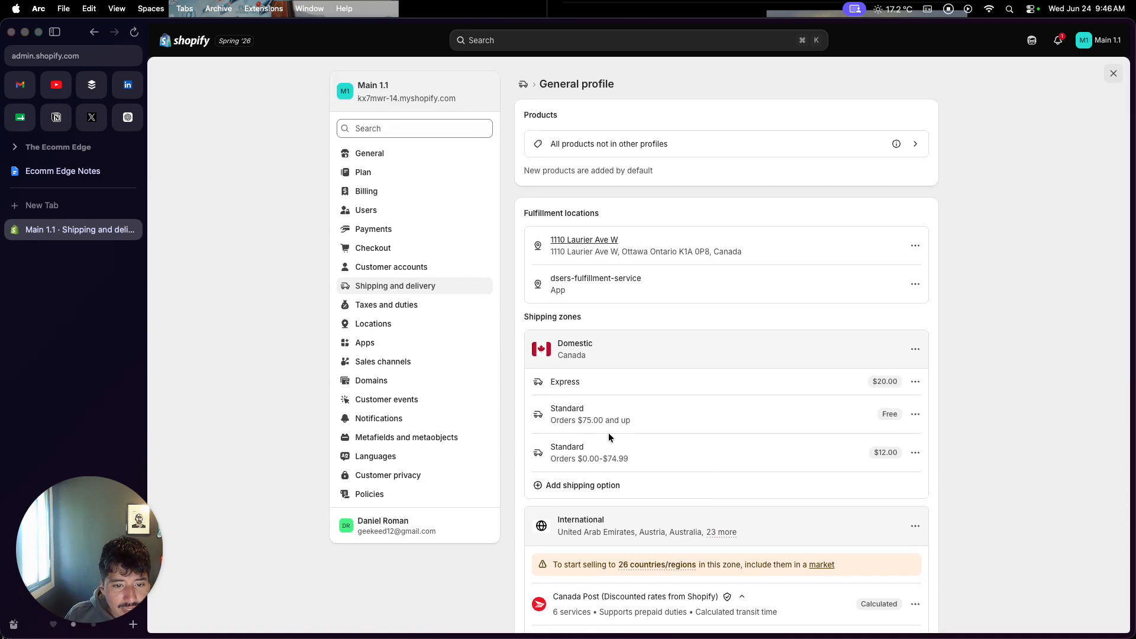
pyautogui.scroll(-1, 627, 406)
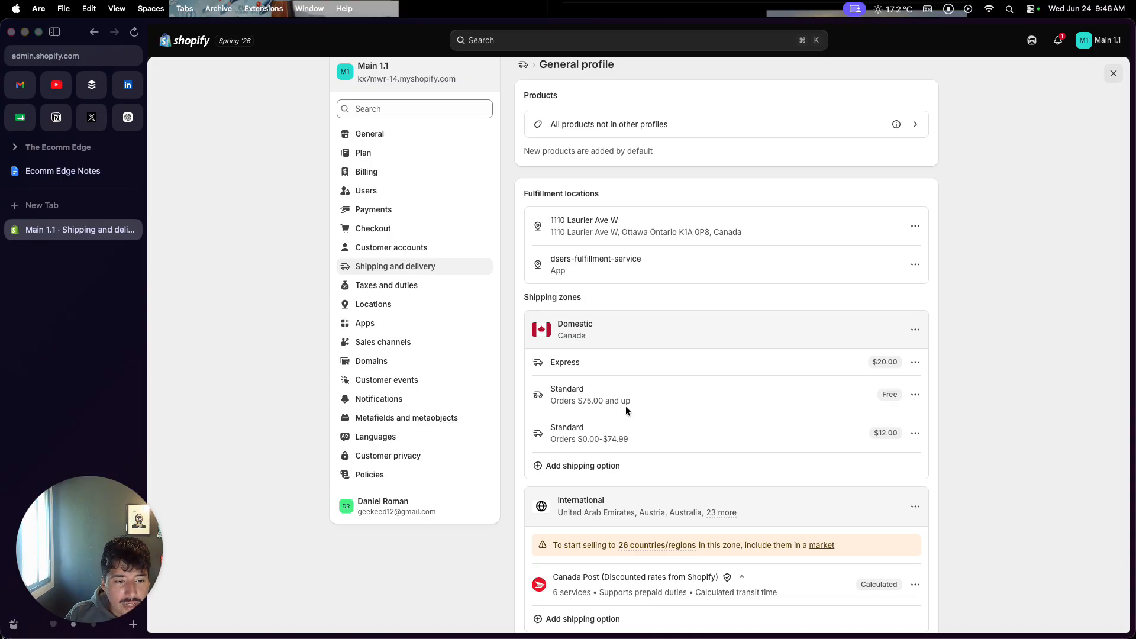
# Check the form for connecting an existing domain in the Domains settings, and dismiss it without entering a domain.
pyautogui.click(429, 362)
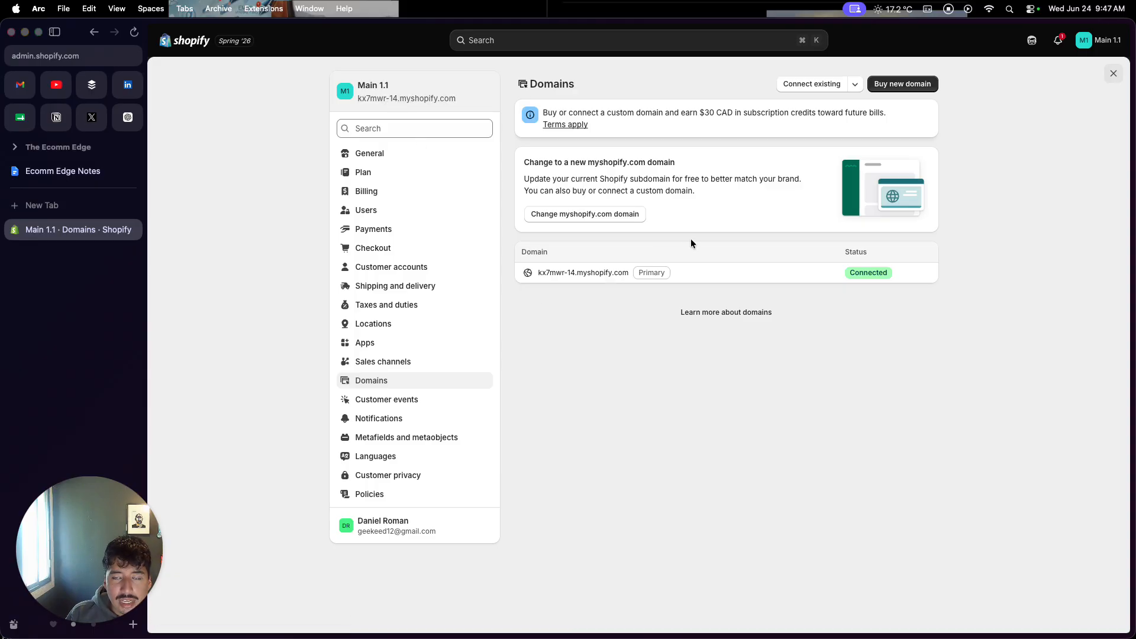
pyautogui.click(807, 84)
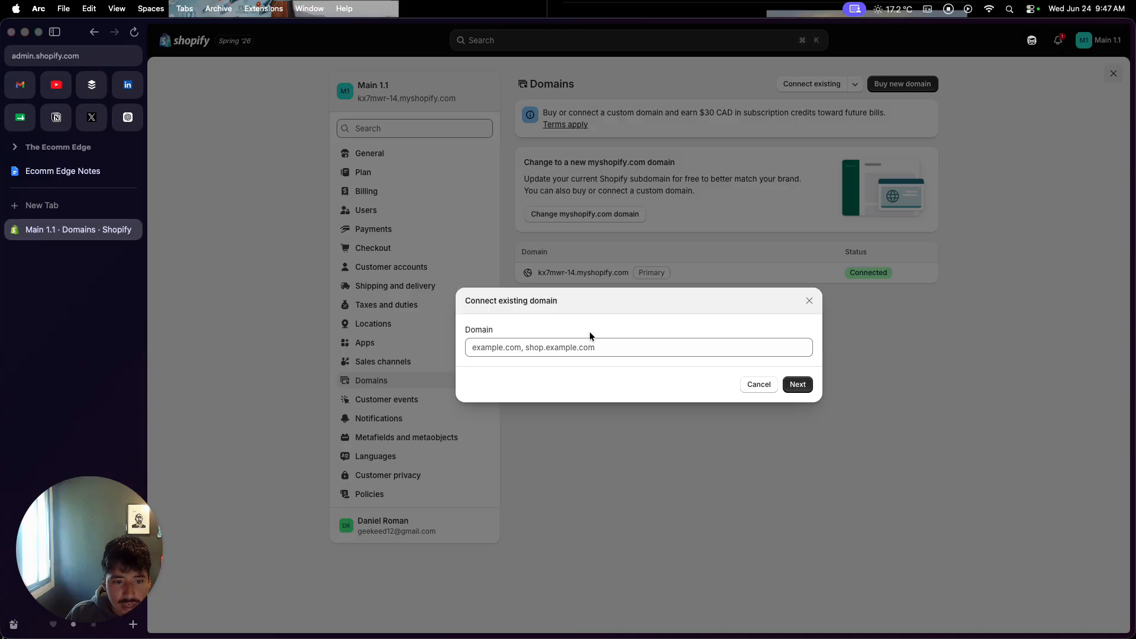
pyautogui.click(570, 467)
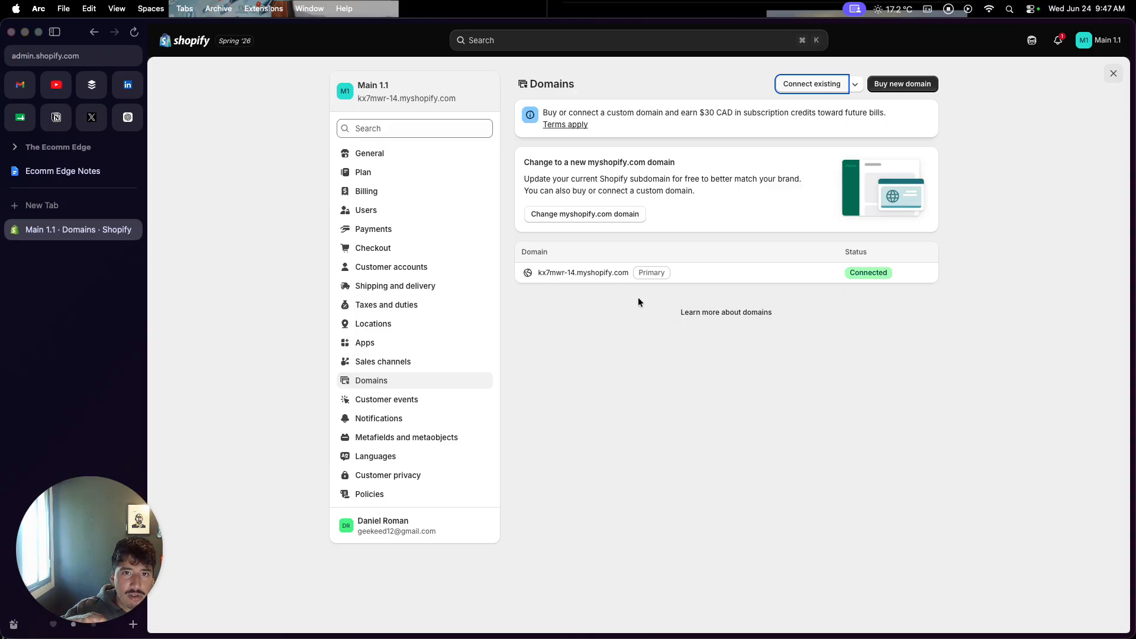
# Browse the new domains offered for purchase for Main11, compare their yearly prices, and close the store settings.
pyautogui.click(906, 84)
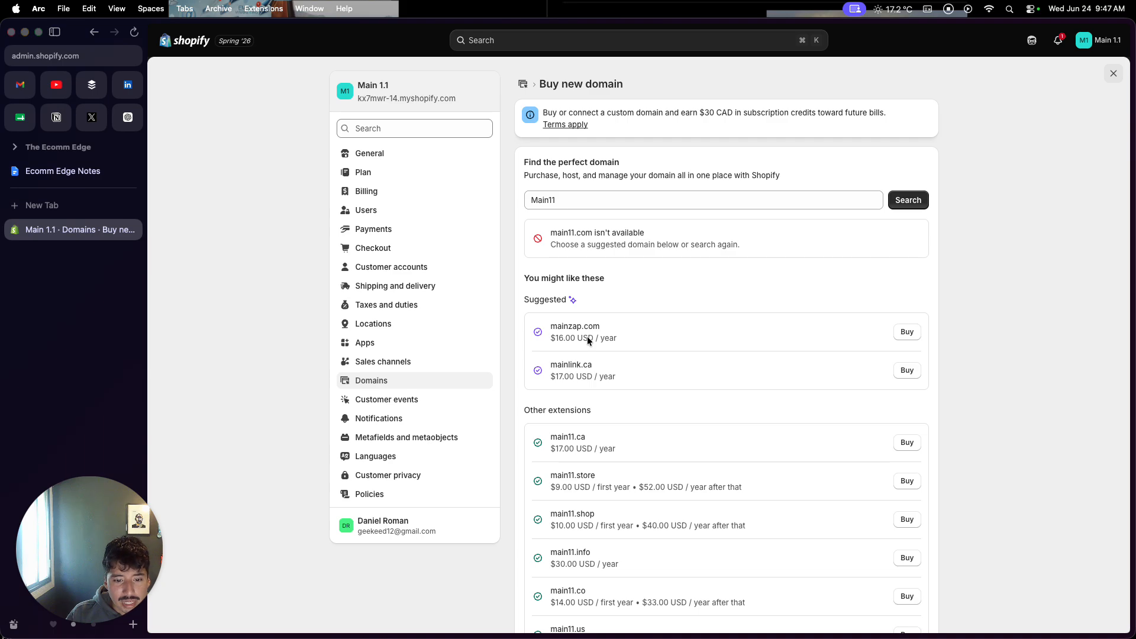
pyautogui.scroll(-3, 587, 336)
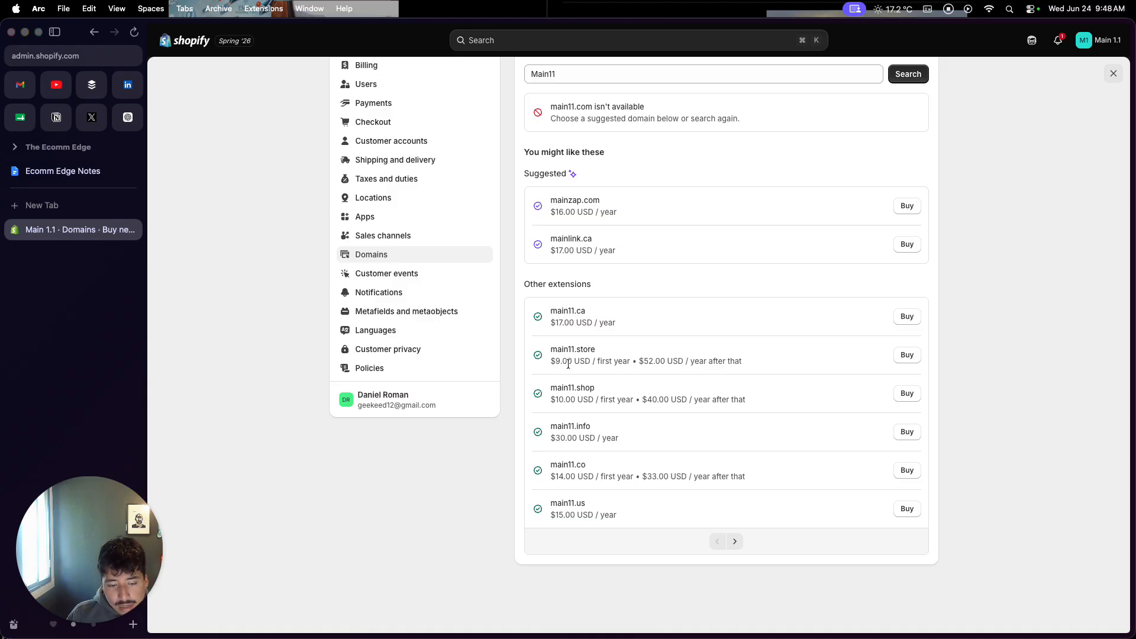
pyautogui.scroll(3, 568, 364)
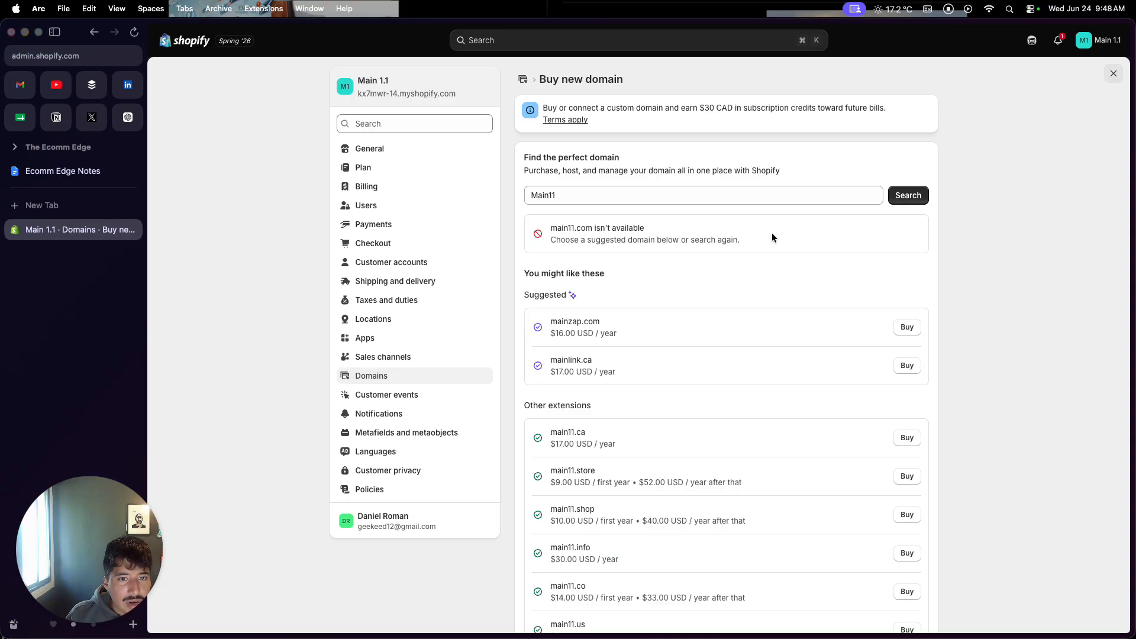
pyautogui.click(1113, 73)
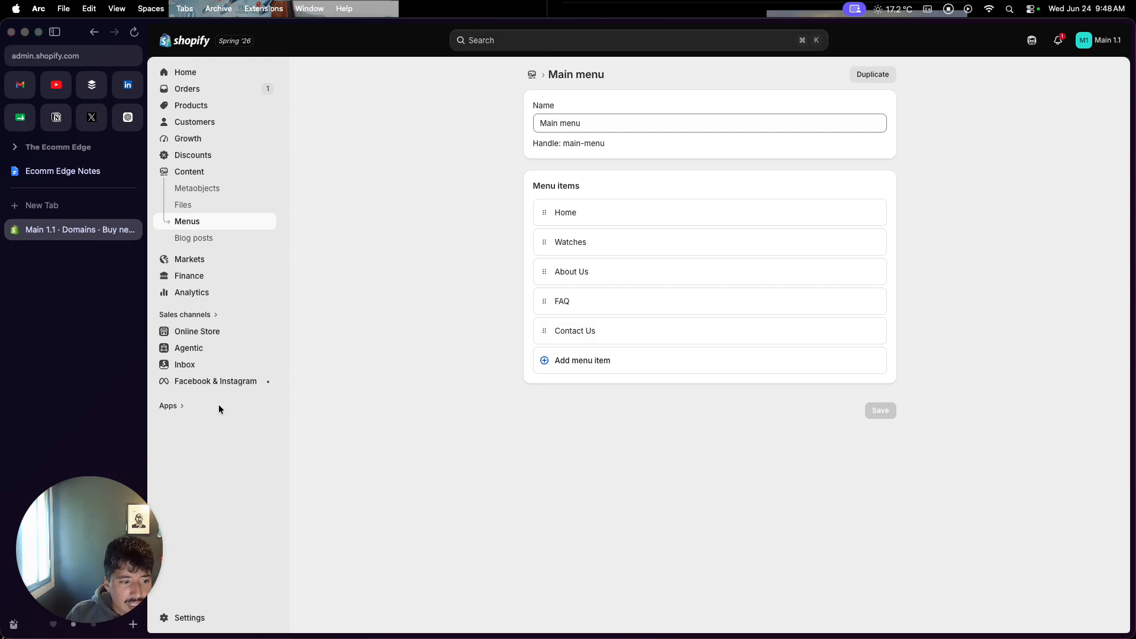
# Go to the Shopify App Store from the recommended apps, search for inbox, and view the Shopify Inbox listing.
pyautogui.click(170, 410)
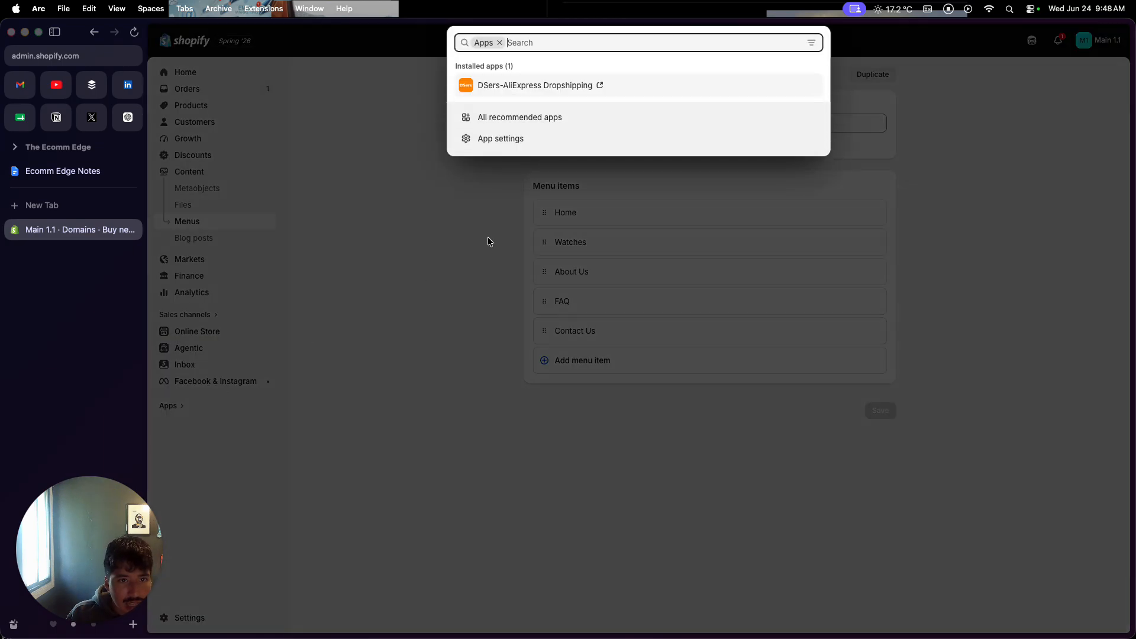
pyautogui.click(547, 120)
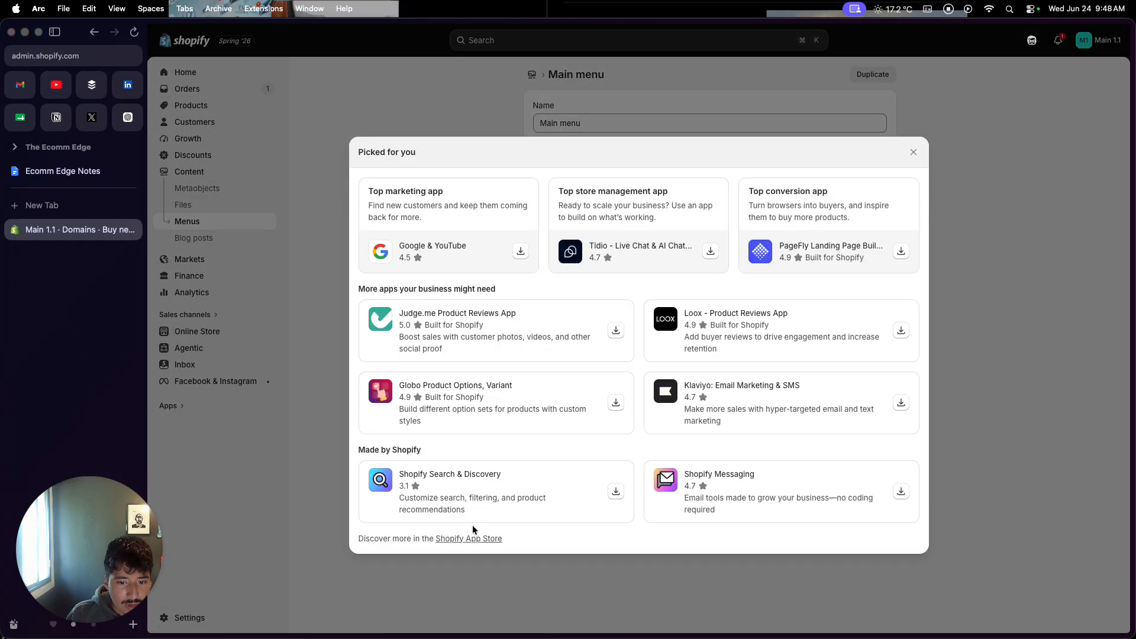
pyautogui.click(469, 539)
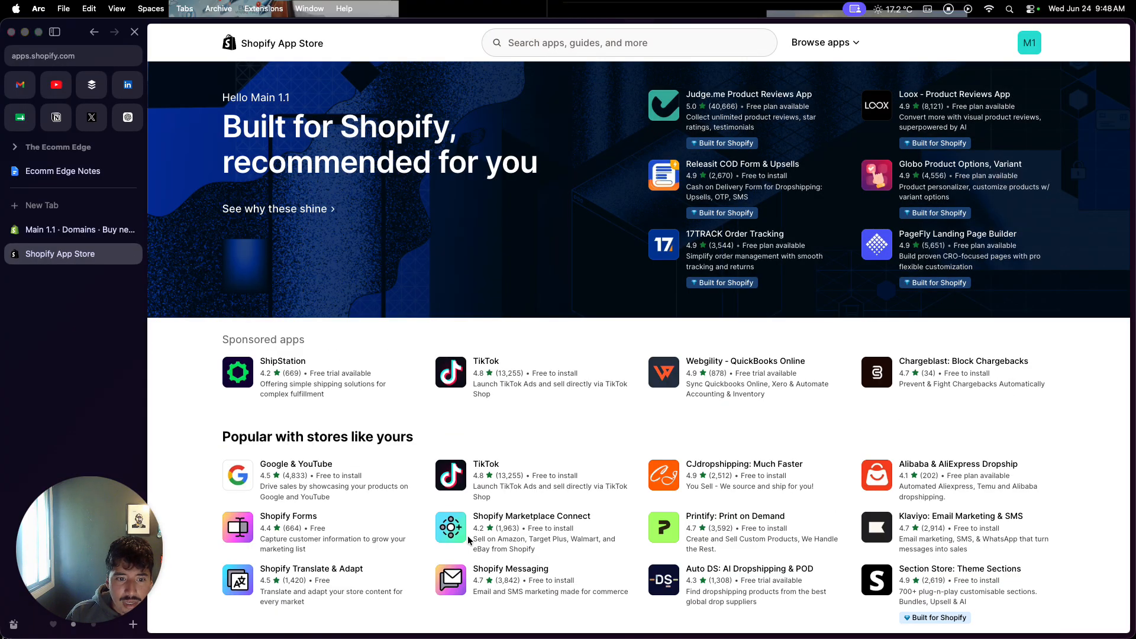
pyautogui.click(553, 51)
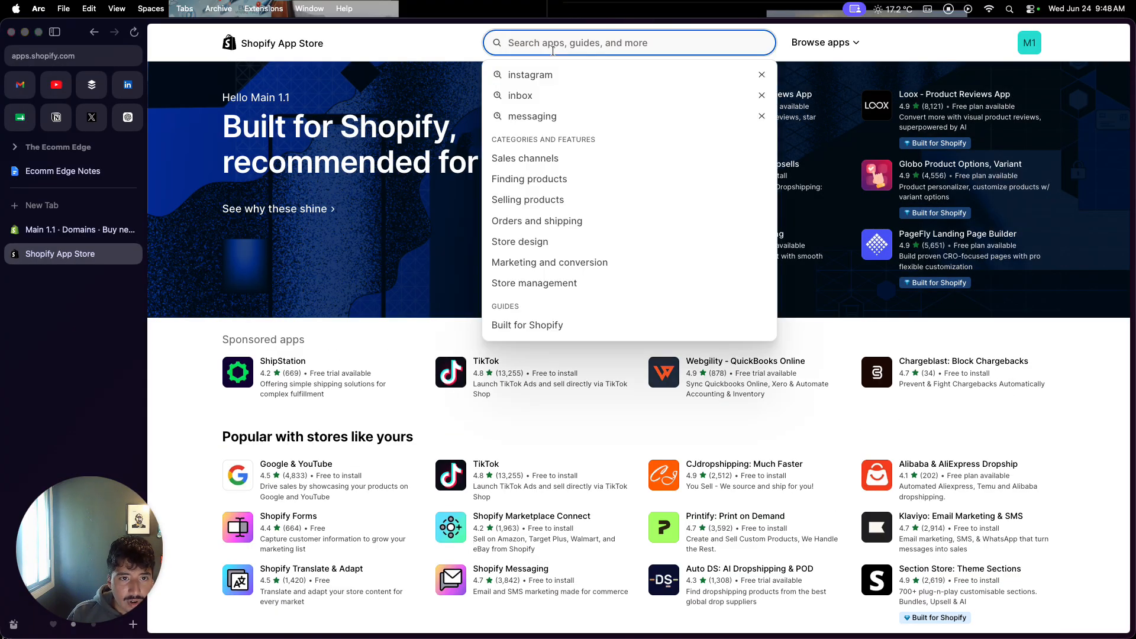
pyautogui.click(545, 95)
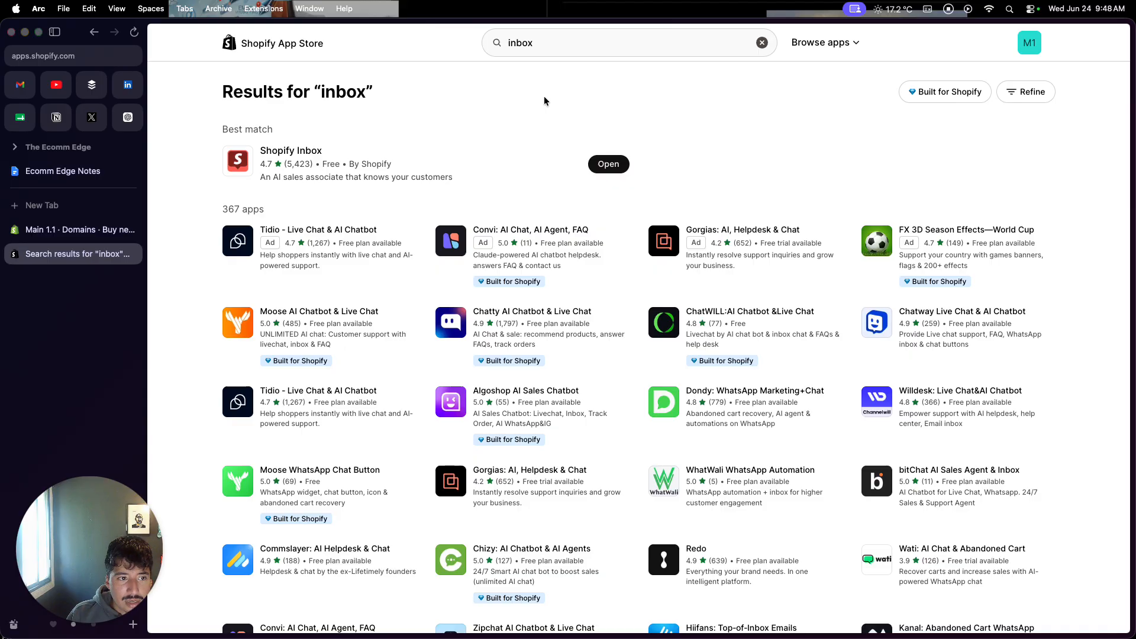
pyautogui.click(412, 168)
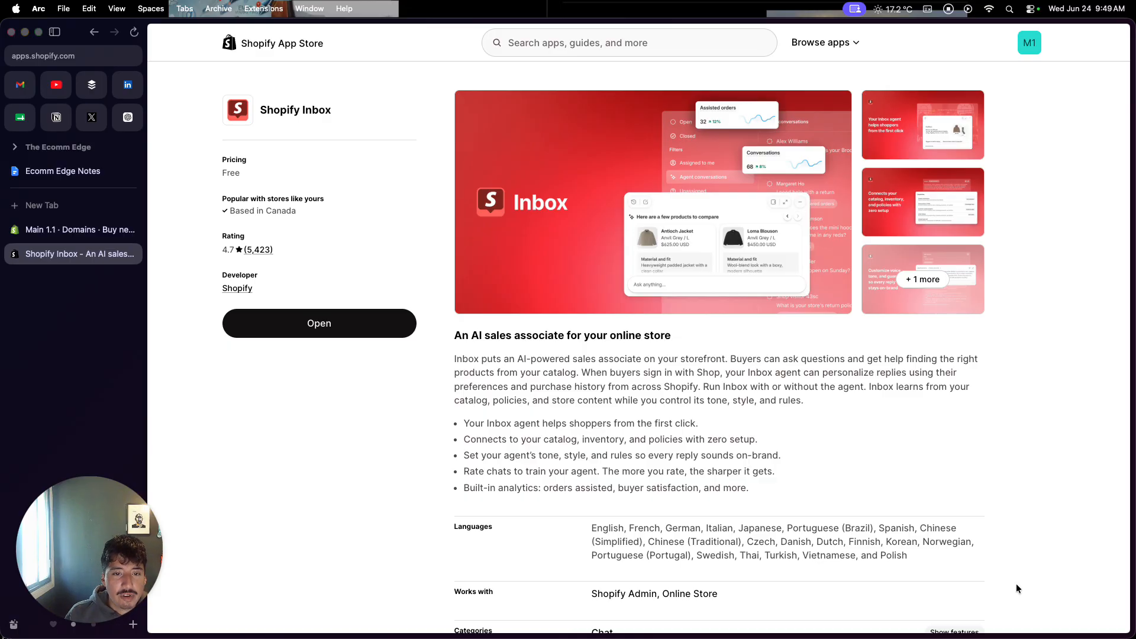
# Search the app store for messaging and review the Shopify Messaging listing, including its pricing.
pyautogui.click(637, 44)
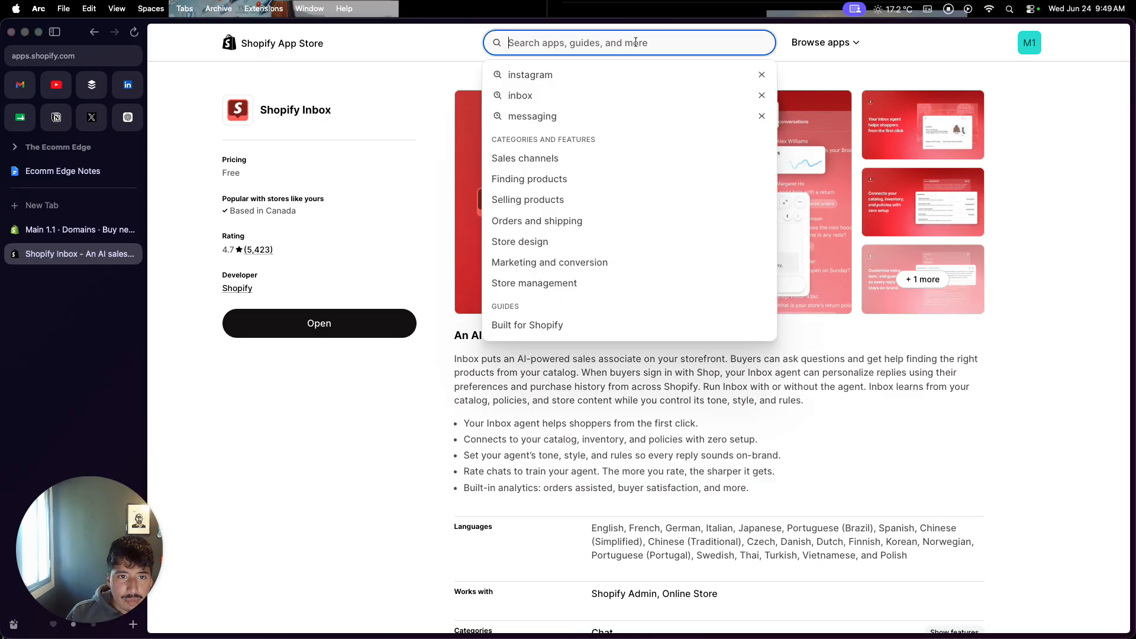
pyautogui.click(573, 116)
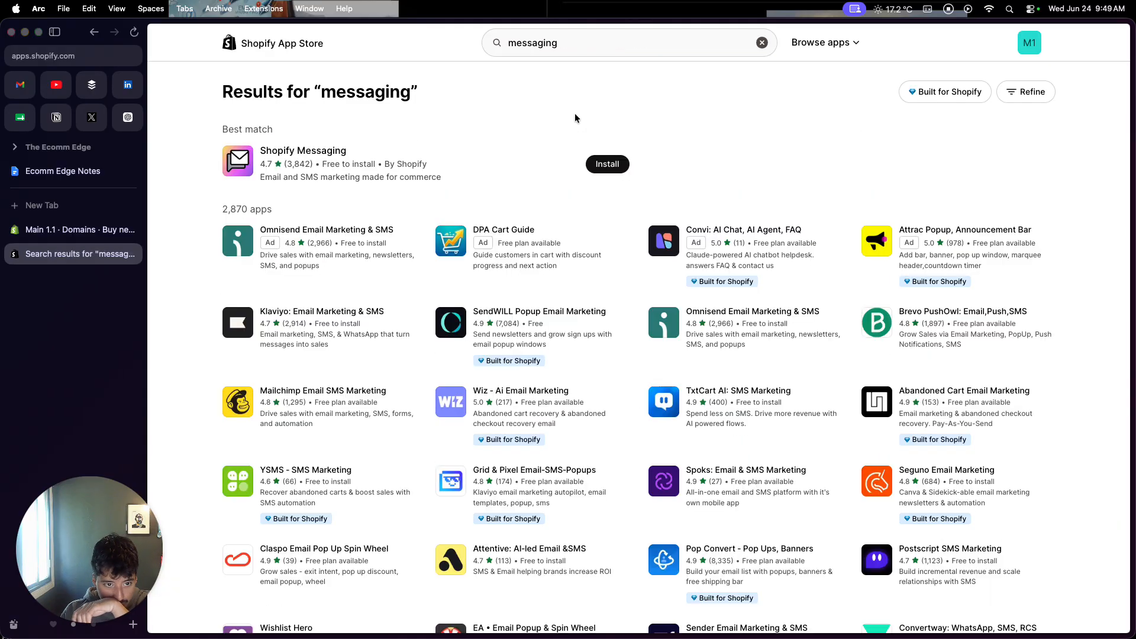
pyautogui.click(346, 163)
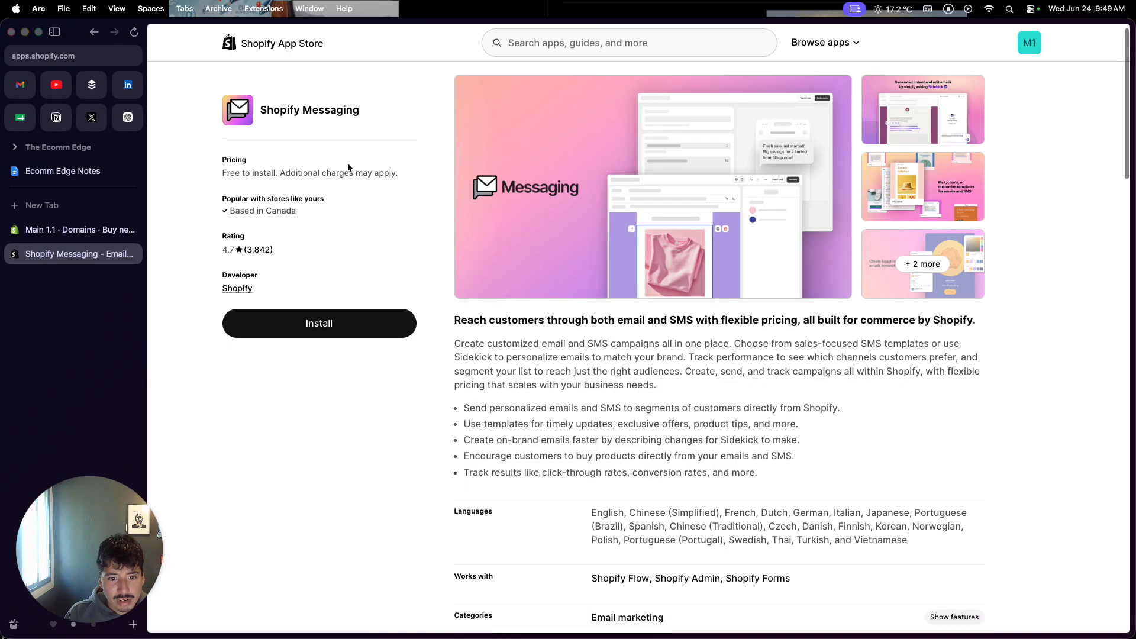
pyautogui.scroll(-7, 318, 210)
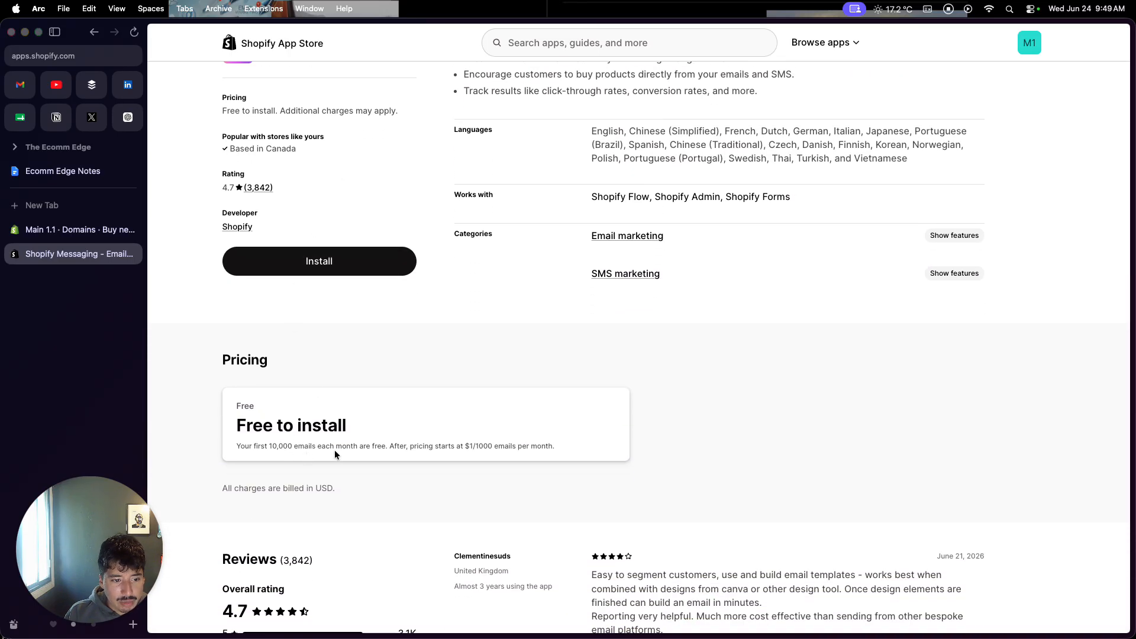
pyautogui.scroll(5, 359, 465)
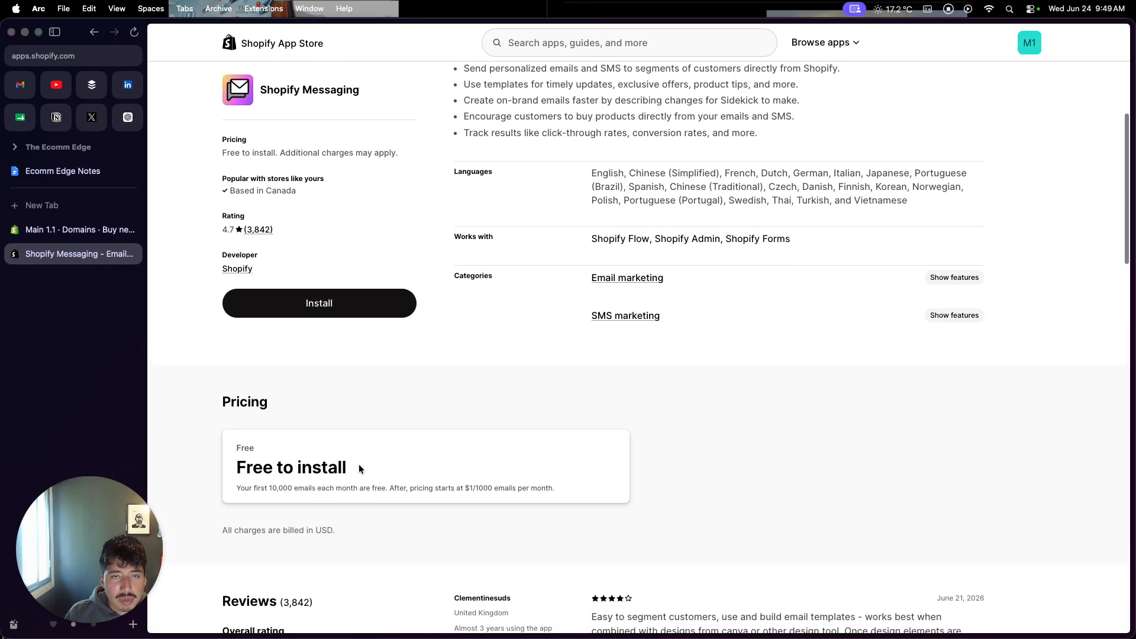
pyautogui.scroll(2, 359, 464)
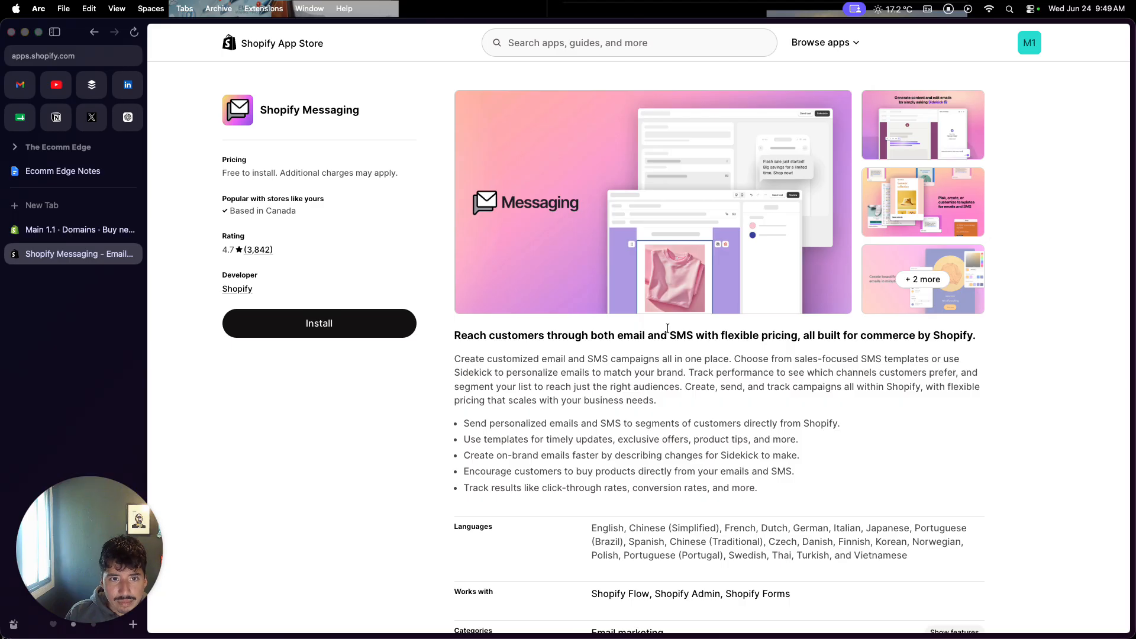
# Search the app store for flow, view the Shopify Flow listing and its abandoned checkout workflow image, and close the image.
pyautogui.click(709, 44)
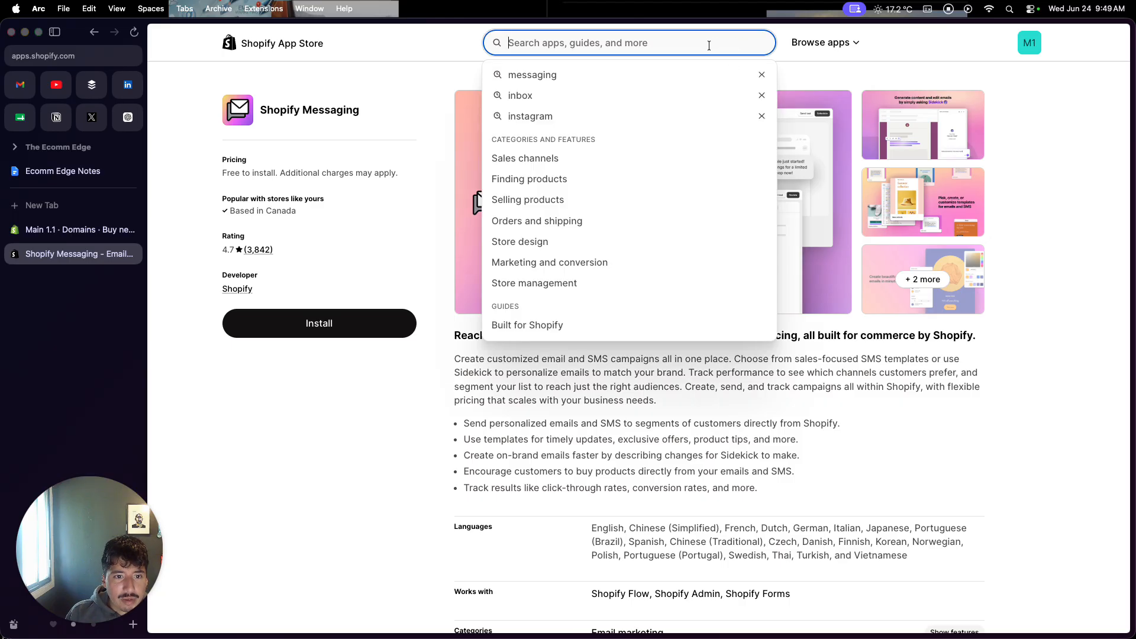
pyautogui.write('flow')
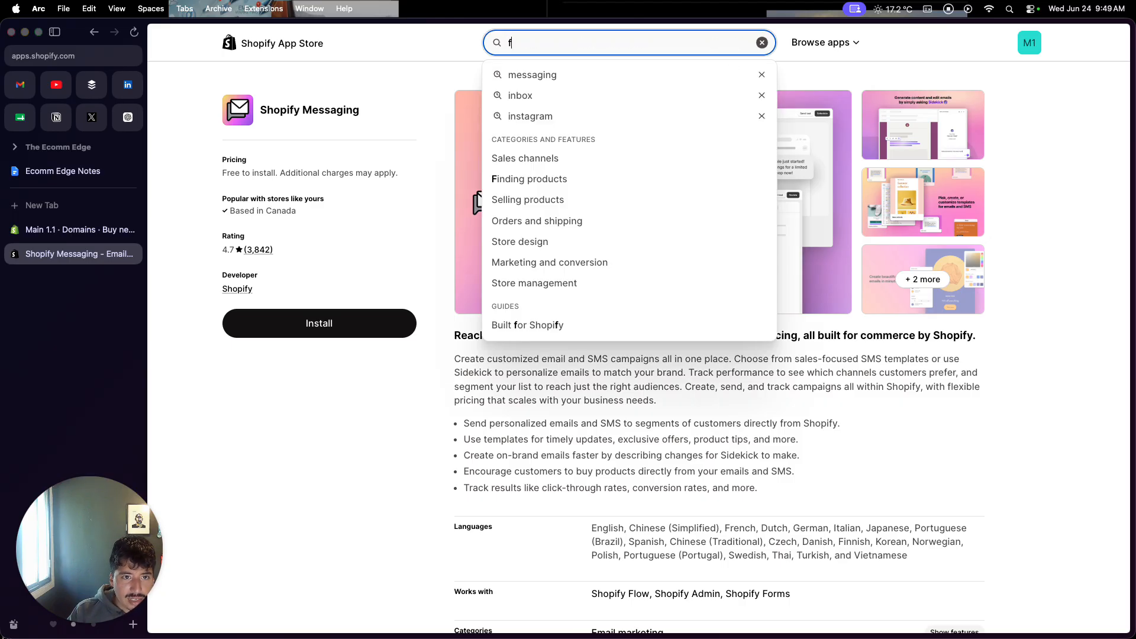
pyautogui.click(673, 72)
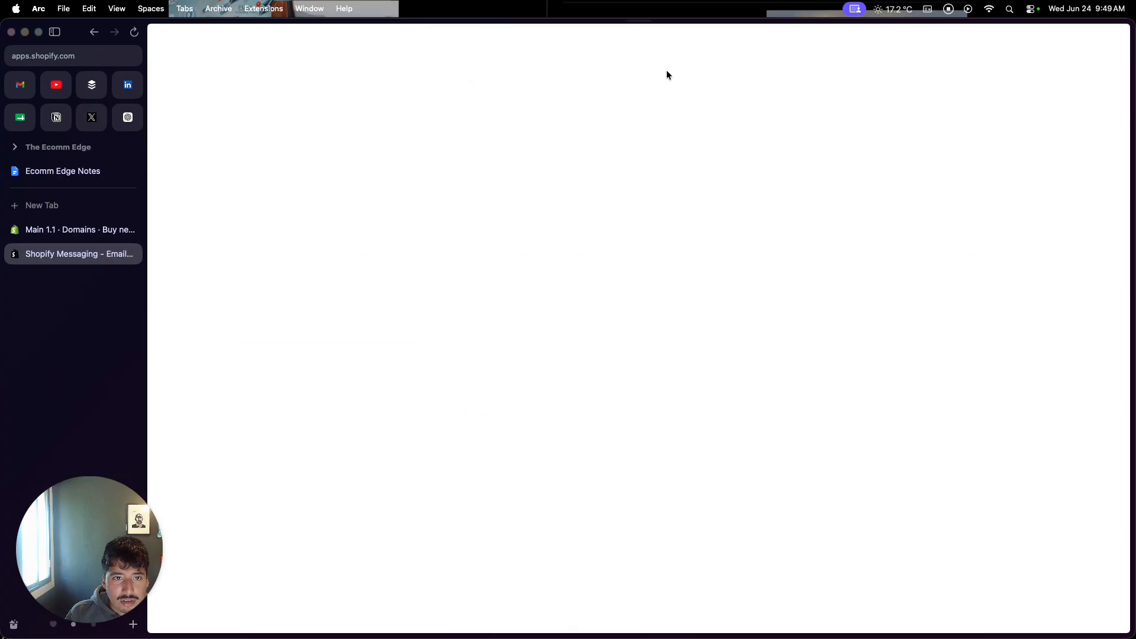
pyautogui.click(309, 159)
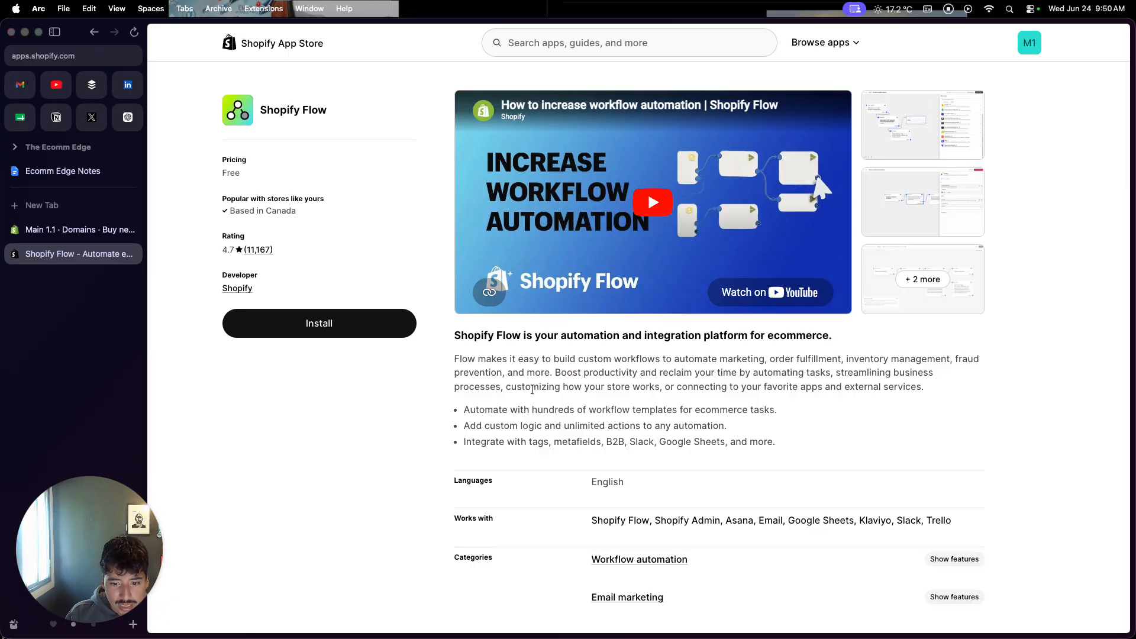
pyautogui.click(913, 196)
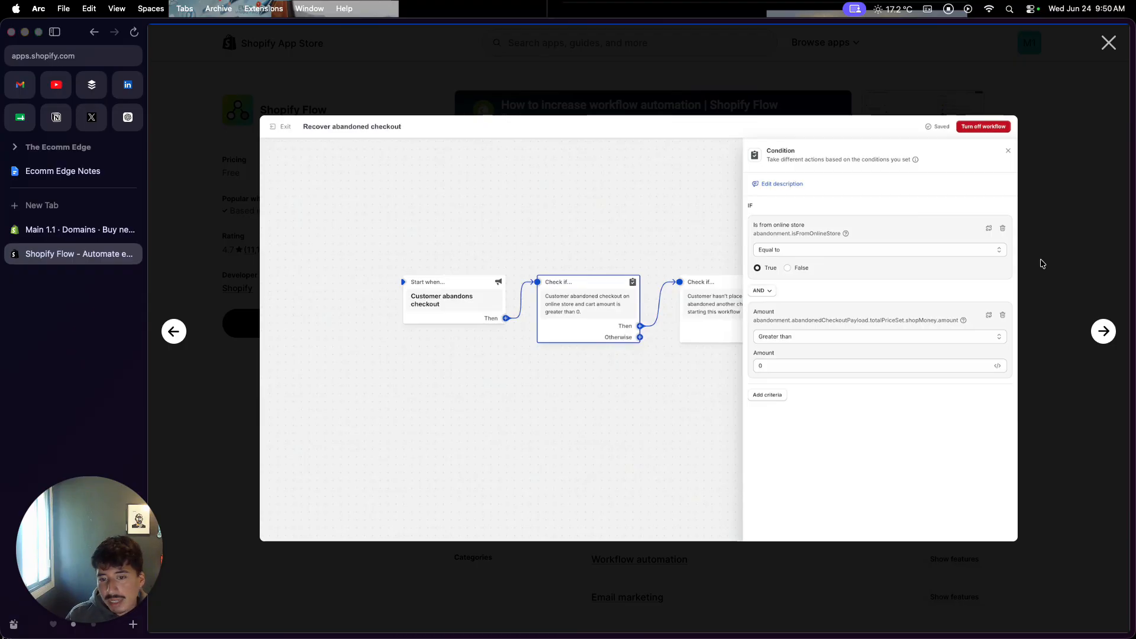
pyautogui.click(725, 56)
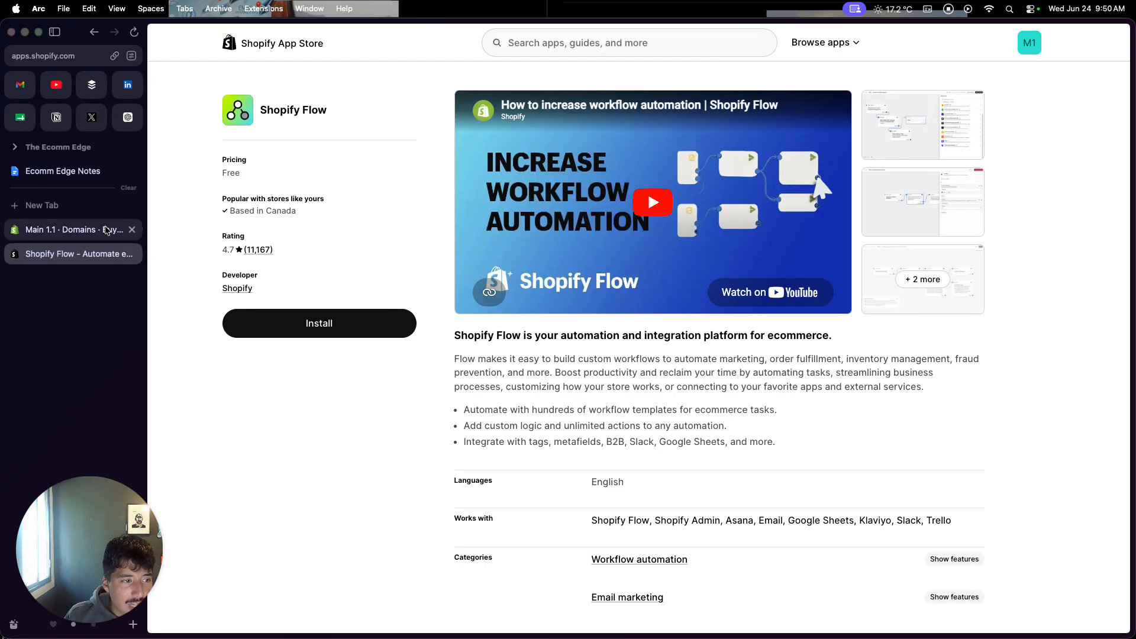
# Return to the store admin's Home page and open the online store's storefront for viewing.
pyautogui.click(71, 230)
pyautogui.click(340, 301)
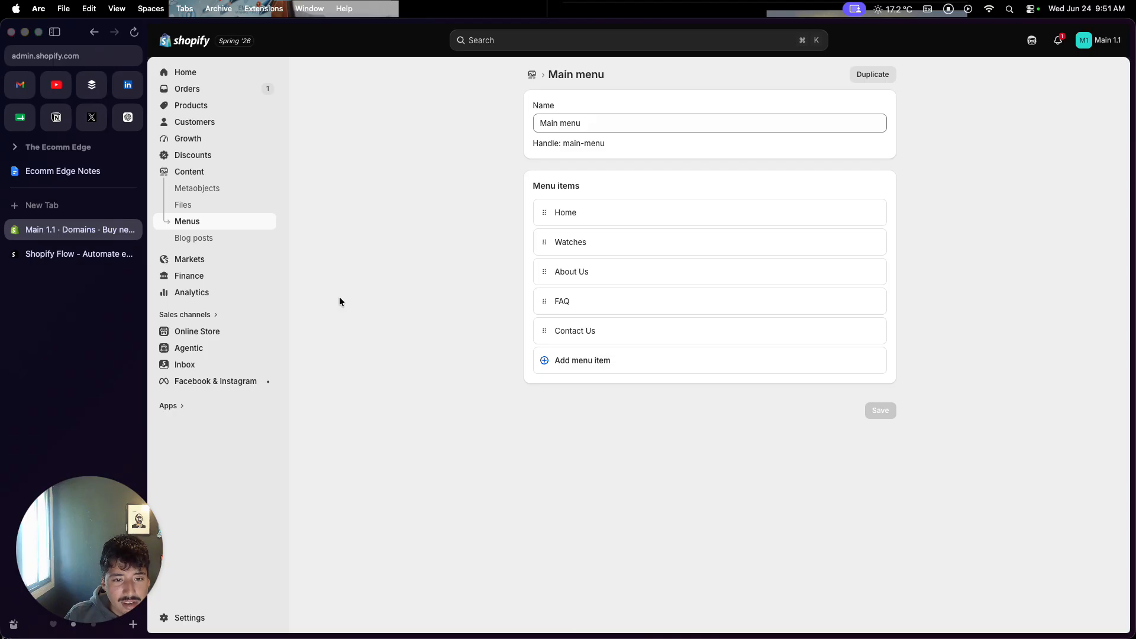
pyautogui.click(212, 75)
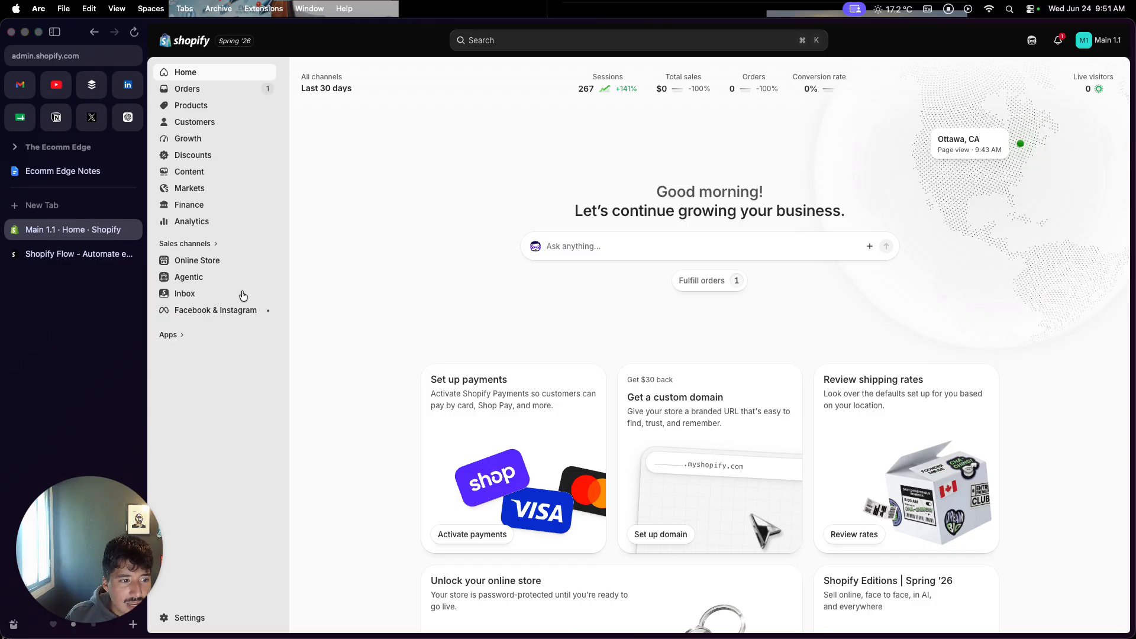
pyautogui.moveTo(269, 261)
pyautogui.click(269, 261)
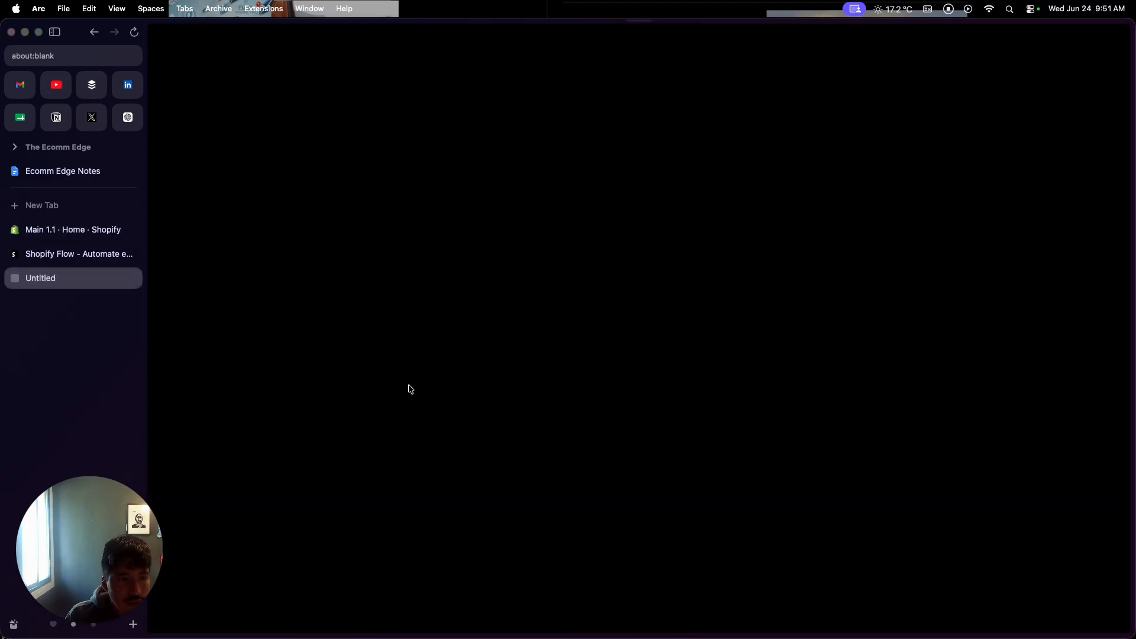